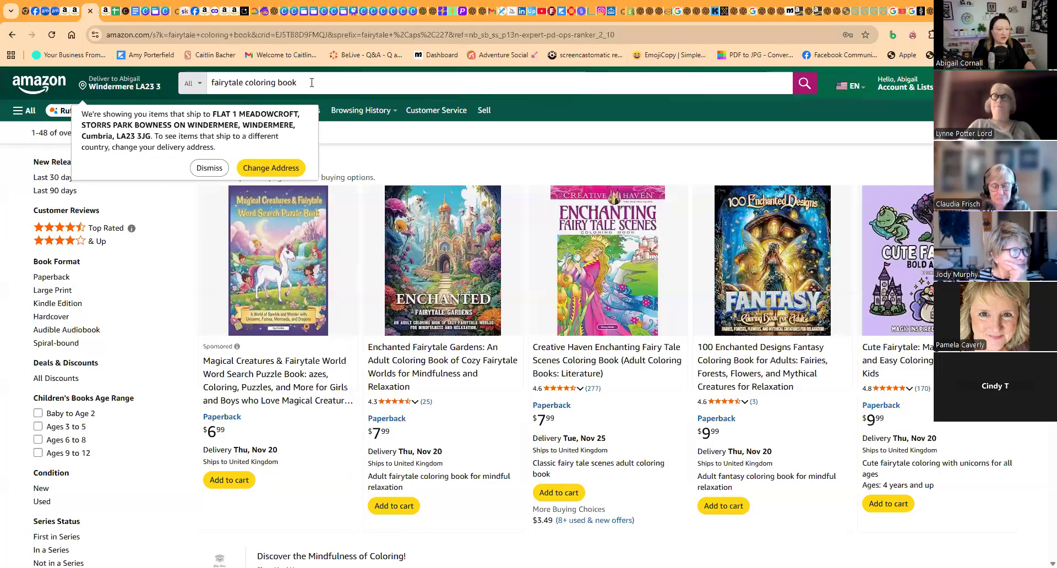
- Try to dismiss the delivery address notice and reload the fairytale coloring book search results
{"action": "left_click", "coordinate": [199, 168]}
{"action": "left_click", "coordinate": [194, 35]}
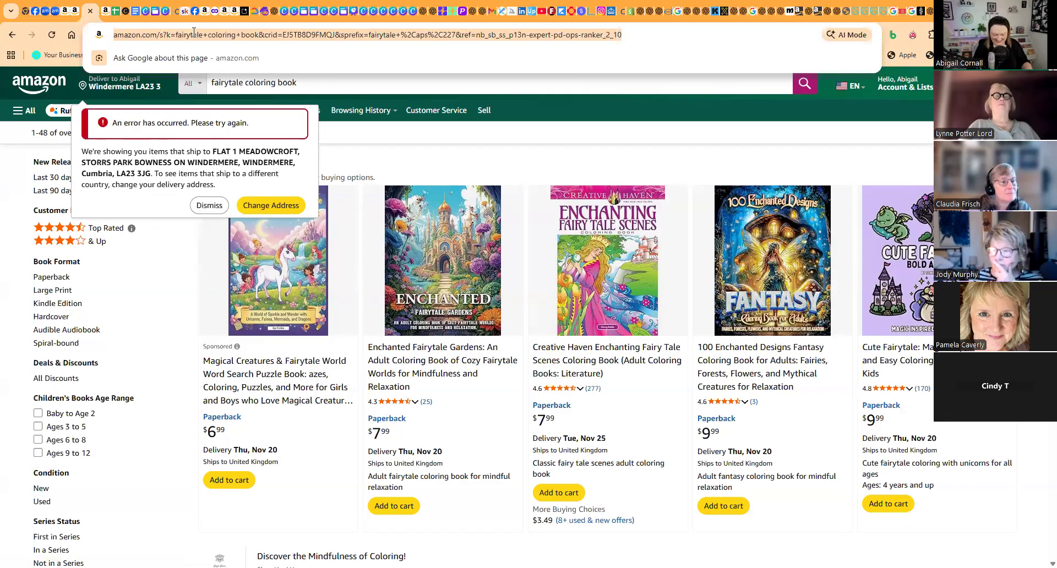
{"action": "key", "text": "Return"}
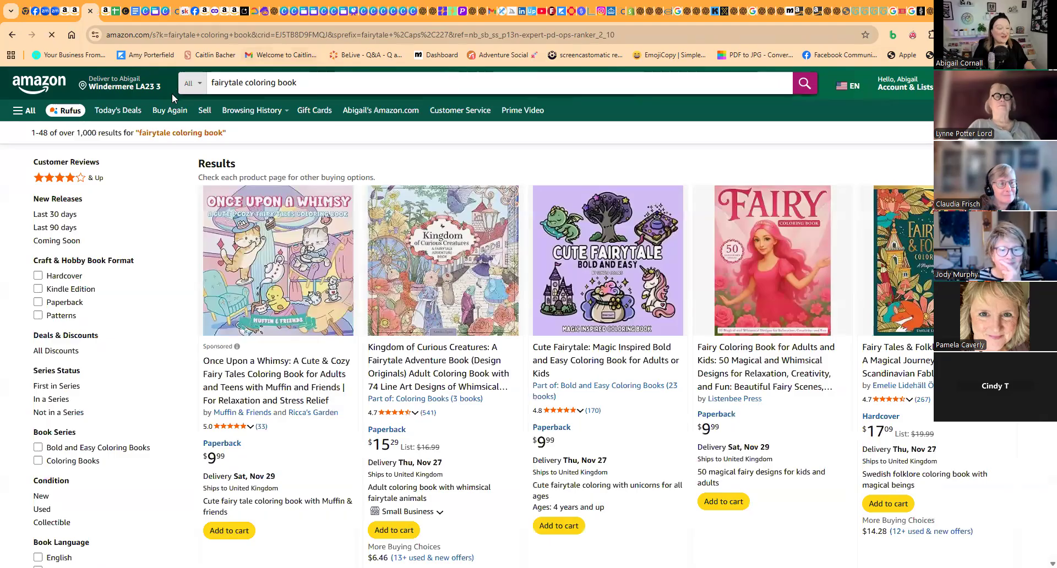
- Search the Books department for "how to draw"
{"action": "left_click", "coordinate": [192, 83]}
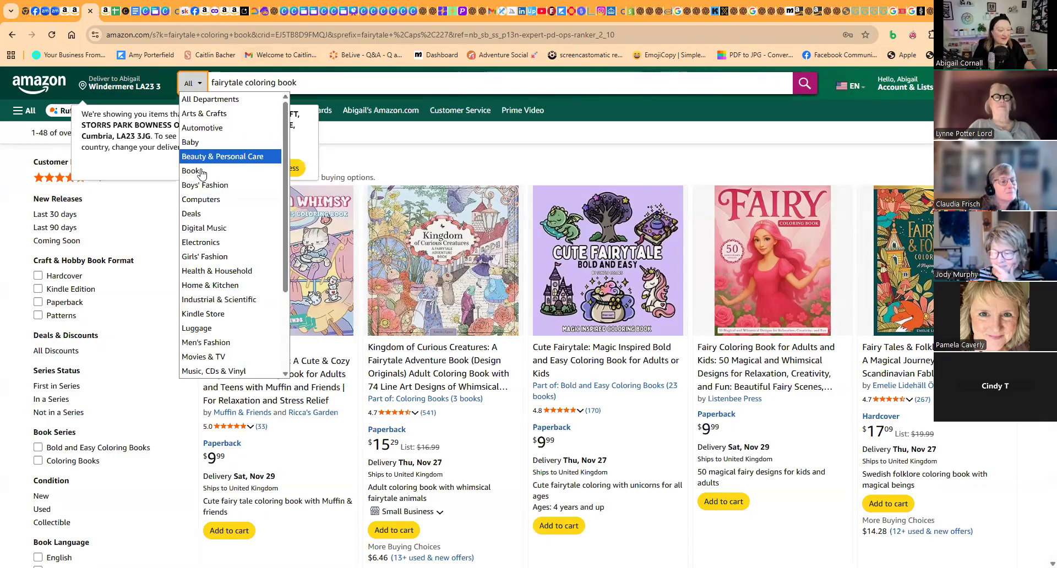
{"action": "left_click", "coordinate": [193, 171]}
{"action": "left_click", "coordinate": [208, 168]}
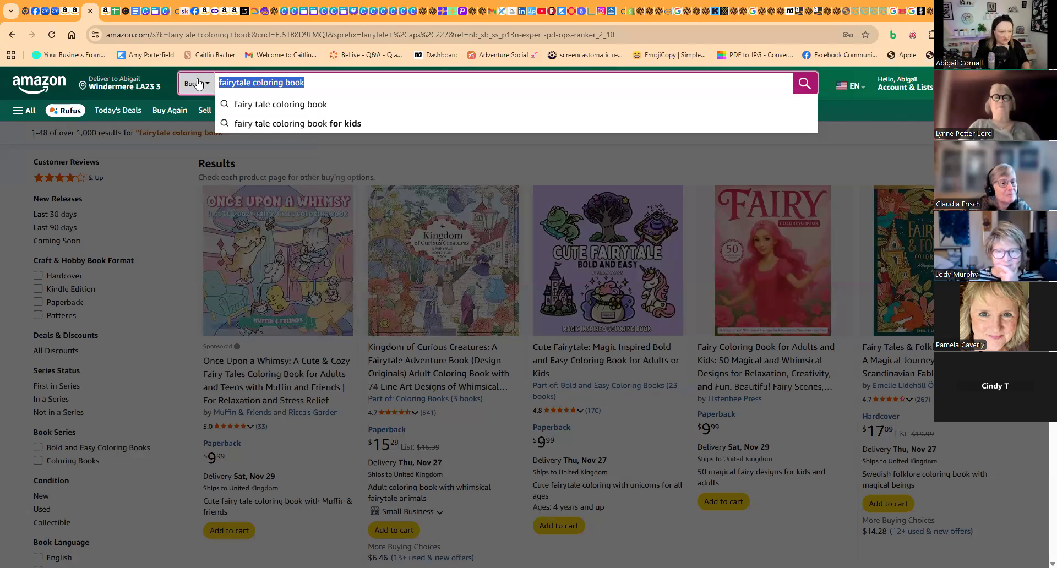
{"action": "key", "text": "BackSpace"}
{"action": "type", "text": "h"}
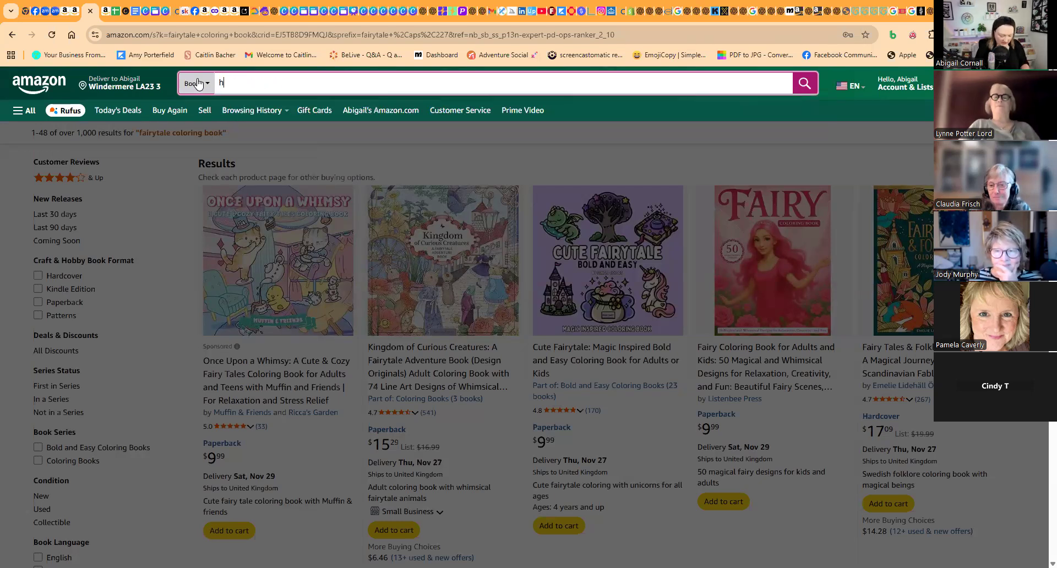
{"action": "type", "text": "ow to draw"}
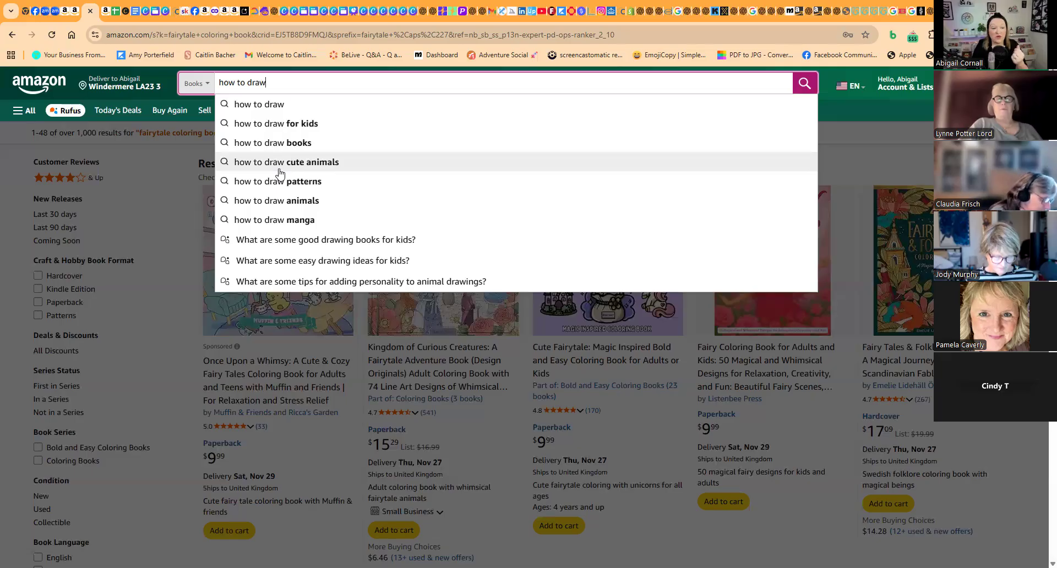
{"action": "left_click", "coordinate": [270, 110]}
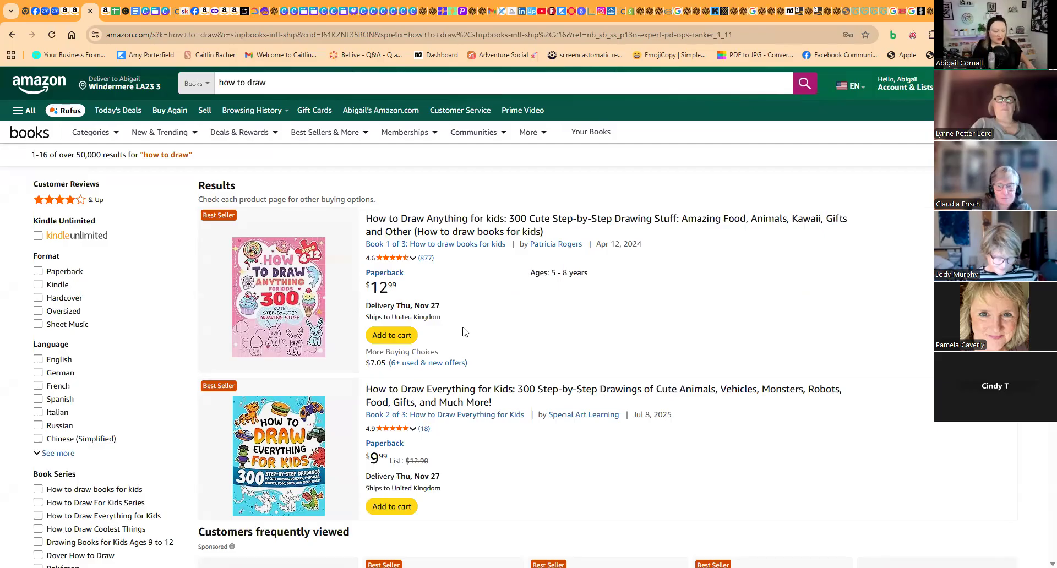
- Examine the covers, prices and ratings of the top two how-to-draw results and the "Customers frequently viewed" books
{"action": "scroll", "coordinate": [392, 337], "scroll_direction": "down", "scroll_amount": 3}
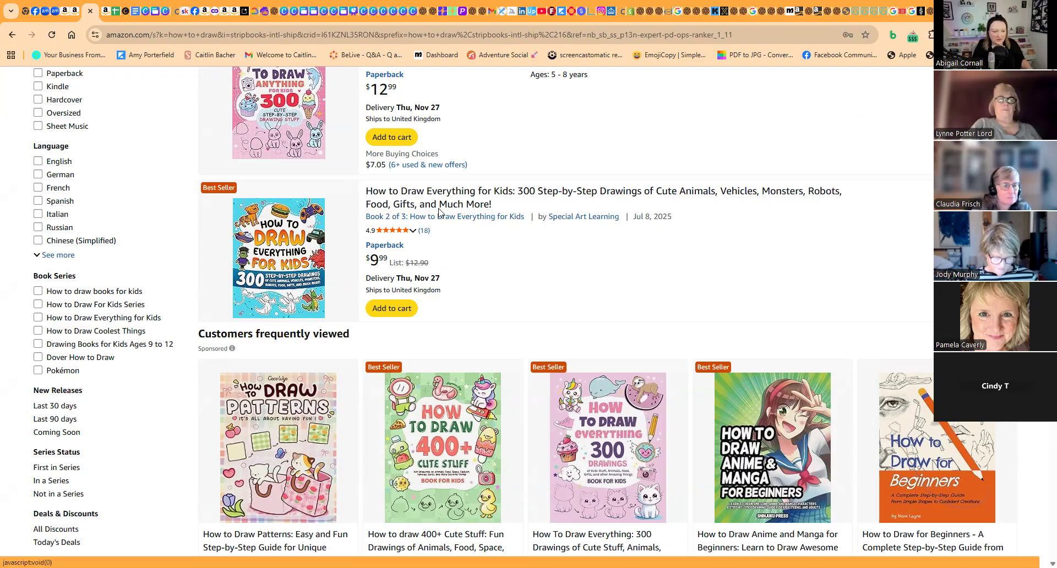
{"action": "scroll", "coordinate": [542, 241], "scroll_direction": "up", "scroll_amount": 3}
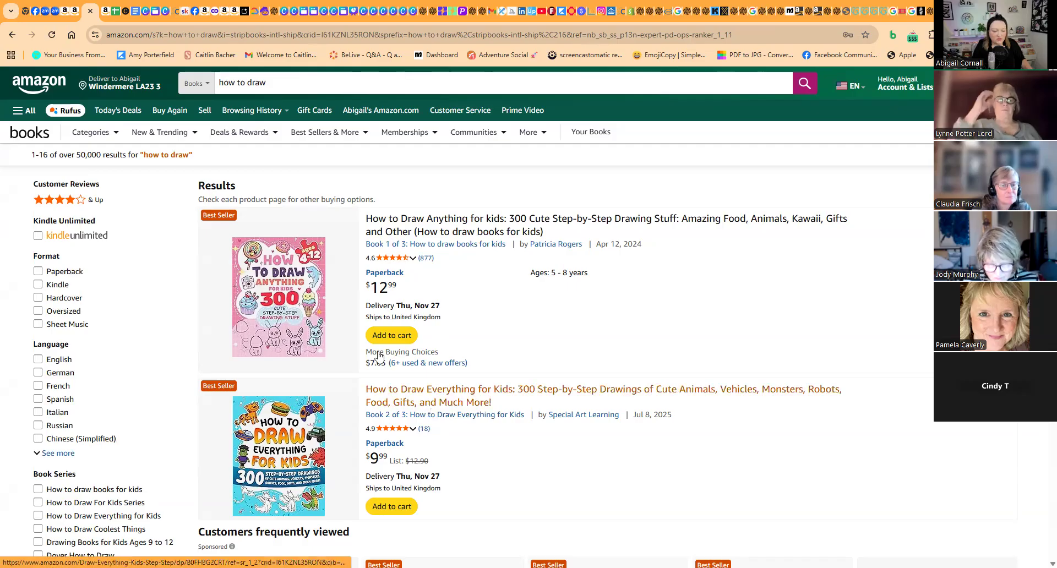
{"action": "scroll", "coordinate": [457, 331], "scroll_direction": "down", "scroll_amount": 2}
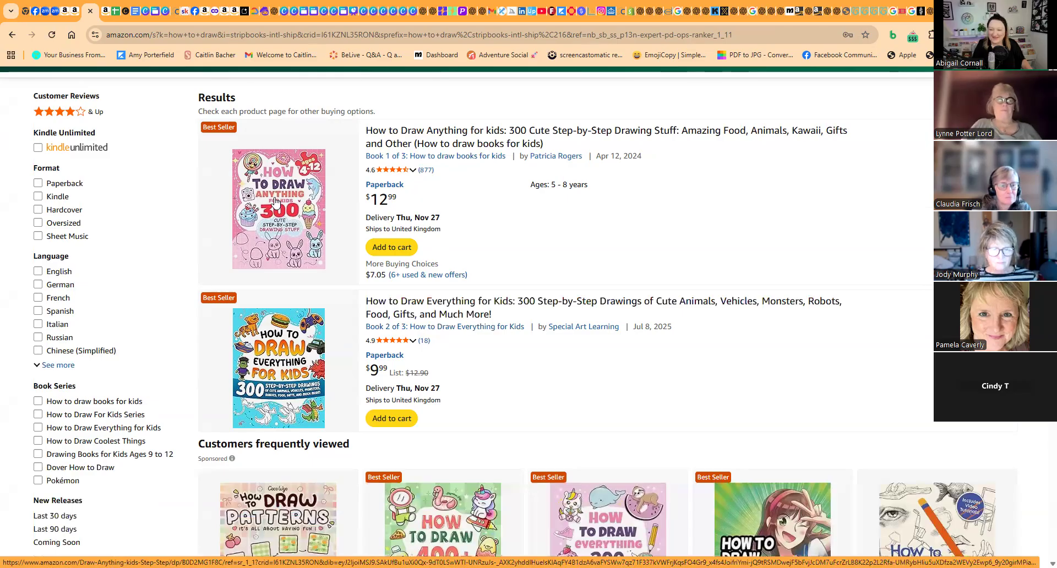
{"action": "scroll", "coordinate": [323, 277], "scroll_direction": "down", "scroll_amount": 3}
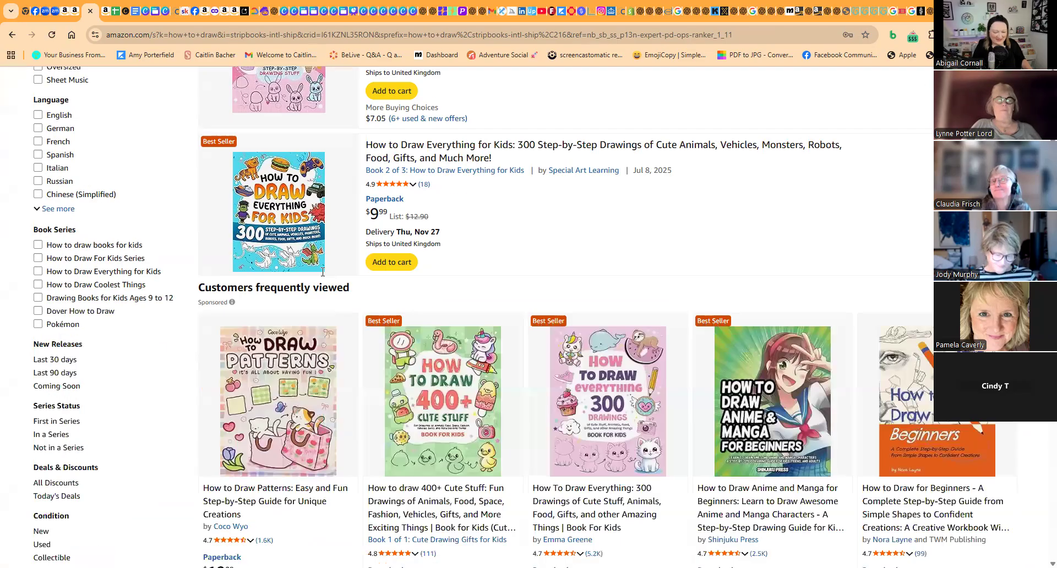
{"action": "scroll", "coordinate": [295, 160], "scroll_direction": "up", "scroll_amount": 3}
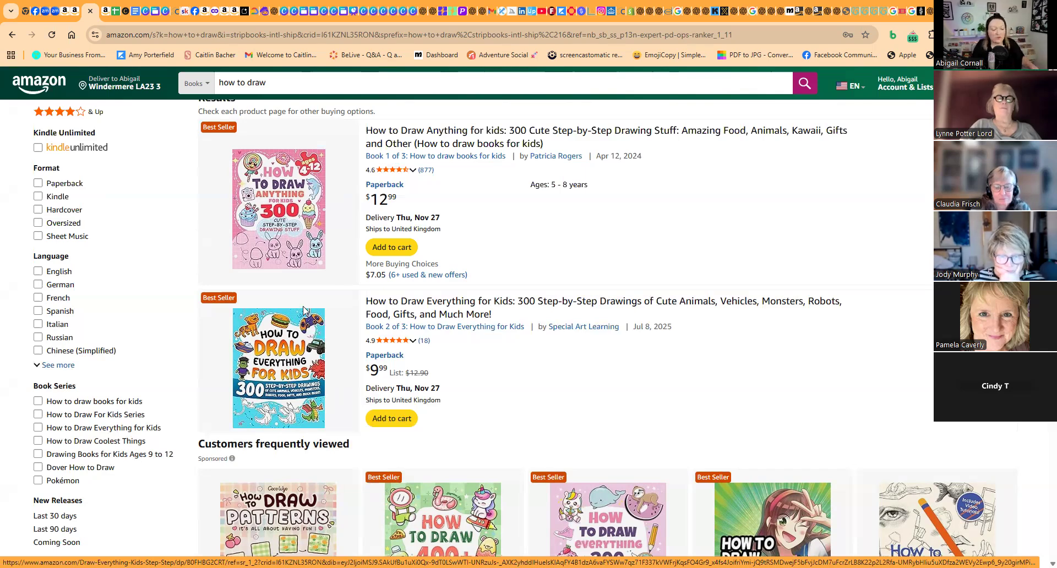
{"action": "scroll", "coordinate": [291, 350], "scroll_direction": "down", "scroll_amount": 4}
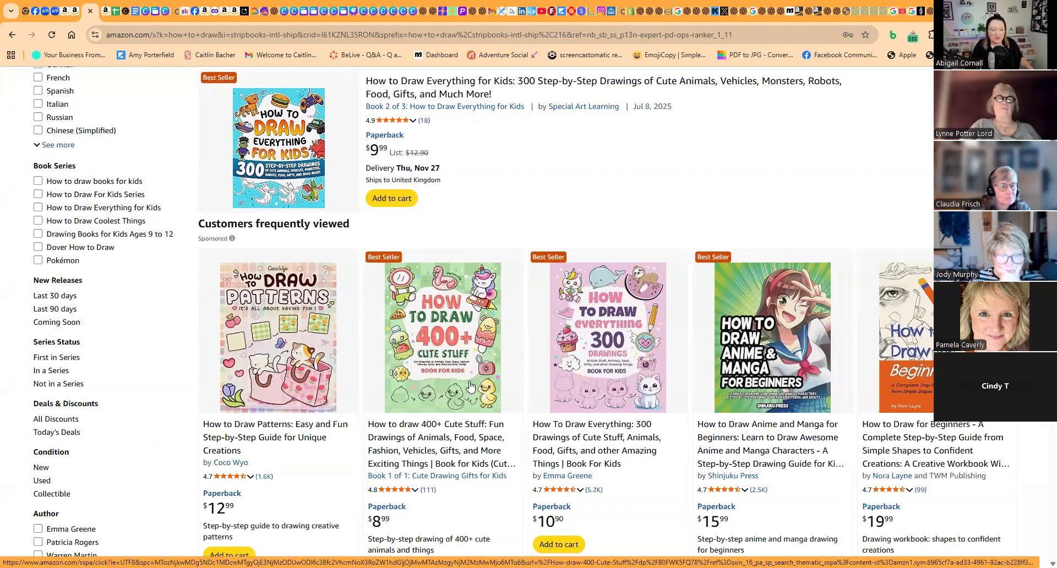
{"action": "scroll", "coordinate": [467, 388], "scroll_direction": "up", "scroll_amount": 4}
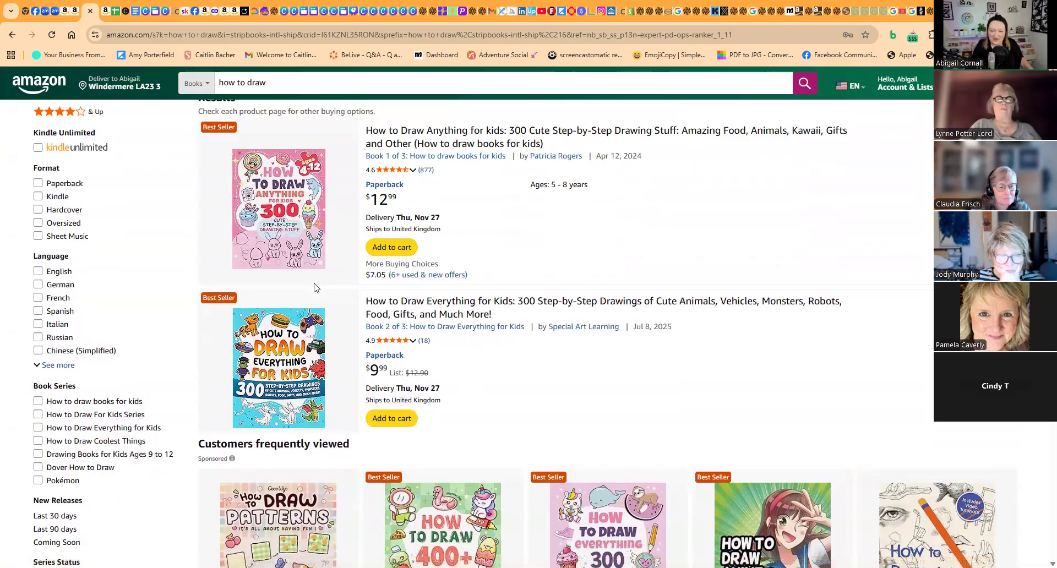
{"action": "scroll", "coordinate": [418, 397], "scroll_direction": "down", "scroll_amount": 3}
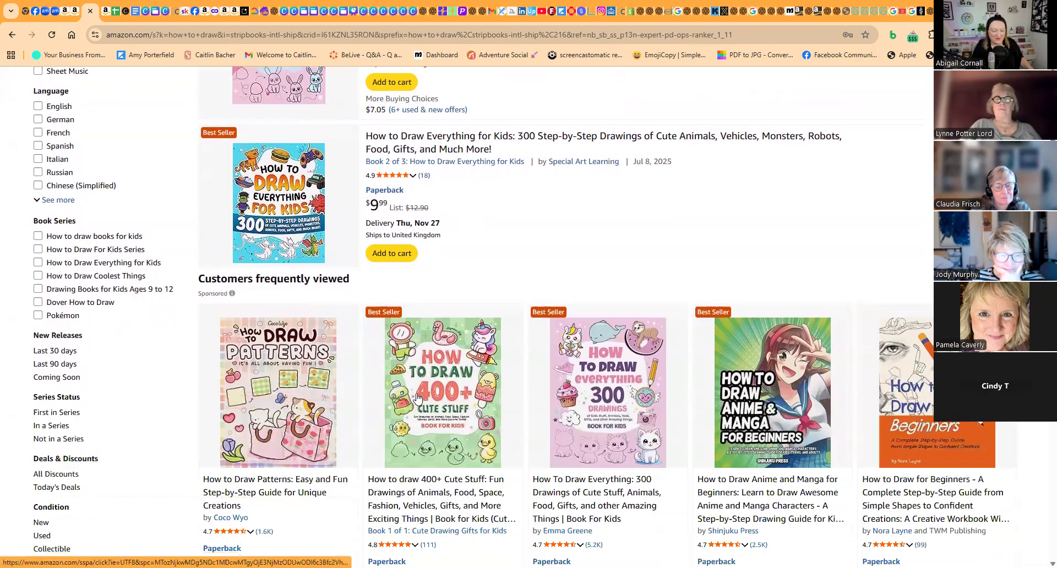
{"action": "scroll", "coordinate": [420, 394], "scroll_direction": "down", "scroll_amount": 2}
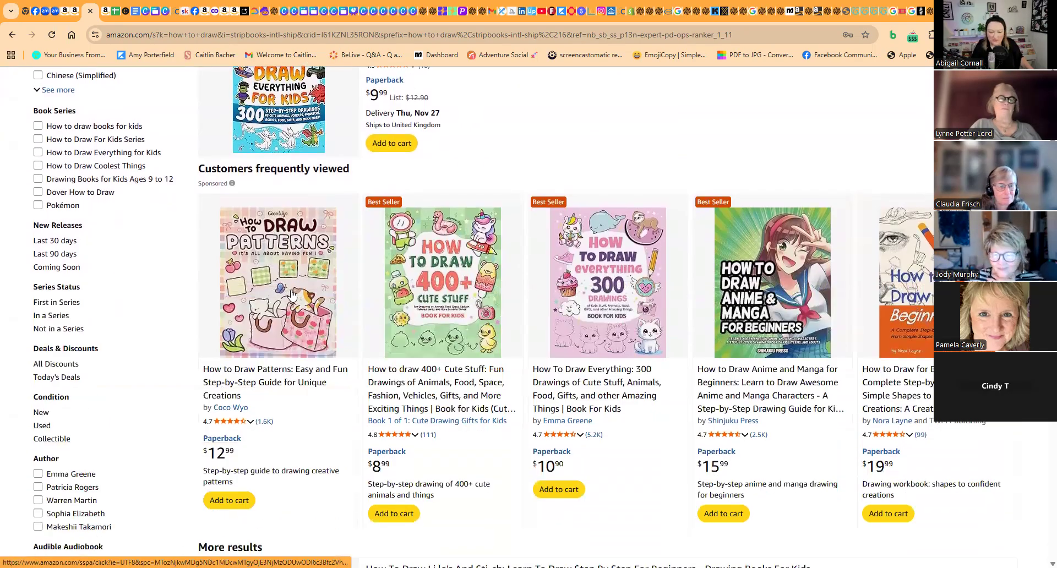
{"action": "scroll", "coordinate": [292, 296], "scroll_direction": "down", "scroll_amount": 5}
{"action": "scroll", "coordinate": [322, 271], "scroll_direction": "up", "scroll_amount": 5}
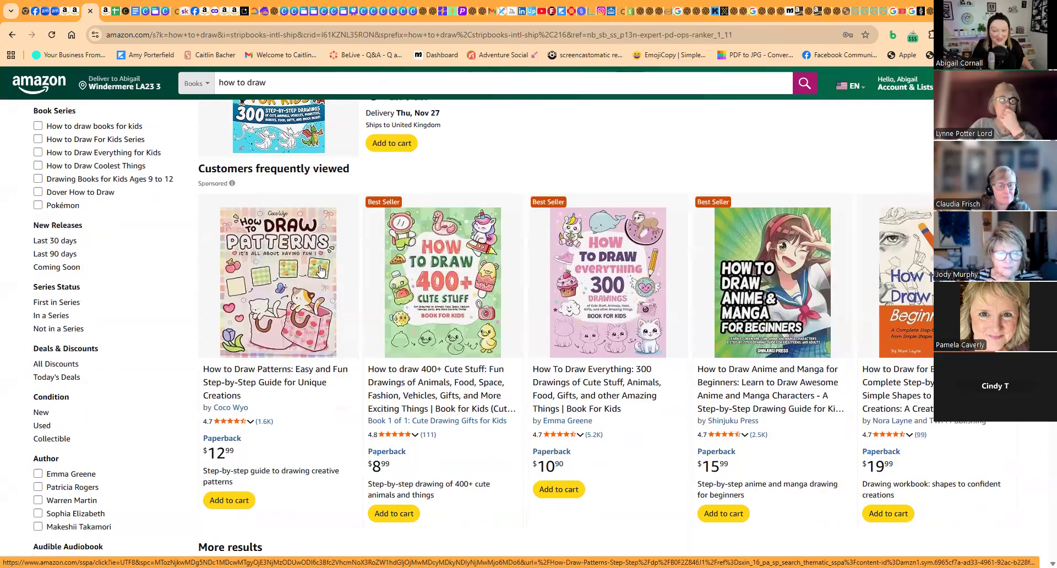
- Examine the how-to-draw books under "More results" and compare their best seller labels, ratings and publication dates with the top listings
{"action": "scroll", "coordinate": [321, 271], "scroll_direction": "down", "scroll_amount": 6}
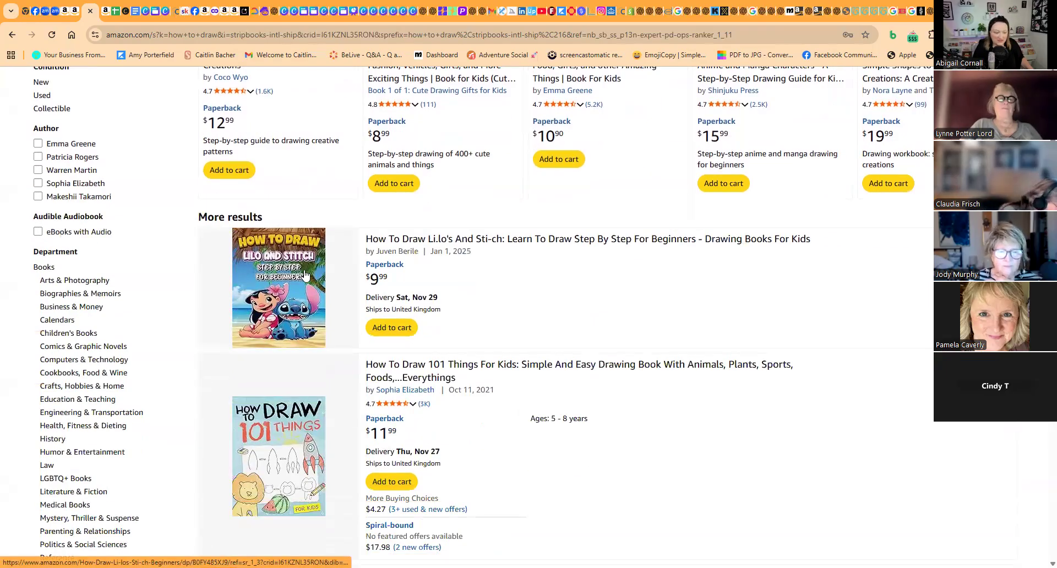
{"action": "scroll", "coordinate": [264, 308], "scroll_direction": "down", "scroll_amount": 3}
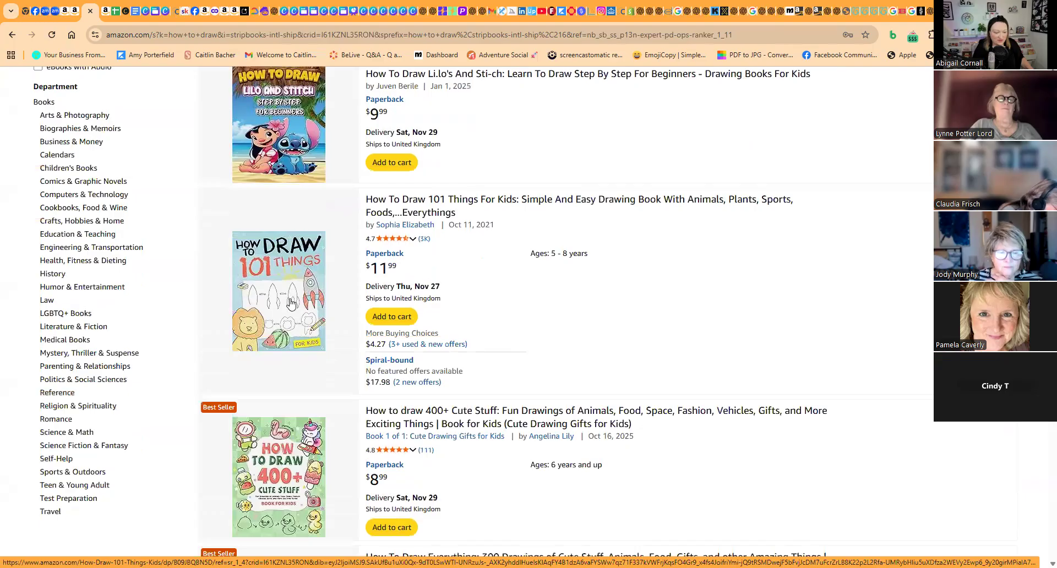
{"action": "scroll", "coordinate": [291, 303], "scroll_direction": "down", "scroll_amount": 4}
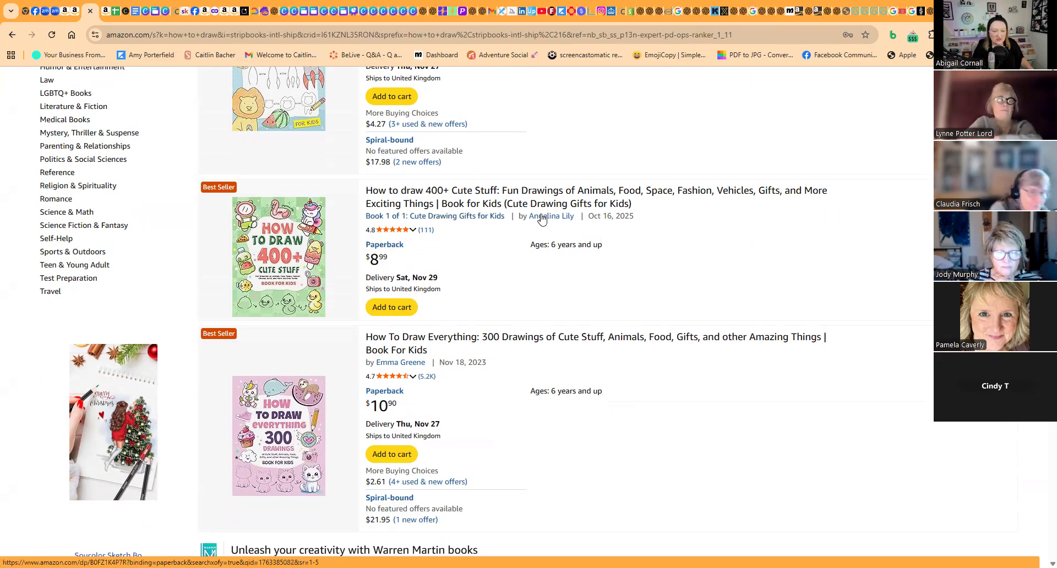
{"action": "scroll", "coordinate": [353, 297], "scroll_direction": "down", "scroll_amount": 3}
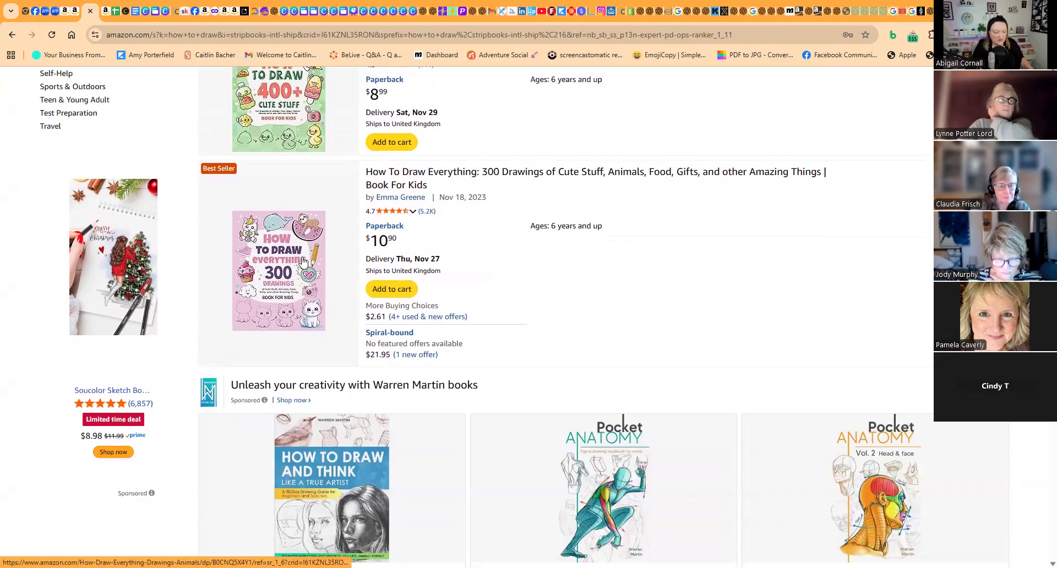
{"action": "scroll", "coordinate": [338, 284], "scroll_direction": "down", "scroll_amount": 6}
{"action": "scroll", "coordinate": [338, 284], "scroll_direction": "up", "scroll_amount": 9}
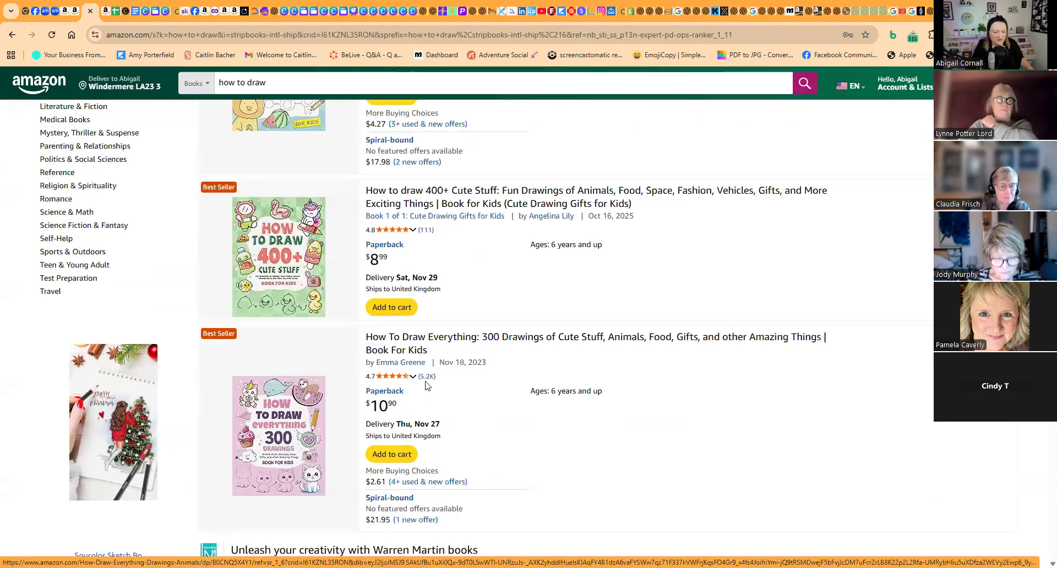
{"action": "scroll", "coordinate": [429, 382], "scroll_direction": "up", "scroll_amount": 10}
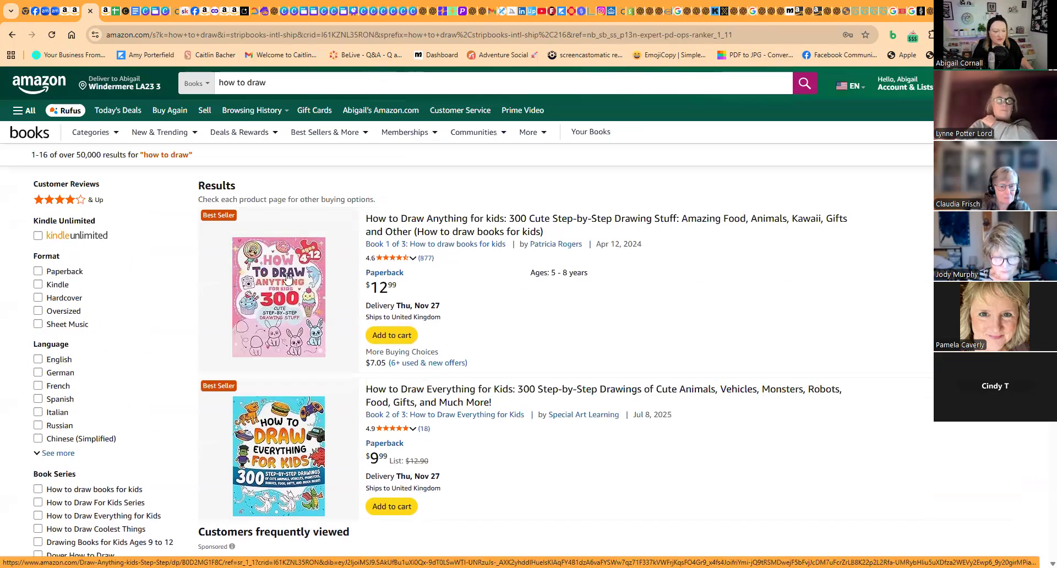
{"action": "scroll", "coordinate": [292, 302], "scroll_direction": "down", "scroll_amount": 10}
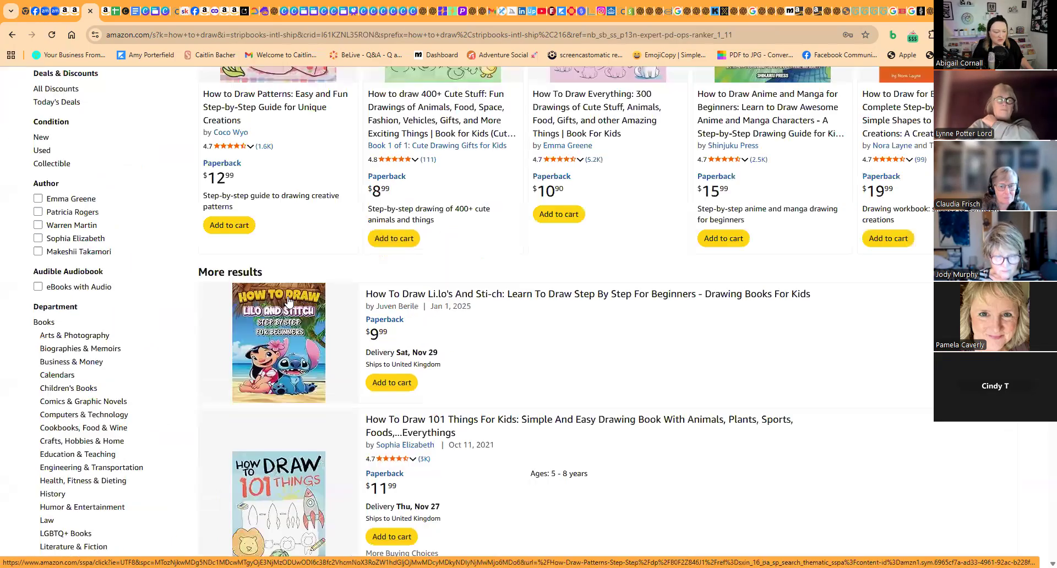
{"action": "scroll", "coordinate": [286, 299], "scroll_direction": "up", "scroll_amount": 3}
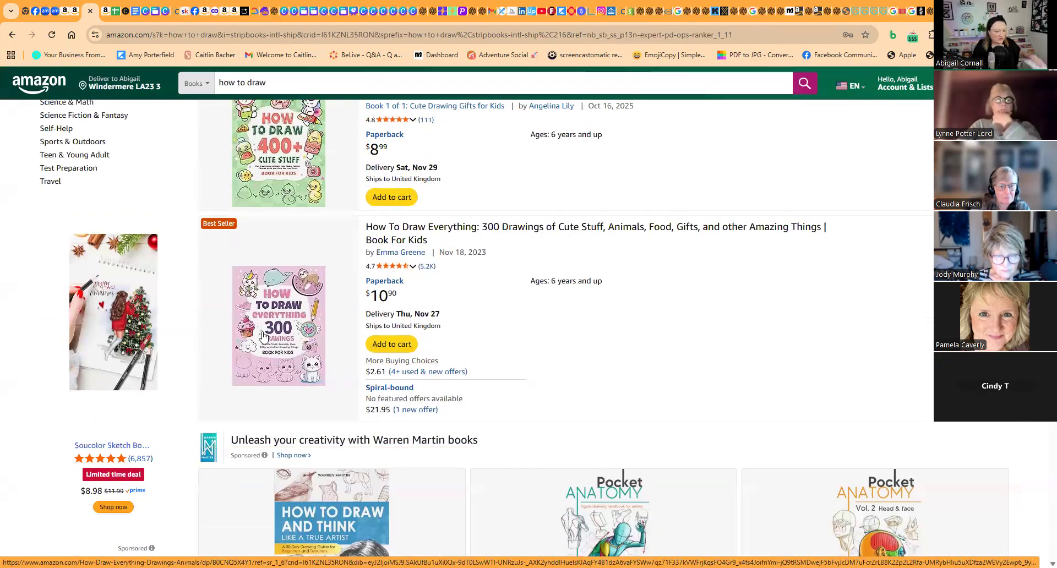
{"action": "scroll", "coordinate": [266, 328], "scroll_direction": "up", "scroll_amount": 15}
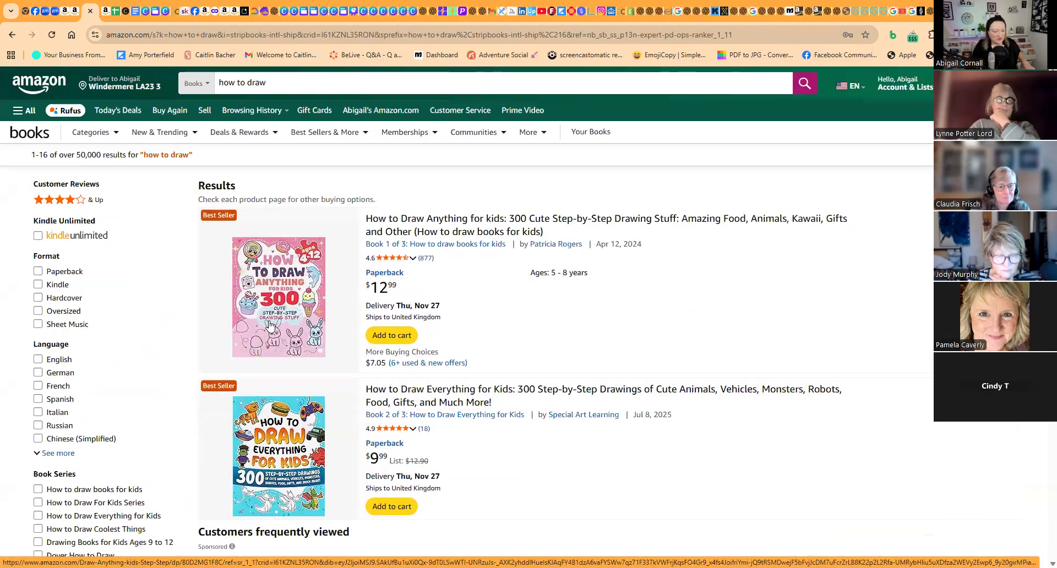
- Examine the listings beyond the sponsored drawing books, including the pattern and 300-drawings titles, and return to the first result
{"action": "scroll", "coordinate": [270, 326], "scroll_direction": "down", "scroll_amount": 20}
{"action": "scroll", "coordinate": [270, 326], "scroll_direction": "down", "scroll_amount": 4}
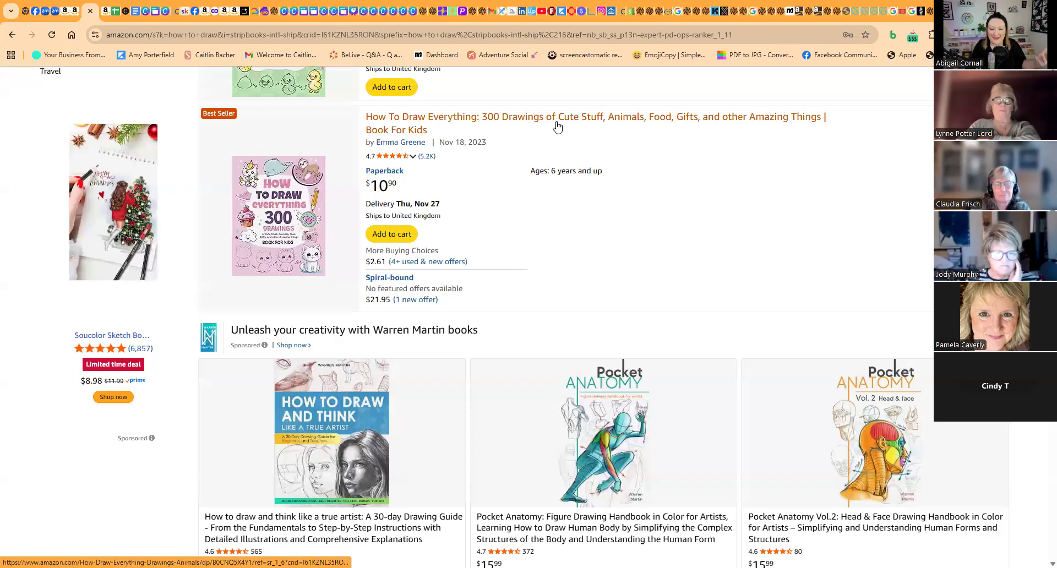
{"action": "scroll", "coordinate": [438, 266], "scroll_direction": "down", "scroll_amount": 9}
{"action": "scroll", "coordinate": [438, 266], "scroll_direction": "down", "scroll_amount": 4}
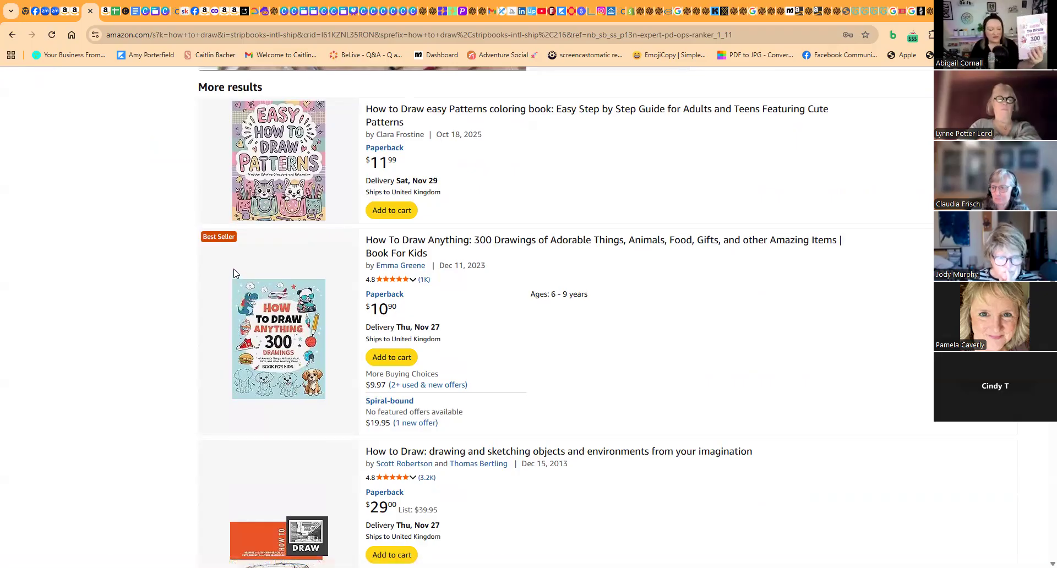
{"action": "scroll", "coordinate": [223, 322], "scroll_direction": "up", "scroll_amount": 10}
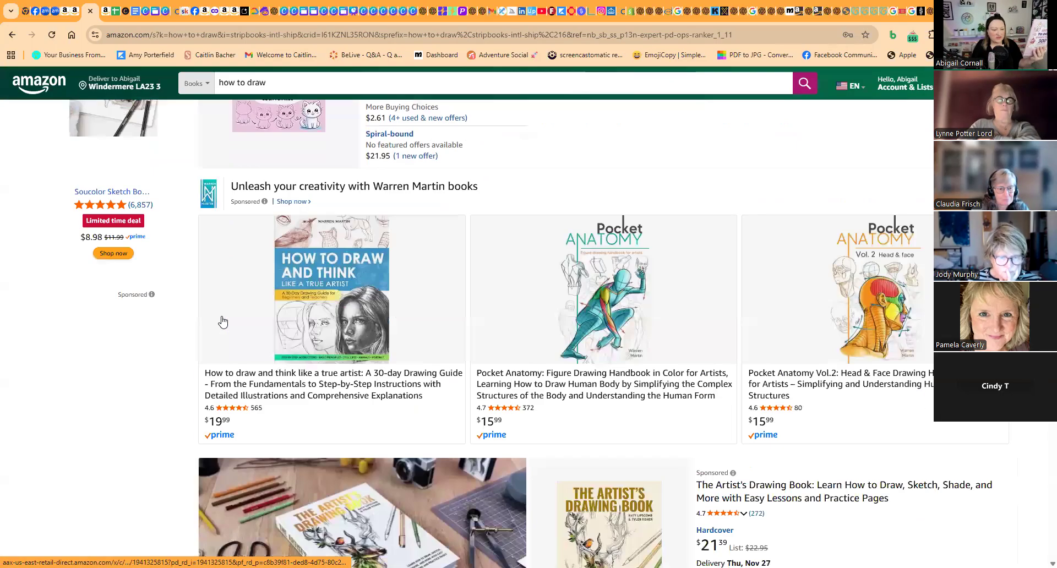
{"action": "scroll", "coordinate": [222, 323], "scroll_direction": "up", "scroll_amount": 6}
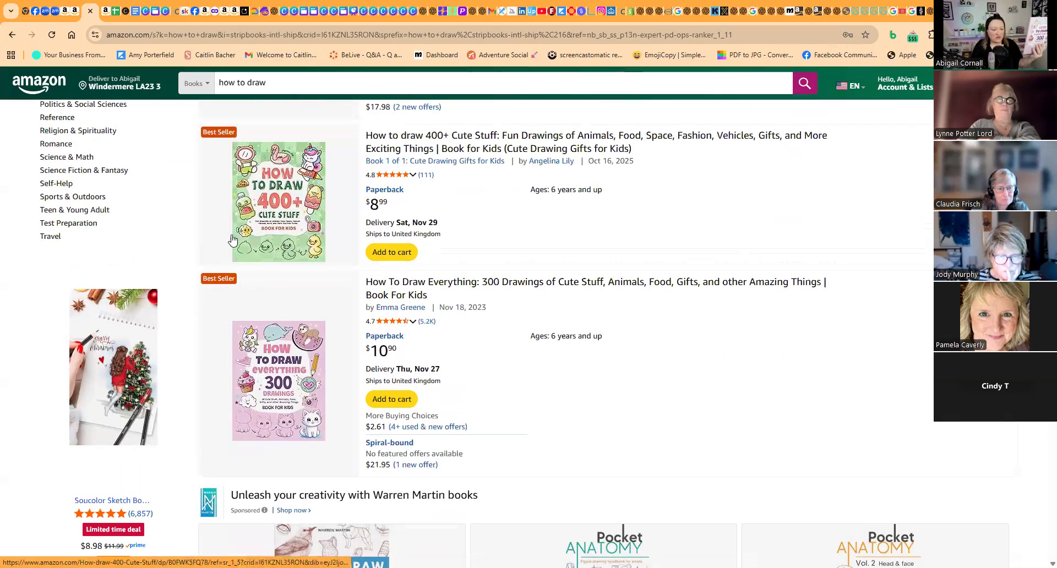
{"action": "scroll", "coordinate": [302, 265], "scroll_direction": "up", "scroll_amount": 15}
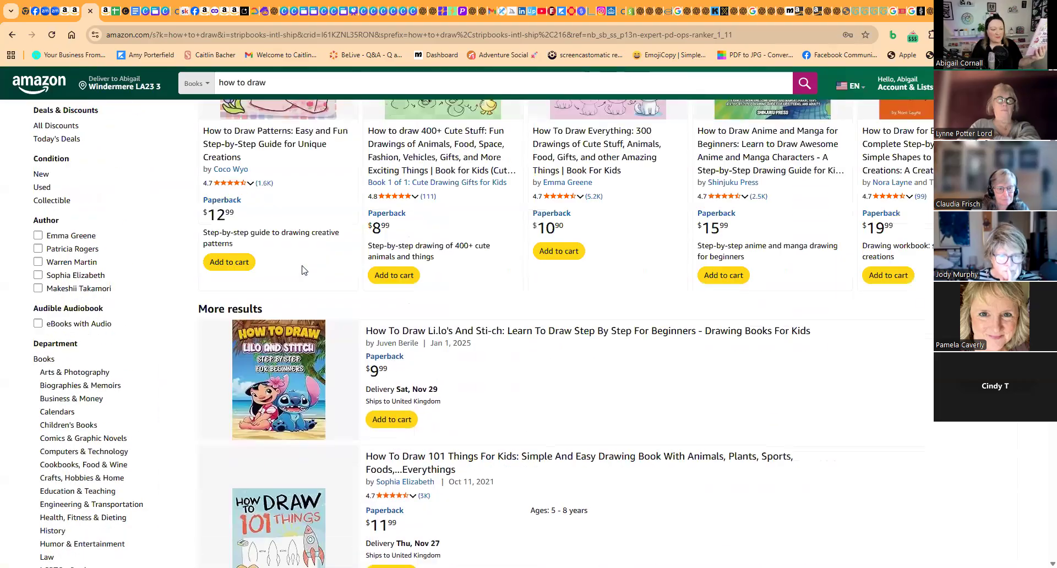
{"action": "scroll", "coordinate": [301, 268], "scroll_direction": "up", "scroll_amount": 2}
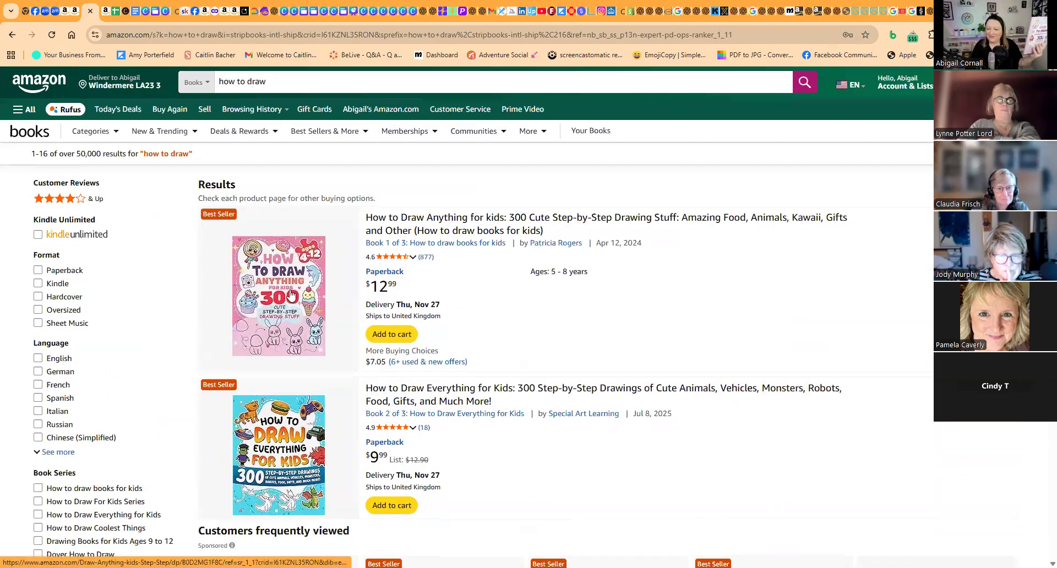
- Continue KIP Scout without Incognito mode and review the monthly sales, revenue, review and page figures against the listed books
{"action": "scroll", "coordinate": [765, 82], "scroll_direction": "down", "scroll_amount": 6}
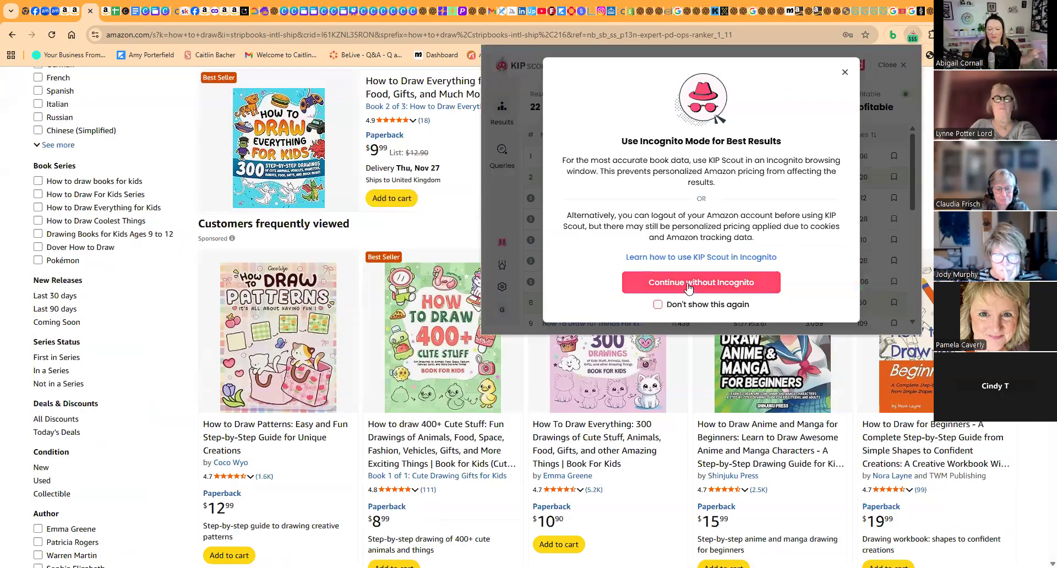
{"action": "left_click", "coordinate": [688, 286]}
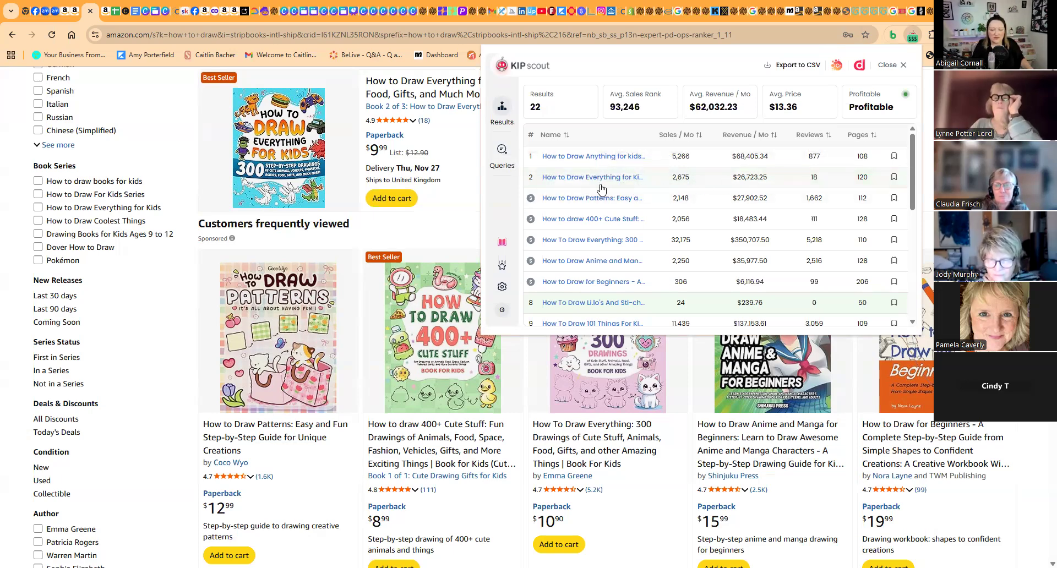
{"action": "scroll", "coordinate": [287, 165], "scroll_direction": "up", "scroll_amount": 5}
{"action": "scroll", "coordinate": [270, 150], "scroll_direction": "down", "scroll_amount": 4}
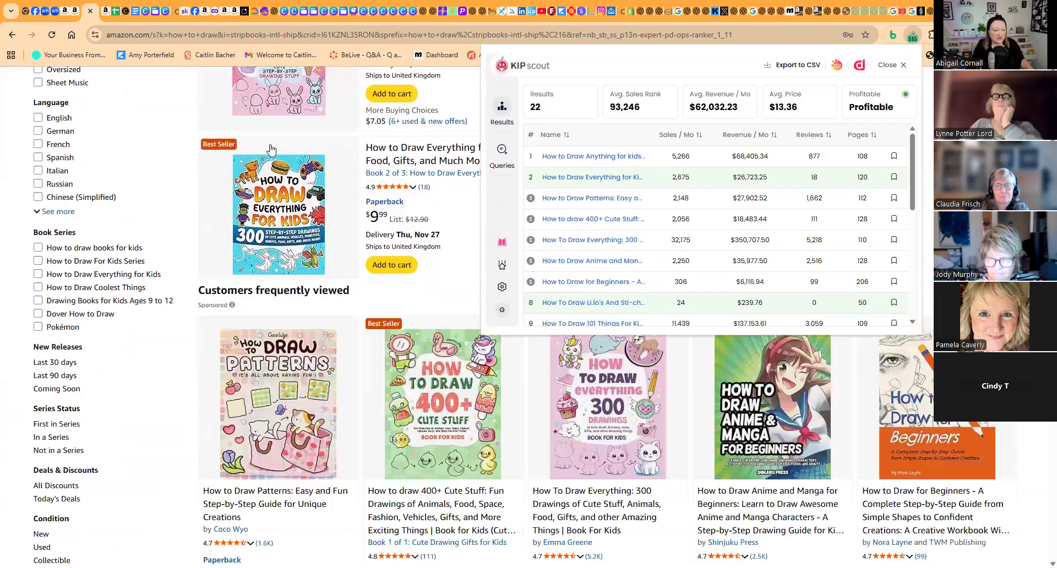
- Compare the top two how-to-draw results and the "Customers frequently viewed" books with their monthly sales and revenue in KIP Scout
{"action": "scroll", "coordinate": [270, 150], "scroll_direction": "down", "scroll_amount": 1}
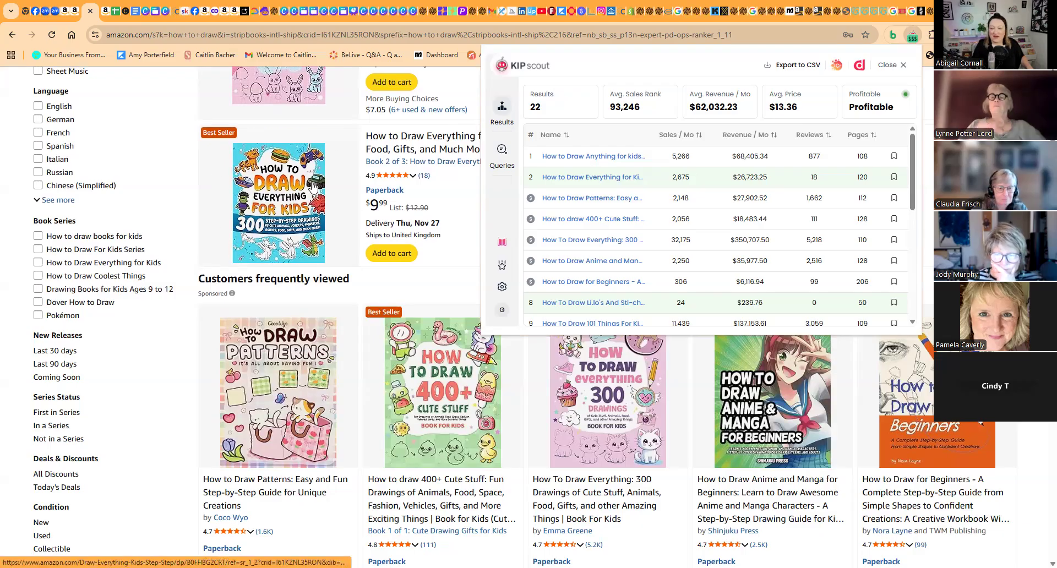
{"action": "scroll", "coordinate": [312, 202], "scroll_direction": "up", "scroll_amount": 1}
{"action": "scroll", "coordinate": [286, 319], "scroll_direction": "down", "scroll_amount": 4}
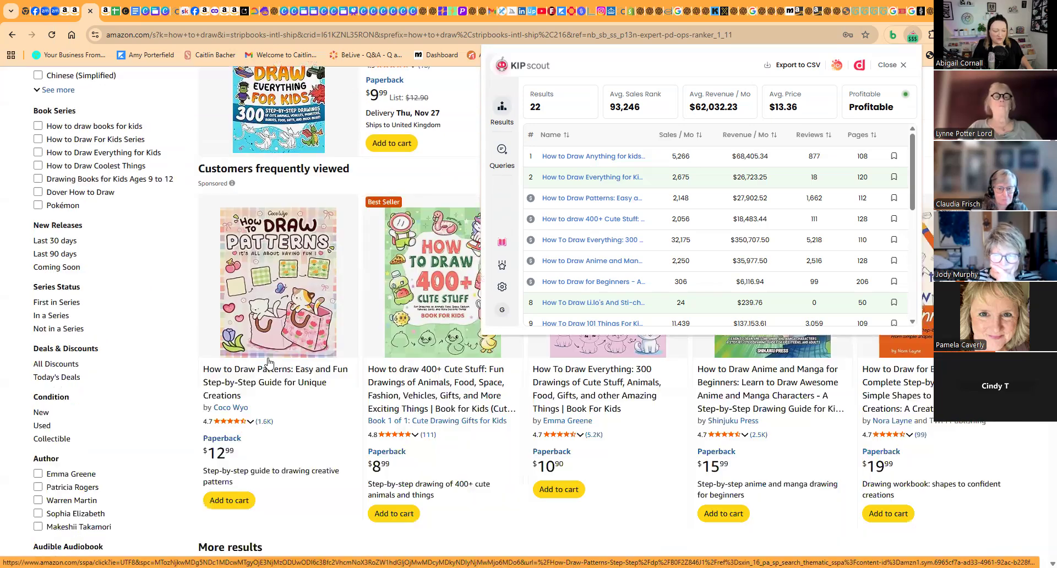
{"action": "scroll", "coordinate": [271, 360], "scroll_direction": "up", "scroll_amount": 4}
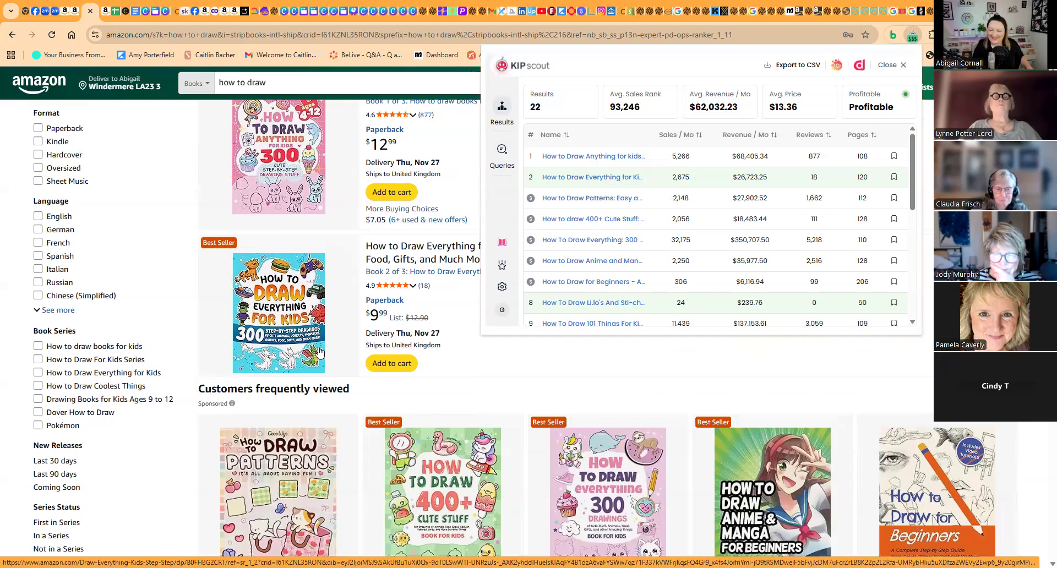
{"action": "scroll", "coordinate": [318, 352], "scroll_direction": "down", "scroll_amount": 3}
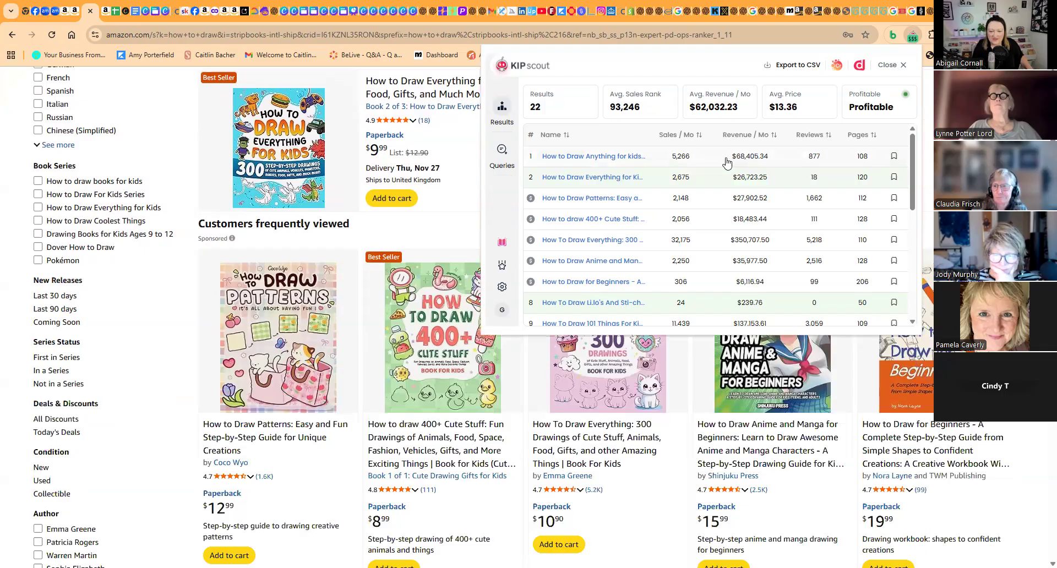
{"action": "scroll", "coordinate": [558, 185], "scroll_direction": "up", "scroll_amount": 2}
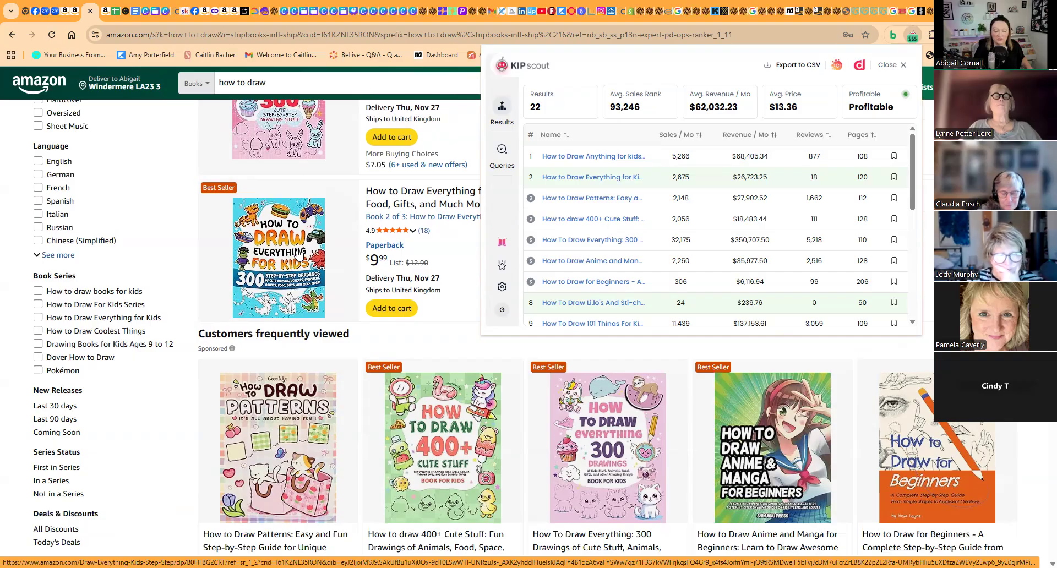
- Examine the Lilo and Stitch, 101 Things, 400+ Cute Stuff and 300 Drawings listings against their KIP Scout sales, reviews and publication dates
{"action": "scroll", "coordinate": [674, 231], "scroll_direction": "down", "scroll_amount": 2}
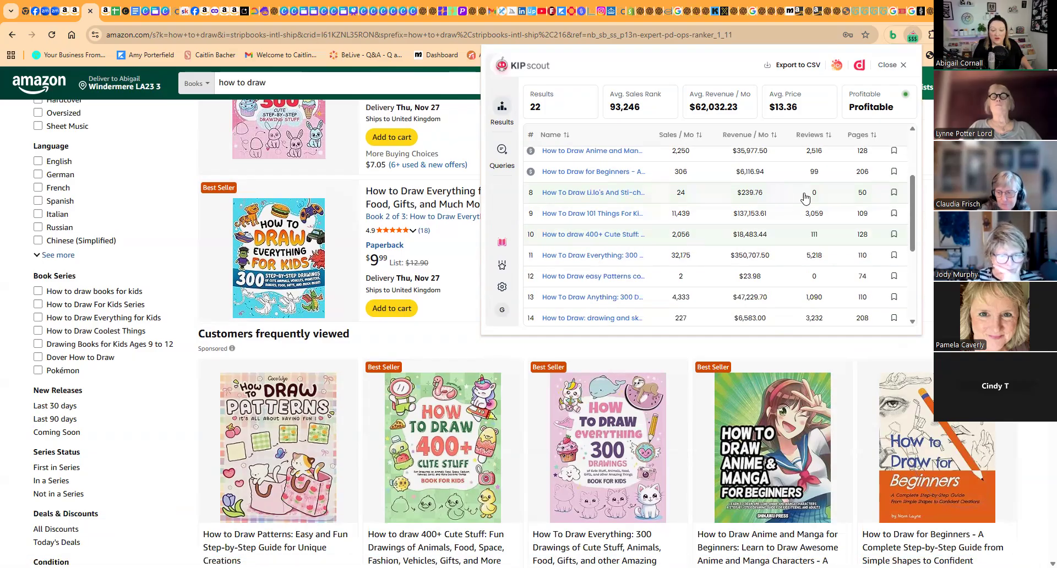
{"action": "scroll", "coordinate": [290, 314], "scroll_direction": "down", "scroll_amount": 9}
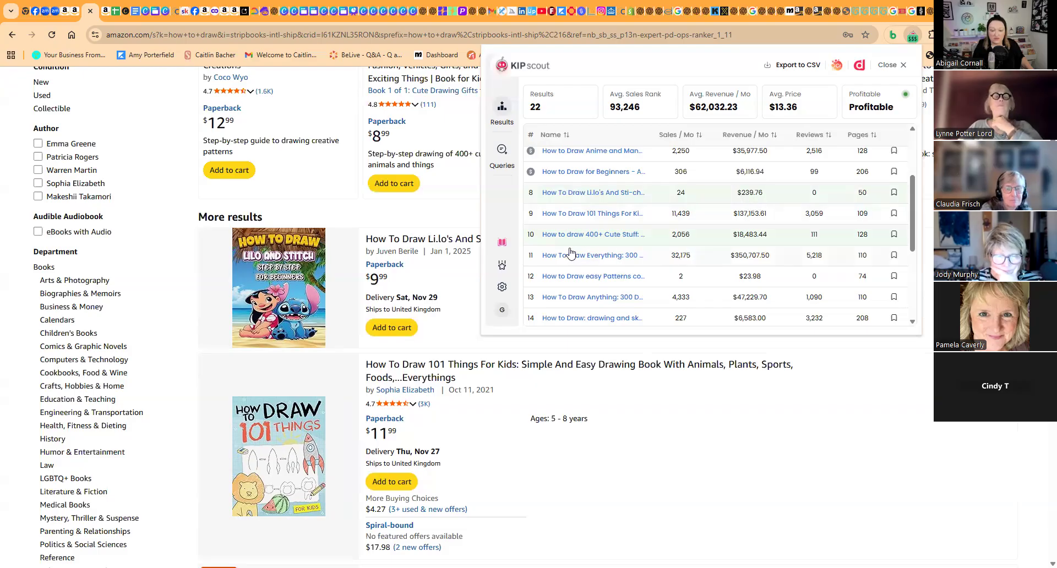
{"action": "scroll", "coordinate": [282, 243], "scroll_direction": "down", "scroll_amount": 7}
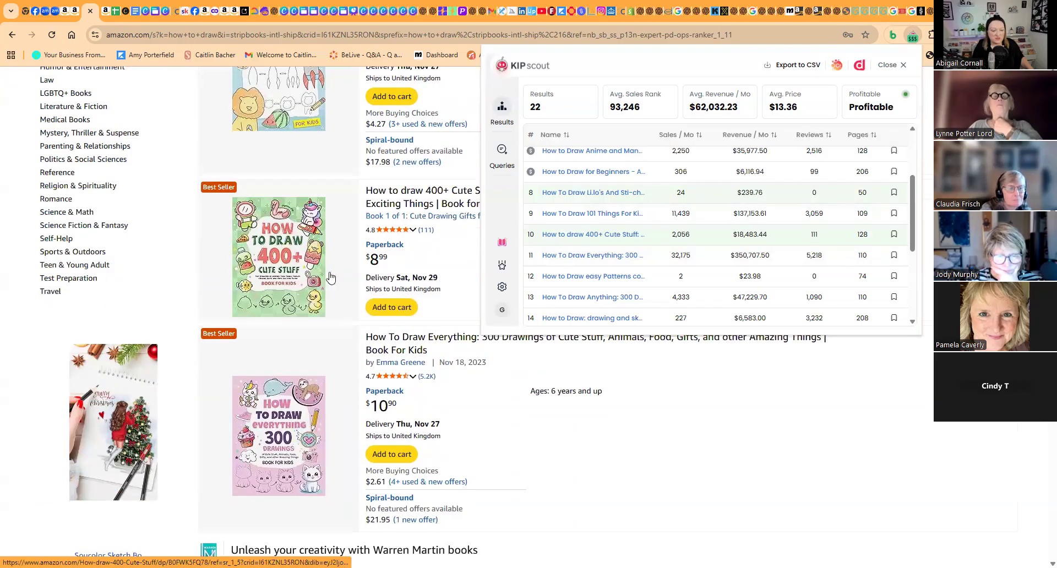
{"action": "scroll", "coordinate": [471, 374], "scroll_direction": "up", "scroll_amount": 4}
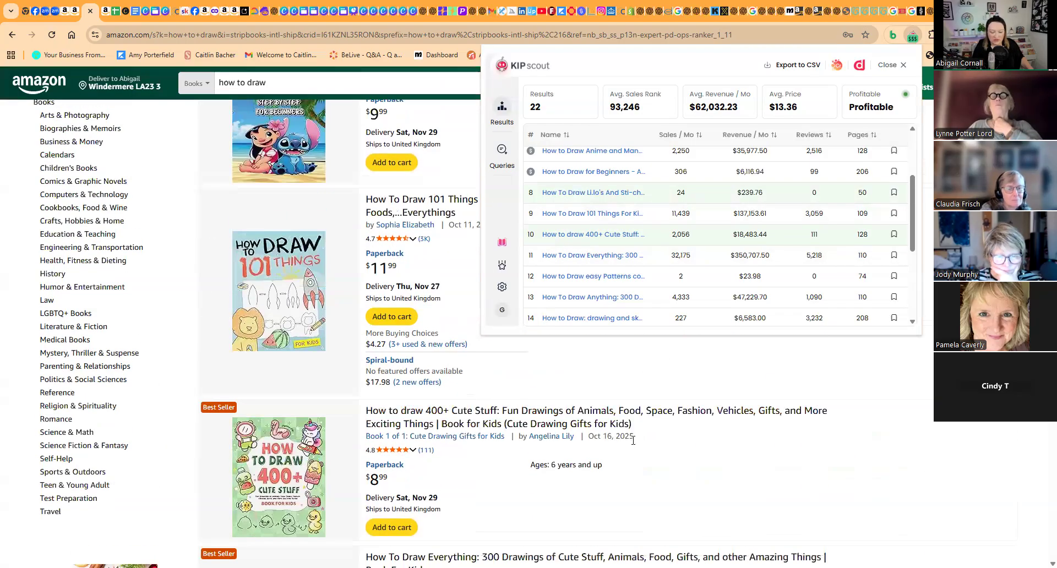
{"action": "scroll", "coordinate": [352, 374], "scroll_direction": "down", "scroll_amount": 3}
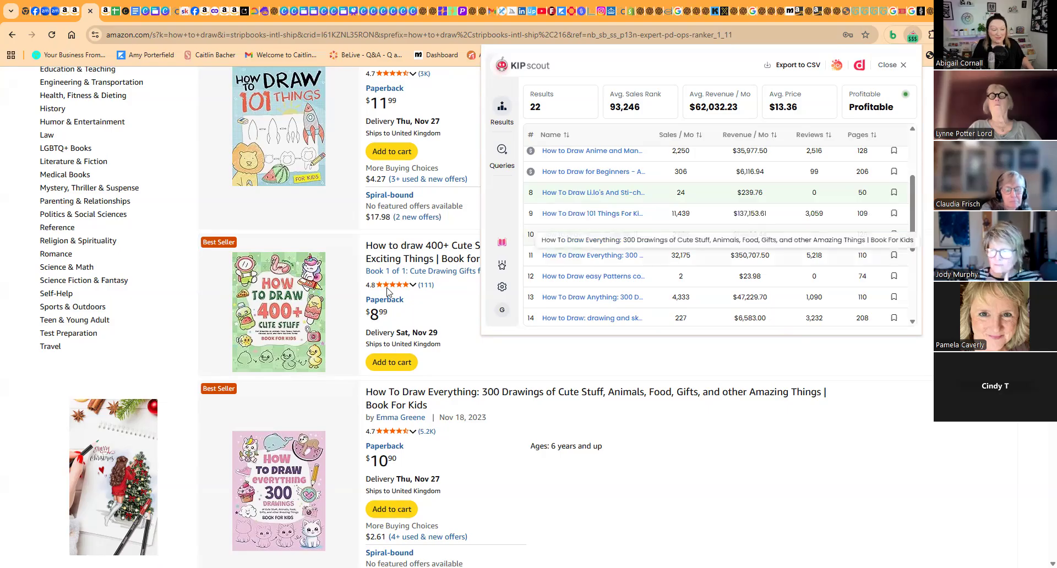
{"action": "scroll", "coordinate": [306, 316], "scroll_direction": "up", "scroll_amount": 3}
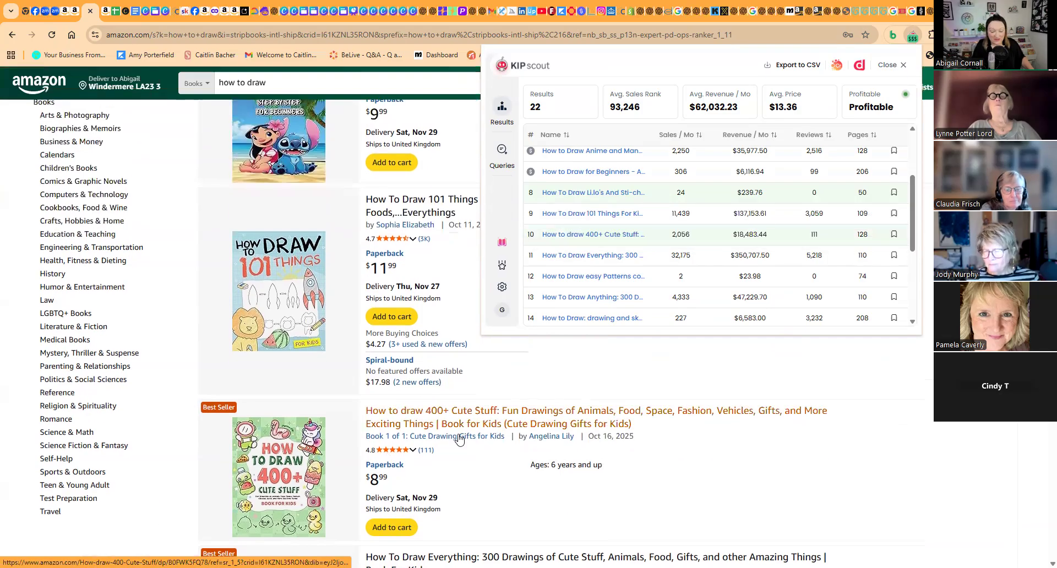
{"action": "scroll", "coordinate": [325, 435], "scroll_direction": "down", "scroll_amount": 3}
{"action": "scroll", "coordinate": [331, 429], "scroll_direction": "up", "scroll_amount": 3}
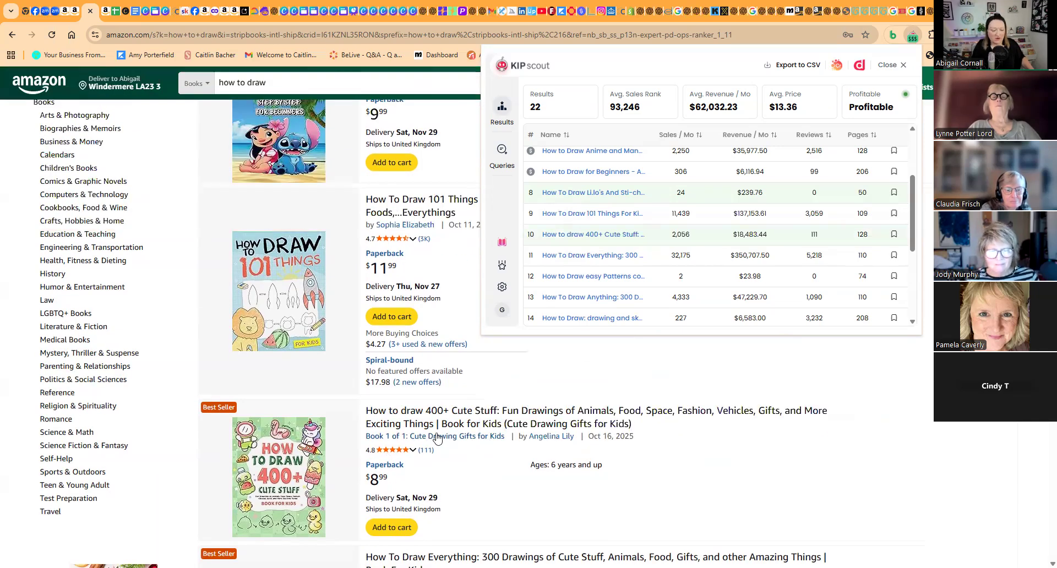
{"action": "scroll", "coordinate": [328, 420], "scroll_direction": "down", "scroll_amount": 2}
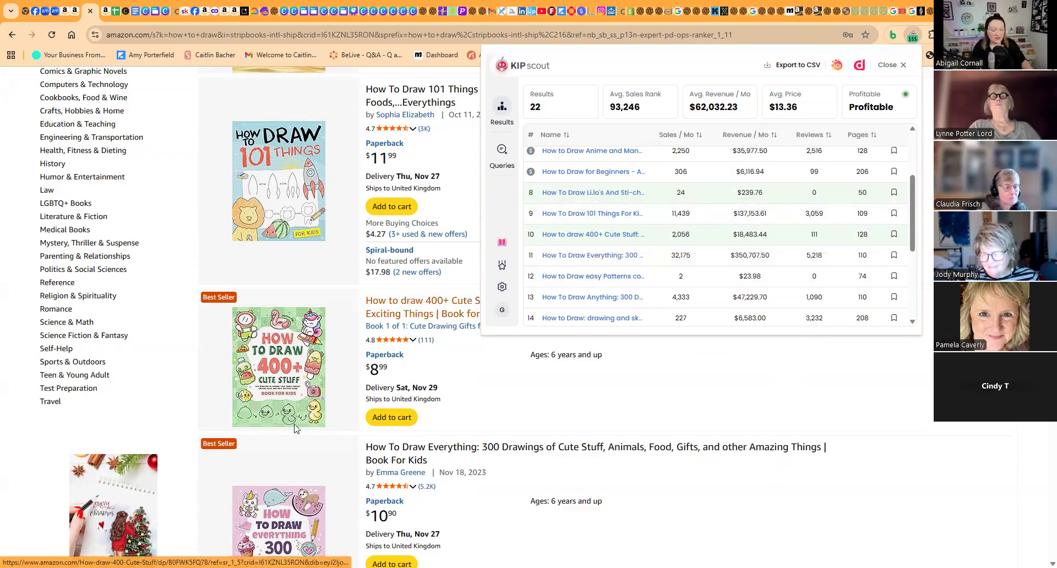
{"action": "scroll", "coordinate": [295, 428], "scroll_direction": "down", "scroll_amount": 3}
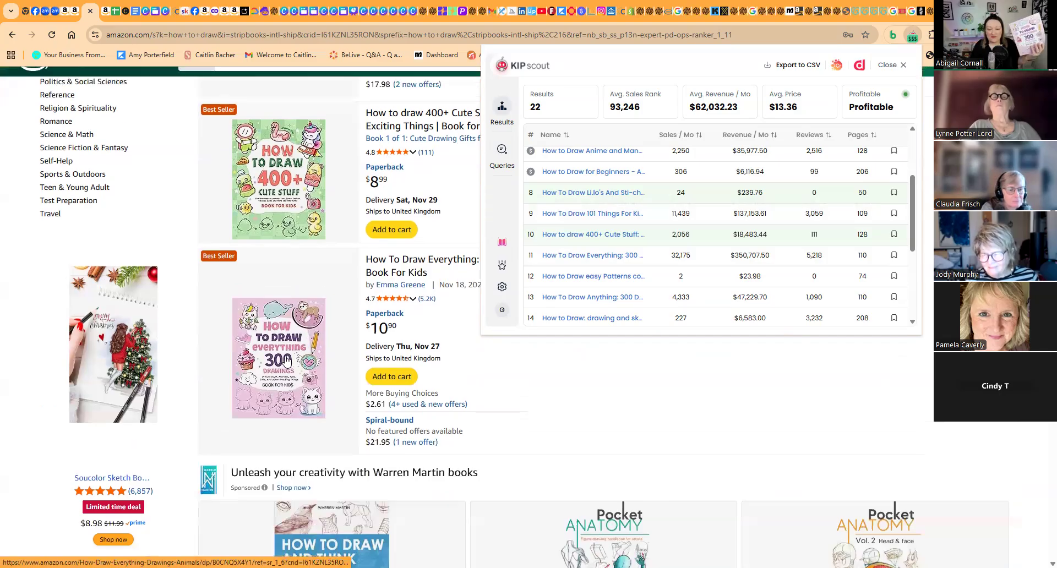
{"action": "scroll", "coordinate": [287, 360], "scroll_direction": "up", "scroll_amount": 1}
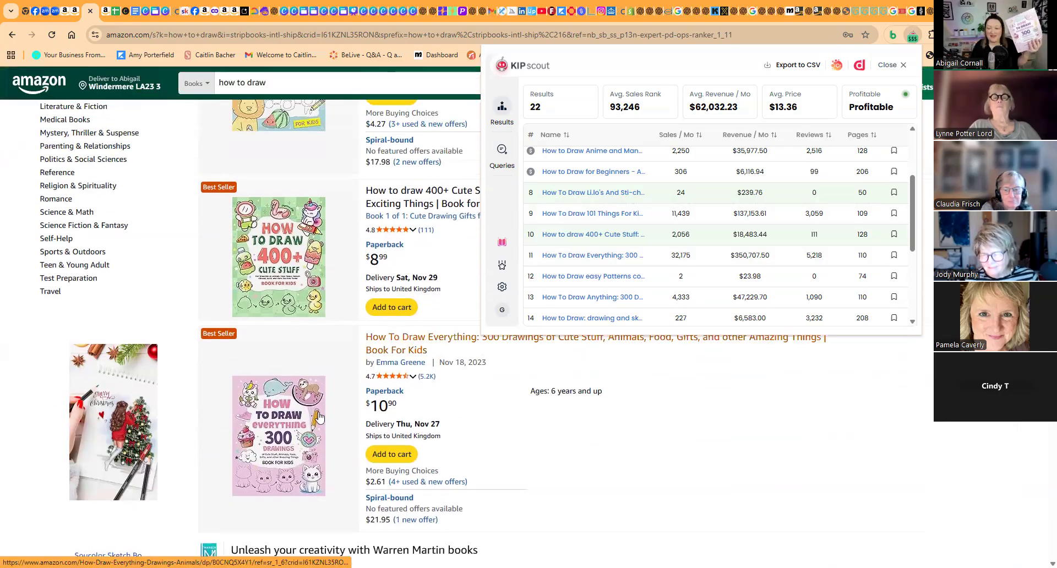
{"action": "scroll", "coordinate": [319, 418], "scroll_direction": "down", "scroll_amount": 2}
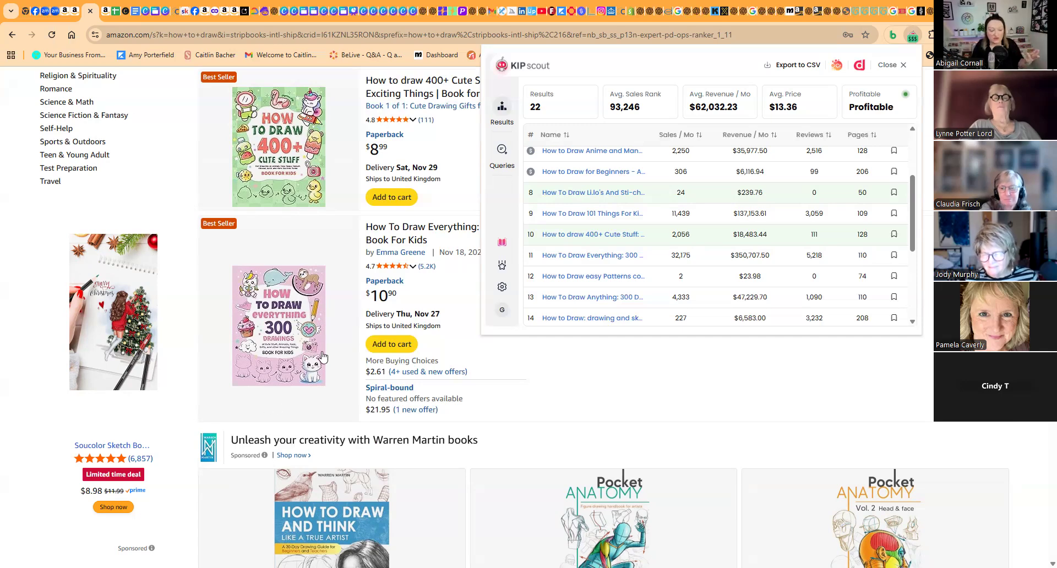
- Review the listings from the sponsored artist books through How To Draw 300+ Cute Stuff alongside the lower KIP Scout rows
{"action": "scroll", "coordinate": [322, 358], "scroll_direction": "down", "scroll_amount": 7}
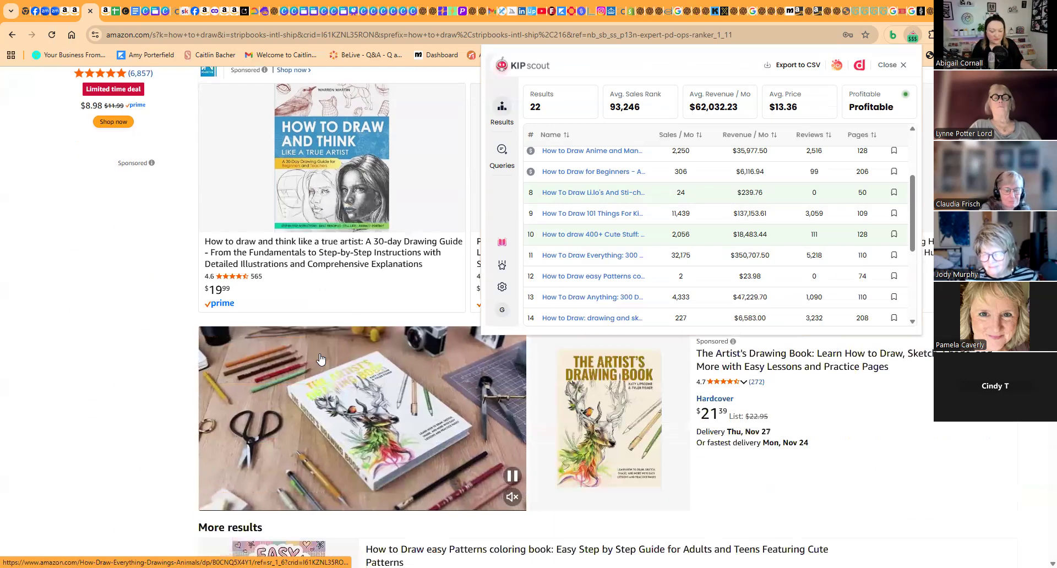
{"action": "scroll", "coordinate": [321, 360], "scroll_direction": "down", "scroll_amount": 2}
{"action": "scroll", "coordinate": [680, 204], "scroll_direction": "down", "scroll_amount": 2}
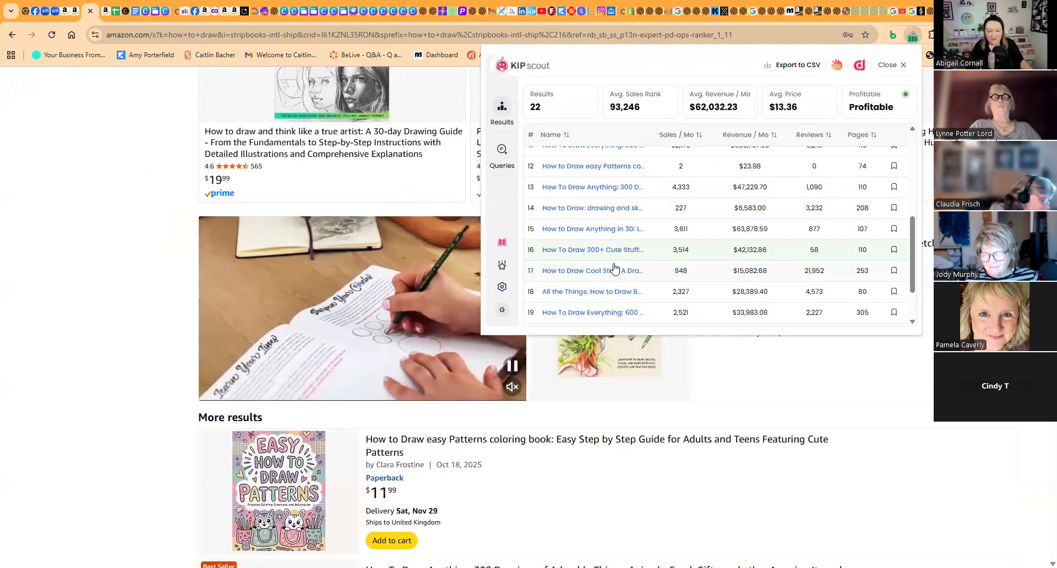
{"action": "scroll", "coordinate": [387, 339], "scroll_direction": "down", "scroll_amount": 5}
{"action": "scroll", "coordinate": [317, 280], "scroll_direction": "down", "scroll_amount": 3}
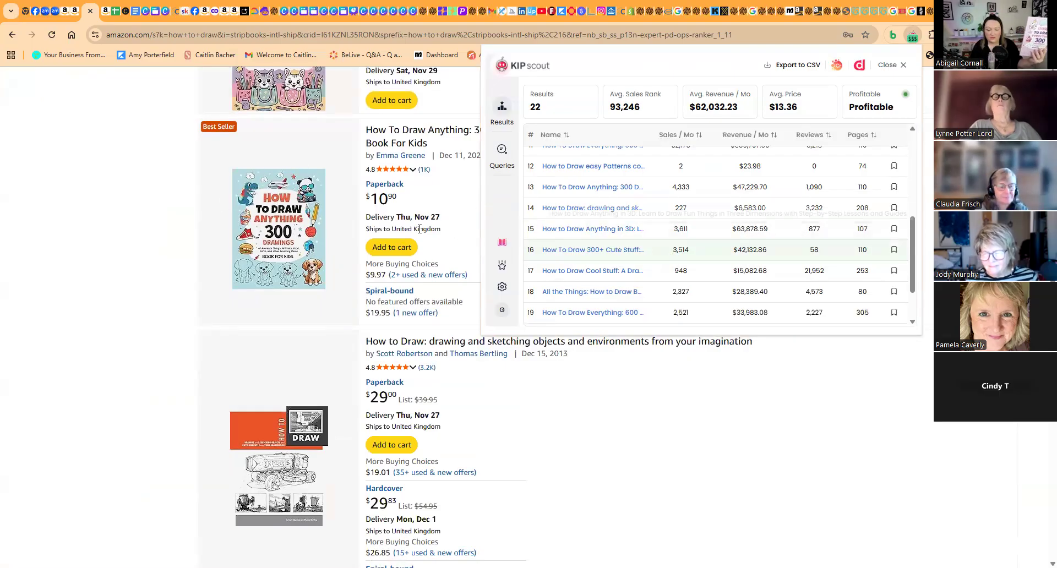
{"action": "scroll", "coordinate": [375, 313], "scroll_direction": "down", "scroll_amount": 5}
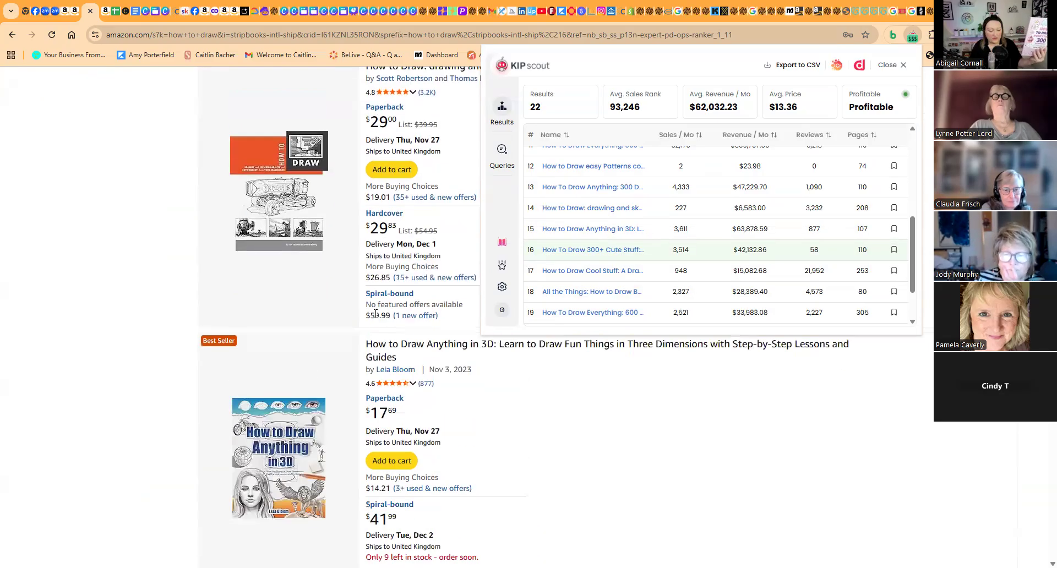
{"action": "scroll", "coordinate": [375, 313], "scroll_direction": "down", "scroll_amount": 3}
{"action": "scroll", "coordinate": [595, 237], "scroll_direction": "down", "scroll_amount": 1}
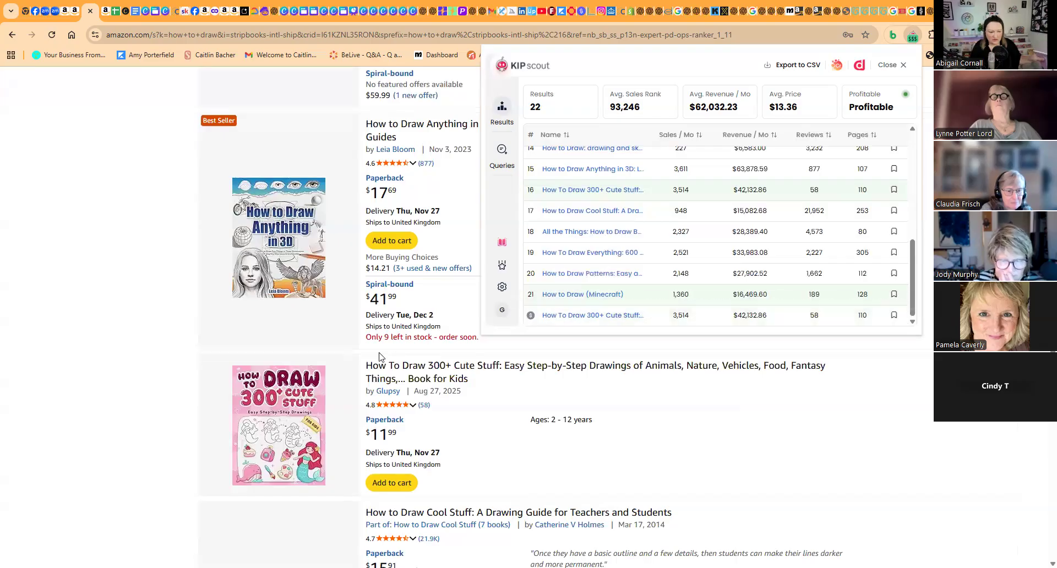
- Recheck the How To Draw Anything and sketching titles, and survey the remaining results through How to Draw (Minecraft)
{"action": "scroll", "coordinate": [370, 363], "scroll_direction": "up", "scroll_amount": 3}
{"action": "scroll", "coordinate": [369, 357], "scroll_direction": "up", "scroll_amount": 5}
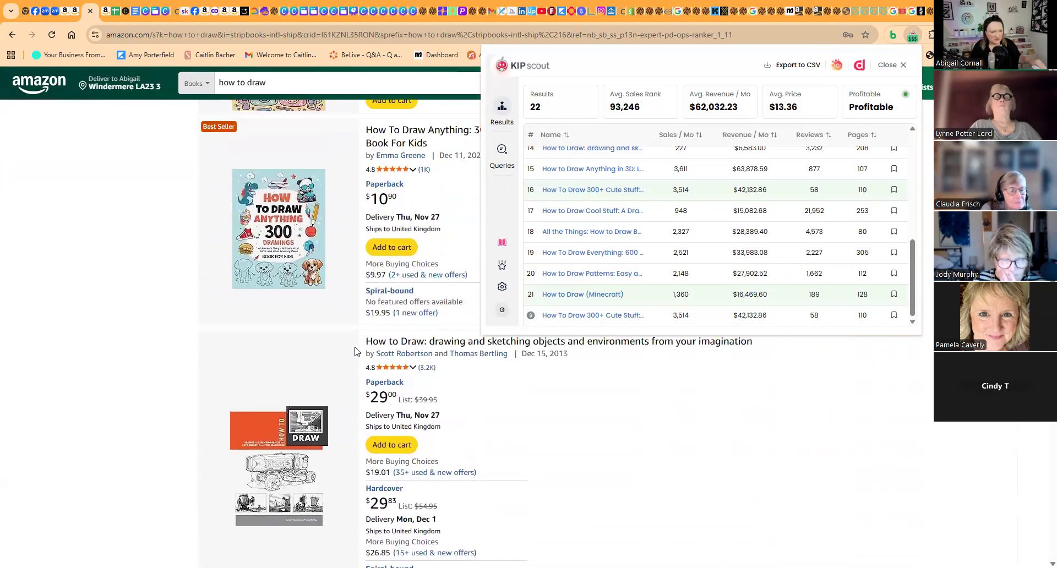
{"action": "scroll", "coordinate": [356, 351], "scroll_direction": "up", "scroll_amount": 2}
{"action": "scroll", "coordinate": [355, 350], "scroll_direction": "down", "scroll_amount": 15}
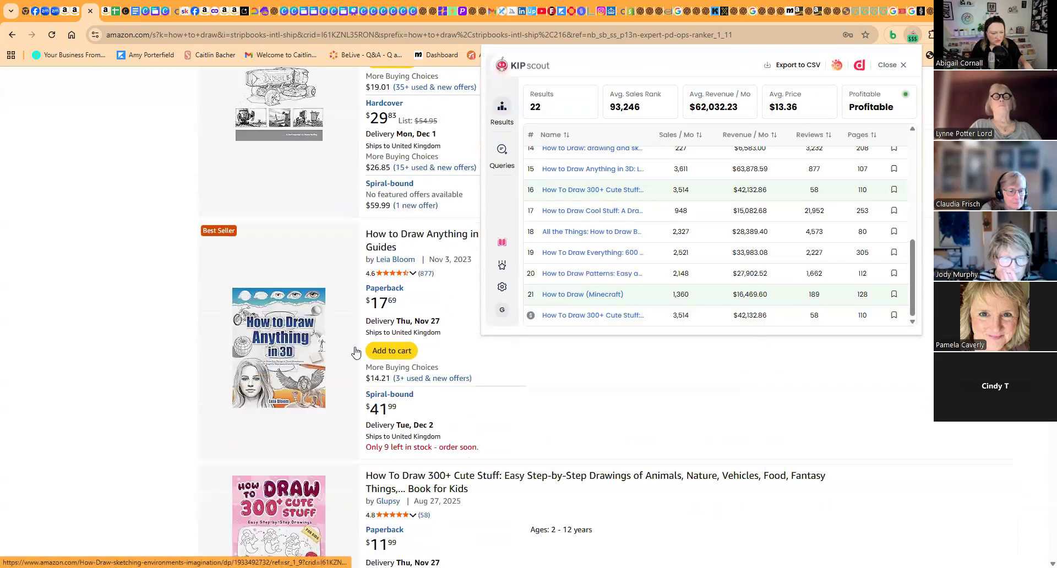
{"action": "scroll", "coordinate": [355, 351], "scroll_direction": "down", "scroll_amount": 9}
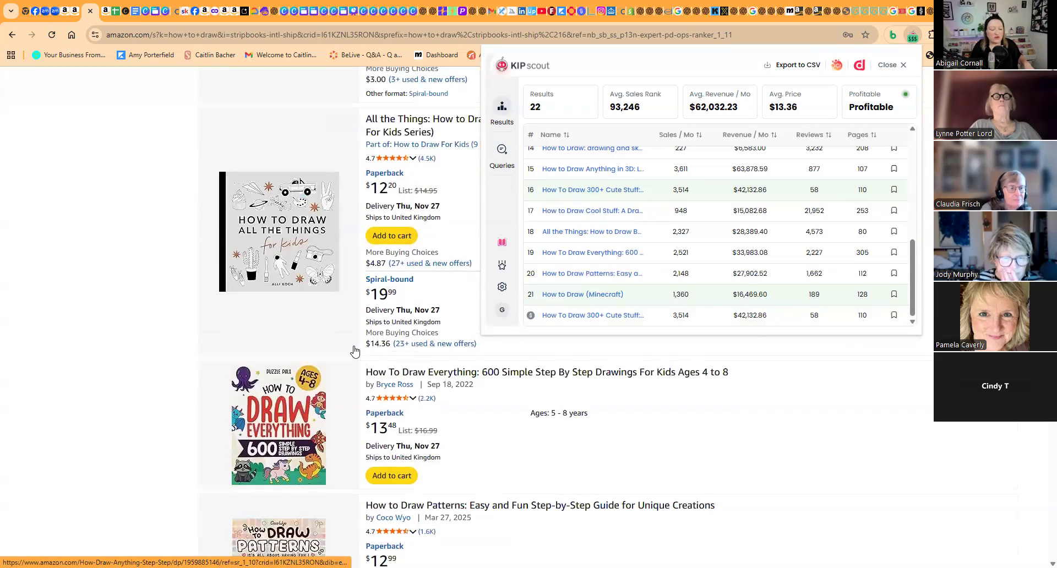
{"action": "scroll", "coordinate": [356, 351], "scroll_direction": "down", "scroll_amount": 4}
{"action": "scroll", "coordinate": [321, 243], "scroll_direction": "down", "scroll_amount": 2}
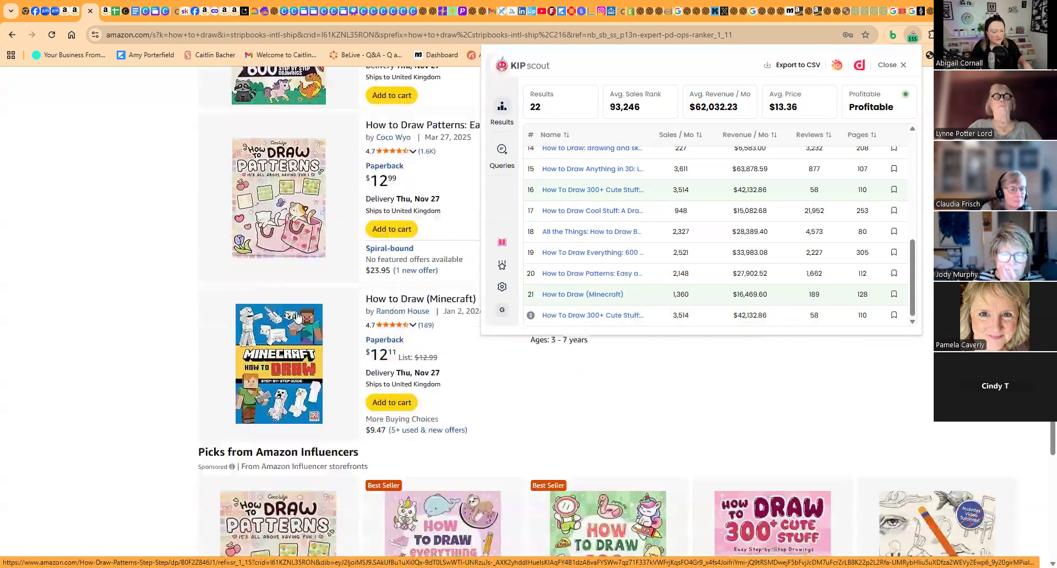
- Examine the Patterns and Minecraft listings and "Picks from Amazon Influencers", and return to the first book in the KIP Scout results
{"action": "mouse_move", "coordinate": [396, 209]}
{"action": "scroll", "coordinate": [395, 314], "scroll_direction": "up", "scroll_amount": 2}
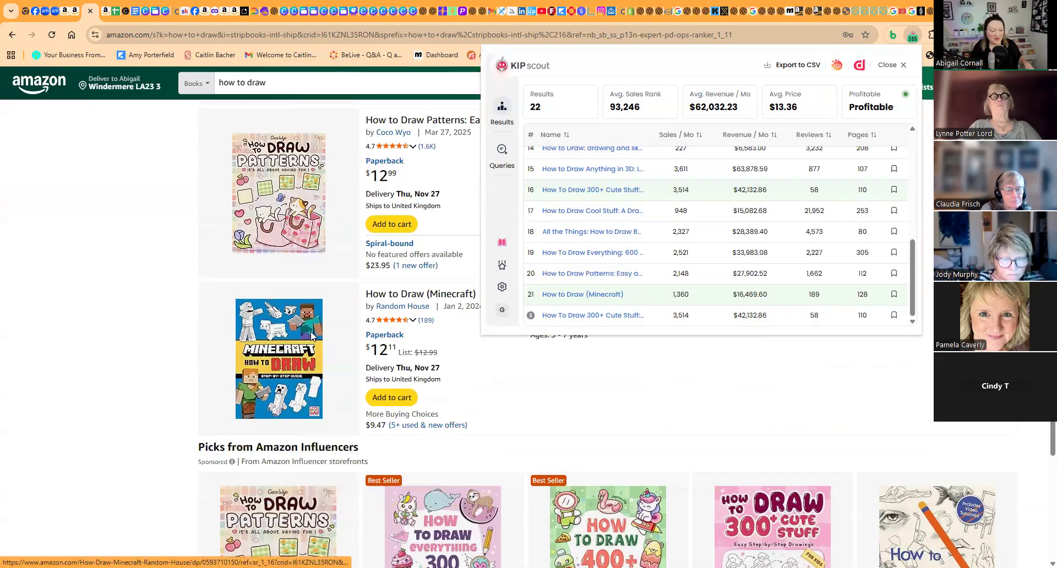
{"action": "scroll", "coordinate": [312, 337], "scroll_direction": "up", "scroll_amount": 1}
{"action": "scroll", "coordinate": [330, 331], "scroll_direction": "down", "scroll_amount": 2}
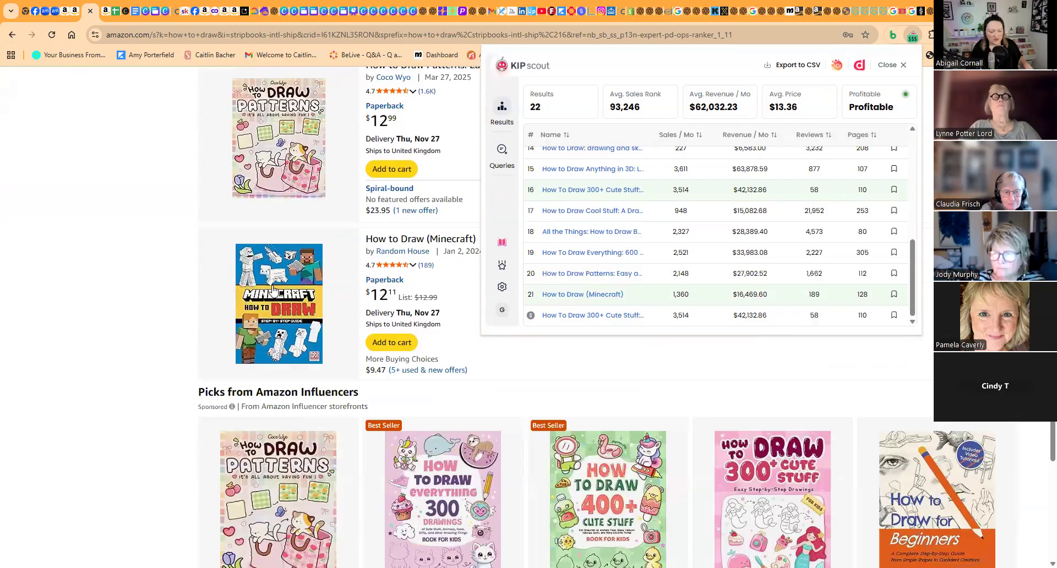
{"action": "scroll", "coordinate": [283, 329], "scroll_direction": "down", "scroll_amount": 3}
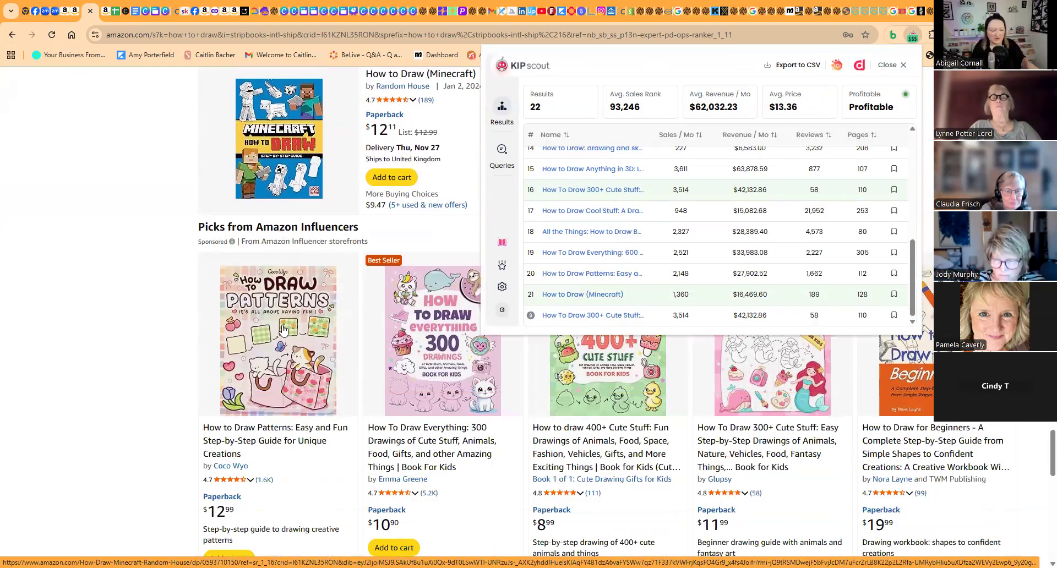
{"action": "scroll", "coordinate": [282, 329], "scroll_direction": "down", "scroll_amount": 8}
{"action": "scroll", "coordinate": [282, 329], "scroll_direction": "up", "scroll_amount": 6}
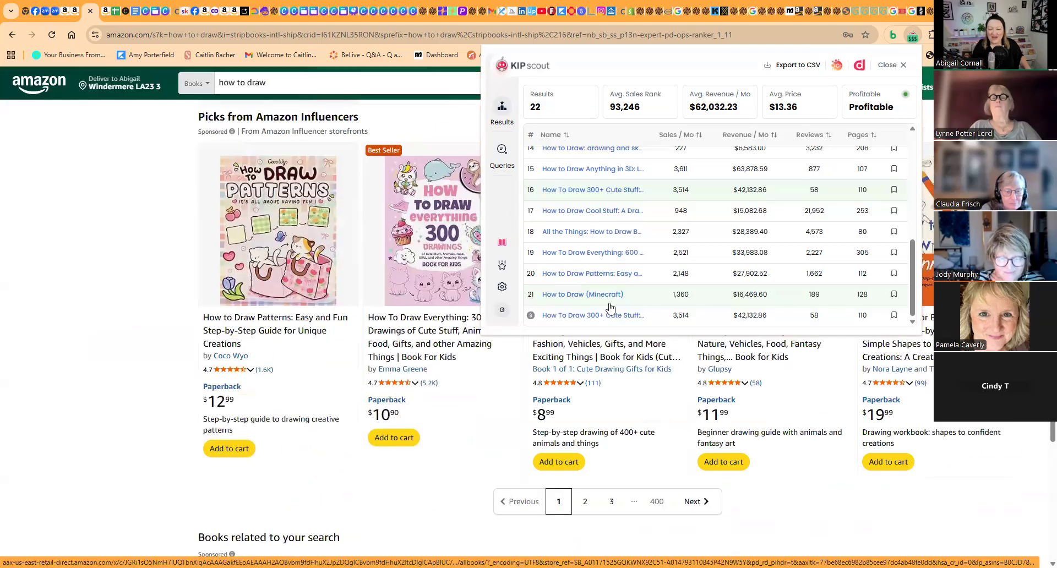
{"action": "scroll", "coordinate": [676, 272], "scroll_direction": "up", "scroll_amount": 2}
{"action": "scroll", "coordinate": [675, 267], "scroll_direction": "up", "scroll_amount": 5}
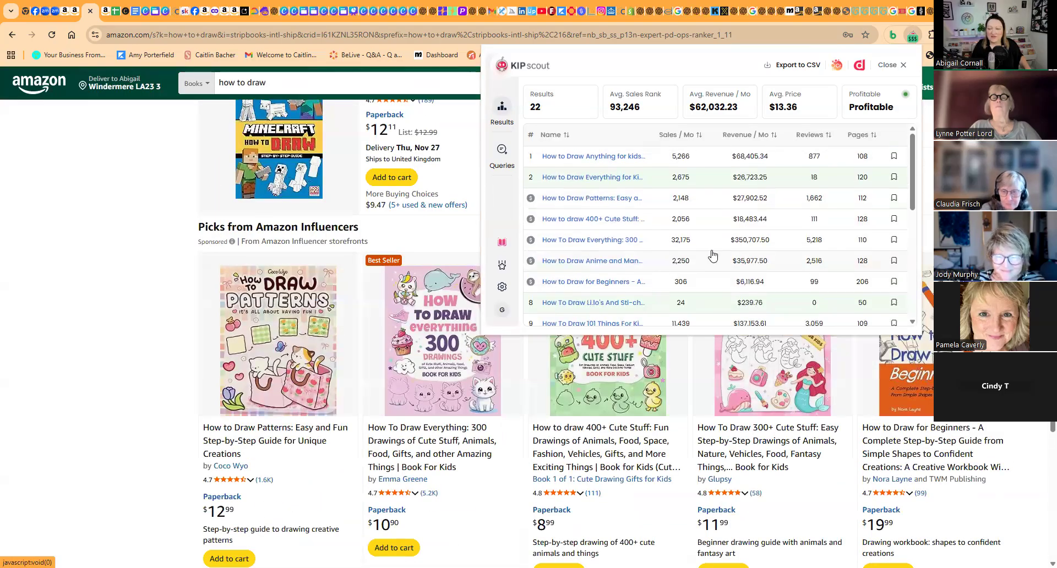
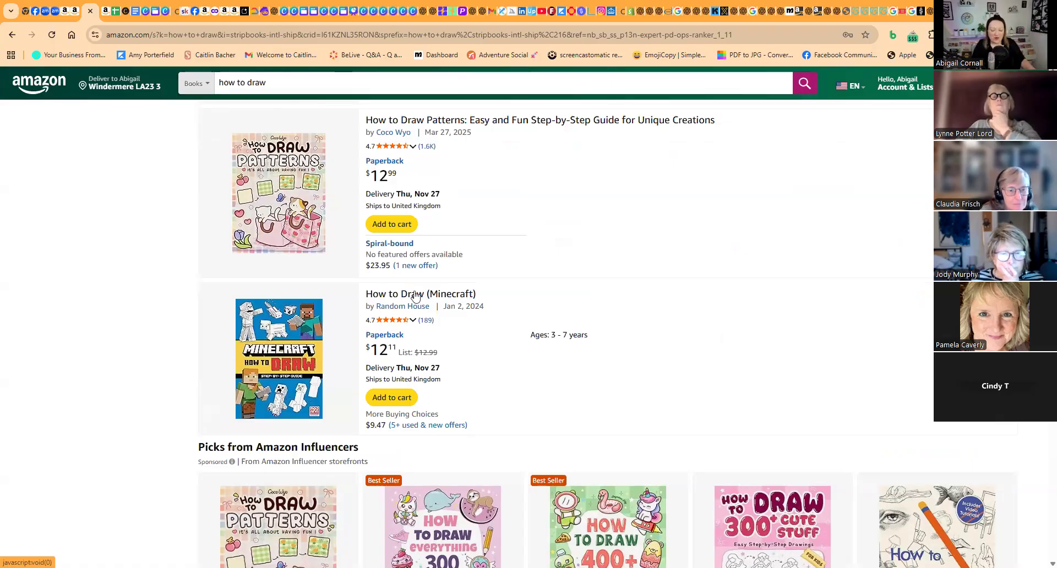
- Look back over the search results from How to Draw (Minecraft) up to the first listing
{"action": "scroll", "coordinate": [415, 297], "scroll_direction": "down", "scroll_amount": 5}
{"action": "scroll", "coordinate": [415, 297], "scroll_direction": "up", "scroll_amount": 2}
{"action": "scroll", "coordinate": [415, 297], "scroll_direction": "up", "scroll_amount": 4}
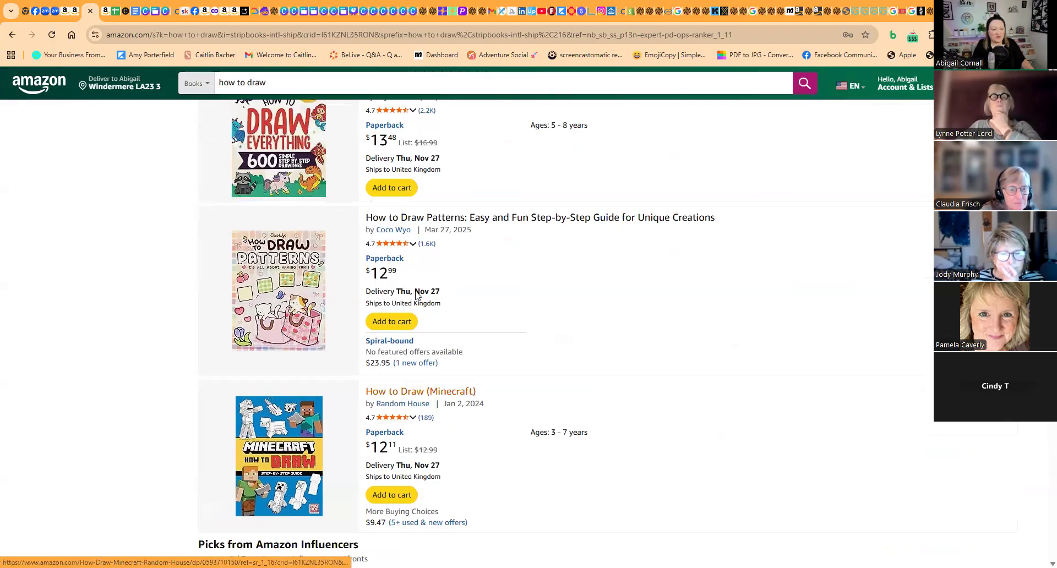
{"action": "scroll", "coordinate": [417, 296], "scroll_direction": "down", "scroll_amount": 10}
{"action": "scroll", "coordinate": [418, 295], "scroll_direction": "up", "scroll_amount": 6}
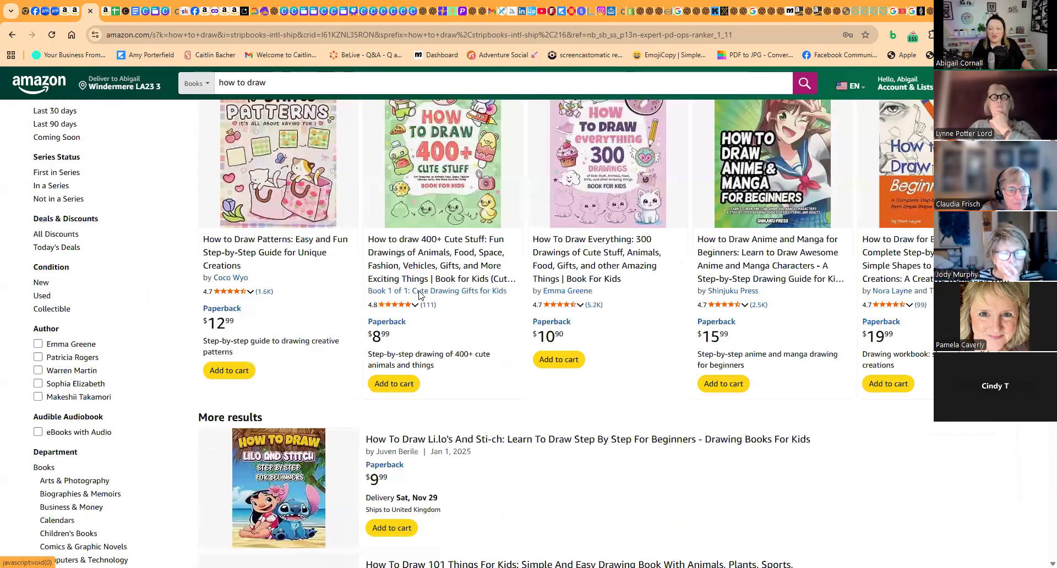
{"action": "scroll", "coordinate": [419, 295], "scroll_direction": "up", "scroll_amount": 3}
{"action": "scroll", "coordinate": [419, 295], "scroll_direction": "up", "scroll_amount": 2}
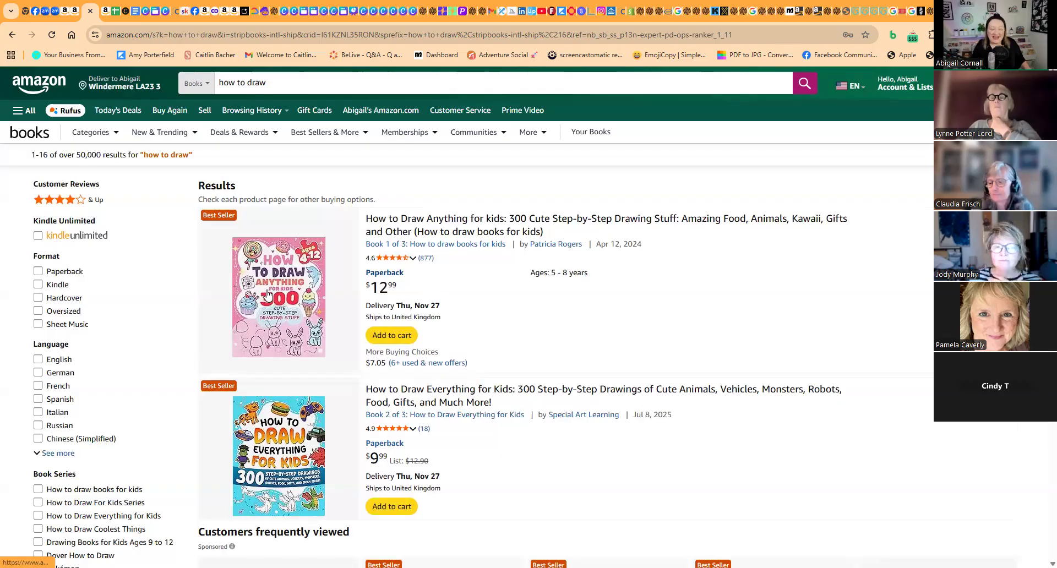
- Survey the covers, prices and review ratings from How to Draw Everything for Kids down to the drawing and sketching title
{"action": "scroll", "coordinate": [268, 295], "scroll_direction": "down", "scroll_amount": 3}
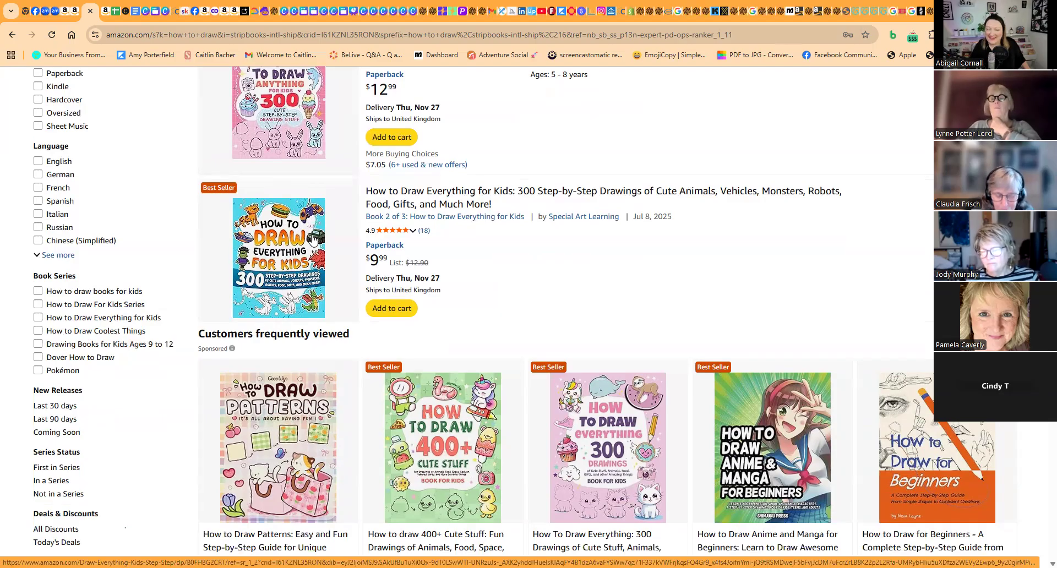
{"action": "scroll", "coordinate": [303, 288], "scroll_direction": "down", "scroll_amount": 5}
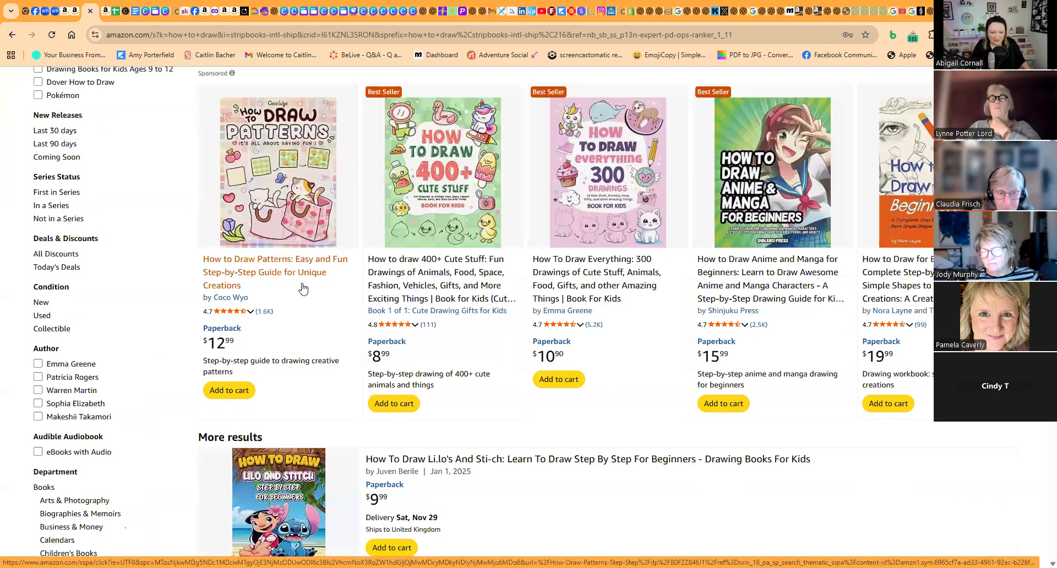
{"action": "scroll", "coordinate": [302, 288], "scroll_direction": "down", "scroll_amount": 4}
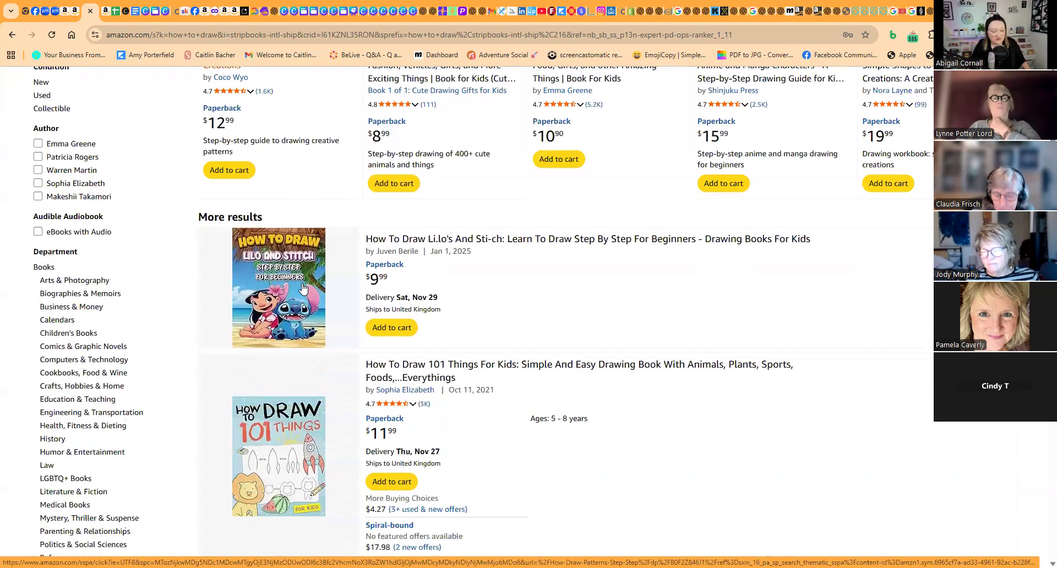
{"action": "scroll", "coordinate": [303, 286], "scroll_direction": "down", "scroll_amount": 3}
{"action": "scroll", "coordinate": [303, 287], "scroll_direction": "down", "scroll_amount": 6}
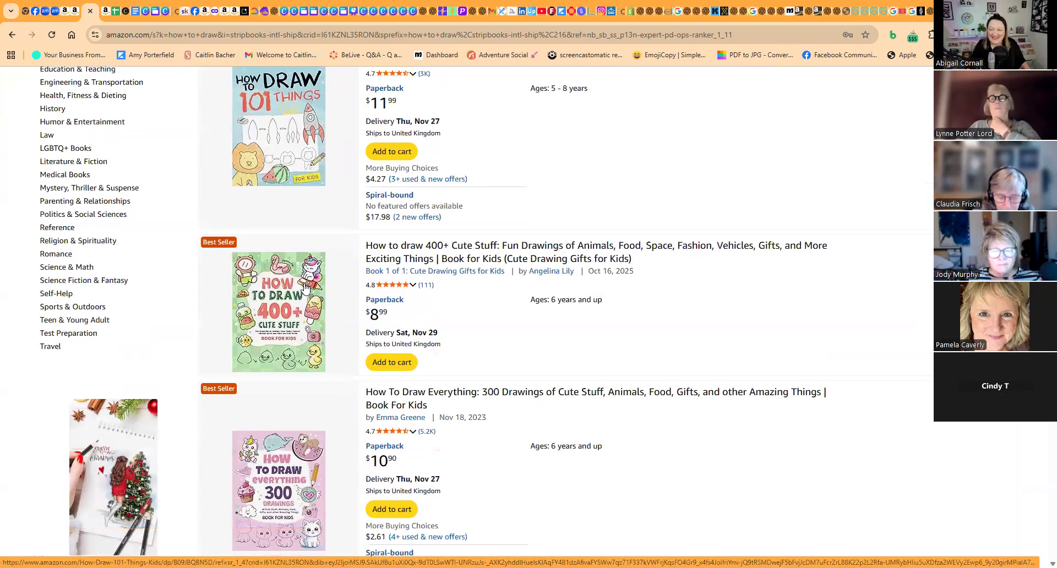
{"action": "scroll", "coordinate": [305, 287], "scroll_direction": "up", "scroll_amount": 2}
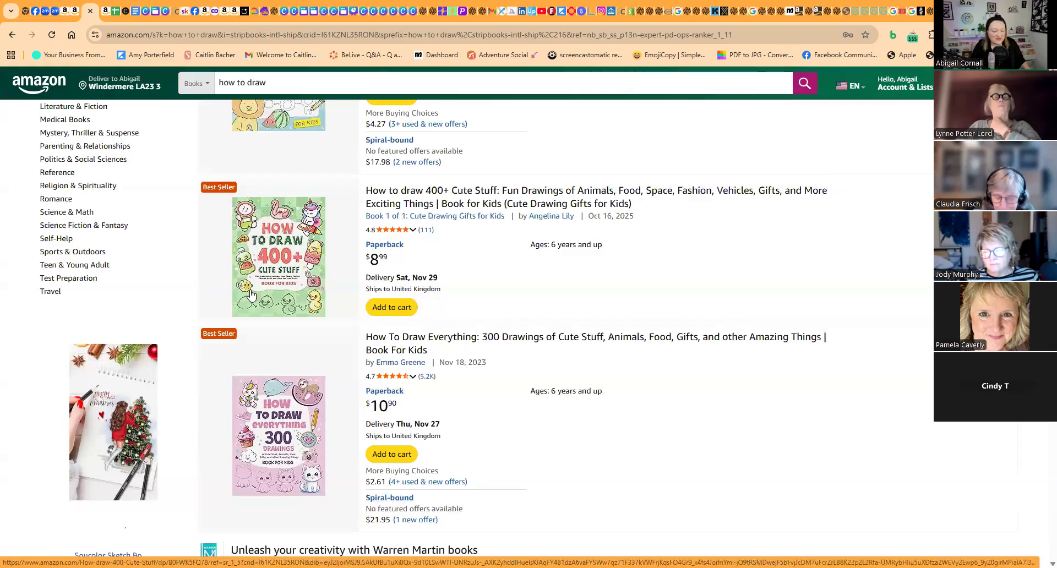
{"action": "scroll", "coordinate": [250, 294], "scroll_direction": "down", "scroll_amount": 7}
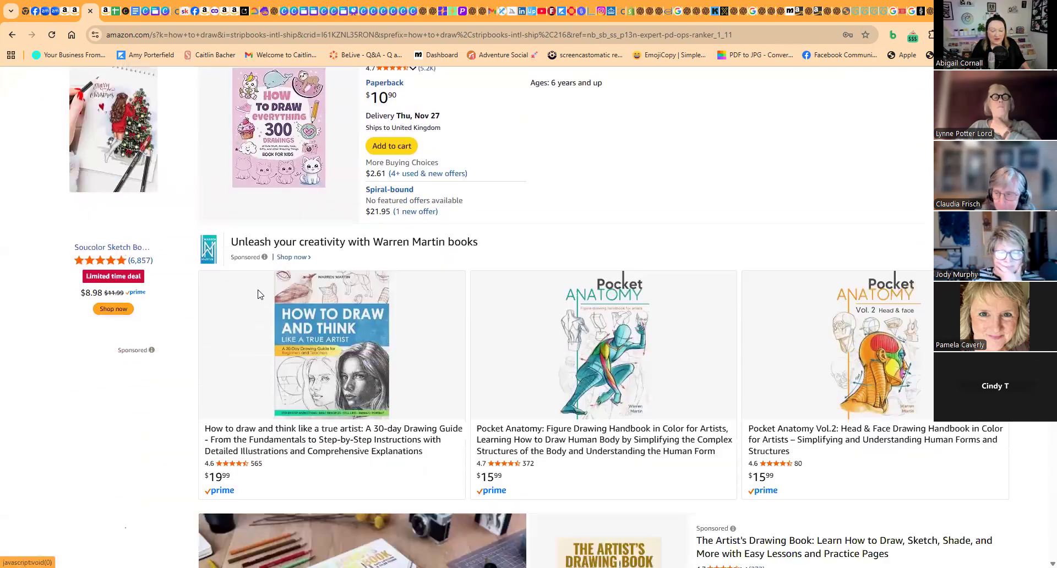
{"action": "scroll", "coordinate": [258, 289], "scroll_direction": "down", "scroll_amount": 3}
{"action": "scroll", "coordinate": [259, 297], "scroll_direction": "down", "scroll_amount": 3}
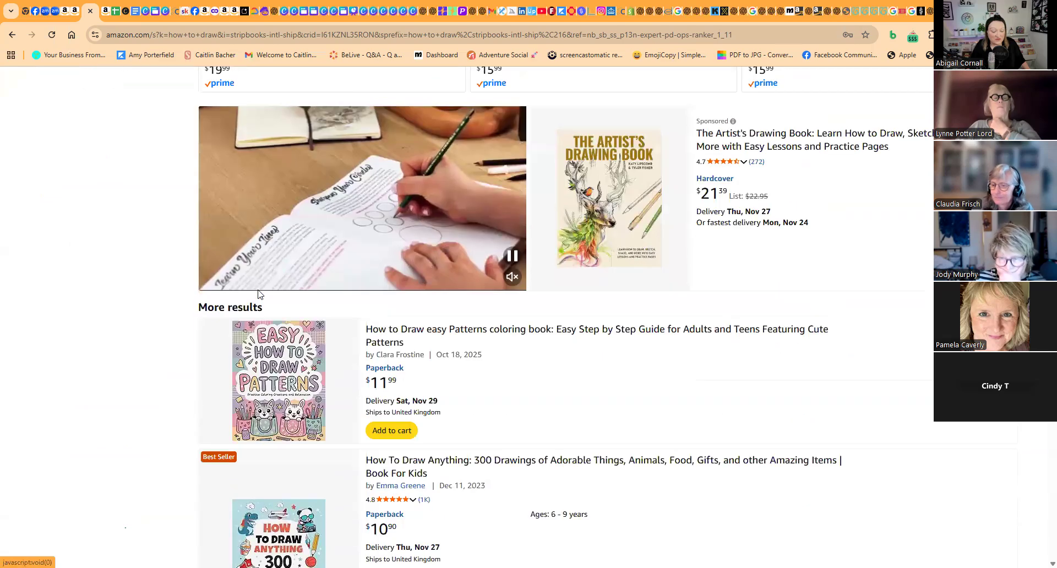
{"action": "scroll", "coordinate": [261, 307], "scroll_direction": "down", "scroll_amount": 4}
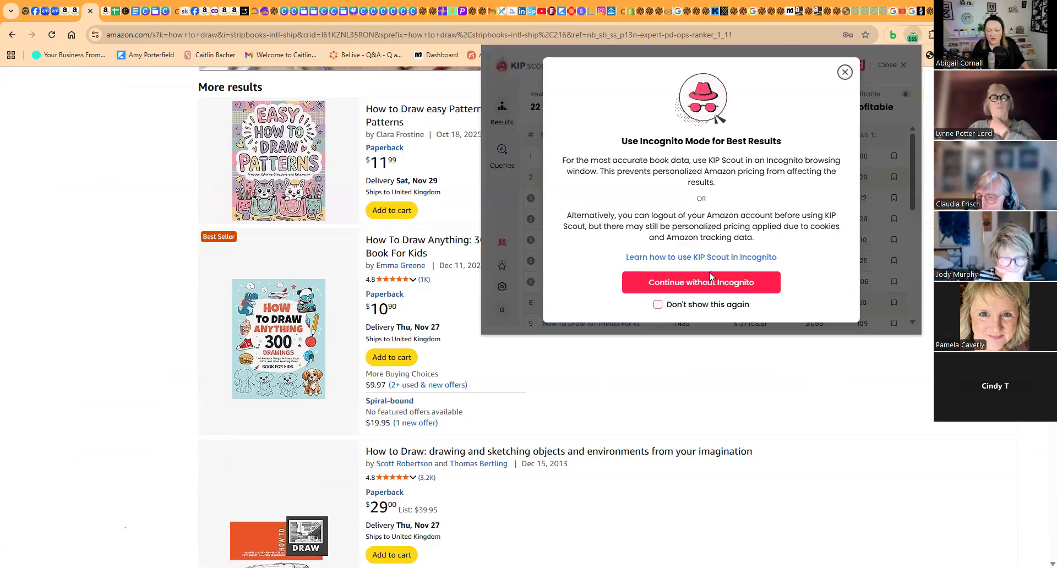
- Continue to the KIP Scout results without incognito mode, and compare the first two search listings with their rows
{"action": "left_click", "coordinate": [707, 281]}
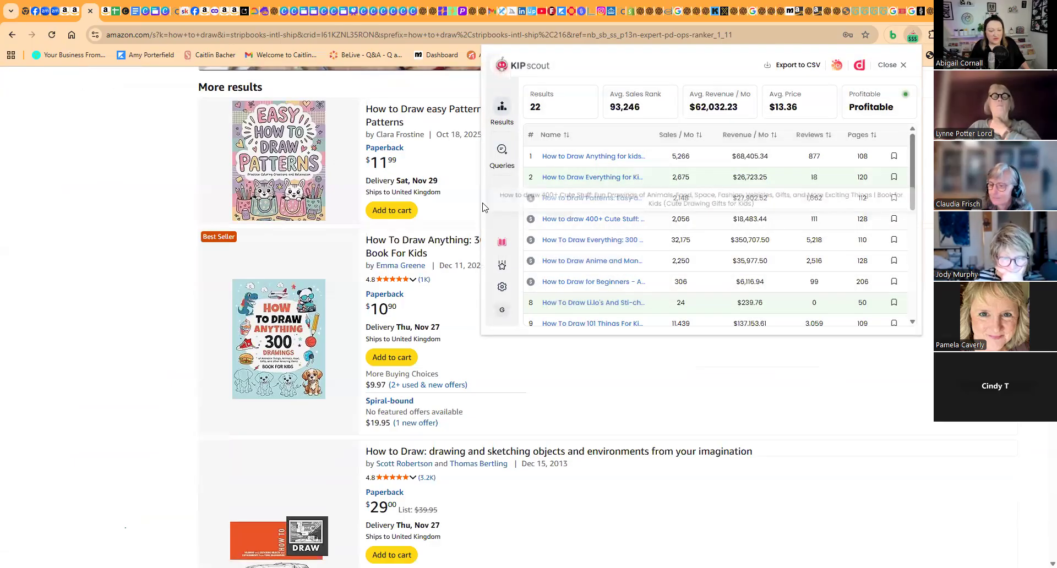
{"action": "key", "text": "Home"}
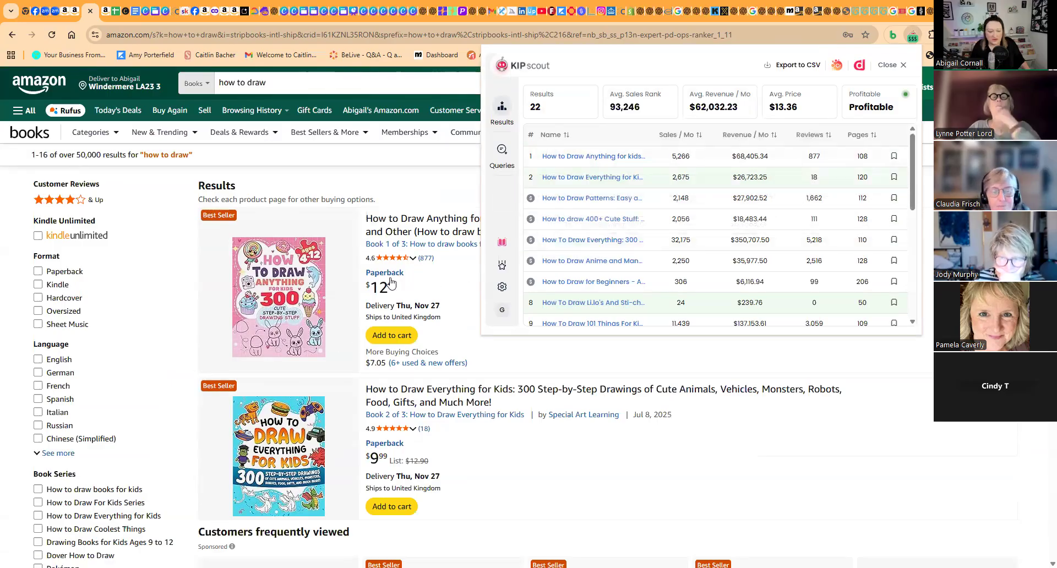
{"action": "scroll", "coordinate": [352, 345], "scroll_direction": "down", "scroll_amount": 3}
{"action": "scroll", "coordinate": [353, 345], "scroll_direction": "down", "scroll_amount": 1}
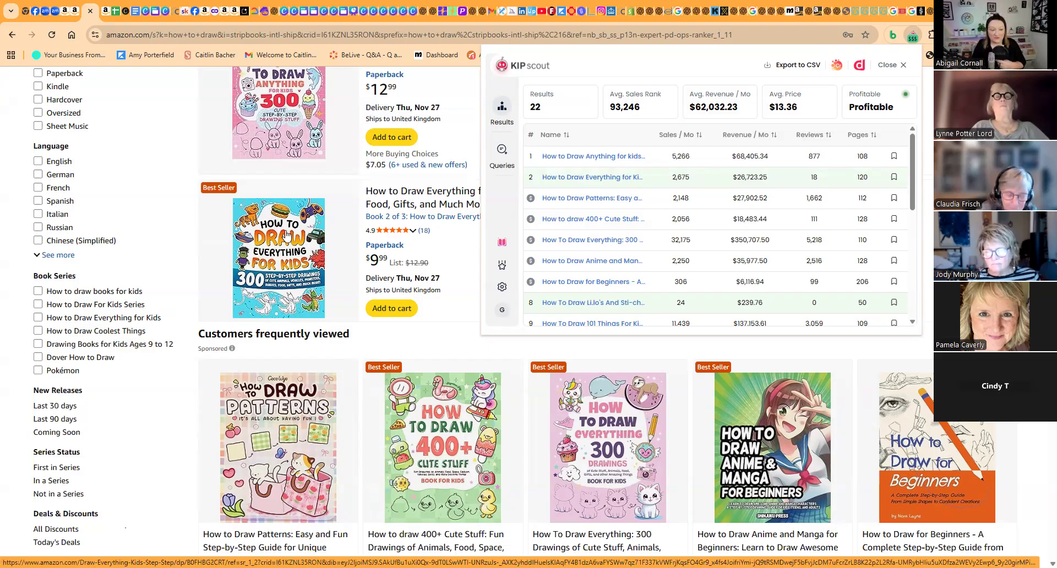
- Examine the Lilo and Stitch, 101 Things, 400+ Cute Stuff and 300 Drawings listings beside KIP Scout rows 8 to 11
{"action": "scroll", "coordinate": [287, 248], "scroll_direction": "down", "scroll_amount": 12}
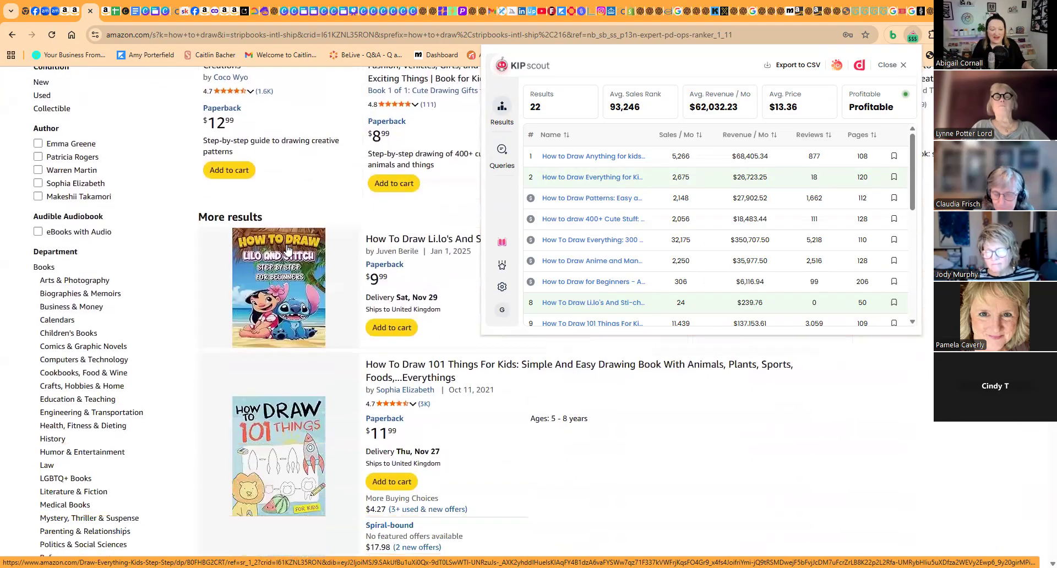
{"action": "scroll", "coordinate": [287, 249], "scroll_direction": "down", "scroll_amount": 3}
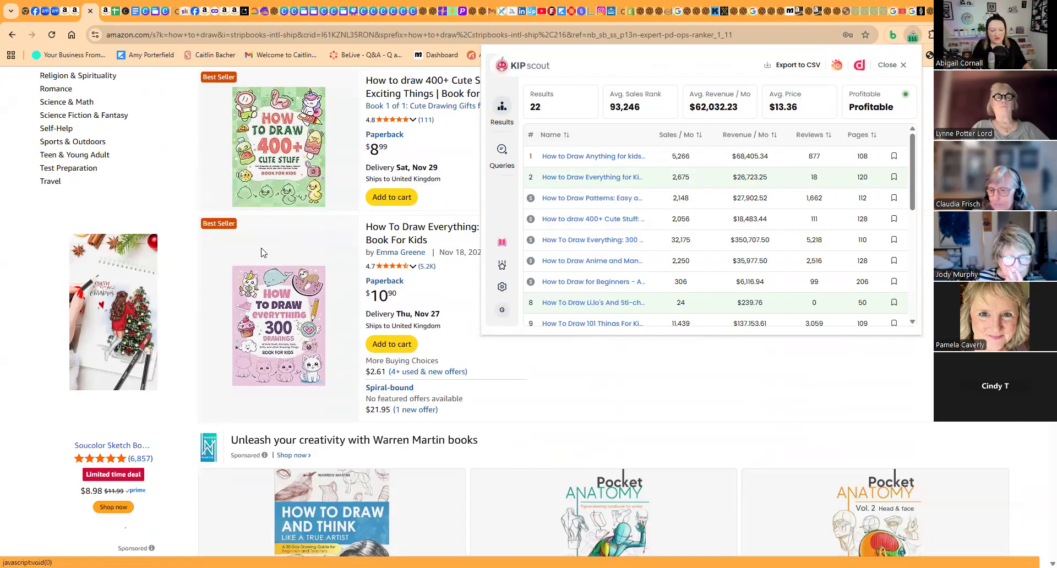
{"action": "scroll", "coordinate": [295, 309], "scroll_direction": "up", "scroll_amount": 2}
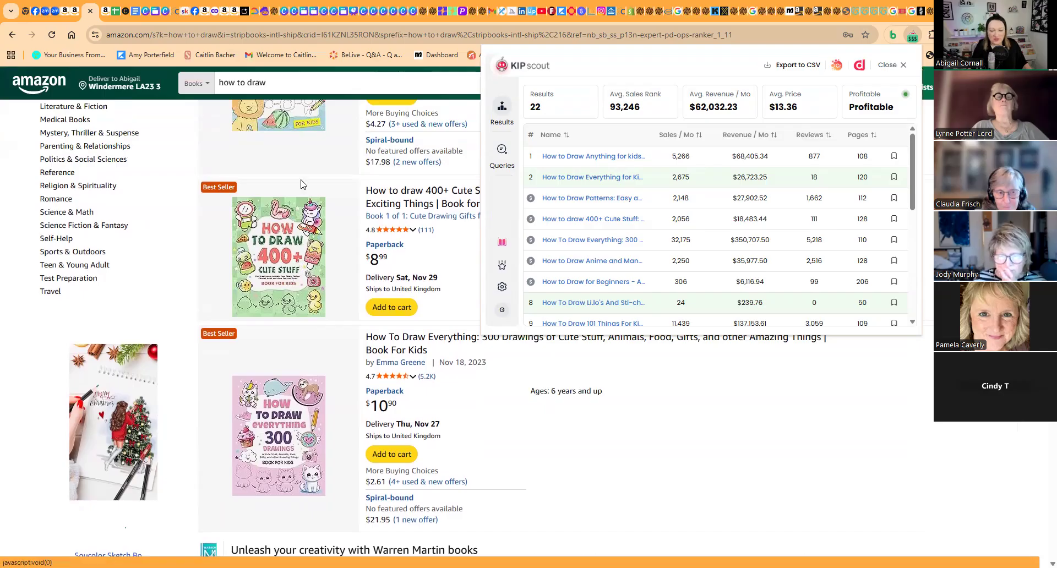
{"action": "scroll", "coordinate": [611, 199], "scroll_direction": "down", "scroll_amount": 2}
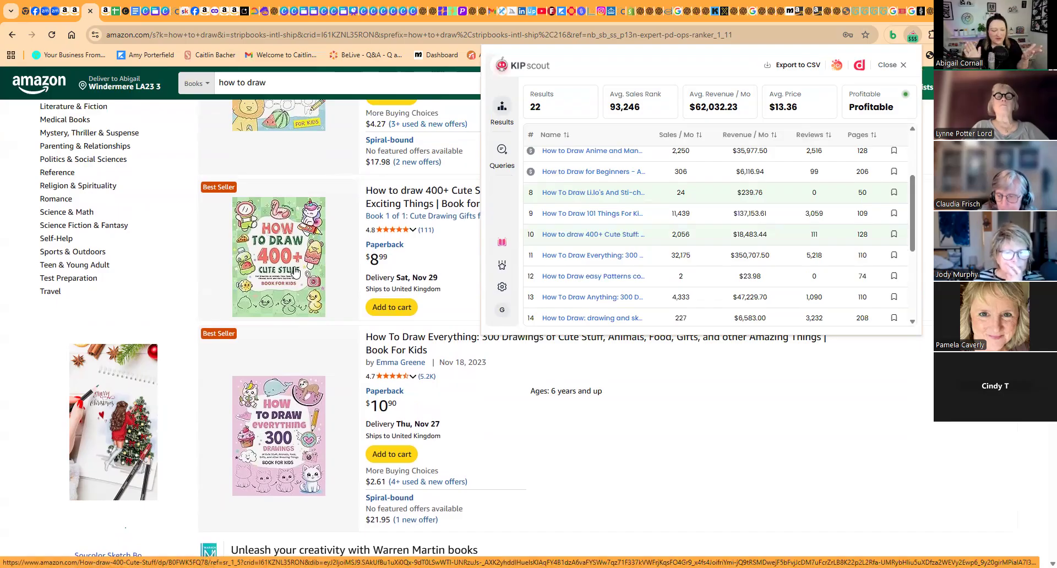
- Recheck the listings from How to Draw Everything for Kids through 400+ Cute Stuff against their KIP Scout revenue
{"action": "scroll", "coordinate": [295, 270], "scroll_direction": "up", "scroll_amount": 5}
{"action": "scroll", "coordinate": [292, 267], "scroll_direction": "up", "scroll_amount": 14}
{"action": "scroll", "coordinate": [265, 187], "scroll_direction": "down", "scroll_amount": 5}
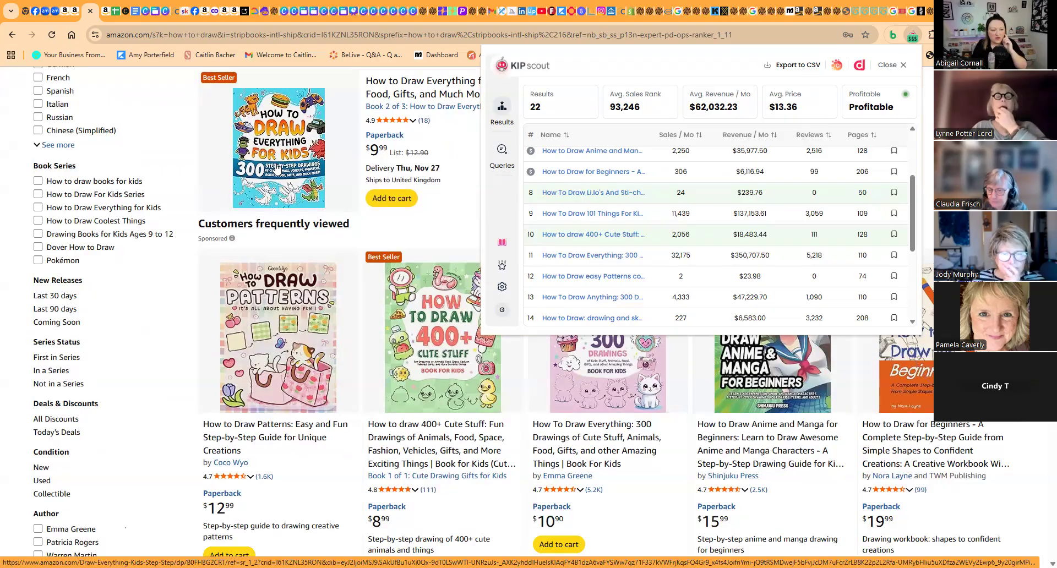
{"action": "scroll", "coordinate": [302, 208], "scroll_direction": "down", "scroll_amount": 4}
{"action": "scroll", "coordinate": [301, 208], "scroll_direction": "down", "scroll_amount": 1}
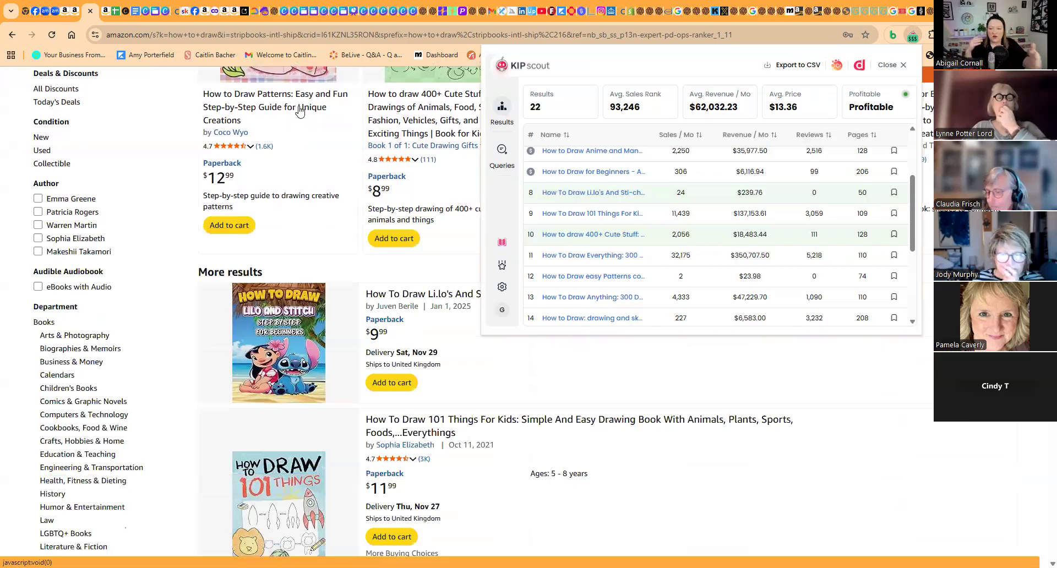
{"action": "scroll", "coordinate": [300, 111], "scroll_direction": "down", "scroll_amount": 8}
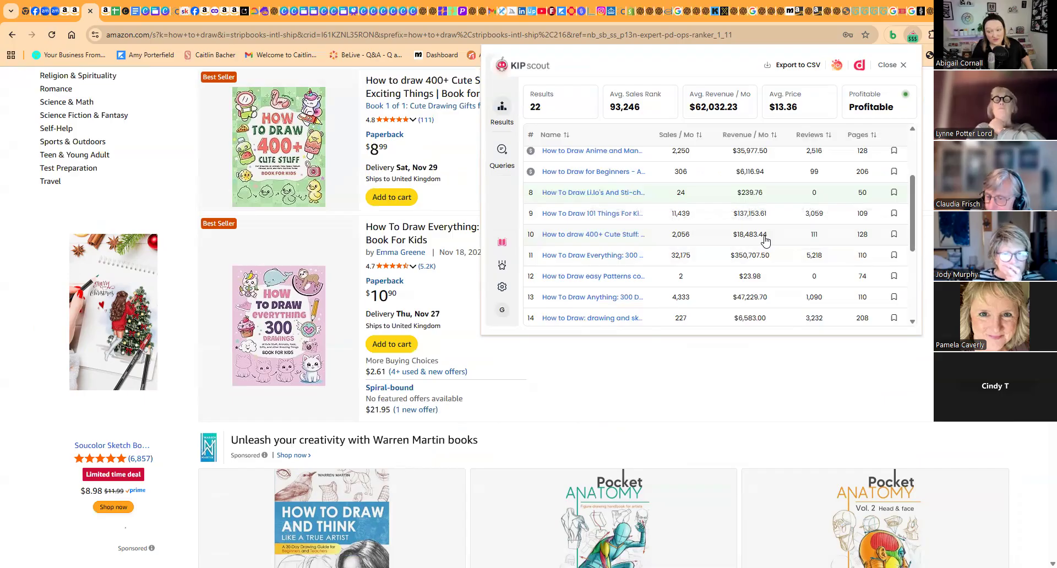
- Review the Easy Patterns, How To Draw Anything, 300+ Cute Stuff and Cool Stuff listings, and return to the 300 Drawings book
{"action": "scroll", "coordinate": [441, 287], "scroll_direction": "down", "scroll_amount": 10}
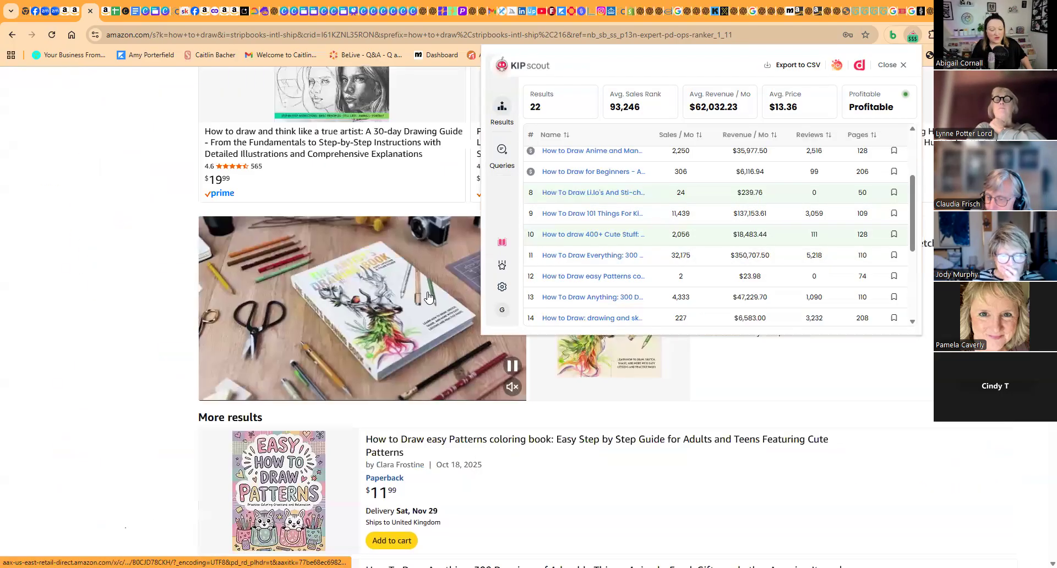
{"action": "scroll", "coordinate": [427, 297], "scroll_direction": "down", "scroll_amount": 2}
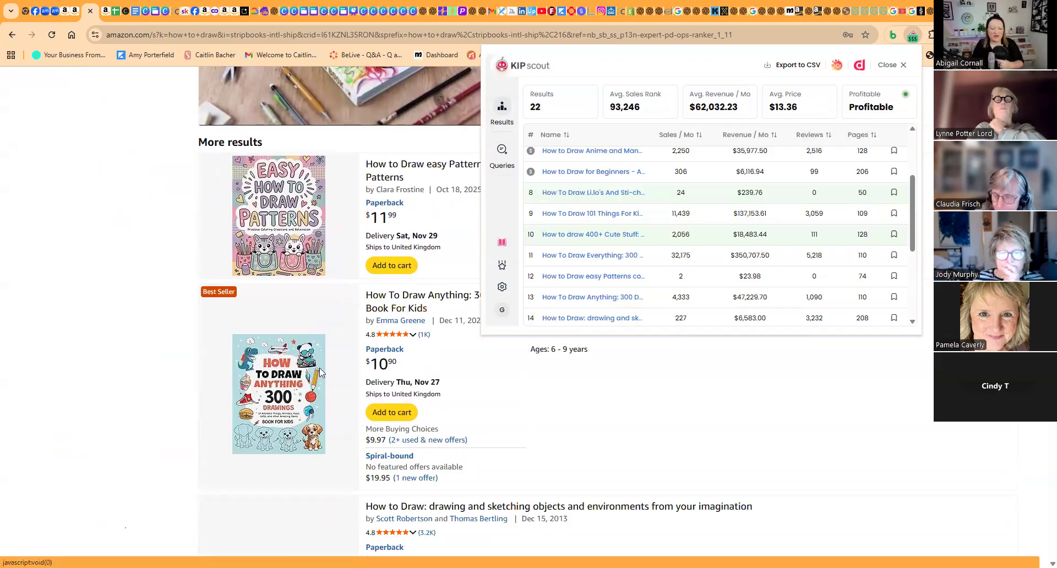
{"action": "scroll", "coordinate": [321, 373], "scroll_direction": "down", "scroll_amount": 10}
{"action": "scroll", "coordinate": [321, 372], "scroll_direction": "down", "scroll_amount": 5}
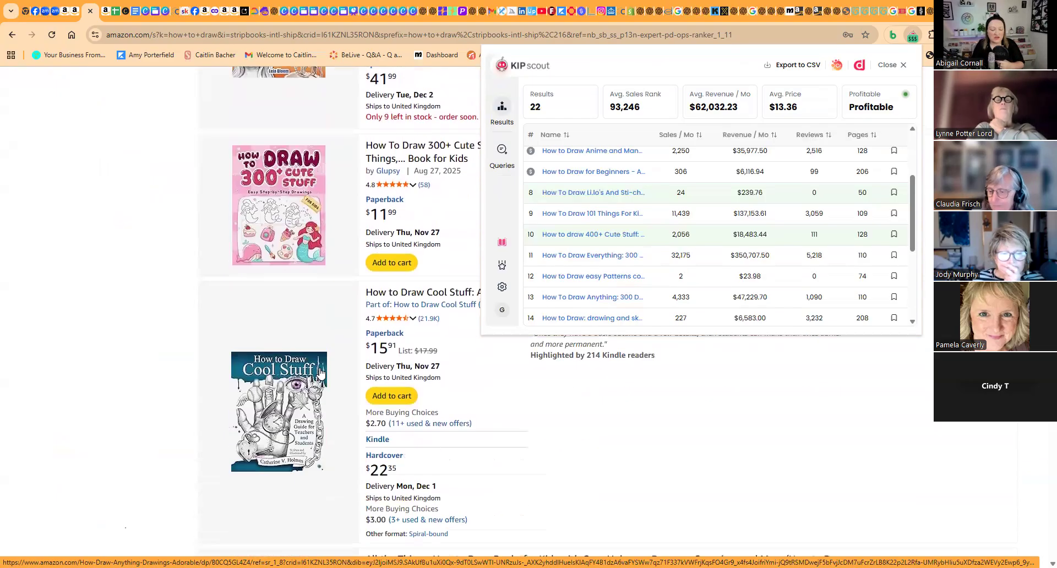
{"action": "scroll", "coordinate": [322, 372], "scroll_direction": "up", "scroll_amount": 12}
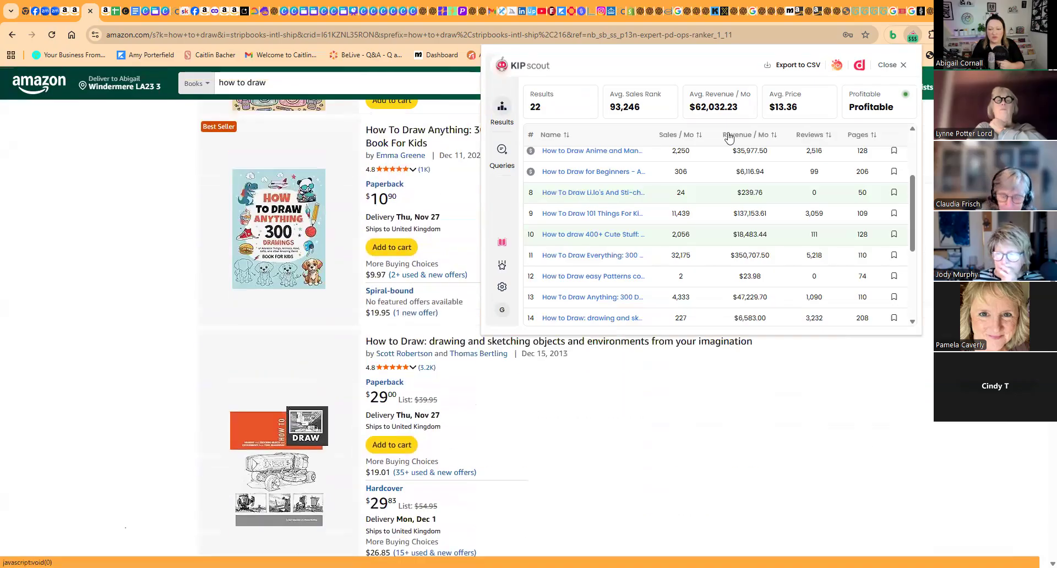
{"action": "scroll", "coordinate": [753, 80], "scroll_direction": "up", "scroll_amount": 10}
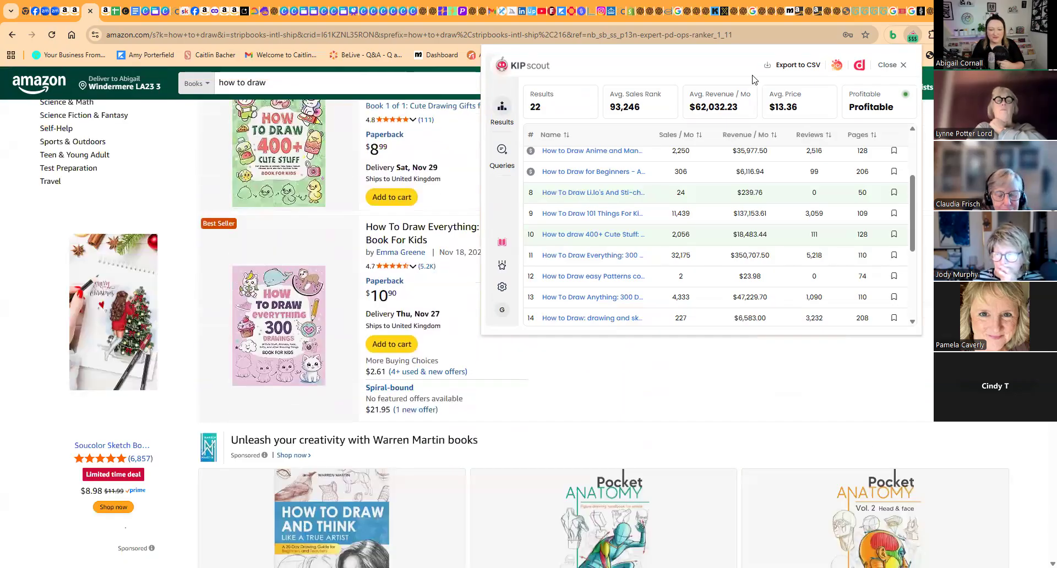
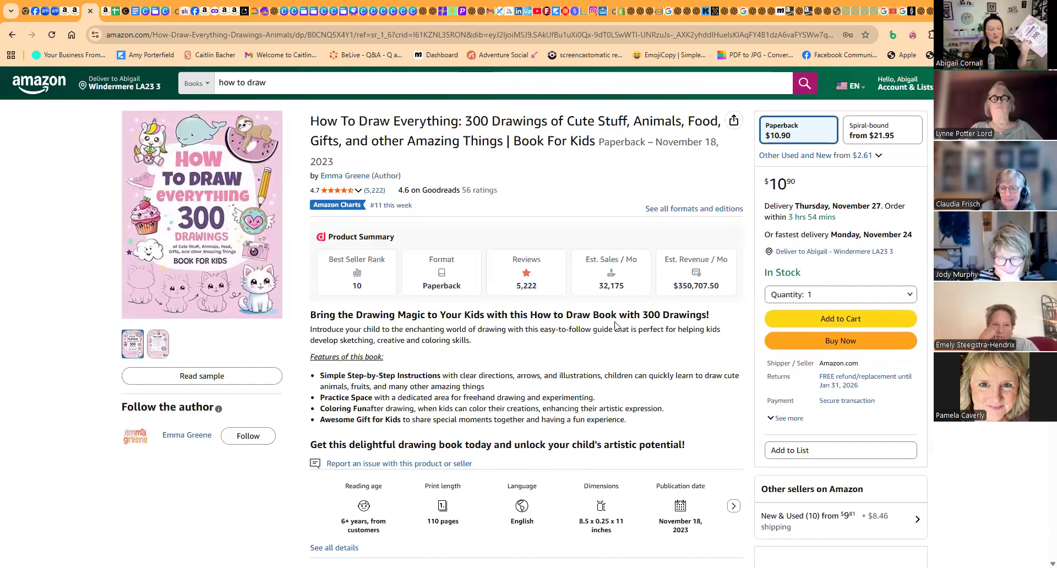
- Examine the 300 Drawings book's description, print length, dimensions, estimated sales and the related items on its product page
{"action": "scroll", "coordinate": [614, 326], "scroll_direction": "down", "scroll_amount": 6}
{"action": "scroll", "coordinate": [611, 325], "scroll_direction": "up", "scroll_amount": 4}
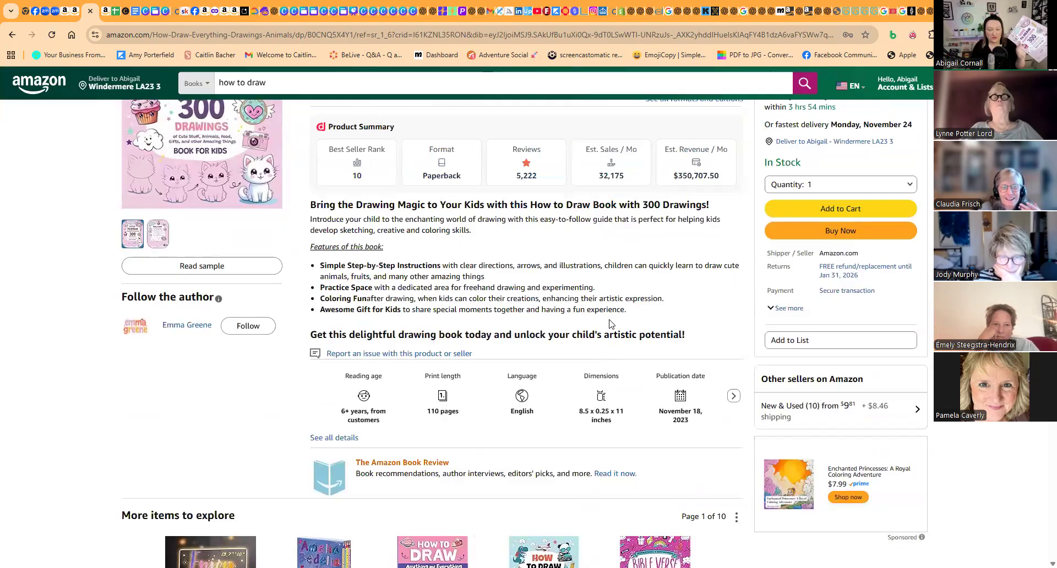
{"action": "scroll", "coordinate": [610, 324], "scroll_direction": "down", "scroll_amount": 4}
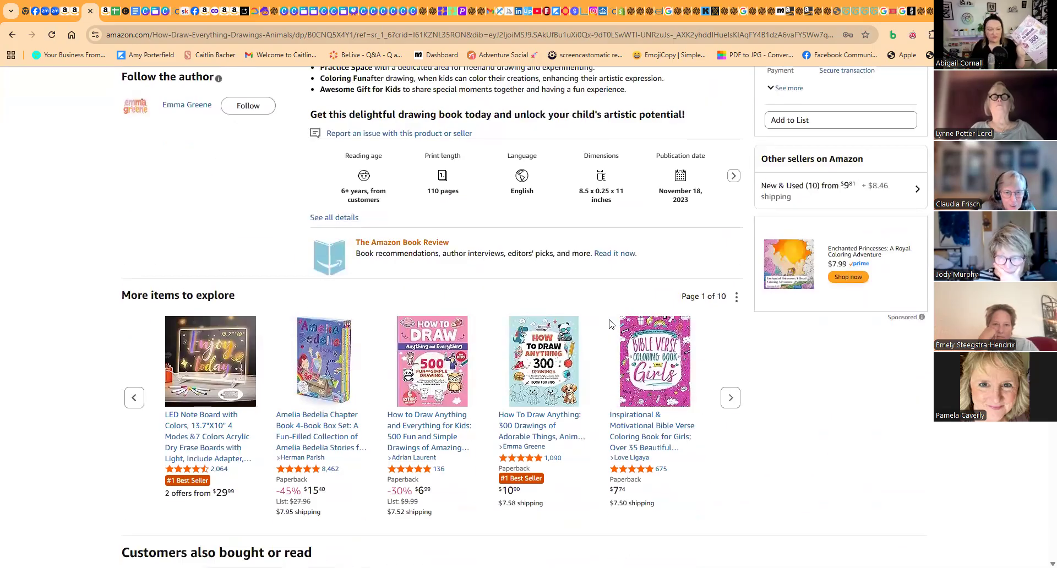
{"action": "scroll", "coordinate": [610, 325], "scroll_direction": "down", "scroll_amount": 3}
{"action": "scroll", "coordinate": [608, 324], "scroll_direction": "up", "scroll_amount": 3}
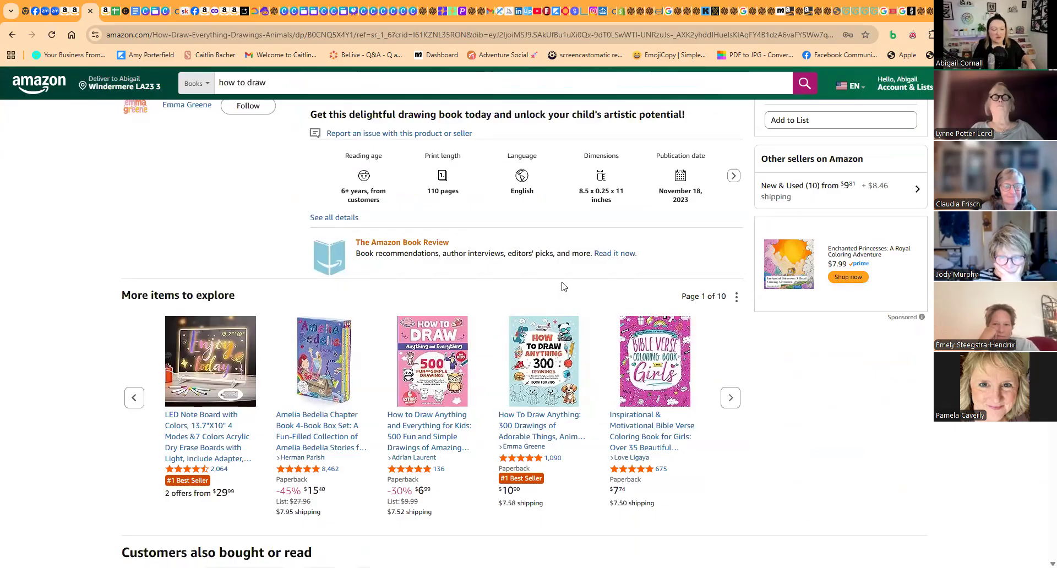
{"action": "scroll", "coordinate": [557, 287], "scroll_direction": "down", "scroll_amount": 2}
{"action": "scroll", "coordinate": [557, 290], "scroll_direction": "up", "scroll_amount": 5}
{"action": "scroll", "coordinate": [557, 291], "scroll_direction": "up", "scroll_amount": 5}
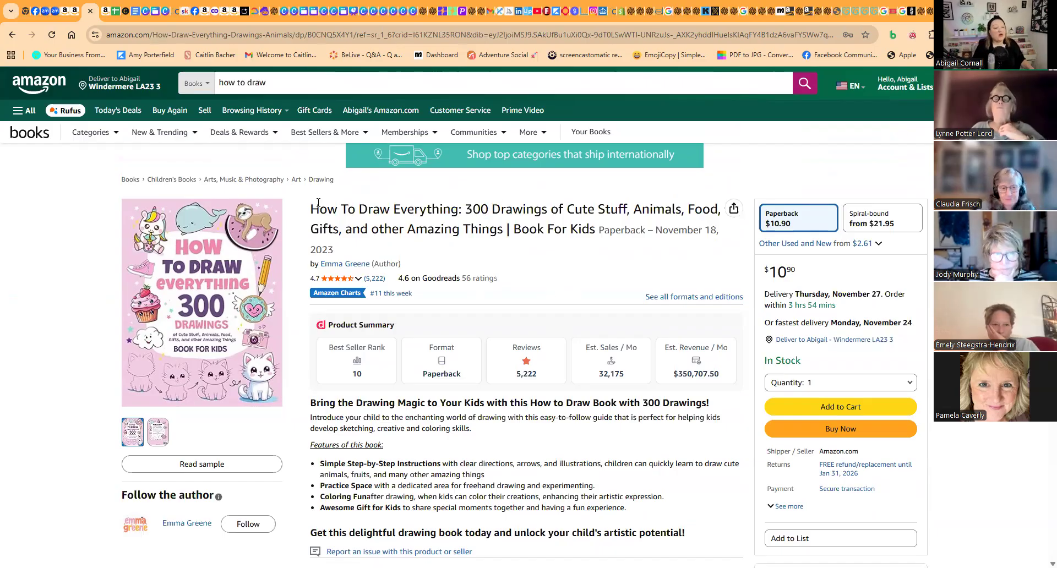
- Switch to Canva and create a new custom-size design measuring 8.5 × 11 in
{"action": "left_click", "coordinate": [286, 10]}
{"action": "left_click", "coordinate": [323, 168]}
{"action": "key", "text": "BackSpace"}
{"action": "type", "text": "8.5"}
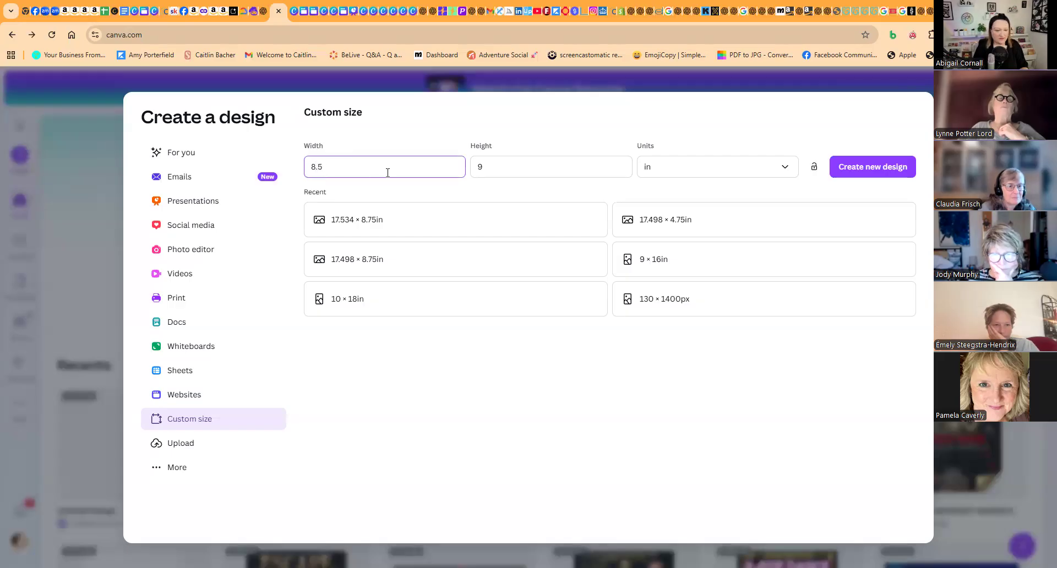
{"action": "left_click", "coordinate": [489, 163]}
{"action": "type", "text": "11"}
{"action": "left_click", "coordinate": [861, 173]}
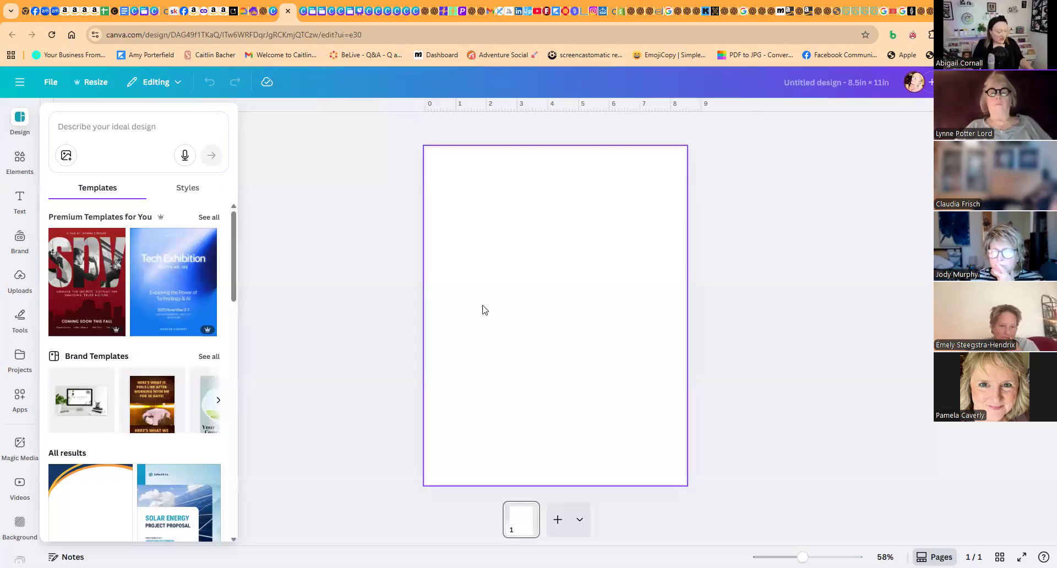
- Search the design elements for "pastel orange background"
{"action": "left_click", "coordinate": [485, 171]}
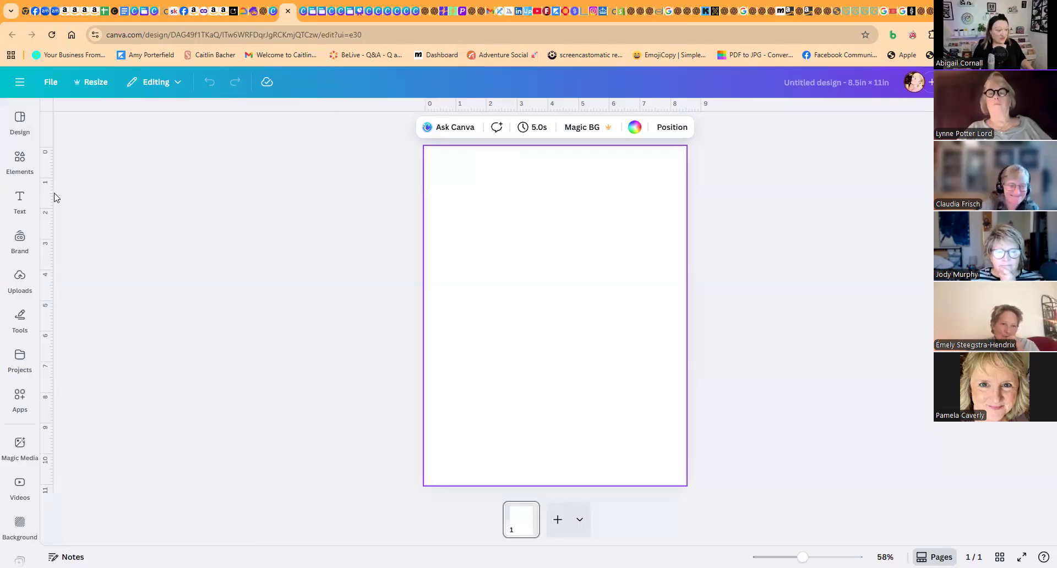
{"action": "left_click", "coordinate": [17, 165]}
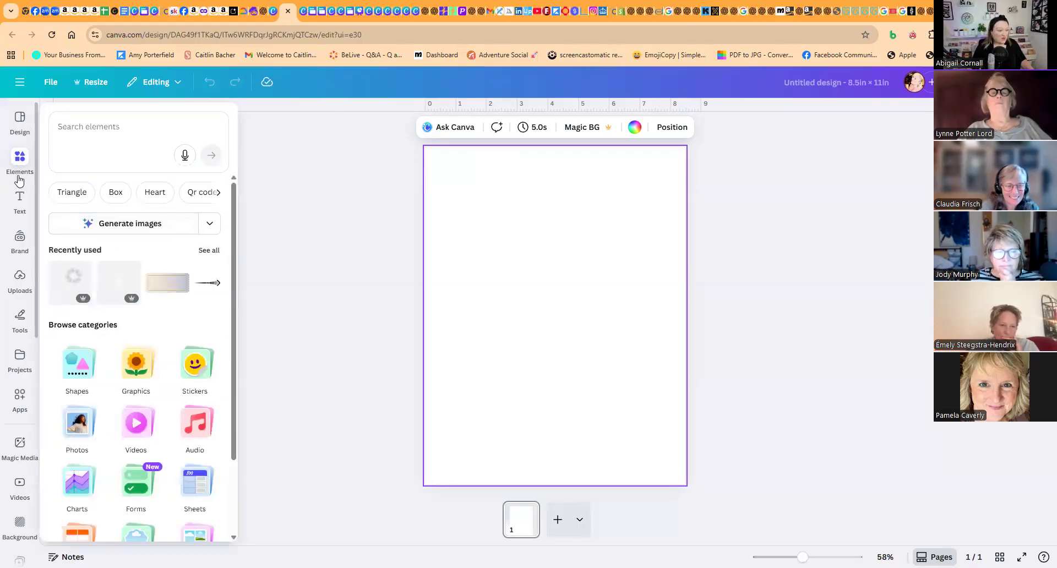
{"action": "left_click", "coordinate": [86, 127]}
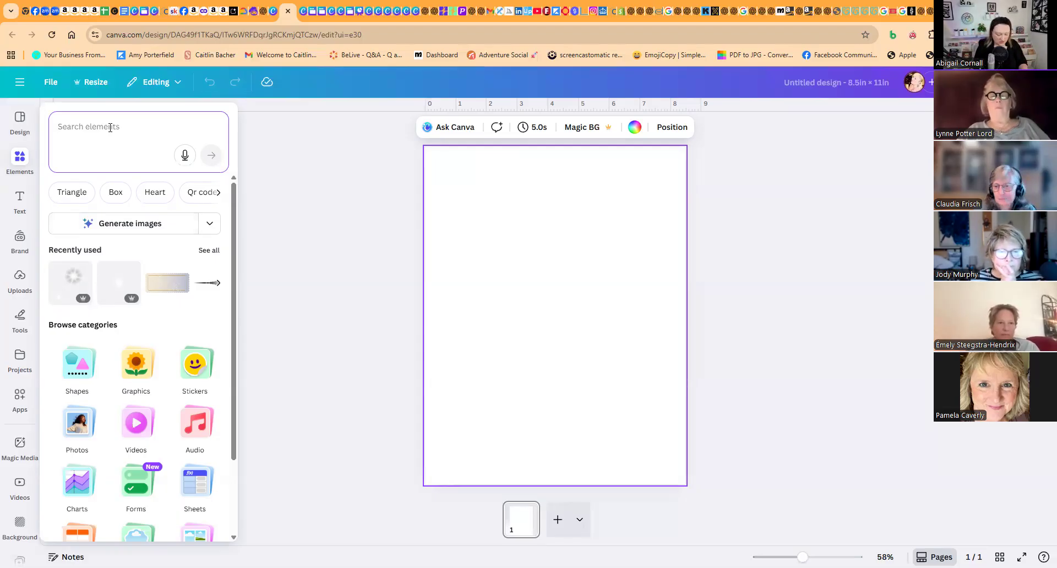
{"action": "type", "text": "paste"}
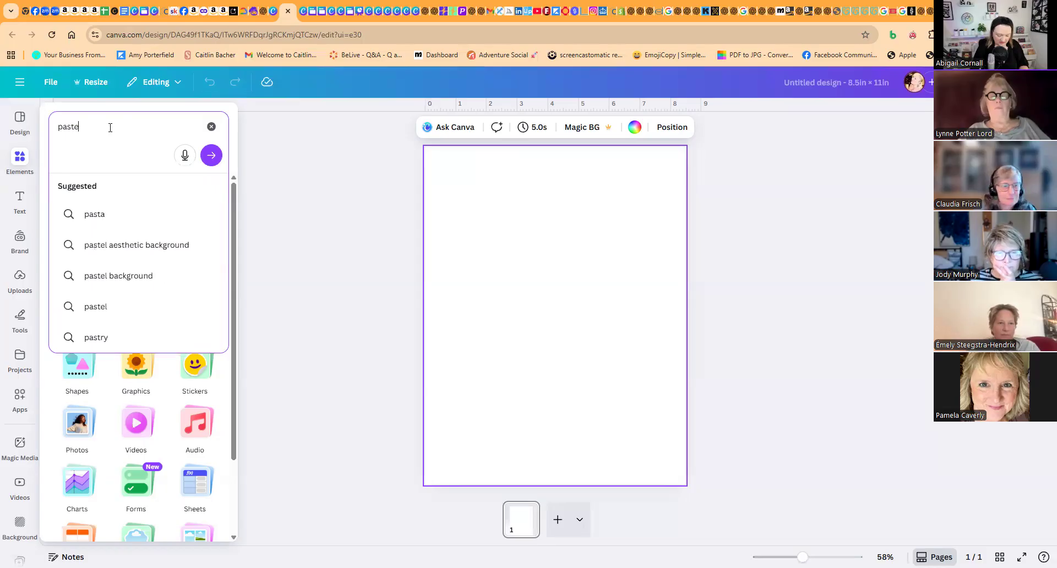
{"action": "type", "text": "l orange packground"}
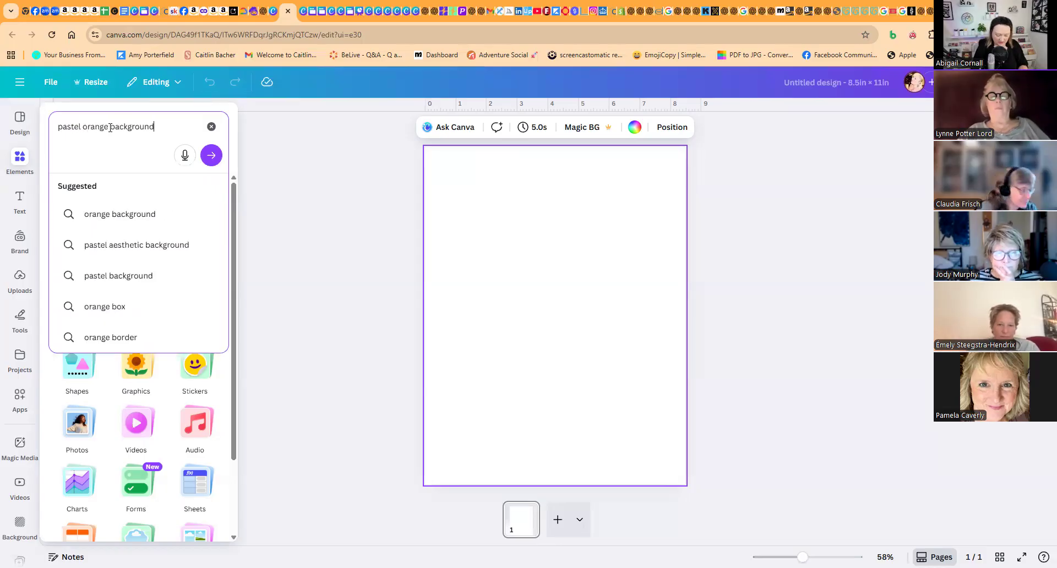
{"action": "key", "text": "Return"}
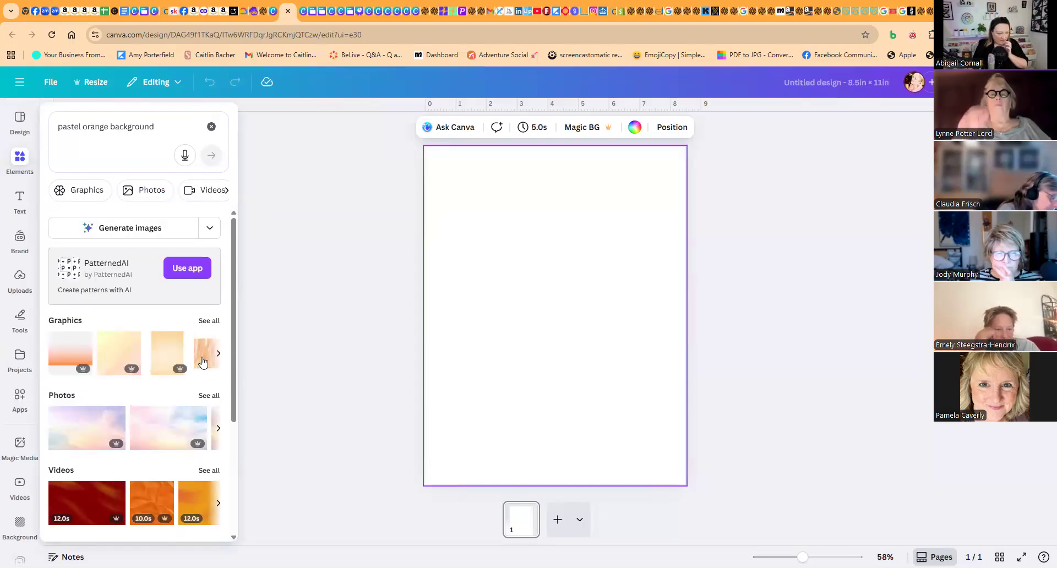
- Browse all the matching graphics and add the pale peach watercolour square to the page
{"action": "left_click", "coordinate": [208, 325]}
{"action": "scroll", "coordinate": [174, 370], "scroll_direction": "down", "scroll_amount": 8}
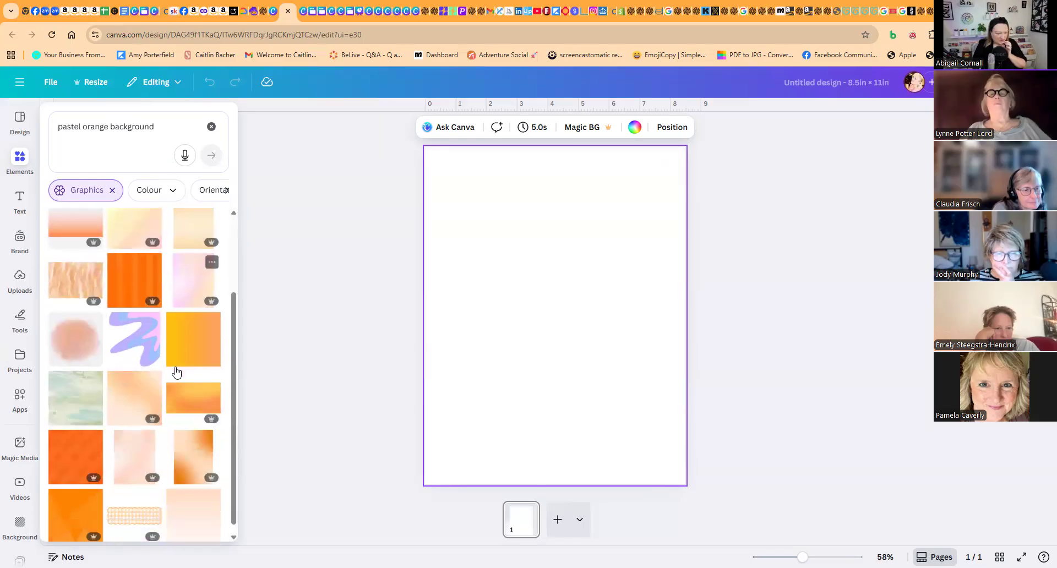
{"action": "scroll", "coordinate": [176, 373], "scroll_direction": "down", "scroll_amount": 5}
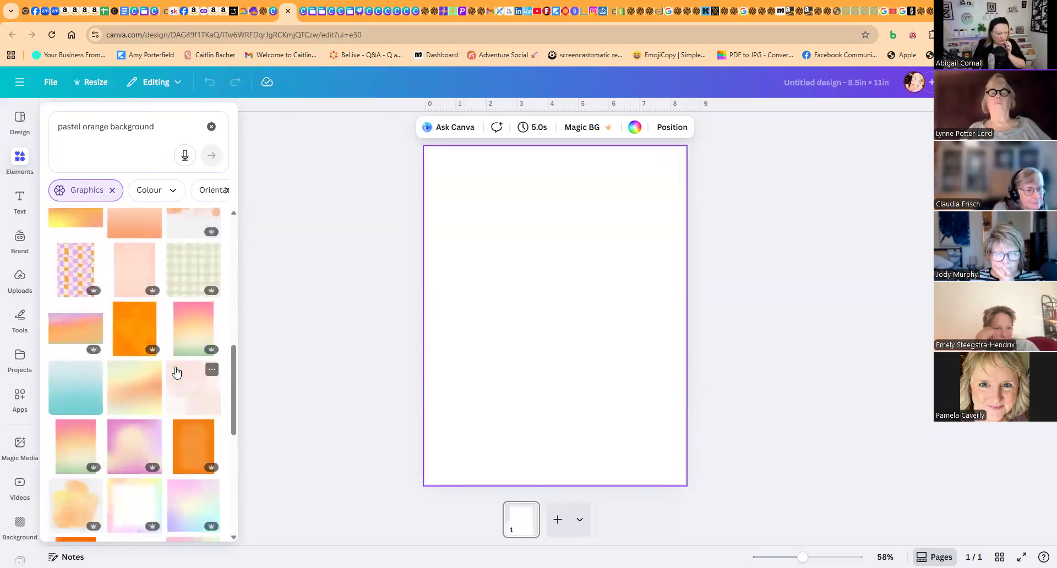
{"action": "scroll", "coordinate": [176, 373], "scroll_direction": "down", "scroll_amount": 5}
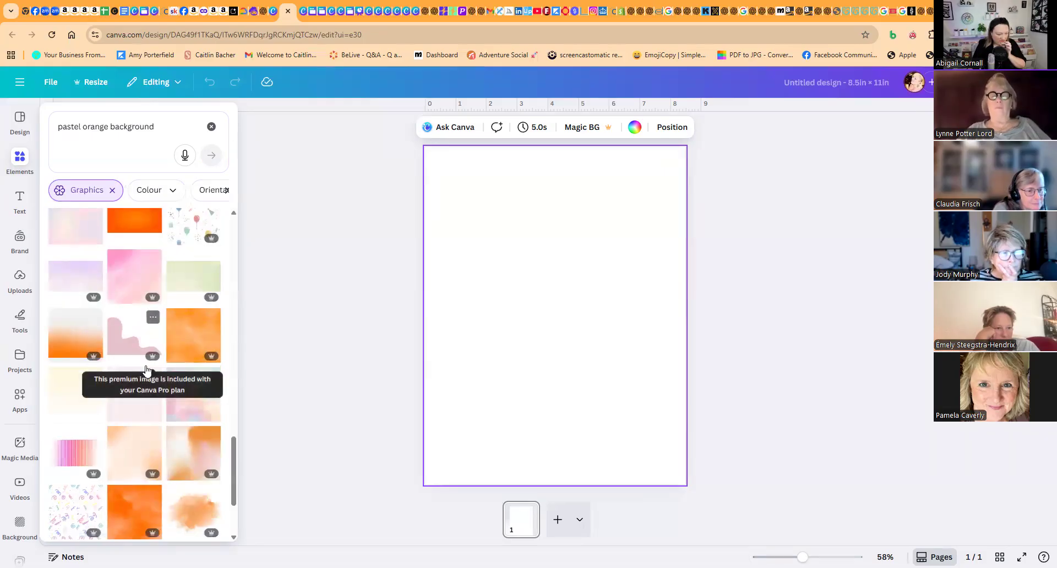
{"action": "scroll", "coordinate": [148, 369], "scroll_direction": "down", "scroll_amount": 3}
{"action": "scroll", "coordinate": [143, 394], "scroll_direction": "down", "scroll_amount": 5}
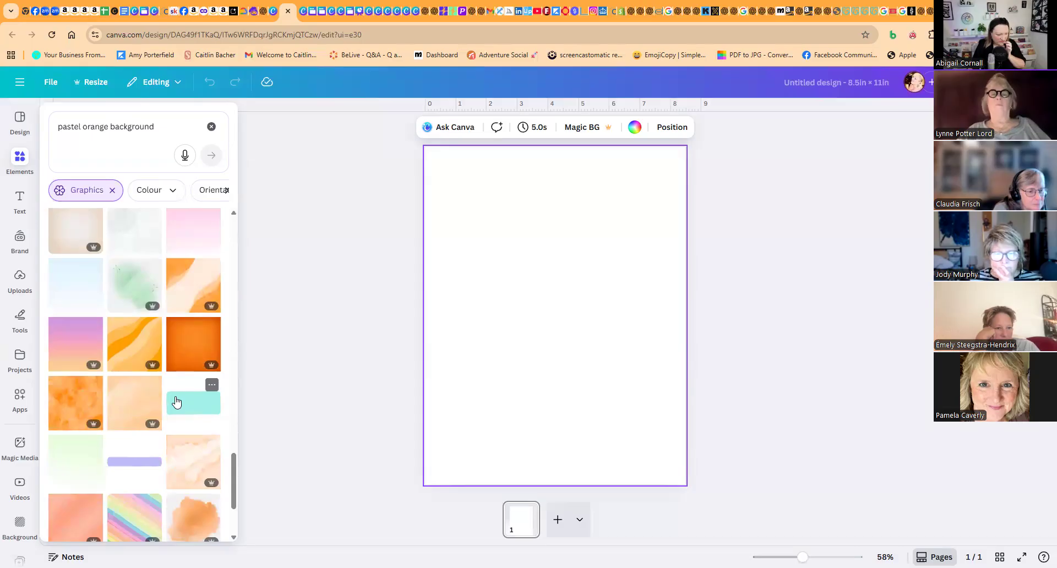
{"action": "left_click", "coordinate": [134, 404]}
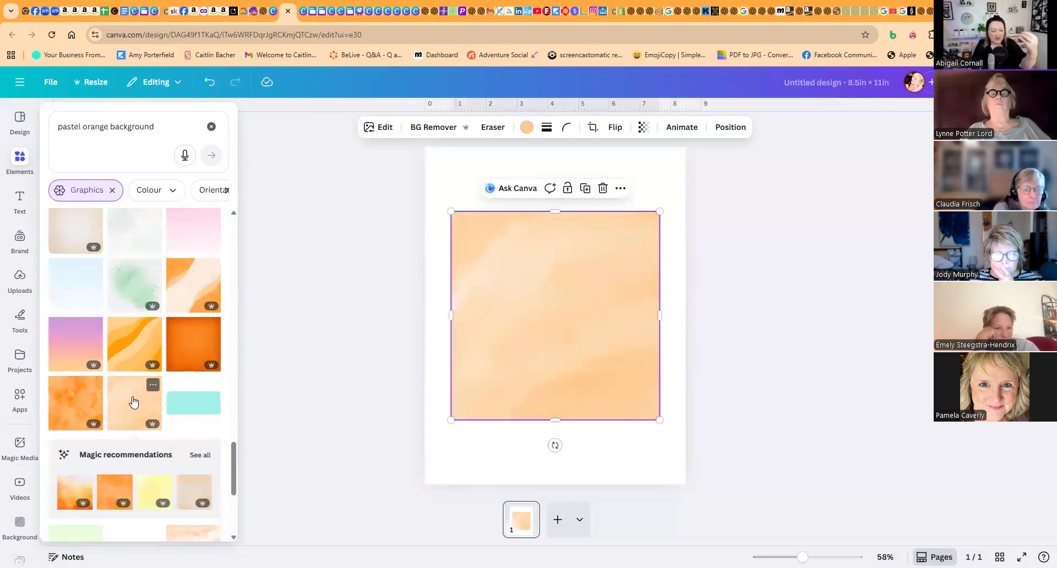
- Try the bright orange watercolour graphic over the peach one, and delete it from the page
{"action": "scroll", "coordinate": [144, 393], "scroll_direction": "down", "scroll_amount": 3}
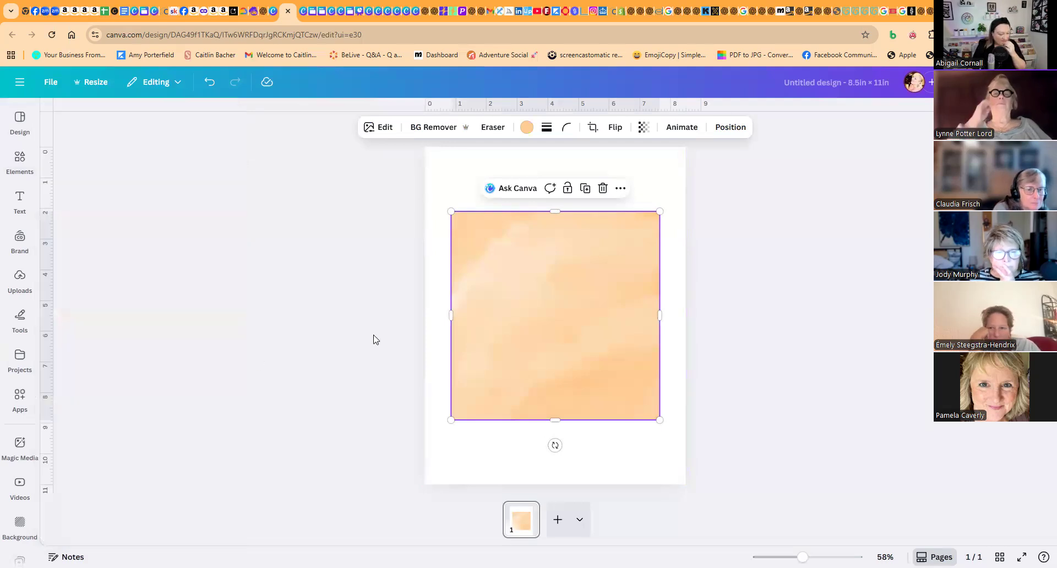
{"action": "left_click", "coordinate": [20, 160]}
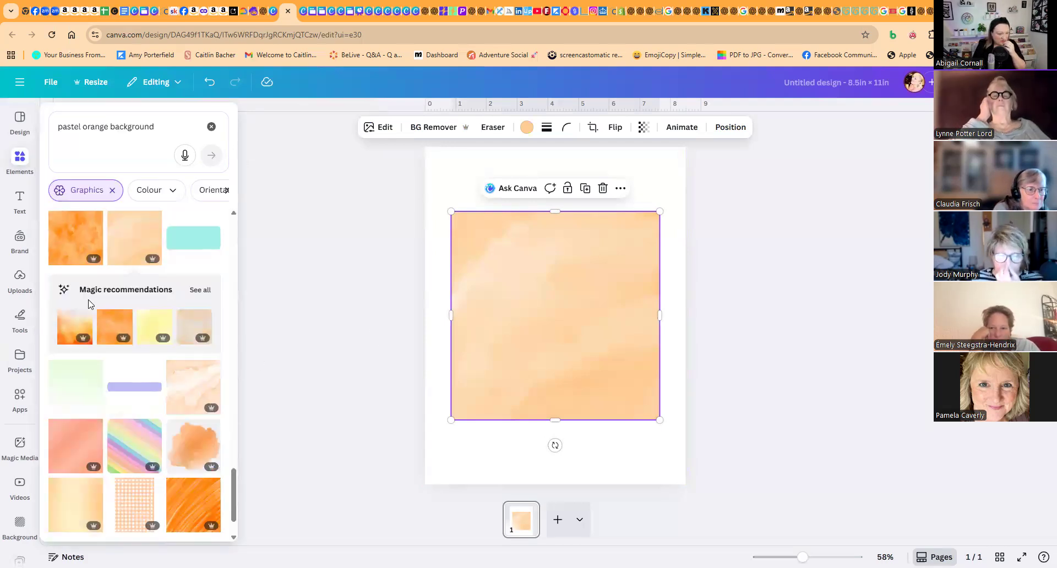
{"action": "scroll", "coordinate": [157, 384], "scroll_direction": "down", "scroll_amount": 1}
{"action": "scroll", "coordinate": [157, 384], "scroll_direction": "up", "scroll_amount": 6}
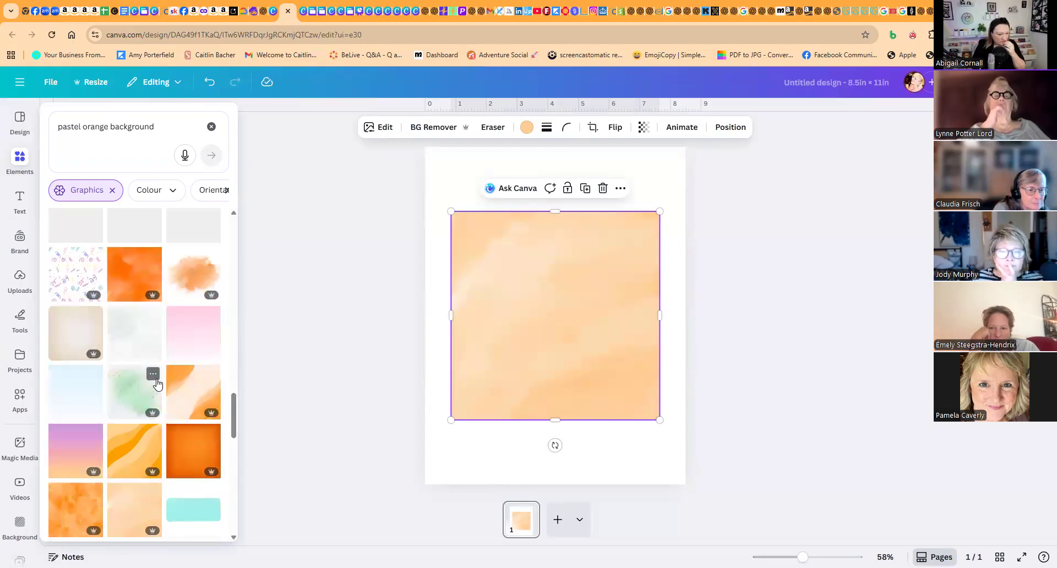
{"action": "scroll", "coordinate": [158, 381], "scroll_direction": "up", "scroll_amount": 6}
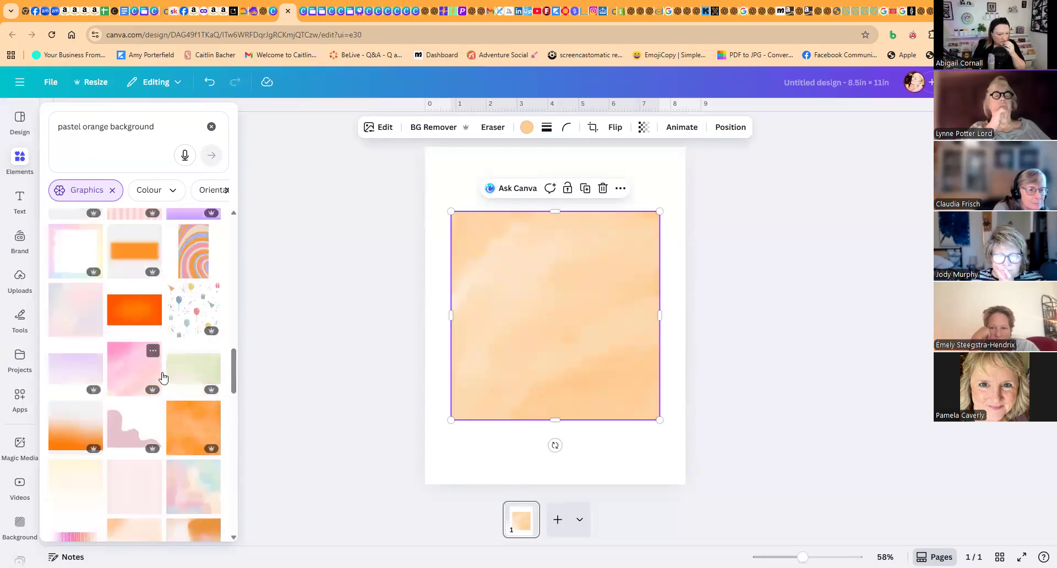
{"action": "left_click", "coordinate": [20, 160]}
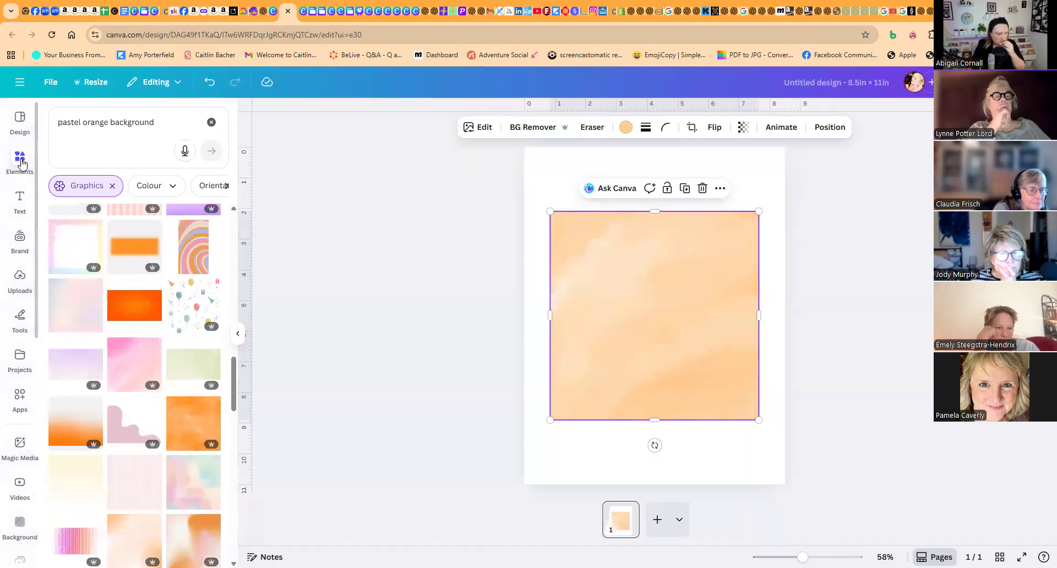
{"action": "scroll", "coordinate": [155, 370], "scroll_direction": "down", "scroll_amount": 10}
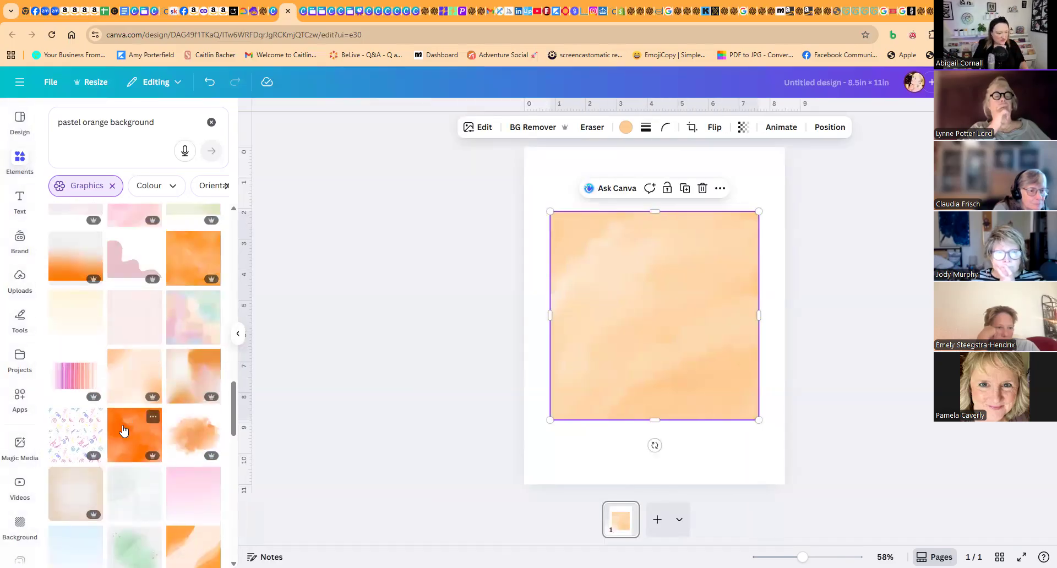
{"action": "left_click", "coordinate": [127, 432]}
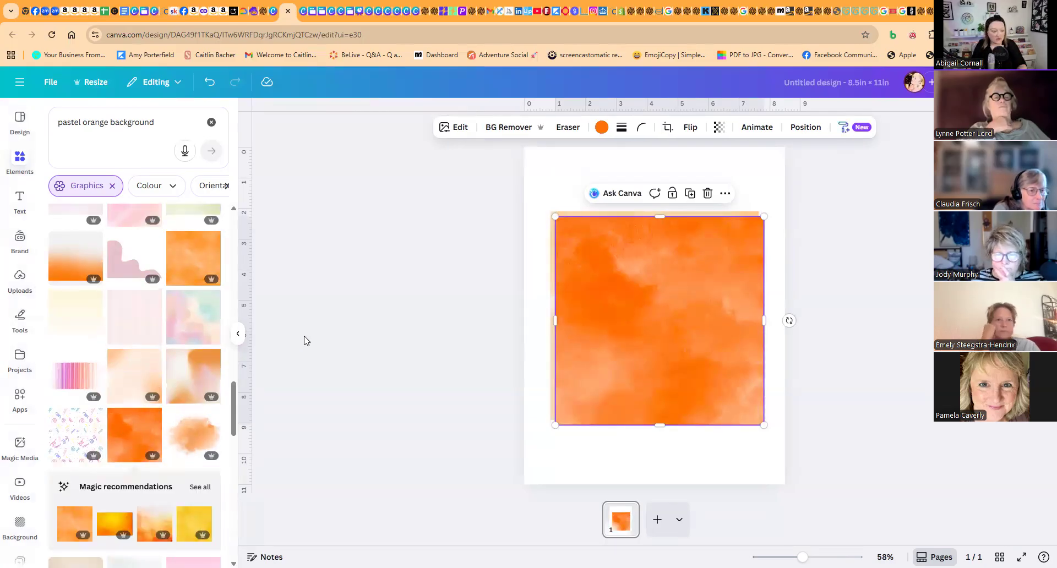
{"action": "key", "text": "Delete"}
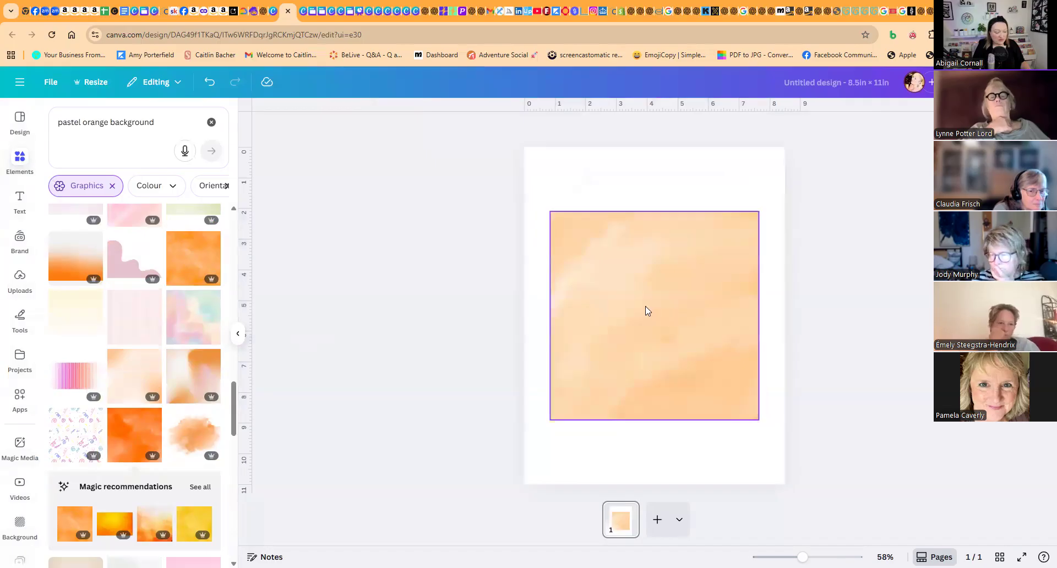
- Move the peach watercolour graphic to the page's upper-left corner and enlarge it to cover the whole page
{"action": "left_click_drag", "start_coordinate": [643, 311], "coordinate": [609, 238]}
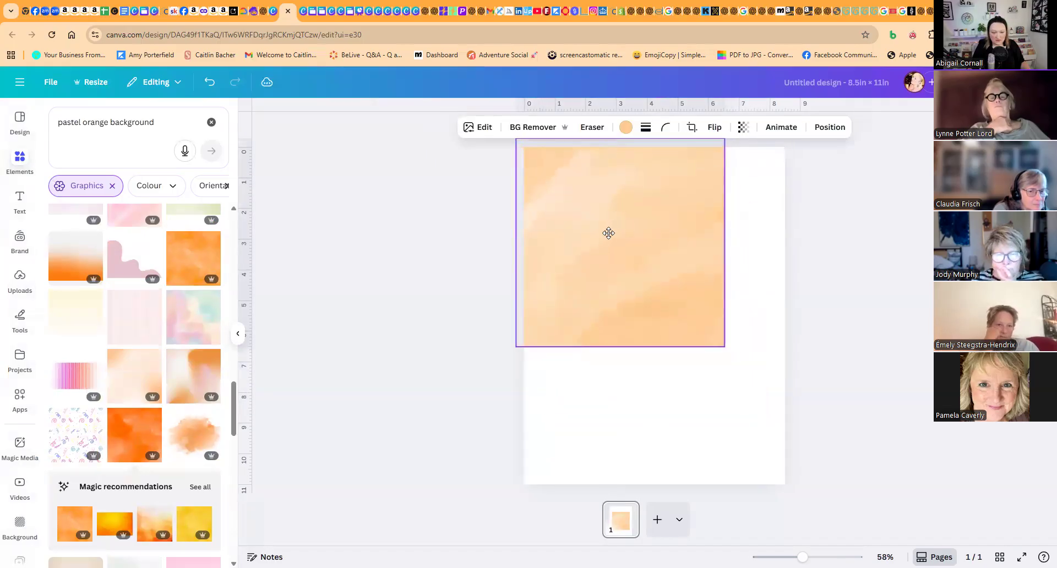
{"action": "left_click_drag", "start_coordinate": [724, 345], "coordinate": [791, 413]}
{"action": "left_click_drag", "start_coordinate": [652, 413], "coordinate": [653, 491]}
{"action": "left_click", "coordinate": [818, 399]}
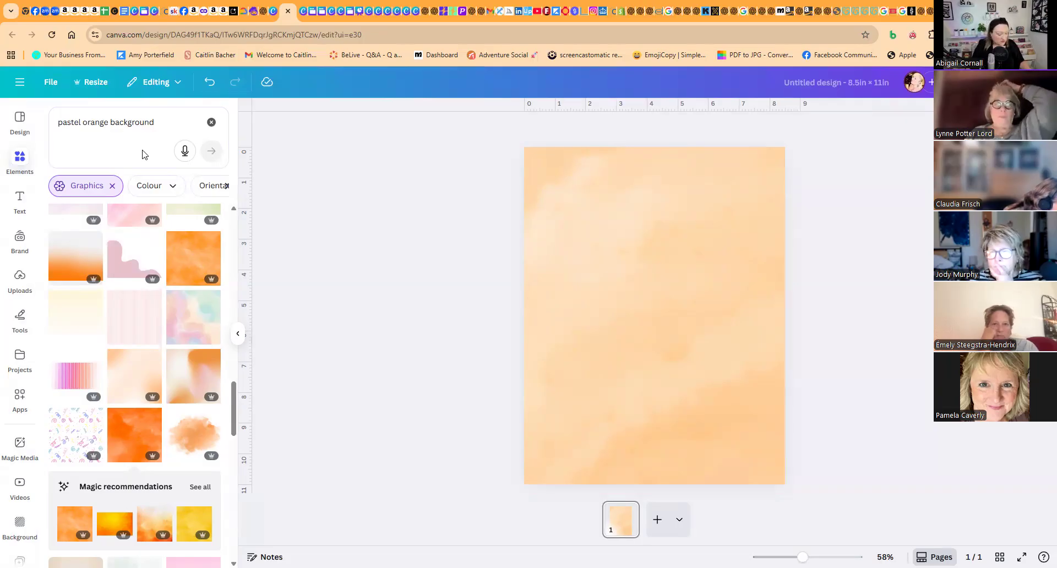
- Replace the element search with "blob" and show all the matching graphics
{"action": "left_click", "coordinate": [18, 160]}
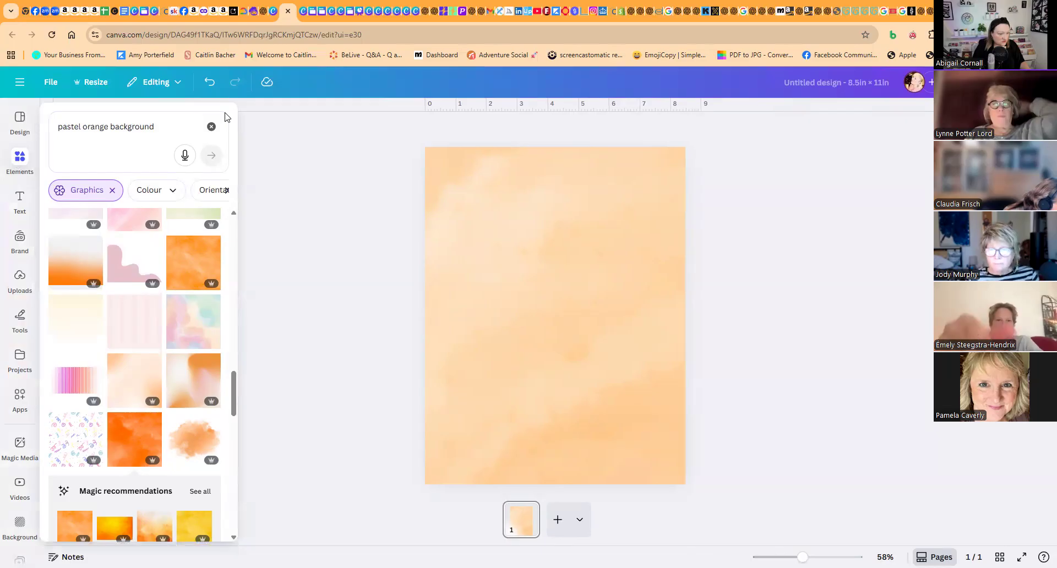
{"action": "left_click", "coordinate": [212, 130]}
{"action": "left_click", "coordinate": [131, 126]}
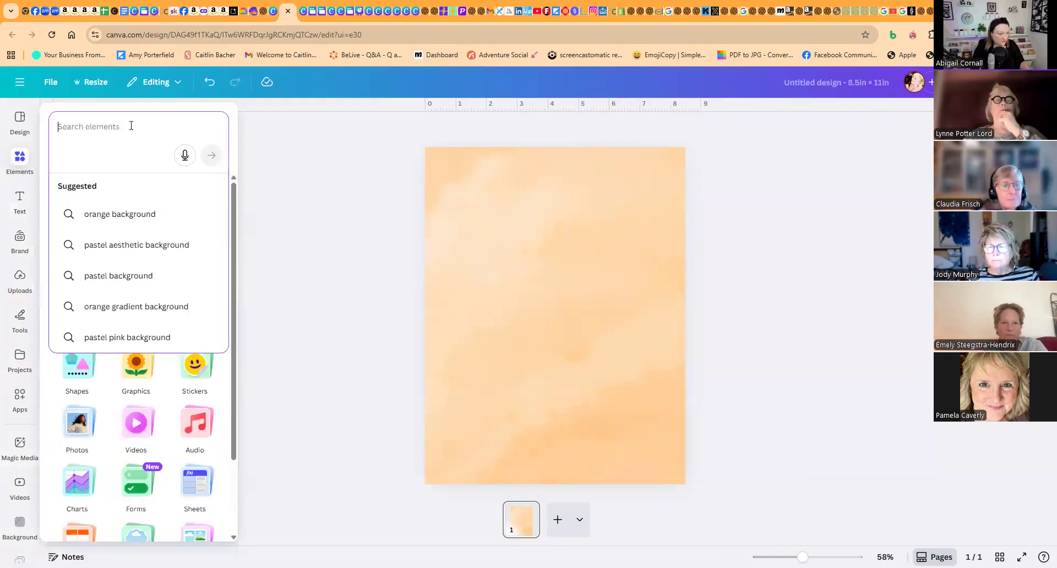
{"action": "type", "text": "blob"}
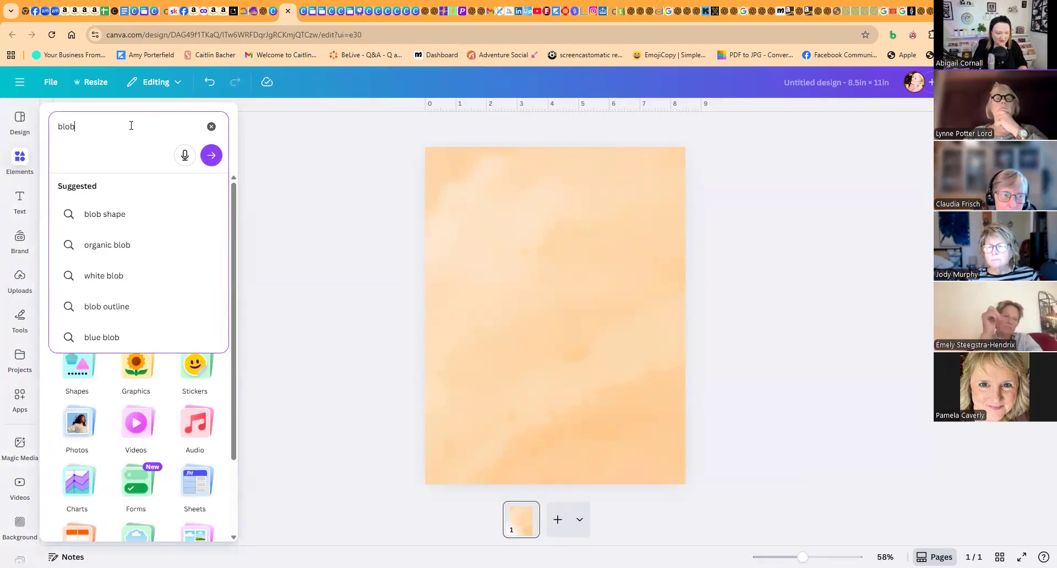
{"action": "key", "text": "Return"}
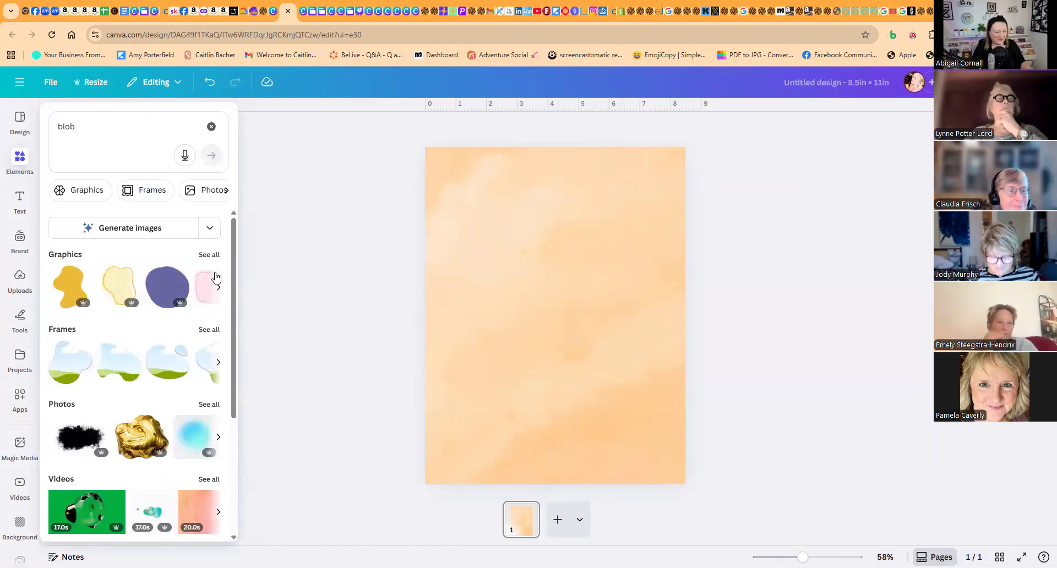
{"action": "left_click", "coordinate": [207, 258]}
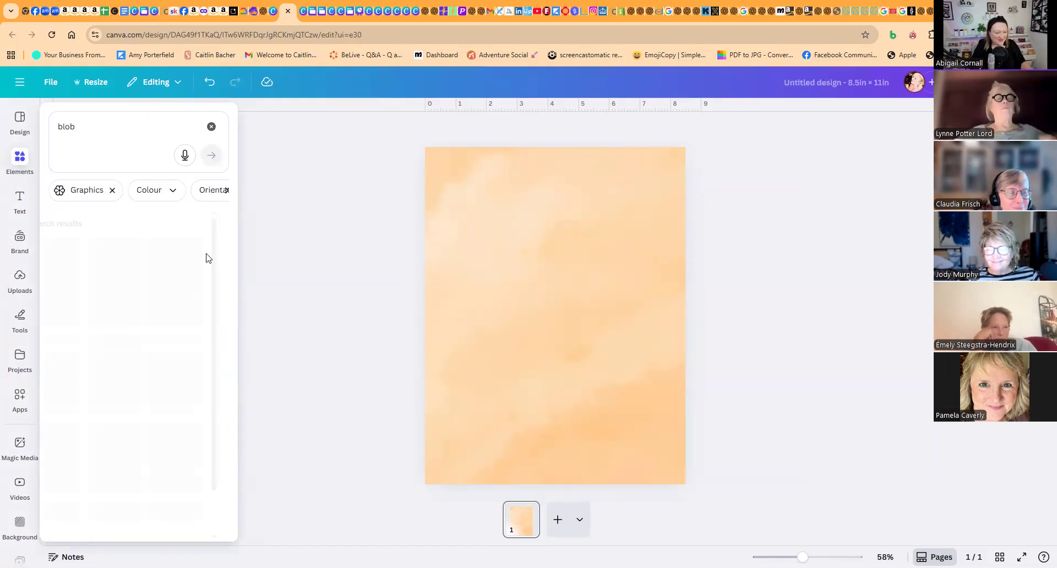
{"action": "left_click", "coordinate": [286, 311]}
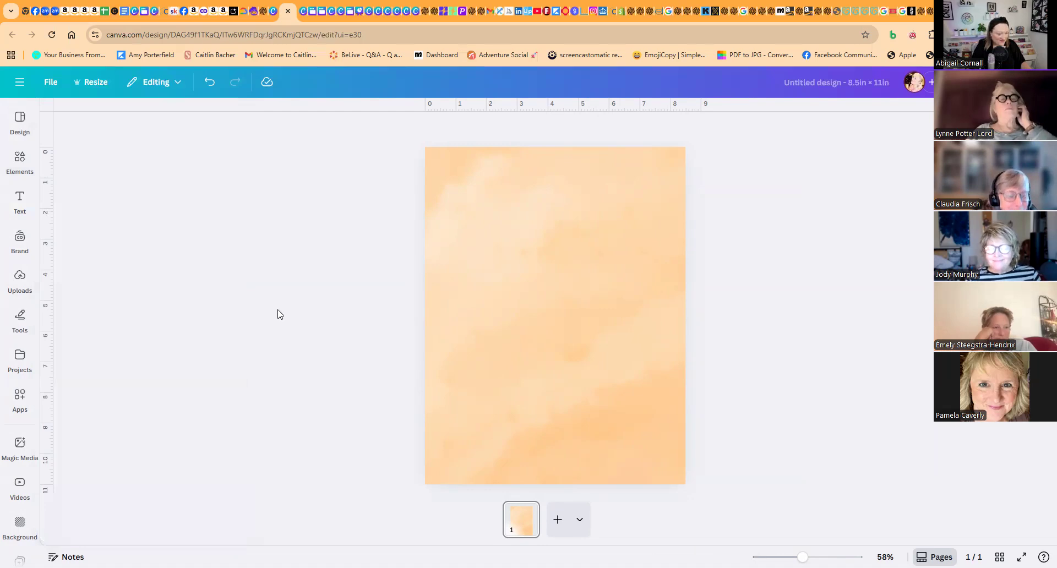
{"action": "left_click", "coordinate": [21, 169]}
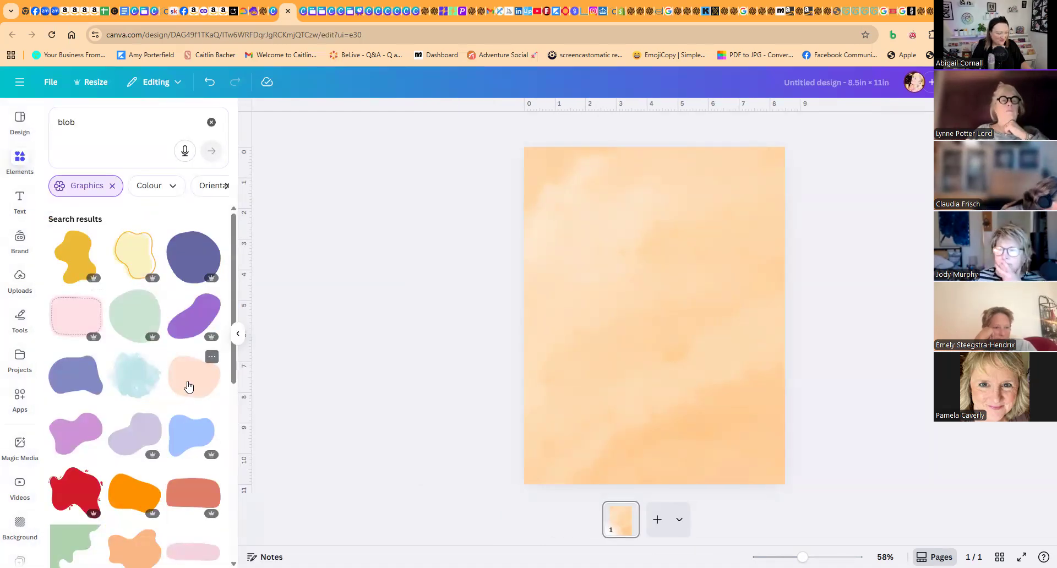
- Add the terracotta rounded-rectangle blob, enlarge it across the upper part of the page and recolour it white
{"action": "left_click", "coordinate": [190, 494]}
{"action": "left_click_drag", "start_coordinate": [600, 285], "coordinate": [550, 260]}
{"action": "left_click_drag", "start_coordinate": [626, 307], "coordinate": [652, 229]}
{"action": "left_click", "coordinate": [546, 127]}
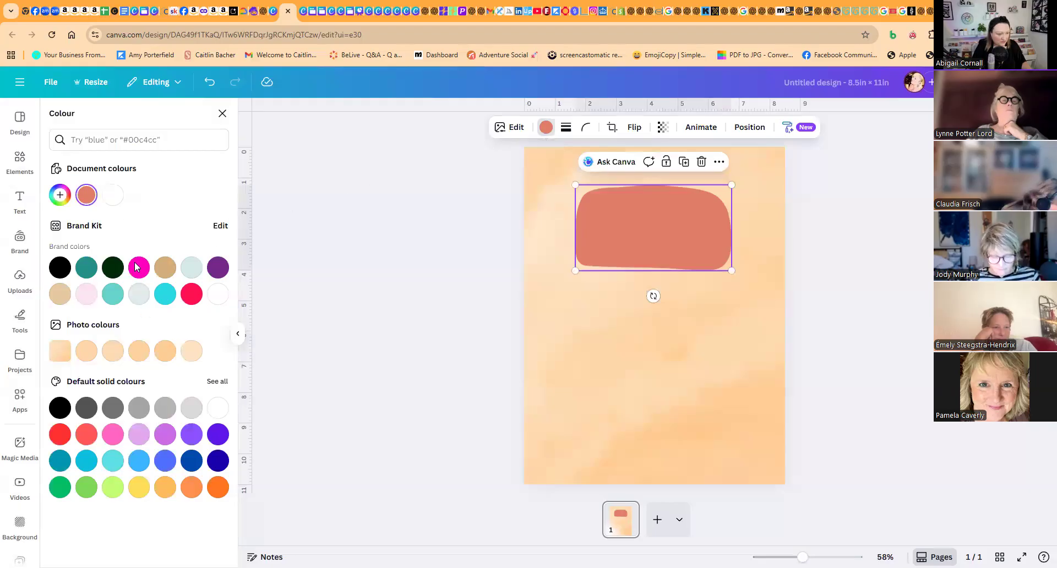
{"action": "left_click", "coordinate": [113, 195]}
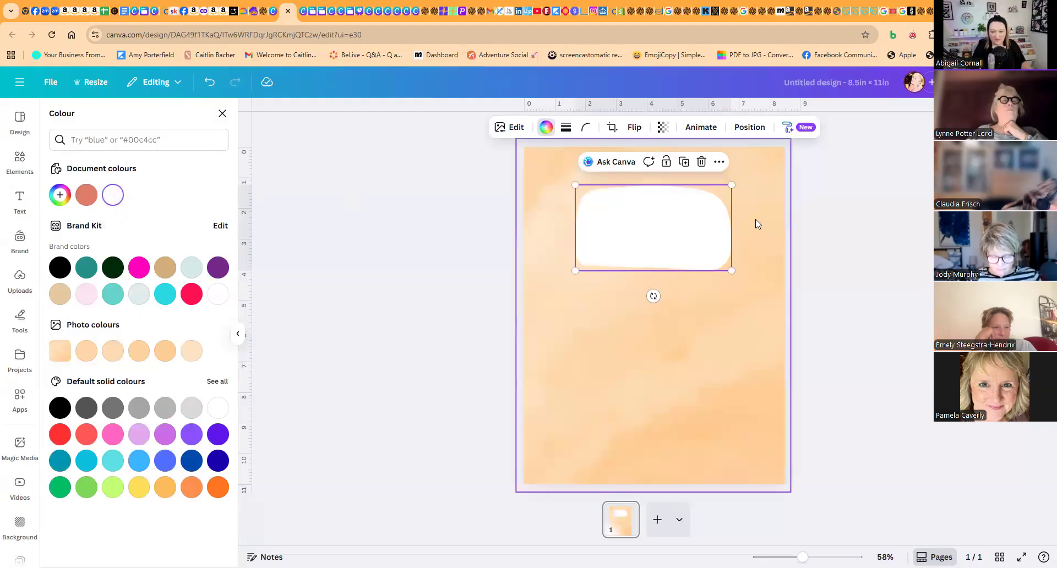
- Duplicate the white blob three times, stacking the copies downward so they overlap into one tall white panel
{"action": "left_click", "coordinate": [688, 164]}
{"action": "mouse_move", "coordinate": [677, 265]}
{"action": "left_mouse_down"}
{"action": "mouse_move", "coordinate": [672, 290]}
{"action": "mouse_move", "coordinate": [675, 273]}
{"action": "left_mouse_up"}
{"action": "left_click", "coordinate": [685, 212]}
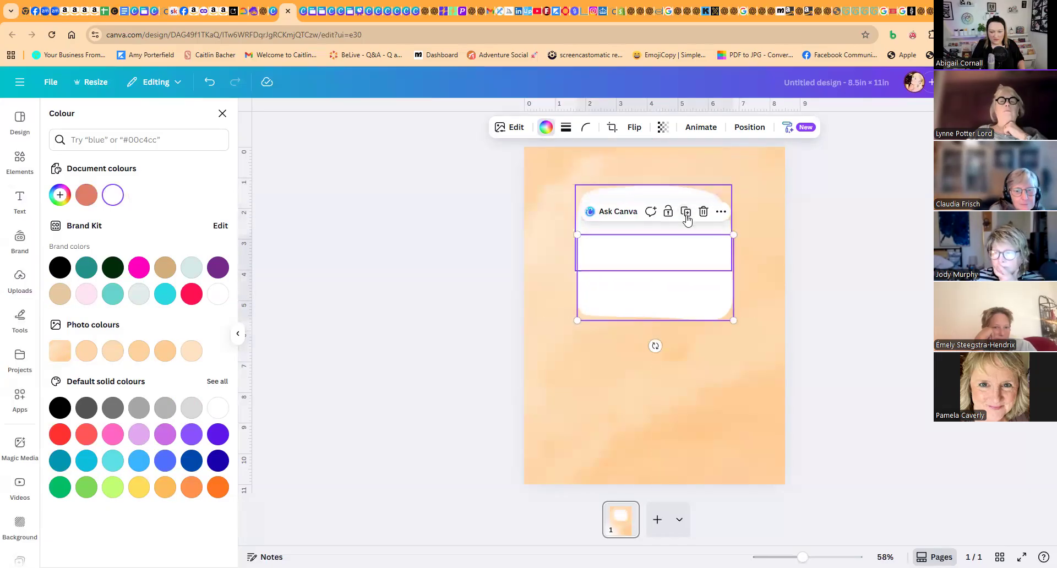
{"action": "left_click", "coordinate": [686, 212]}
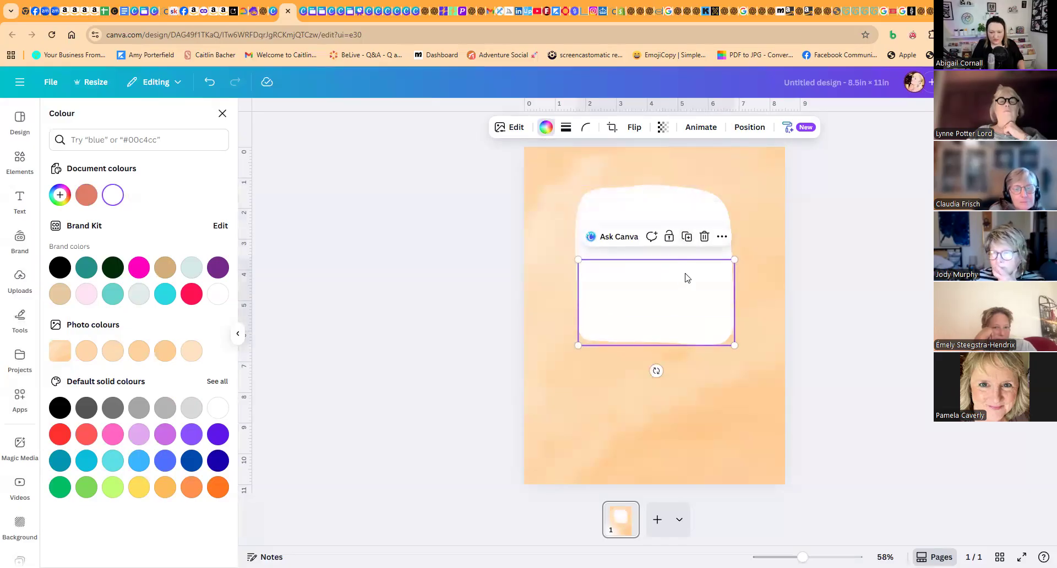
{"action": "left_click", "coordinate": [687, 236]}
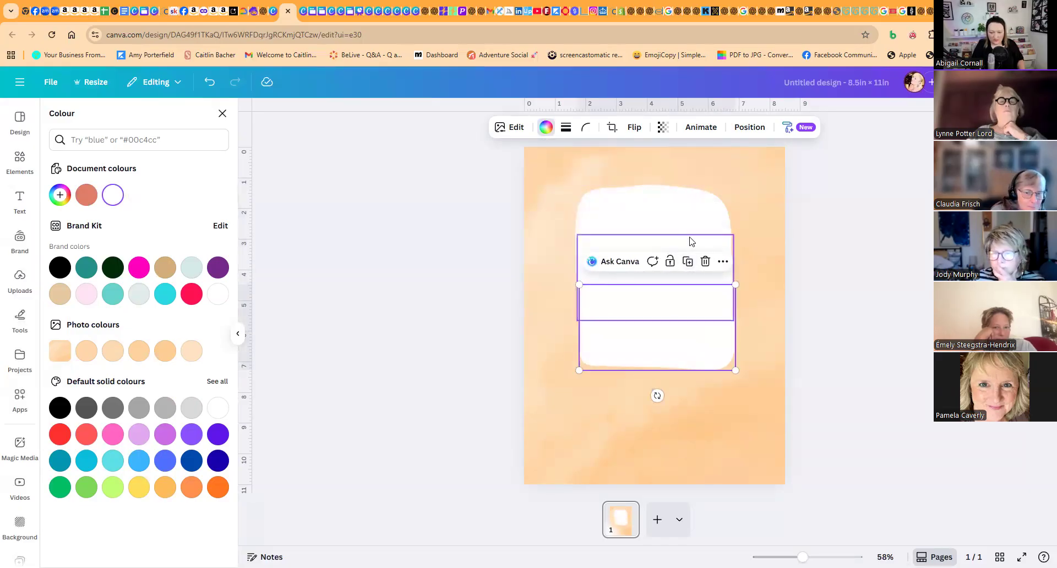
- Flip the peach watercolour background vertically and nudge the lowest white blob into line with the others
{"action": "left_click", "coordinate": [597, 168]}
{"action": "left_click", "coordinate": [693, 128]}
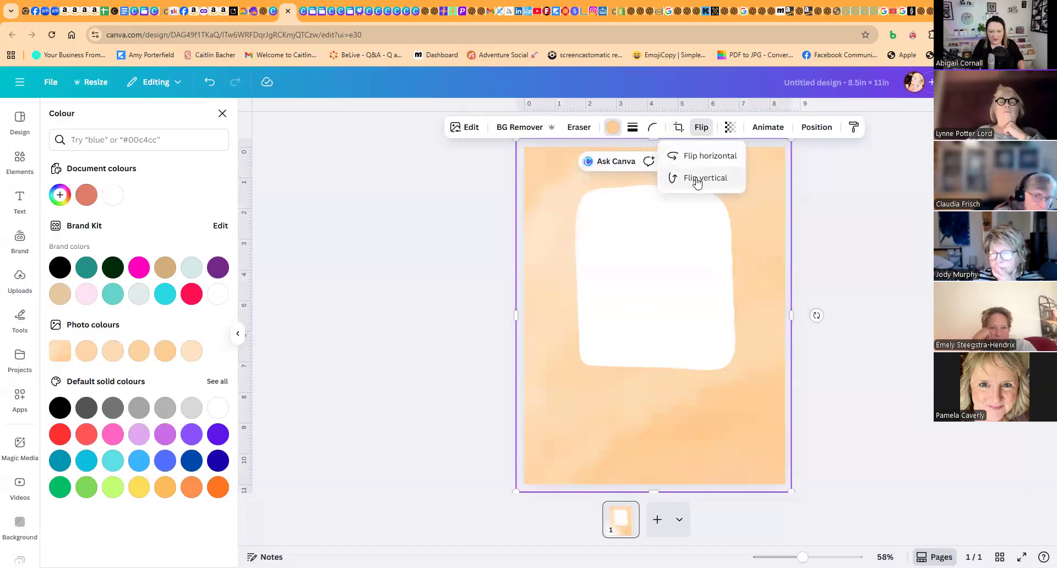
{"action": "left_click", "coordinate": [697, 180]}
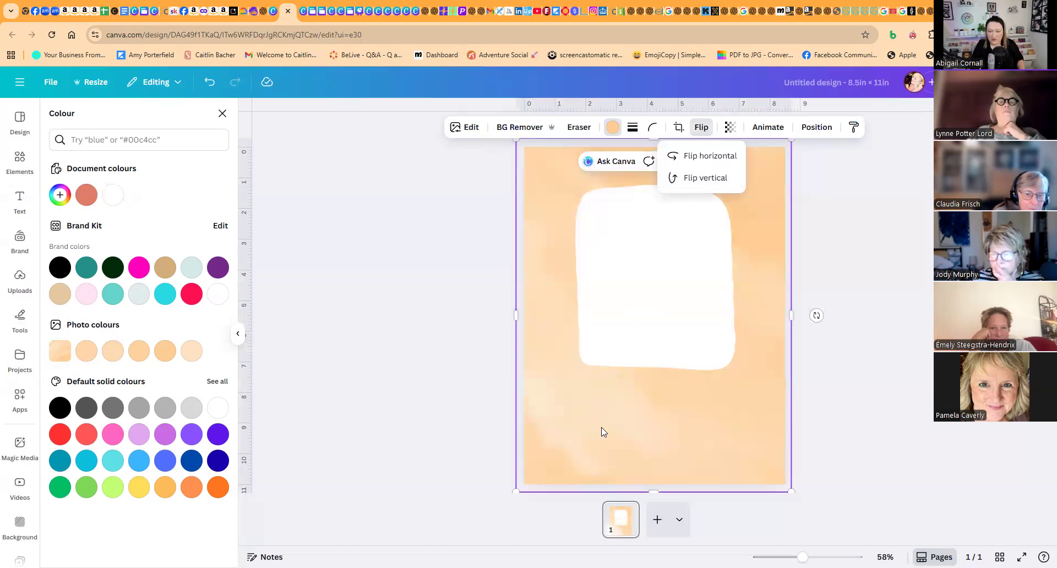
{"action": "left_click_drag", "start_coordinate": [702, 361], "coordinate": [694, 359]}
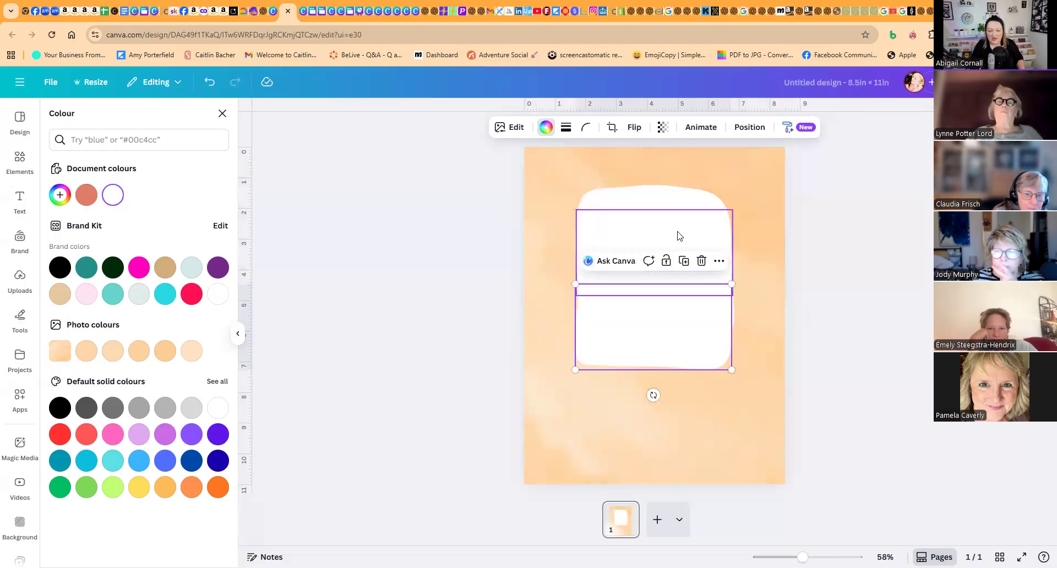
{"action": "left_click", "coordinate": [438, 285]}
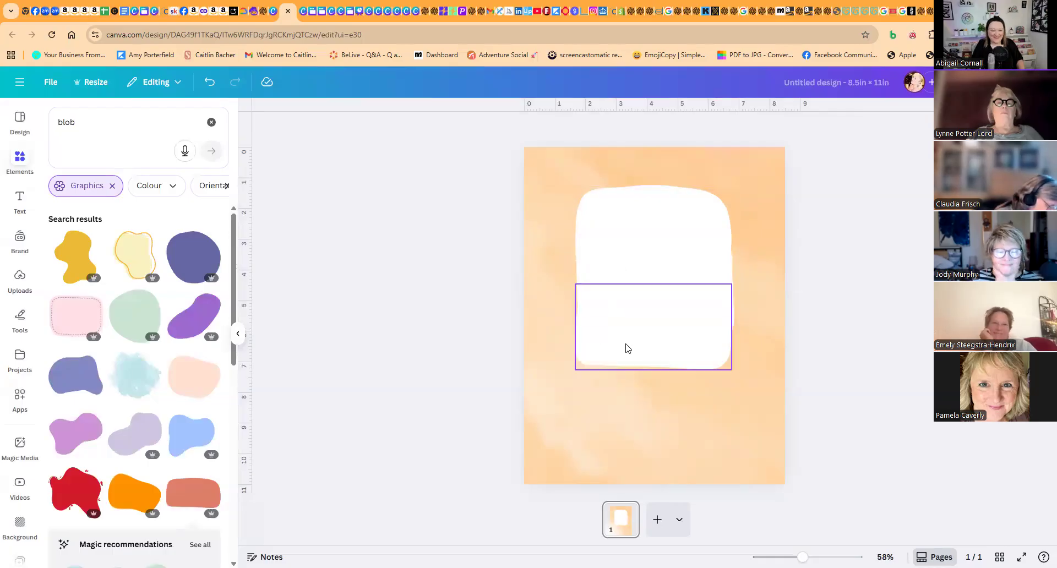
- Add a heading to the page reading "HOW TO DRAW"
{"action": "left_click", "coordinate": [19, 199]}
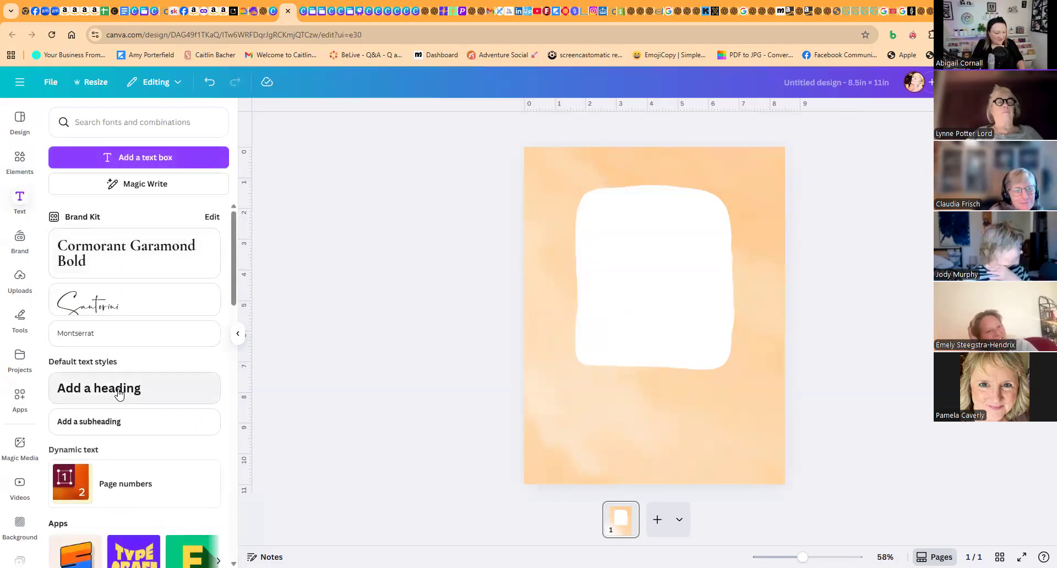
{"action": "left_click", "coordinate": [118, 390]}
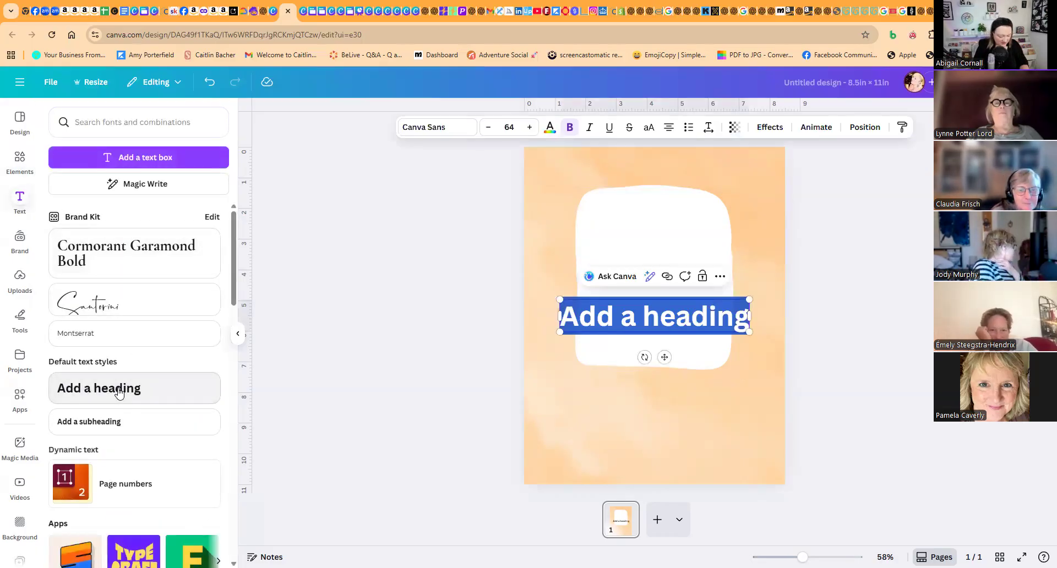
{"action": "type", "text": "HOW TO DRAW"}
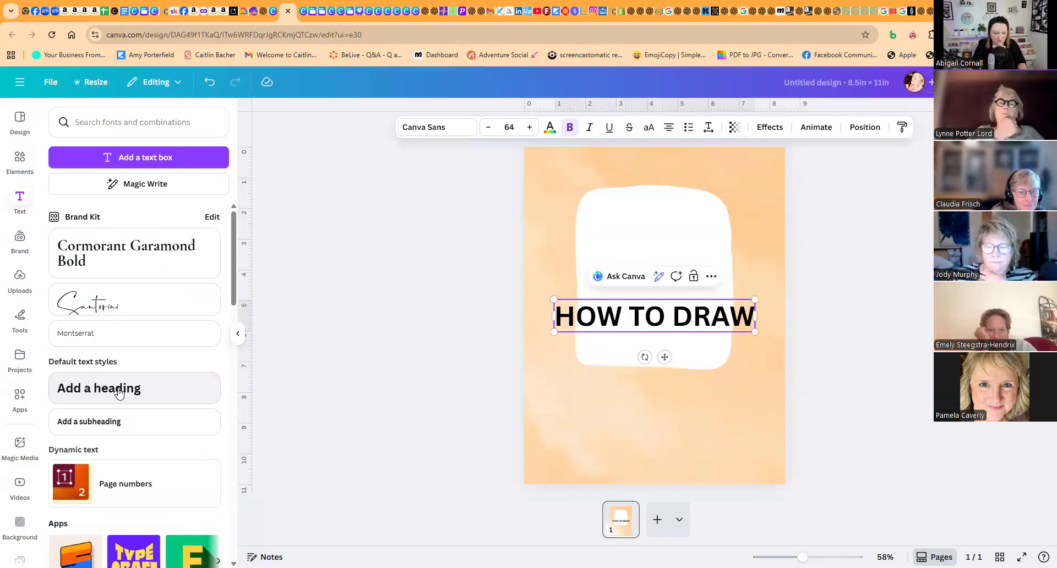
- Shorten the heading to "HOW" and move it to the upper part of the white panel
{"action": "left_click", "coordinate": [621, 316]}
{"action": "left_click_drag", "start_coordinate": [621, 316], "coordinate": [755, 316]}
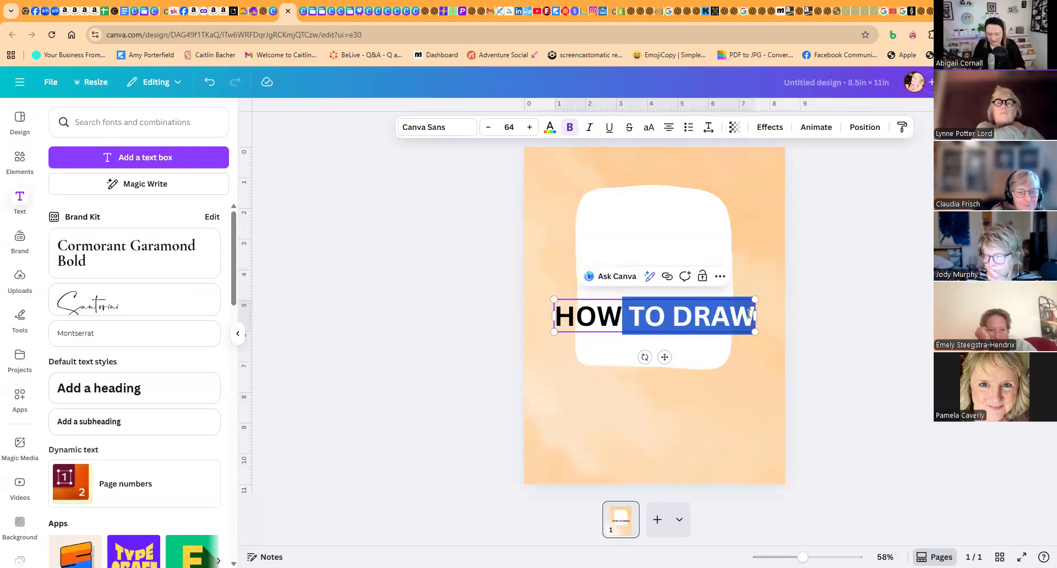
{"action": "key", "text": "BackSpace"}
{"action": "left_click", "coordinate": [532, 283]}
{"action": "left_click", "coordinate": [633, 314]}
{"action": "left_click_drag", "start_coordinate": [633, 314], "coordinate": [633, 196]}
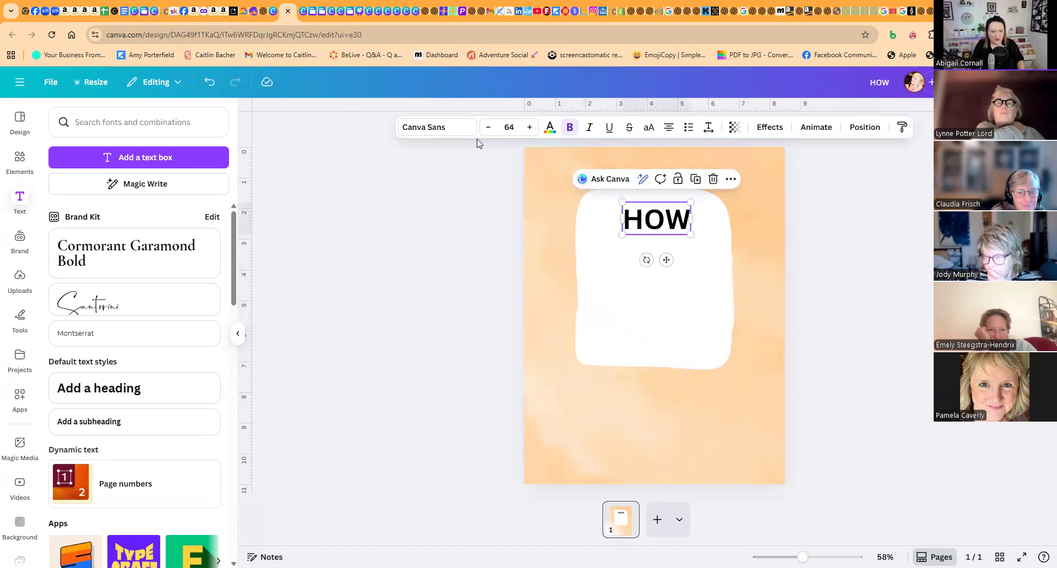
- Search the fonts for "BOLD" and apply the extra-wide Bernoru font to the "HOW" heading
{"action": "left_click", "coordinate": [440, 131]}
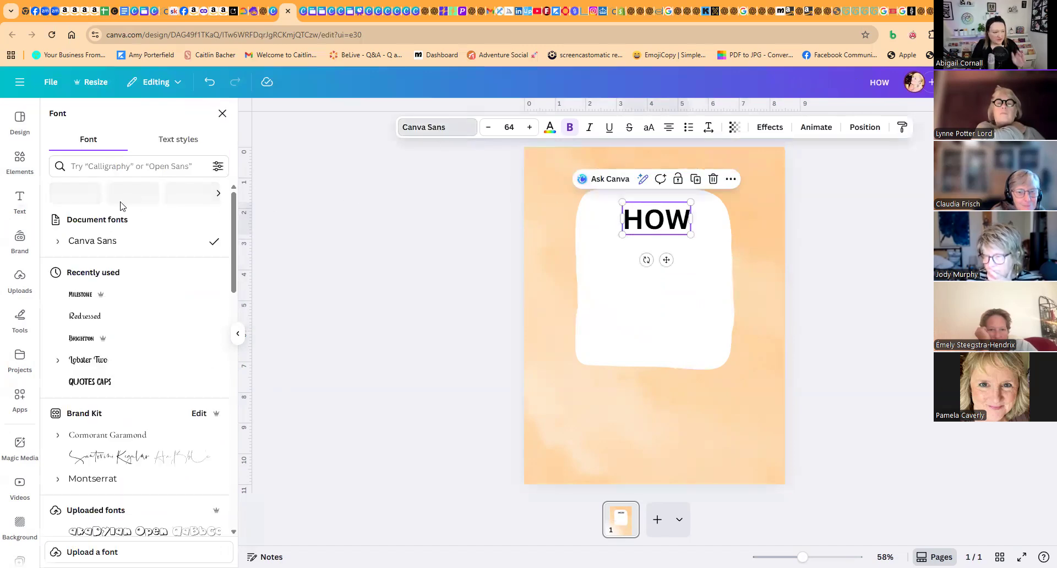
{"action": "left_click", "coordinate": [100, 167]}
{"action": "type", "text": "BOLD"}
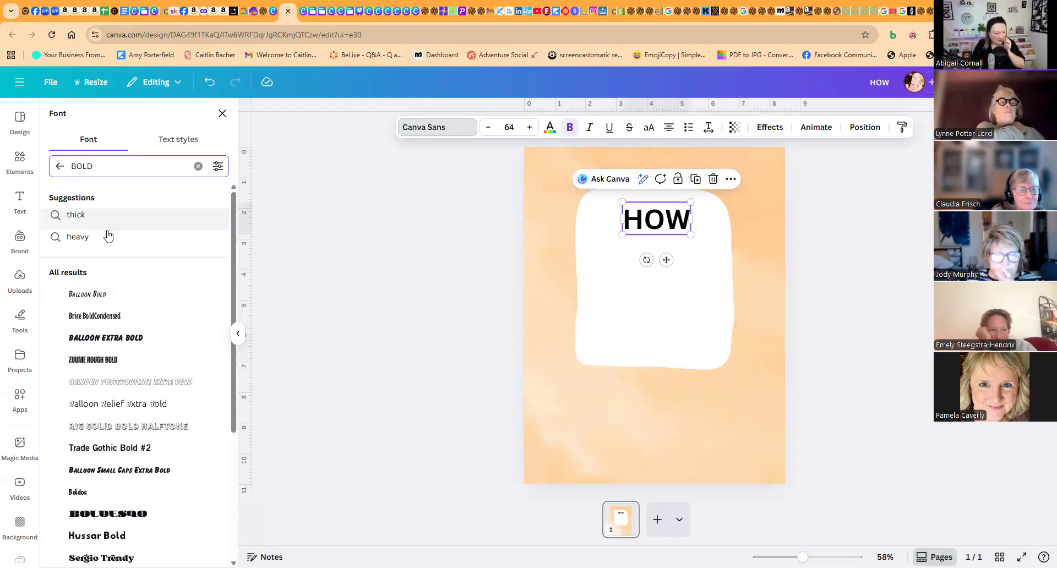
{"action": "scroll", "coordinate": [165, 358], "scroll_direction": "down", "scroll_amount": 3}
{"action": "scroll", "coordinate": [151, 405], "scroll_direction": "down", "scroll_amount": 4}
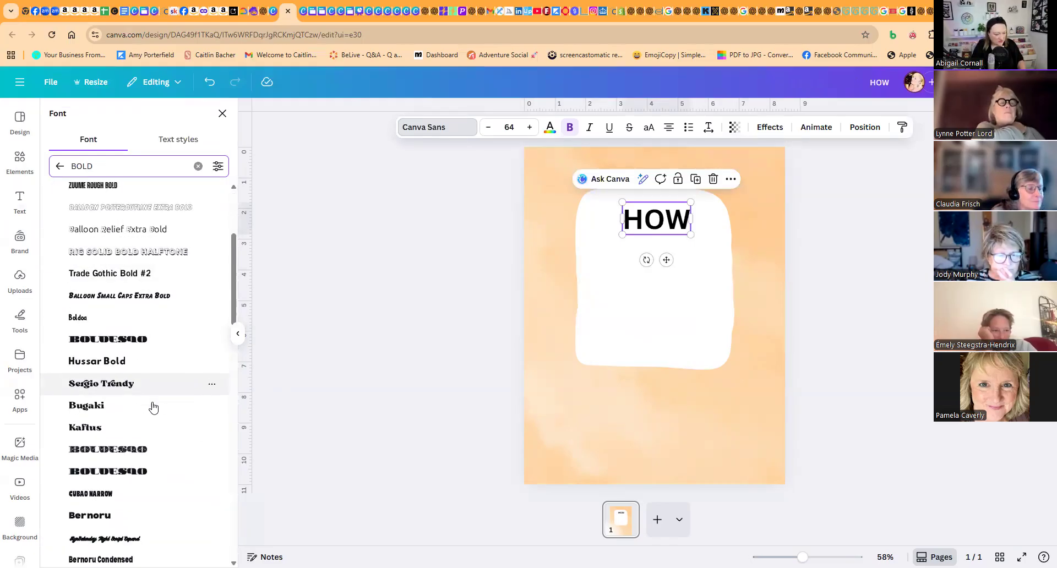
{"action": "left_click", "coordinate": [131, 438]}
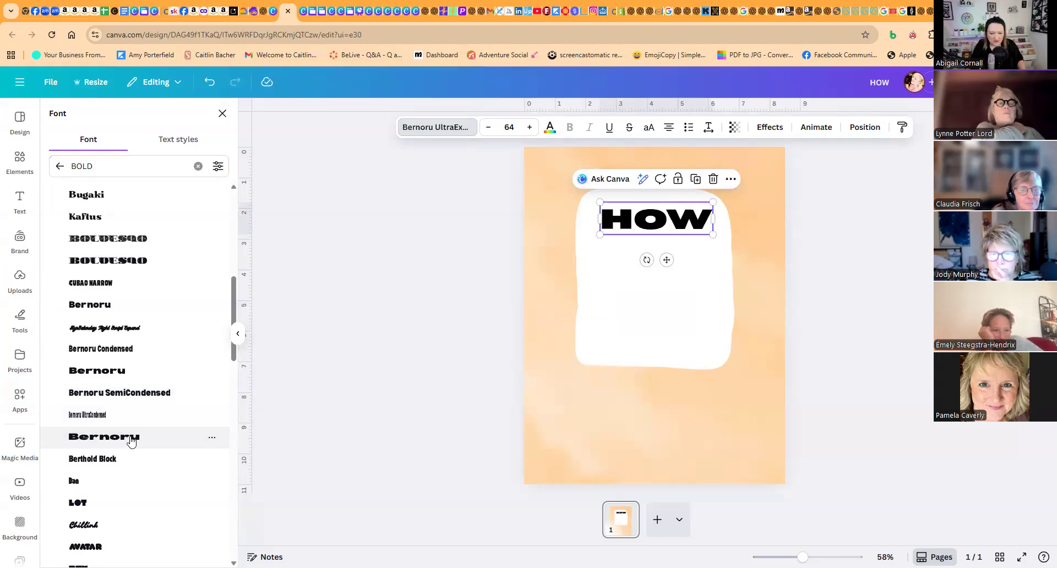
- Try the Lot, Dox and Berthold Block fonts on the "HOW" heading
{"action": "scroll", "coordinate": [131, 441], "scroll_direction": "down", "scroll_amount": 3}
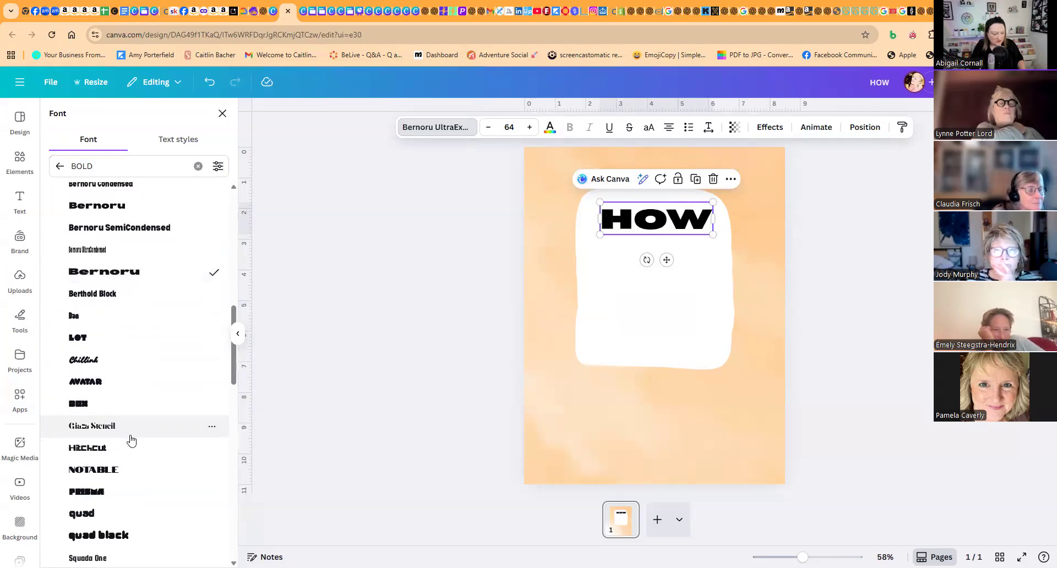
{"action": "left_click", "coordinate": [97, 340]}
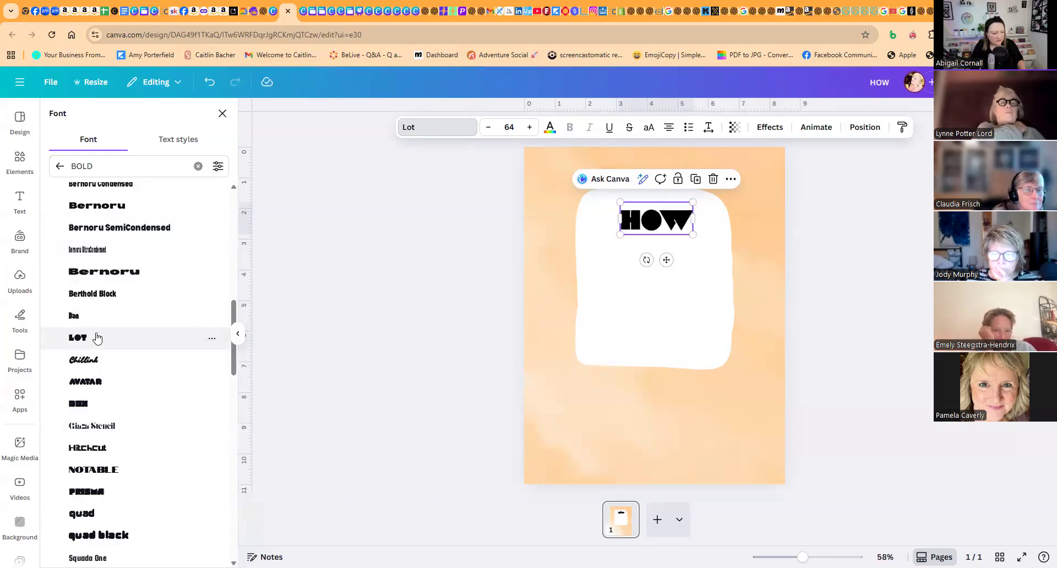
{"action": "left_click", "coordinate": [97, 403]}
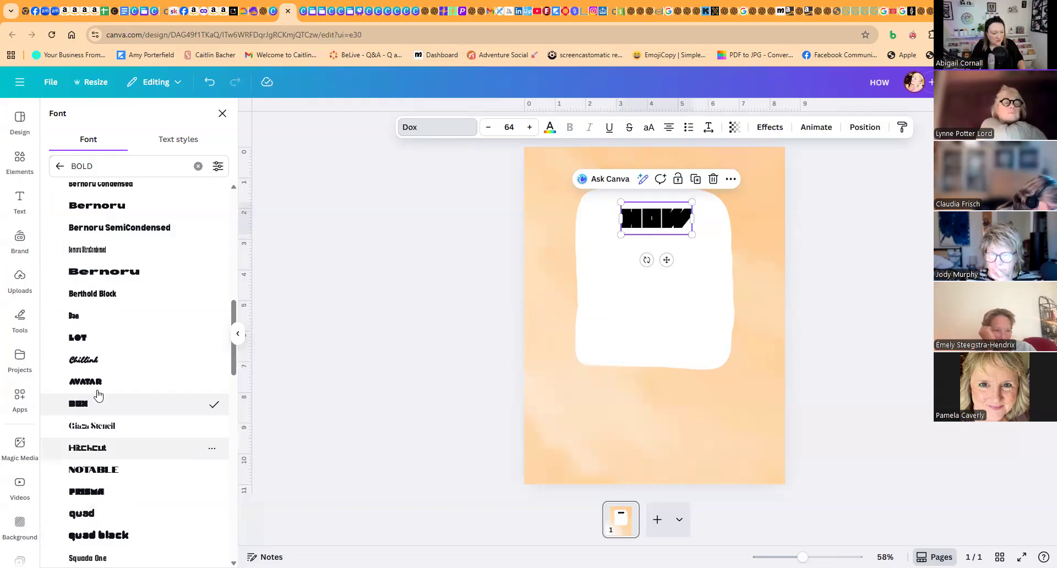
{"action": "left_click", "coordinate": [102, 342]}
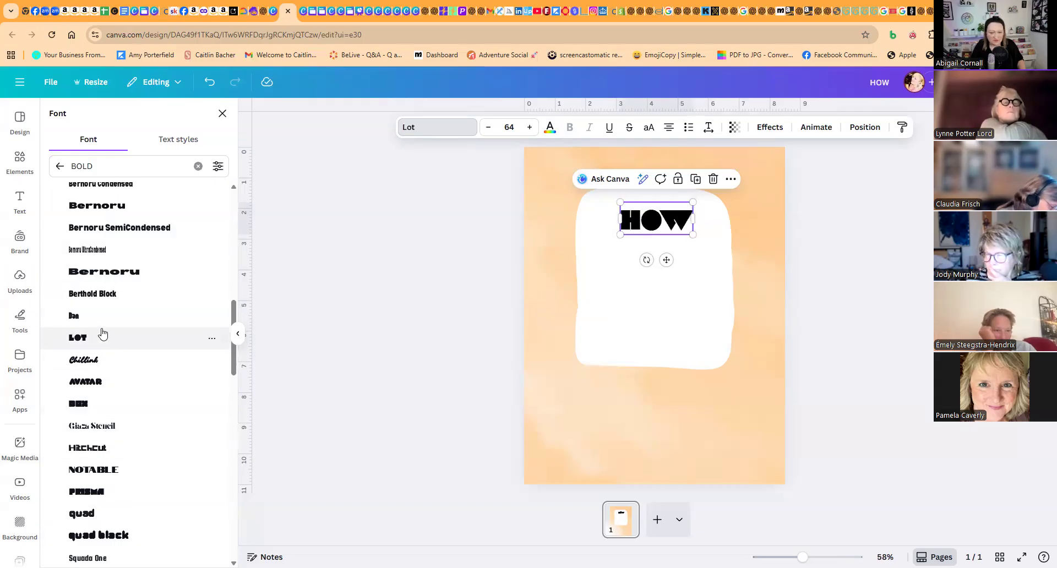
{"action": "left_click", "coordinate": [108, 295]}
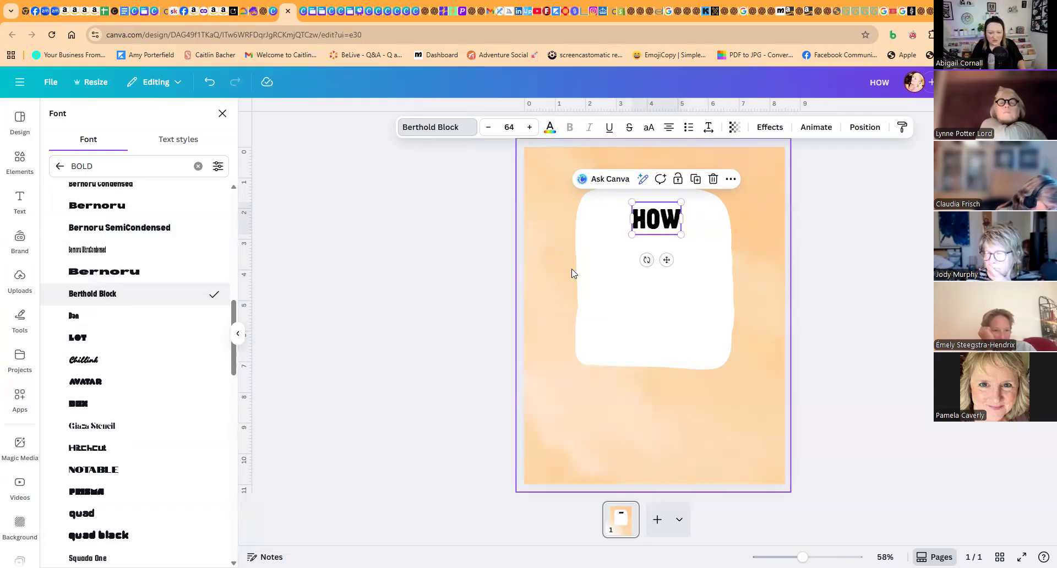
- Centre the "HOW" heading near the white panel's upper edge and set it in extra-wide Bernoru at size 56.8
{"action": "left_click_drag", "start_coordinate": [619, 196], "coordinate": [602, 182]}
{"action": "left_click_drag", "start_coordinate": [653, 216], "coordinate": [663, 226]}
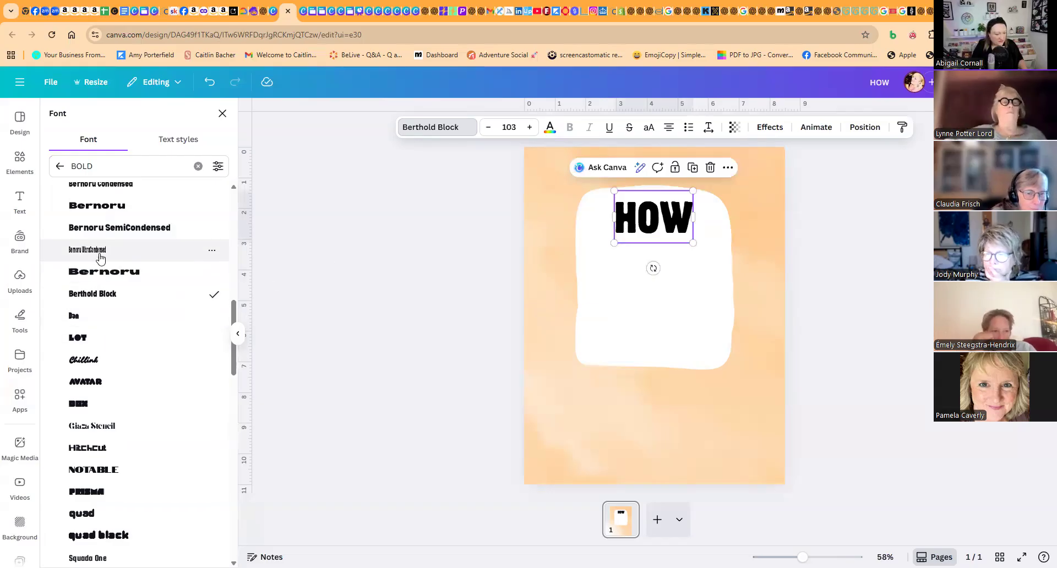
{"action": "left_click", "coordinate": [106, 273]}
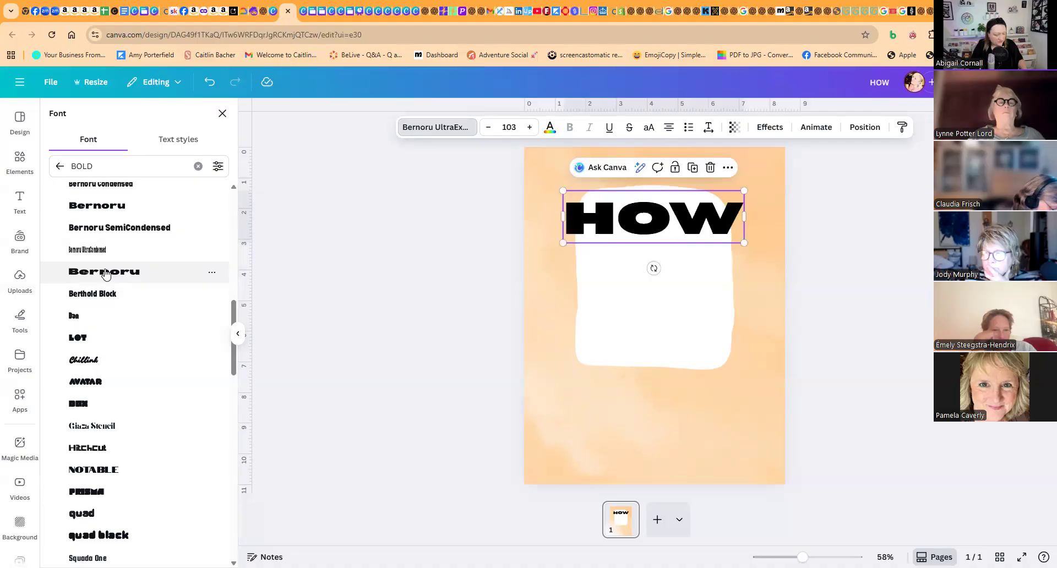
{"action": "left_click_drag", "start_coordinate": [745, 186], "coordinate": [685, 233]}
- Duplicate the "HOW" heading directly below itself and replace the copy's text with "TO DRAW"
{"action": "left_click", "coordinate": [693, 174]}
{"action": "double_click", "coordinate": [686, 231]}
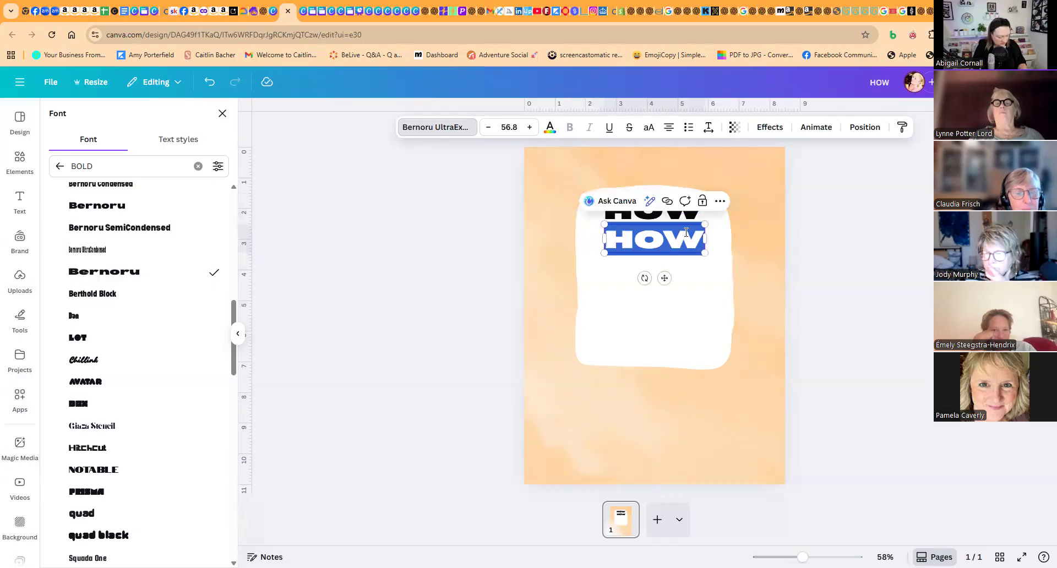
{"action": "type", "text": "to dr"}
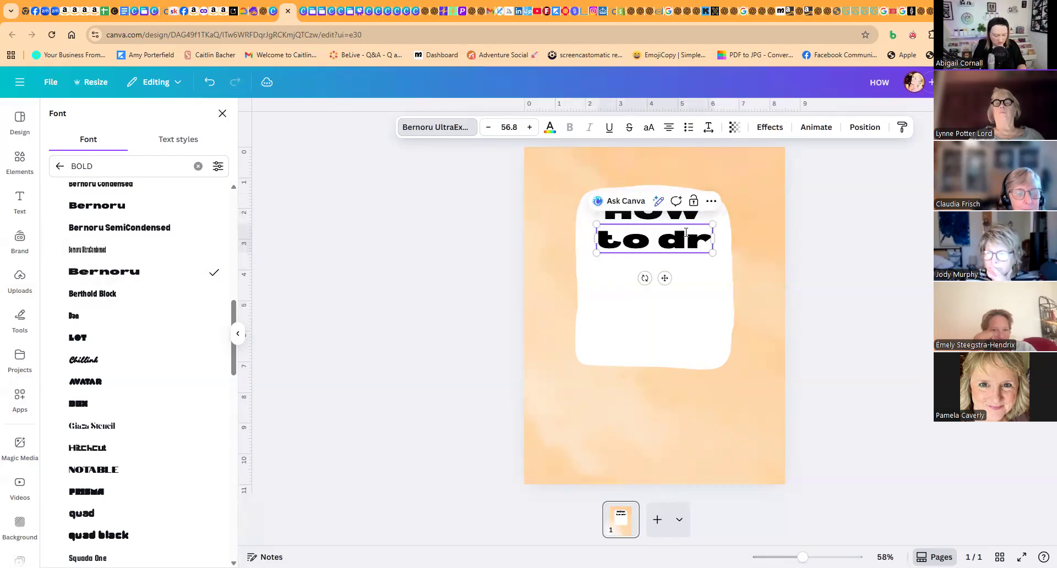
{"action": "key", "text": "BackSpace"}
{"action": "key", "text": "BackSpace"}
{"action": "key", "text": "BackSpace"}
{"action": "key", "text": "BackSpace"}
{"action": "key", "text": "BackSpace"}
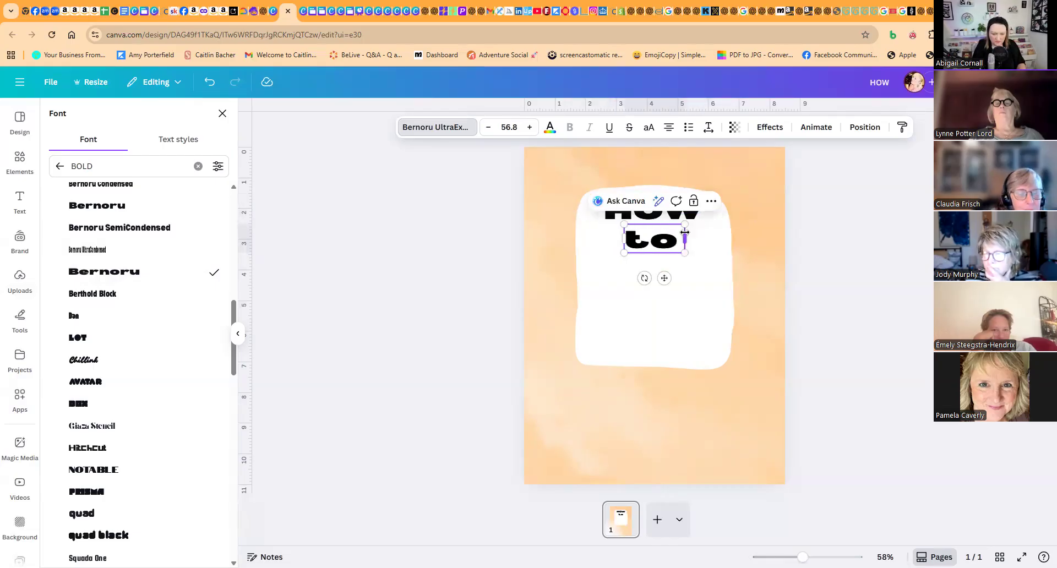
{"action": "type", "text": "TO DRAW"}
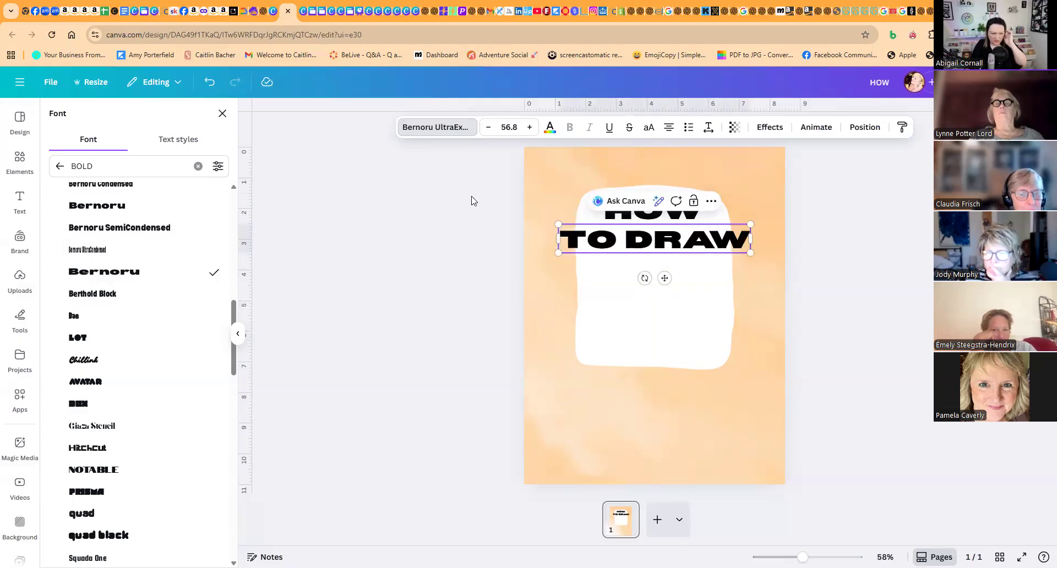
- Try the Dox, Notable and Dan fonts on the "TO DRAW" text
{"action": "left_click", "coordinate": [111, 404]}
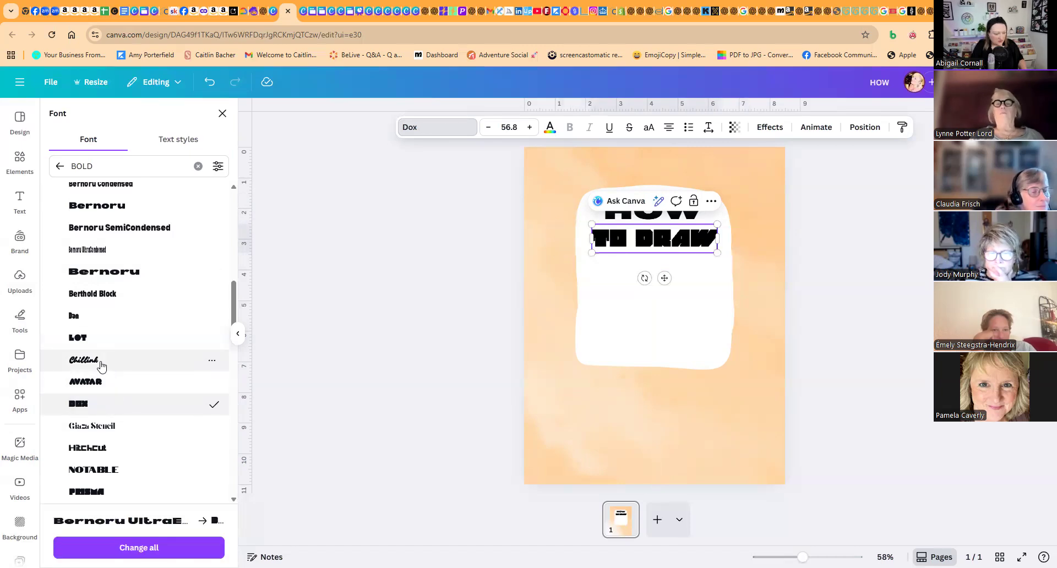
{"action": "left_click", "coordinate": [112, 469]}
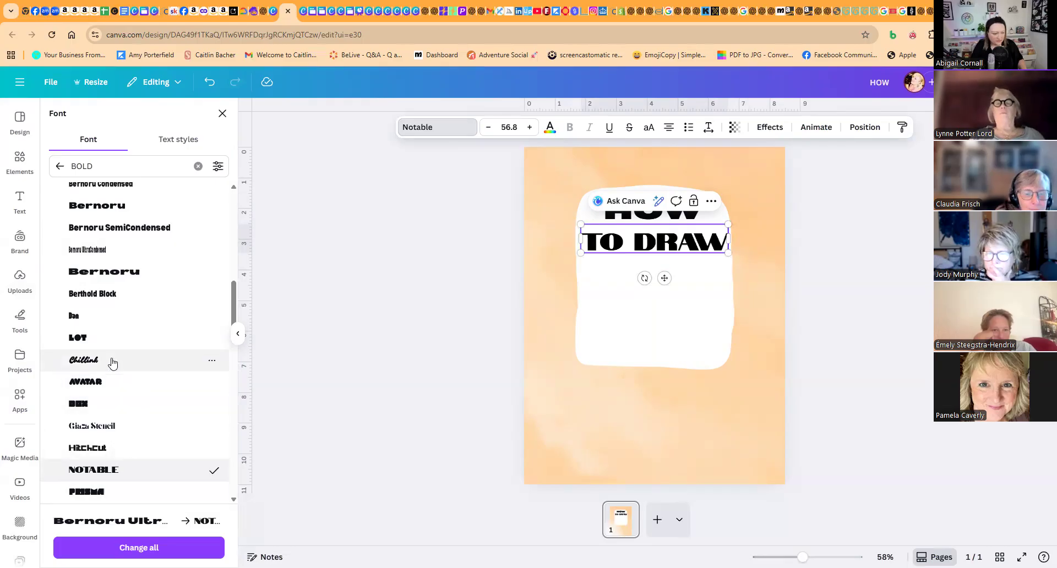
{"action": "left_click", "coordinate": [110, 327]}
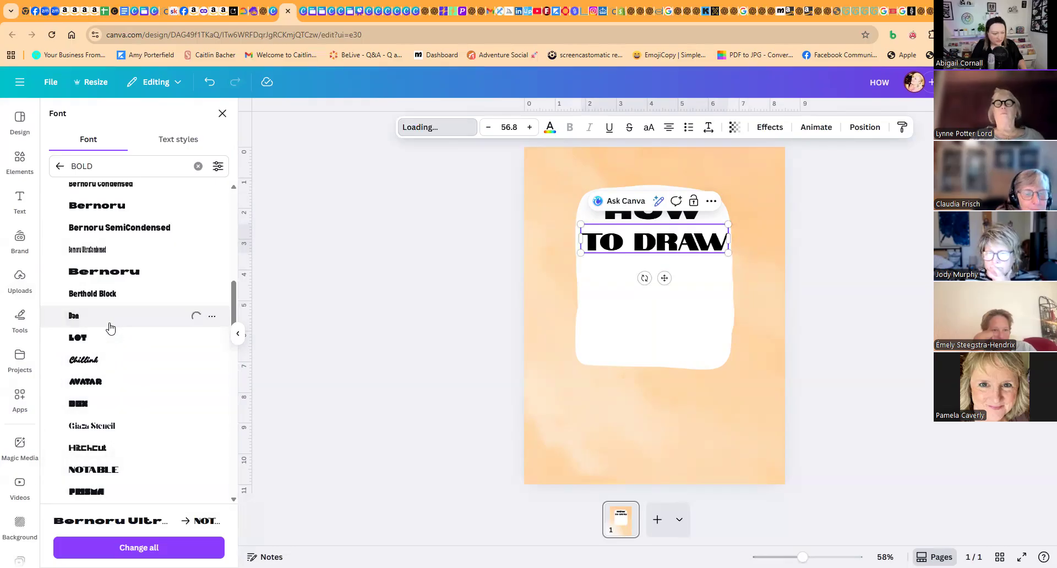
- Set the "TO DRAW" text in Berthold Block and enlarge it to size 83.1
{"action": "left_click", "coordinate": [115, 294]}
{"action": "left_click_drag", "start_coordinate": [613, 253], "coordinate": [573, 267]}
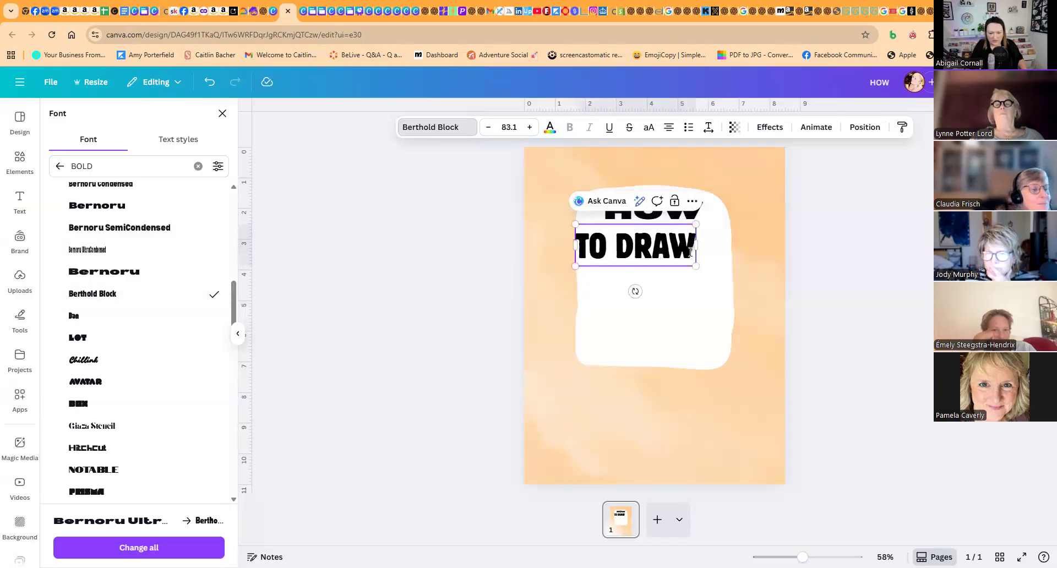
{"action": "left_click", "coordinate": [633, 291]}
{"action": "left_click", "coordinate": [675, 254]}
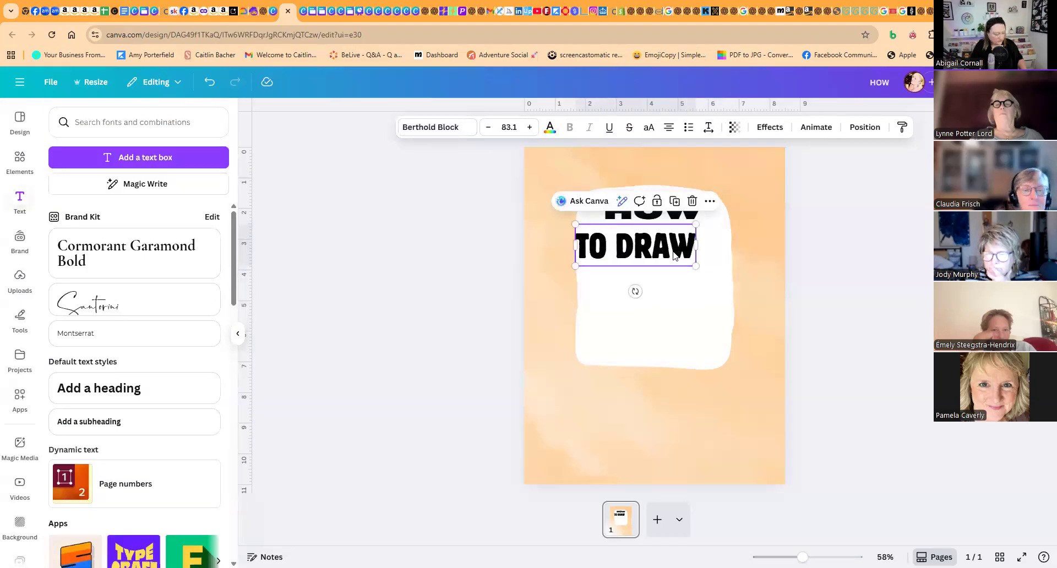
- Colour the "HOW" text orange and the "TO DRAW" text vivid indigo, with "TO DRAW" centred under "HOW"
{"action": "left_click", "coordinate": [661, 217]}
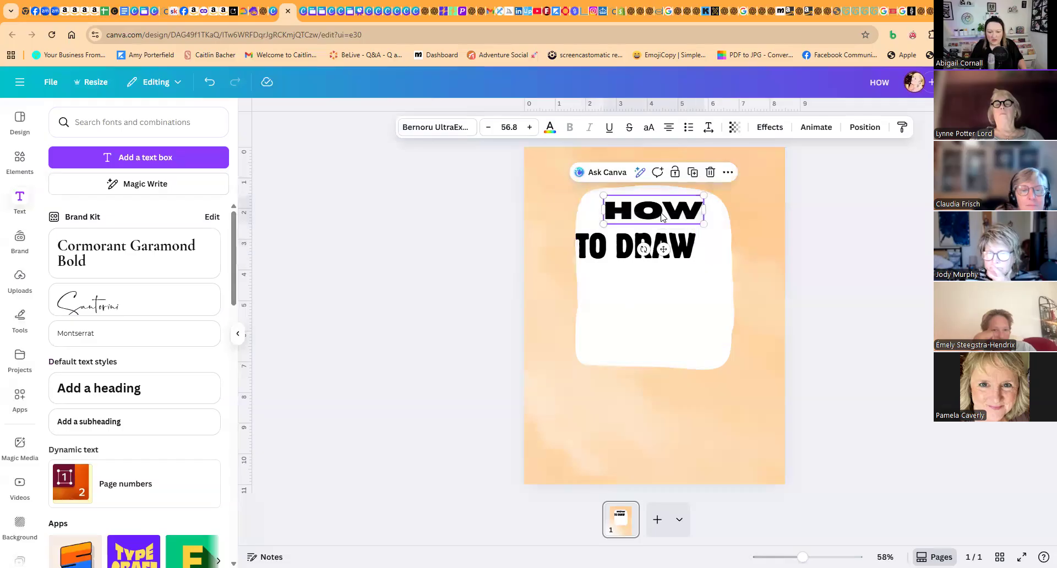
{"action": "left_click", "coordinate": [550, 129]}
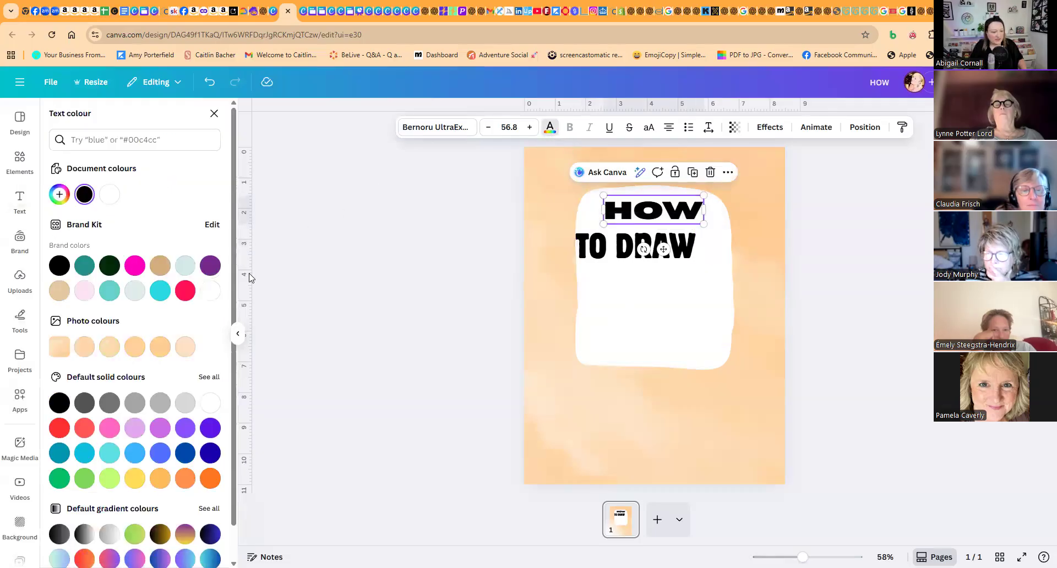
{"action": "left_click", "coordinate": [183, 479]}
{"action": "left_click_drag", "start_coordinate": [627, 257], "coordinate": [645, 250]}
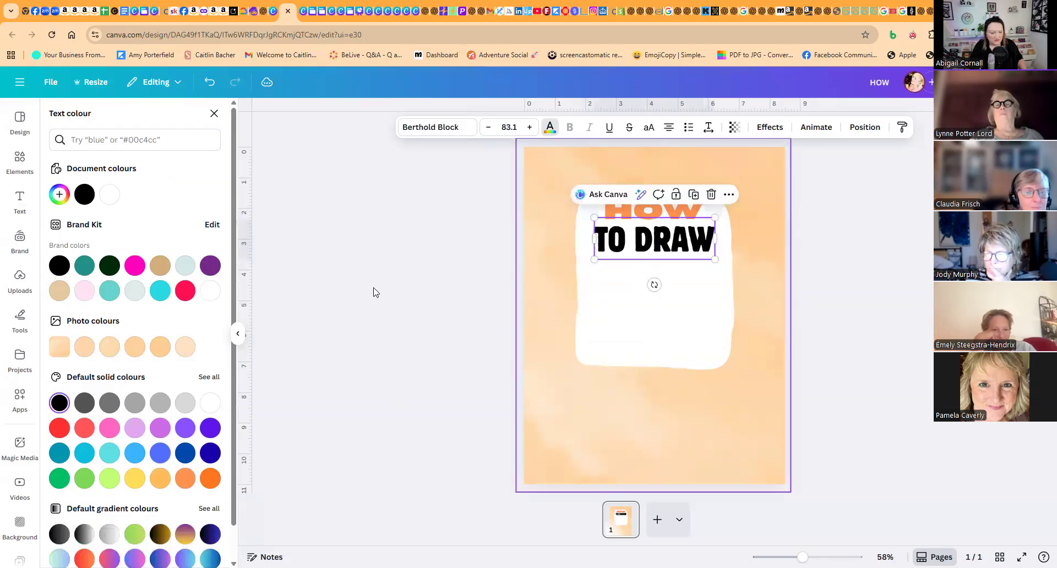
{"action": "left_click", "coordinate": [185, 429]}
{"action": "left_click", "coordinate": [210, 428]}
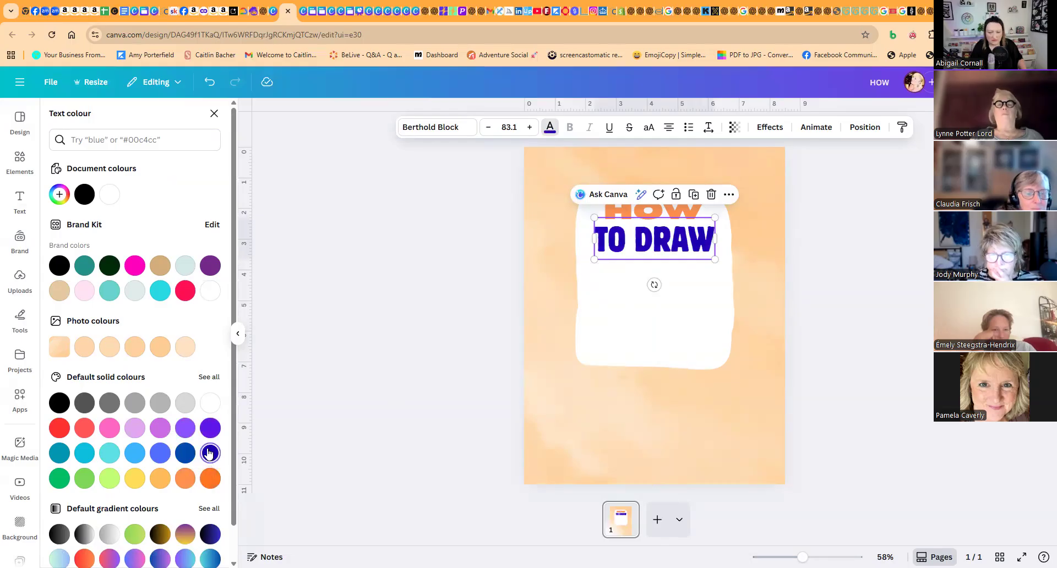
- Duplicate the "HOW" heading directly below "TO DRAW" and replace the copy's text with "EVERYTHING"
{"action": "left_click", "coordinate": [623, 283]}
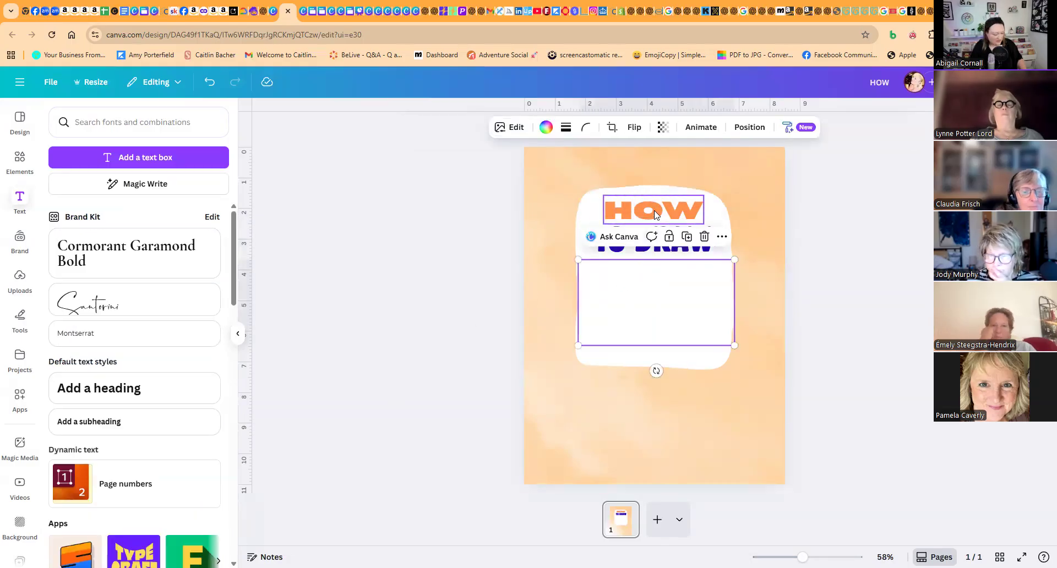
{"action": "left_click", "coordinate": [654, 210]}
{"action": "left_click", "coordinate": [694, 174]}
{"action": "left_click_drag", "start_coordinate": [679, 224], "coordinate": [673, 268]}
{"action": "double_click", "coordinate": [674, 268]}
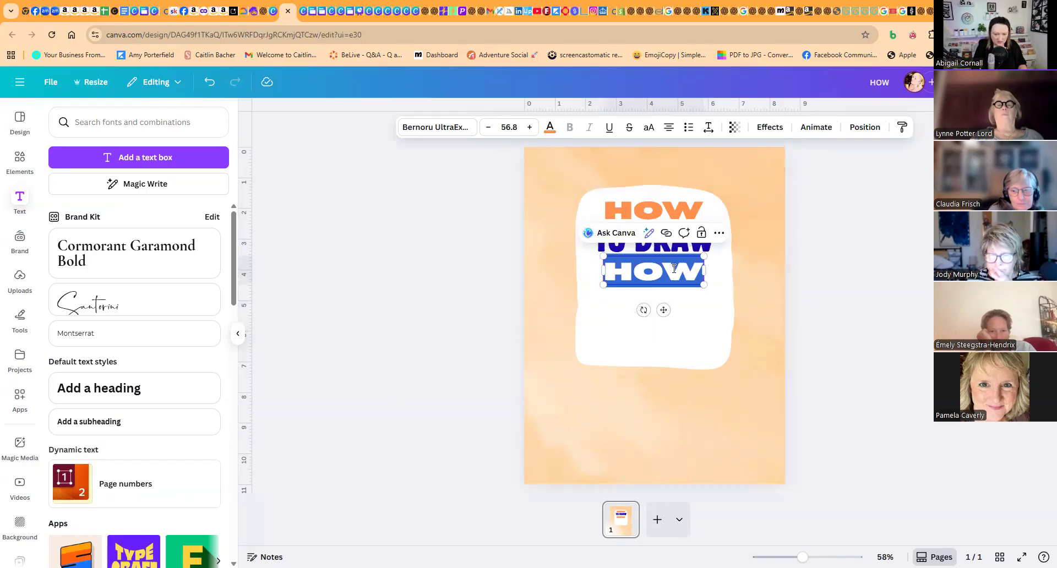
{"action": "type", "text": "EVERYTHING"}
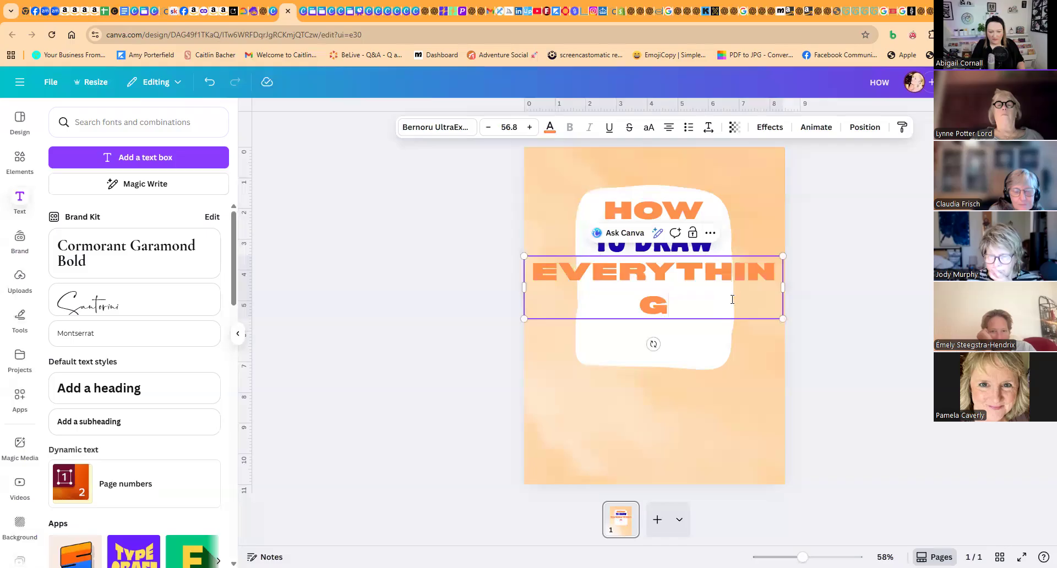
- Set the "EVERYTHING" text in Berthold Block at size 61.6 and centre it below "TO DRAW"
{"action": "left_click_drag", "start_coordinate": [782, 321], "coordinate": [720, 284]}
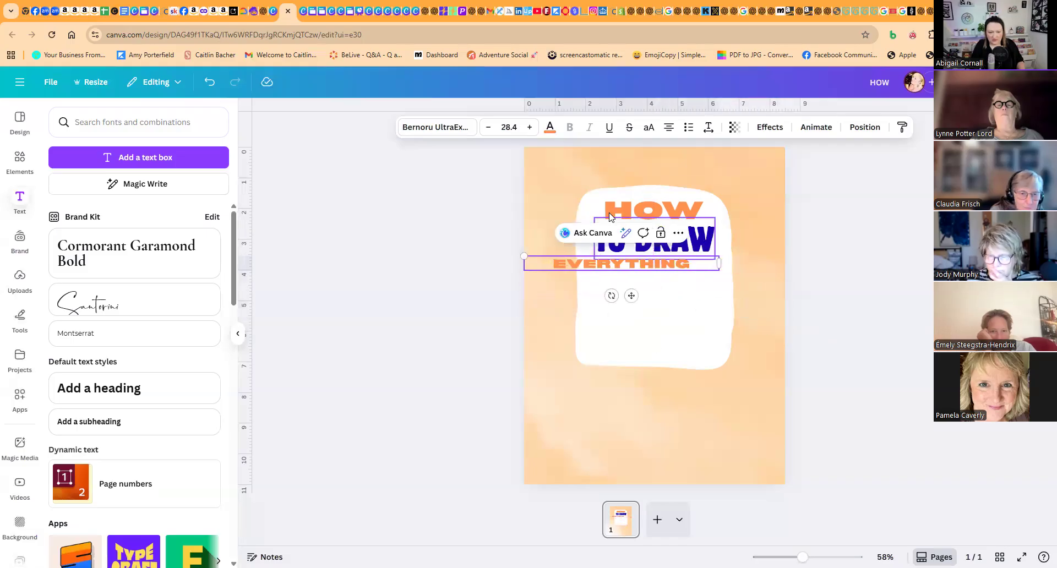
{"action": "left_click", "coordinate": [434, 126]}
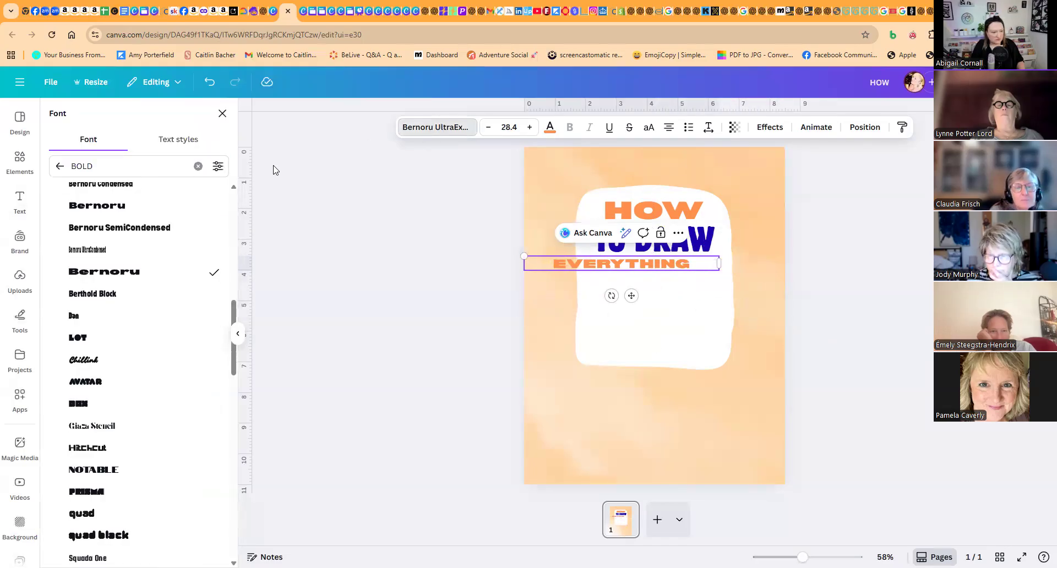
{"action": "left_click", "coordinate": [117, 295]}
{"action": "left_click_drag", "start_coordinate": [524, 269], "coordinate": [561, 330]}
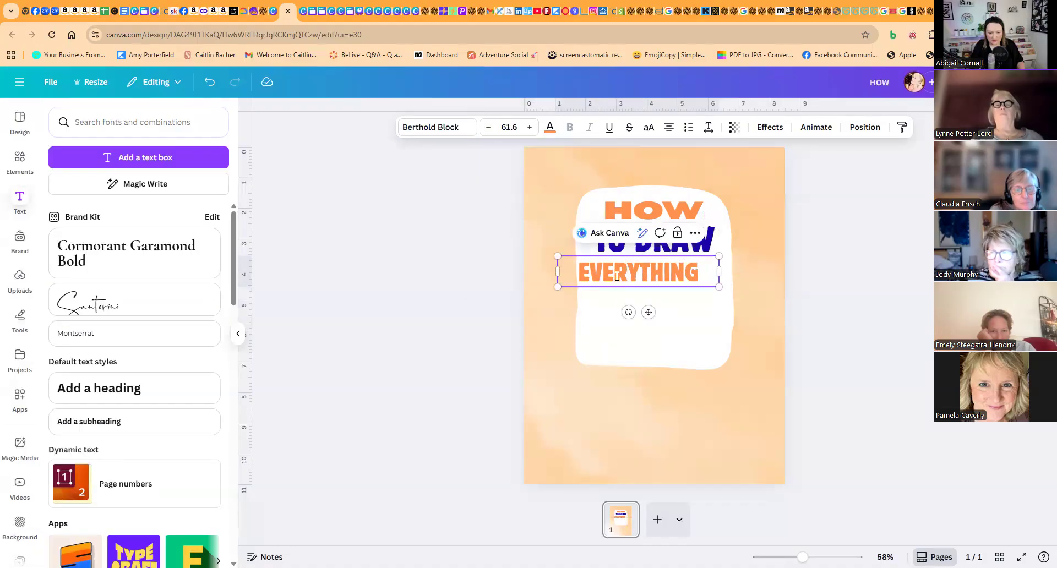
{"action": "left_click_drag", "start_coordinate": [604, 273], "coordinate": [621, 272]}
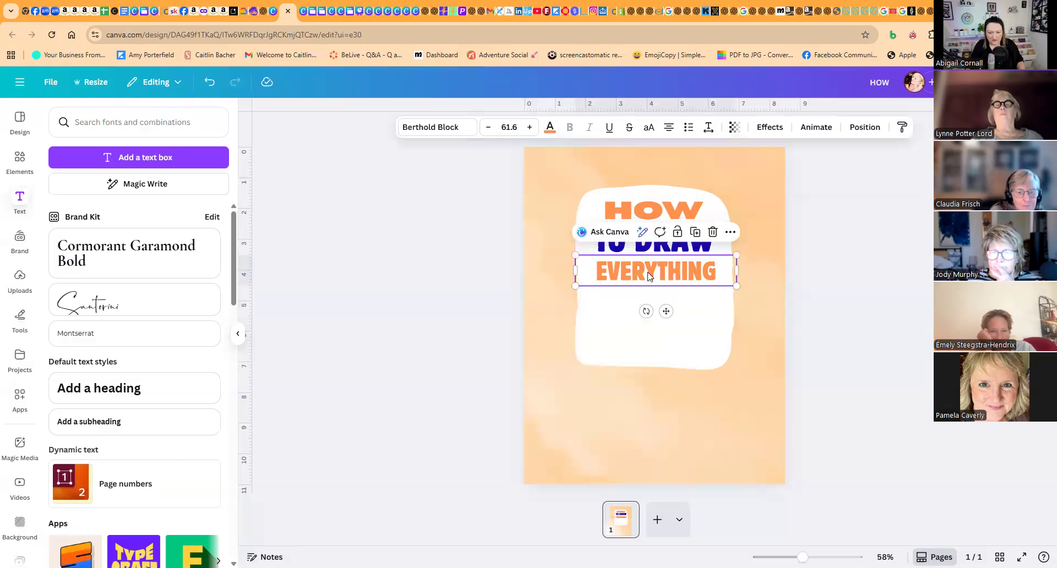
- Duplicate "EVERYTHING" directly below itself, change the copy's text to "CUTE ANIMALS EDITION" and shrink it to size 35.4 on one line
{"action": "left_click", "coordinate": [695, 232]}
{"action": "left_click_drag", "start_coordinate": [668, 270], "coordinate": [664, 297]}
{"action": "double_click", "coordinate": [664, 296]}
{"action": "type", "text": "CUT"}
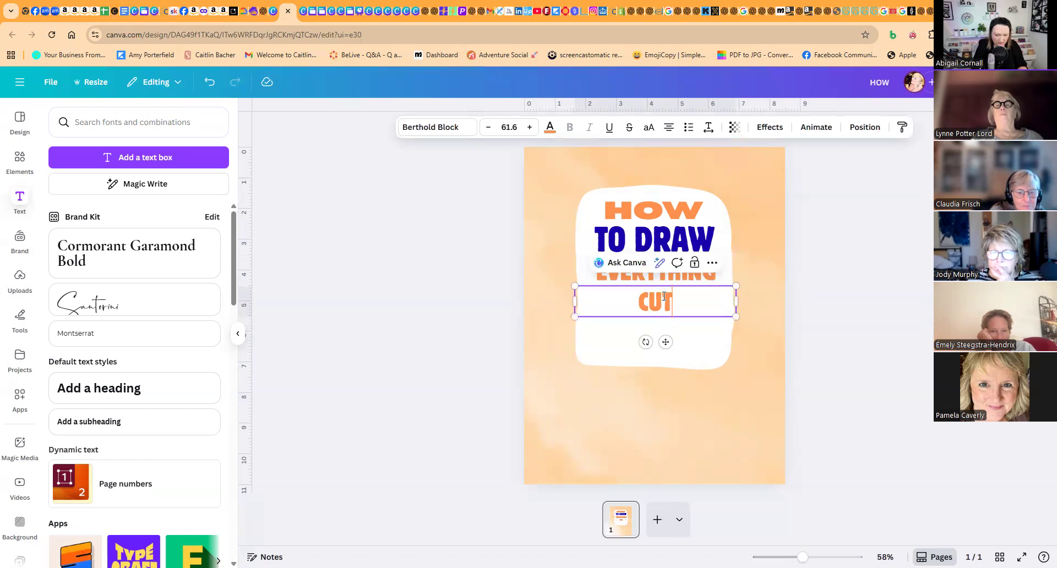
{"action": "type", "text": "E AN"}
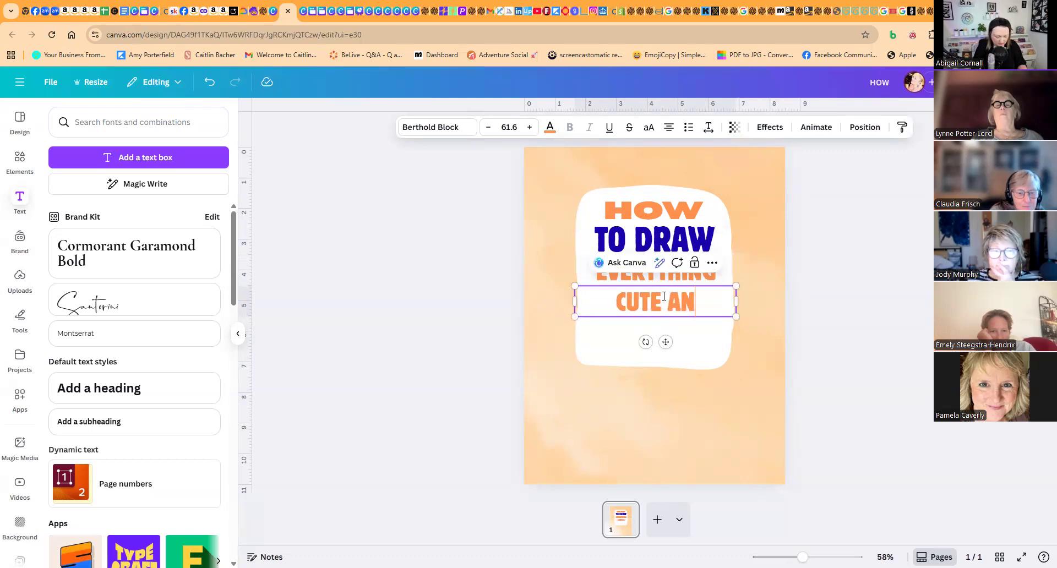
{"action": "type", "text": "IMALS EDITION"}
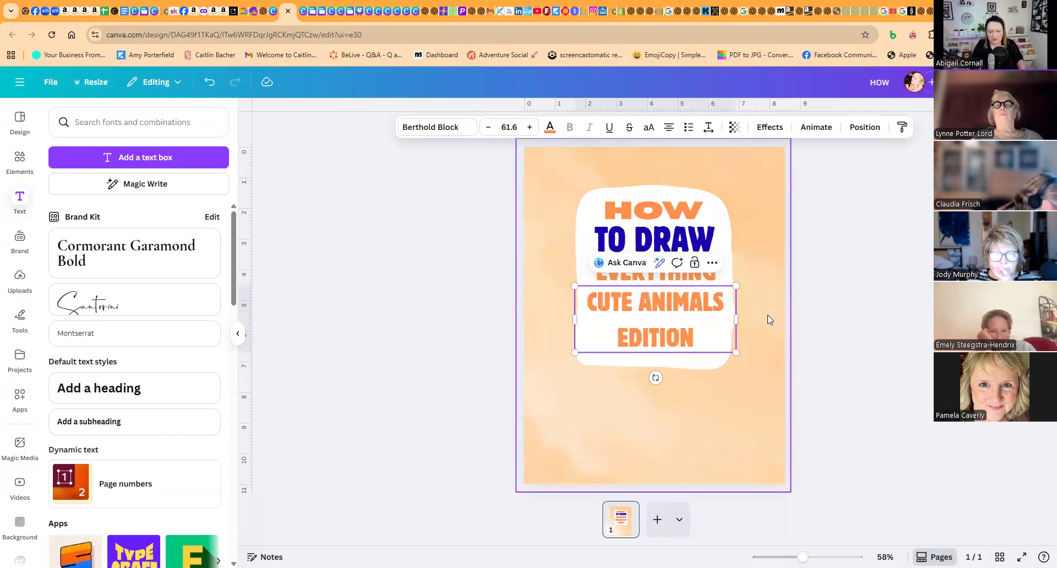
{"action": "left_click_drag", "start_coordinate": [736, 352], "coordinate": [726, 303]}
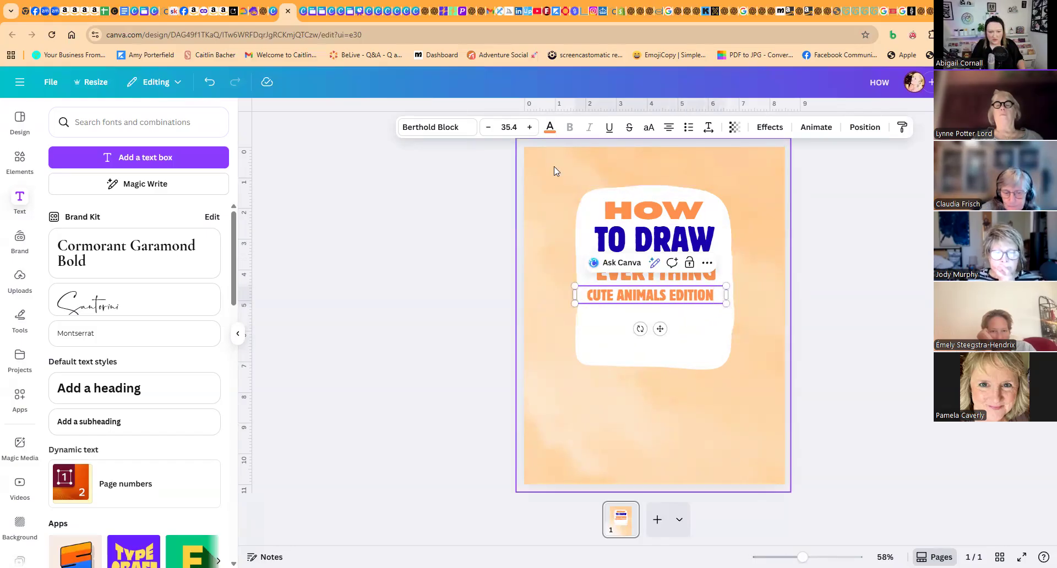
- Colour the "CUTE ANIMALS EDITION" line vivid indigo and centre it under "EVERYTHING"
{"action": "left_click", "coordinate": [549, 128]}
{"action": "left_click", "coordinate": [84, 194]}
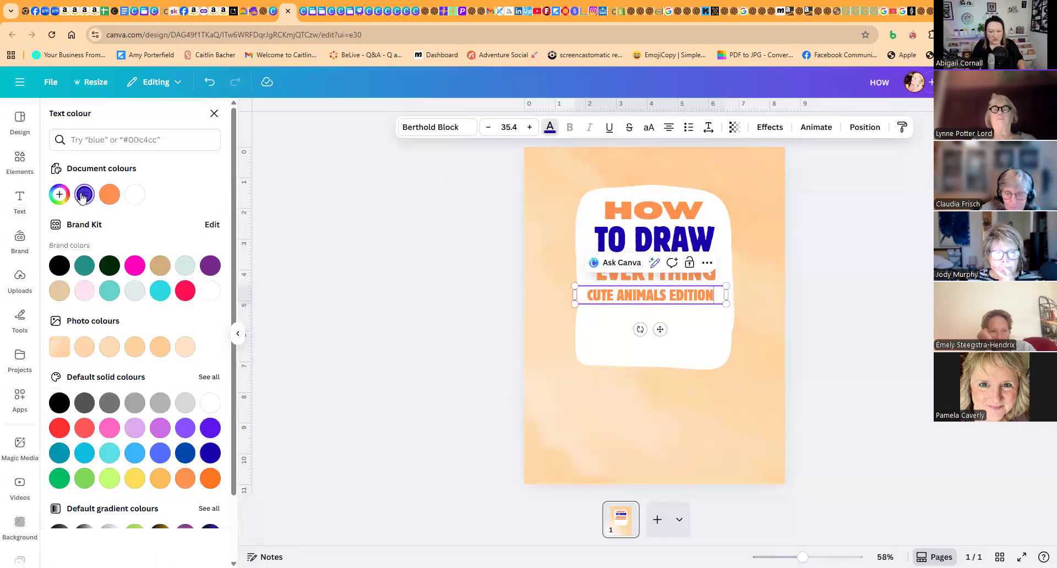
{"action": "left_click", "coordinate": [402, 293]}
{"action": "left_click", "coordinate": [578, 295]}
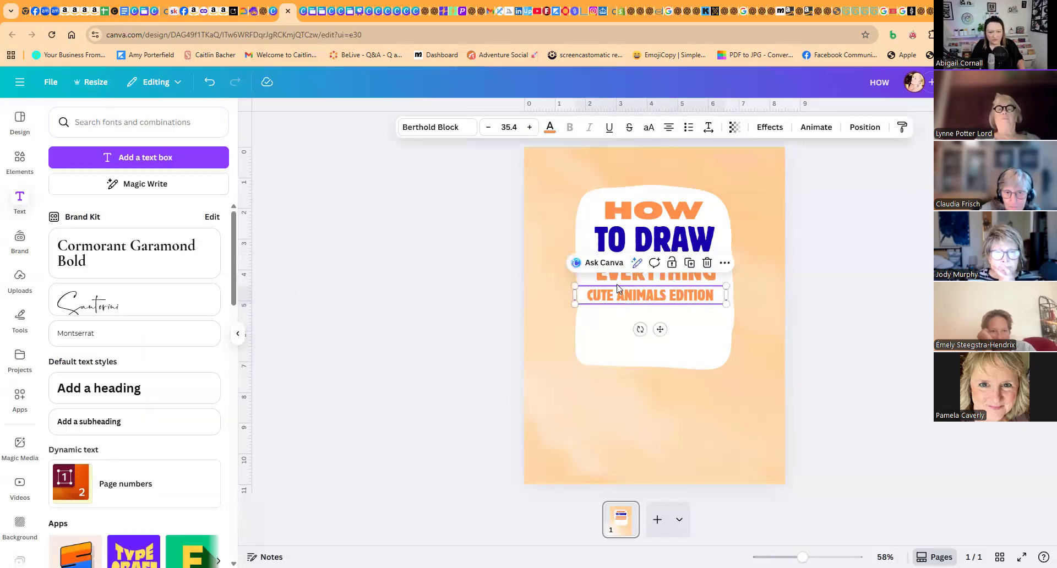
{"action": "left_click", "coordinate": [549, 128]}
{"action": "left_click", "coordinate": [80, 201]}
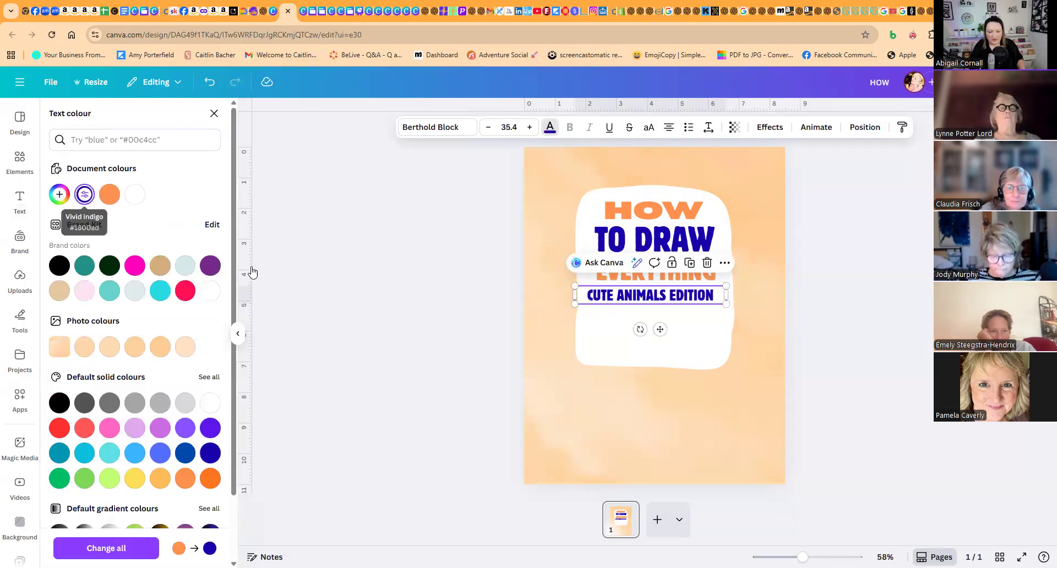
{"action": "left_click", "coordinate": [317, 296]}
{"action": "left_click_drag", "start_coordinate": [626, 297], "coordinate": [633, 295]}
- Copy "TO DRAW" below the "CUTE ANIMALS EDITION" line, change the copy's text to "300+" and colour it orange
{"action": "left_click", "coordinate": [657, 242]}
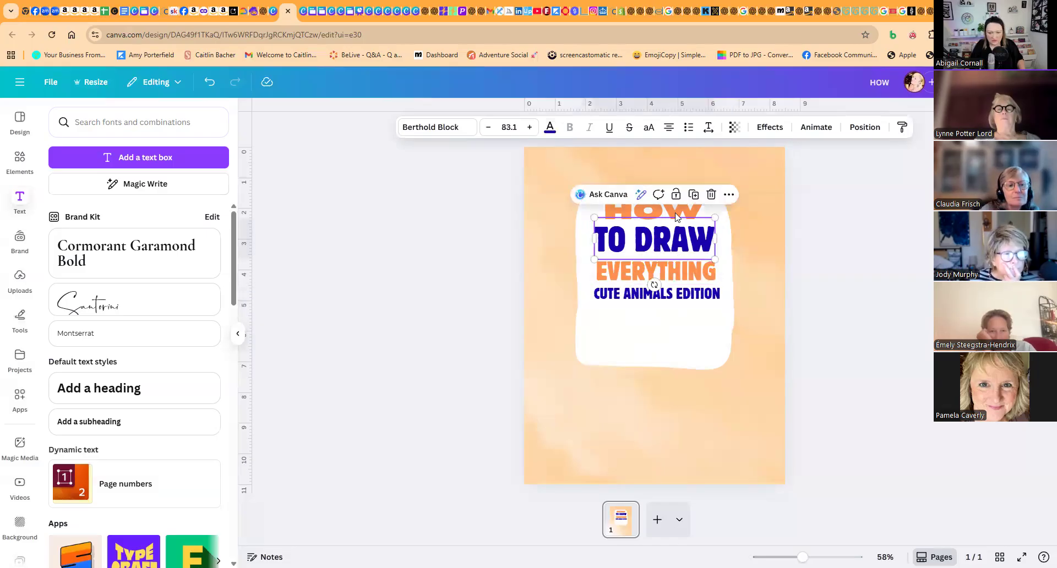
{"action": "left_click_drag", "start_coordinate": [657, 242], "coordinate": [681, 310]}
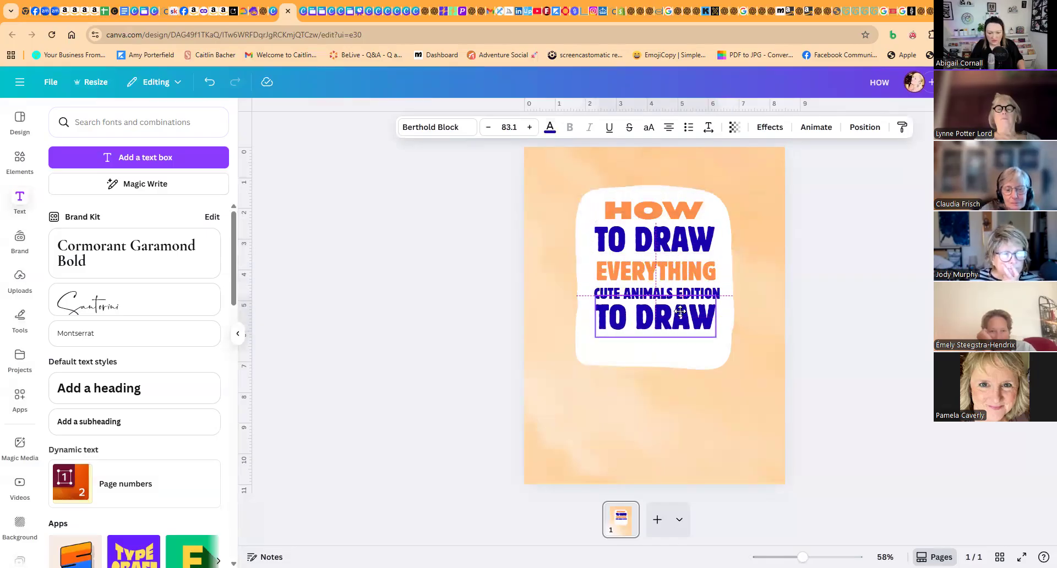
{"action": "double_click", "coordinate": [681, 312]}
{"action": "type", "text": "300"}
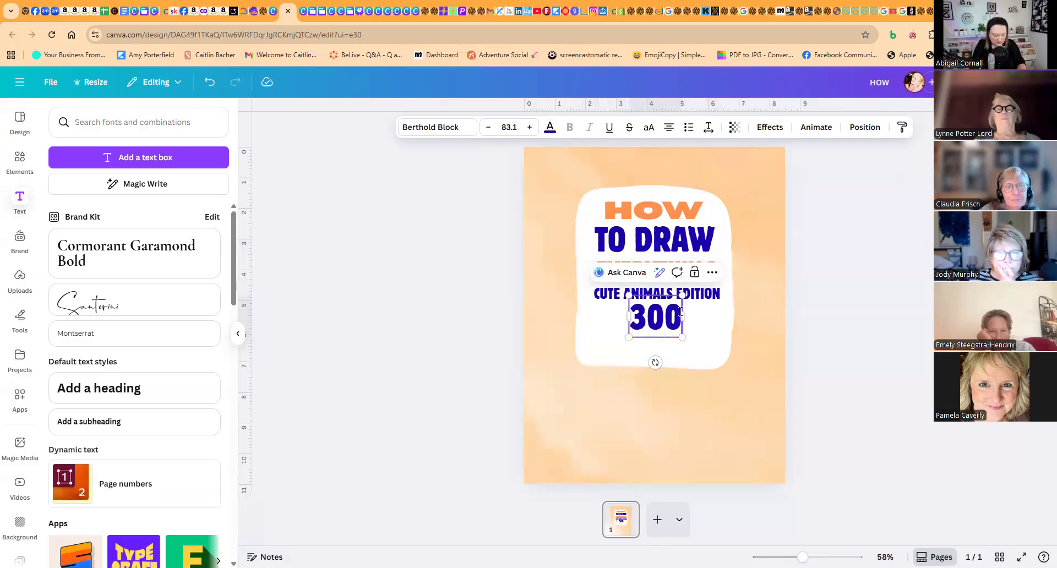
{"action": "type", "text": "+"}
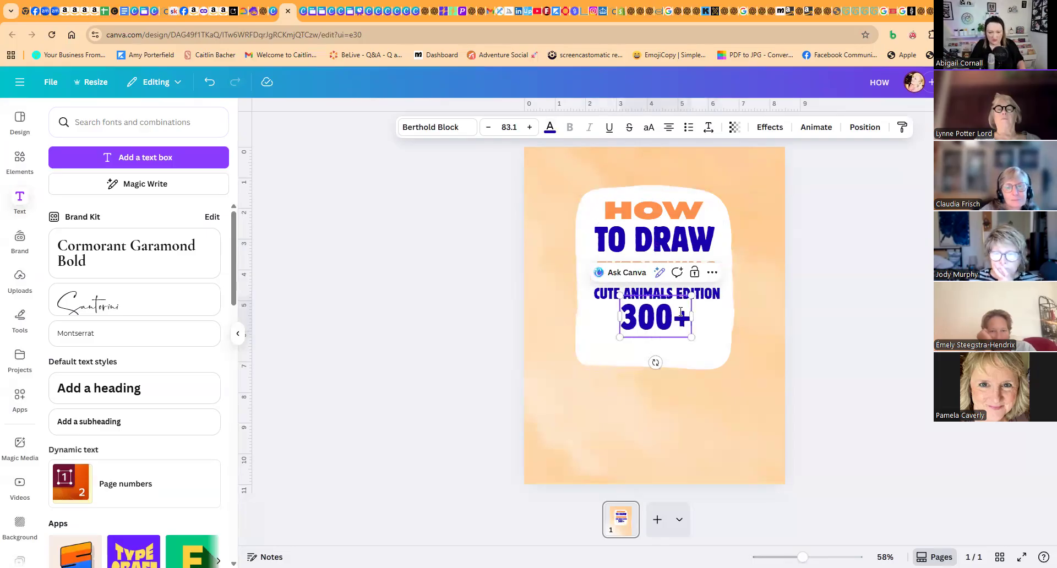
{"action": "left_click", "coordinate": [542, 167]}
{"action": "left_click", "coordinate": [641, 315]}
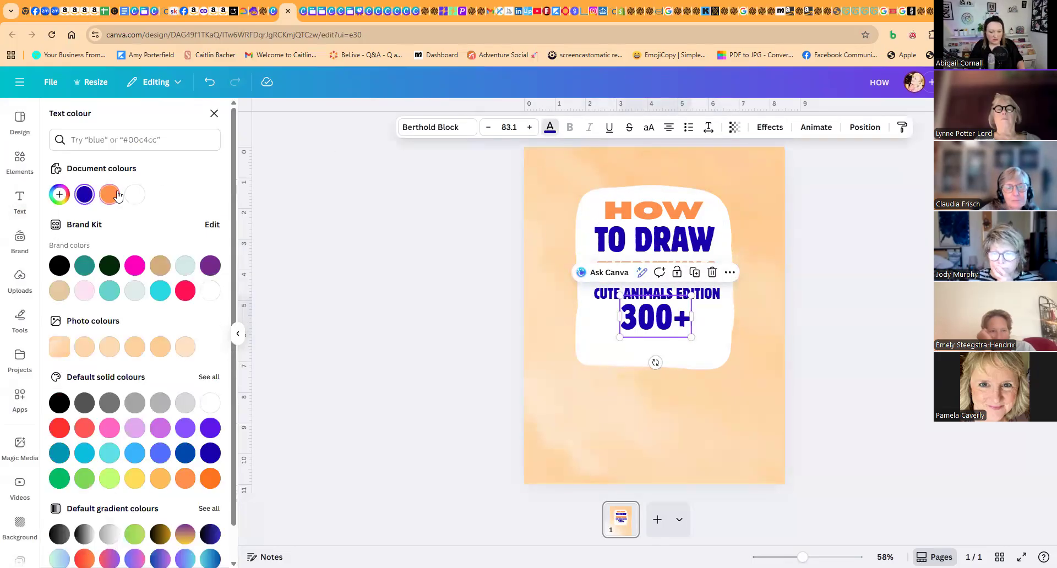
{"action": "left_click", "coordinate": [111, 194]}
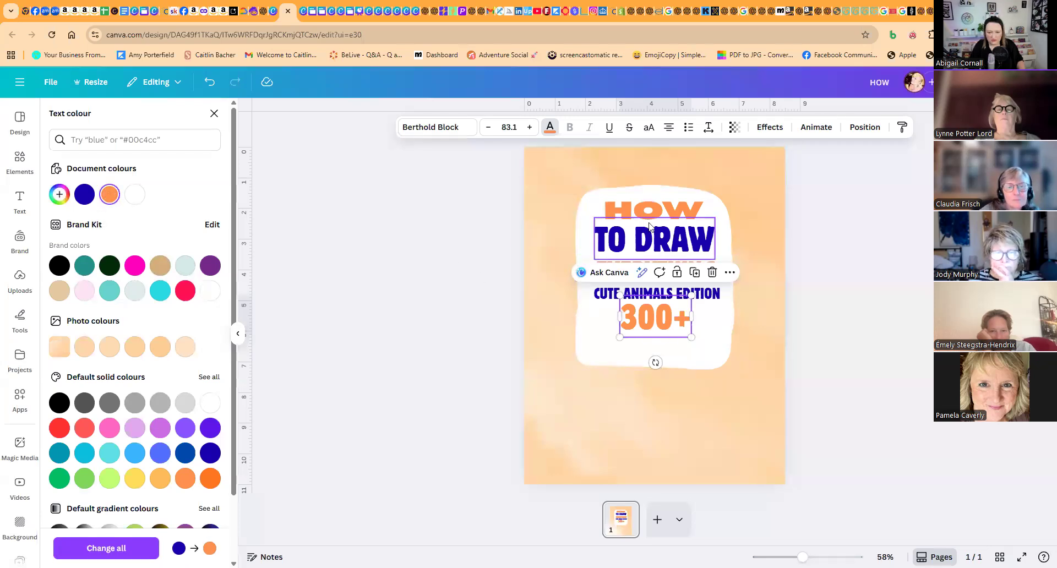
- Copy the "HOW" heading below "300+" and replace the copy's text with "ADORABLE DRAWINGS"
{"action": "left_click", "coordinate": [681, 209]}
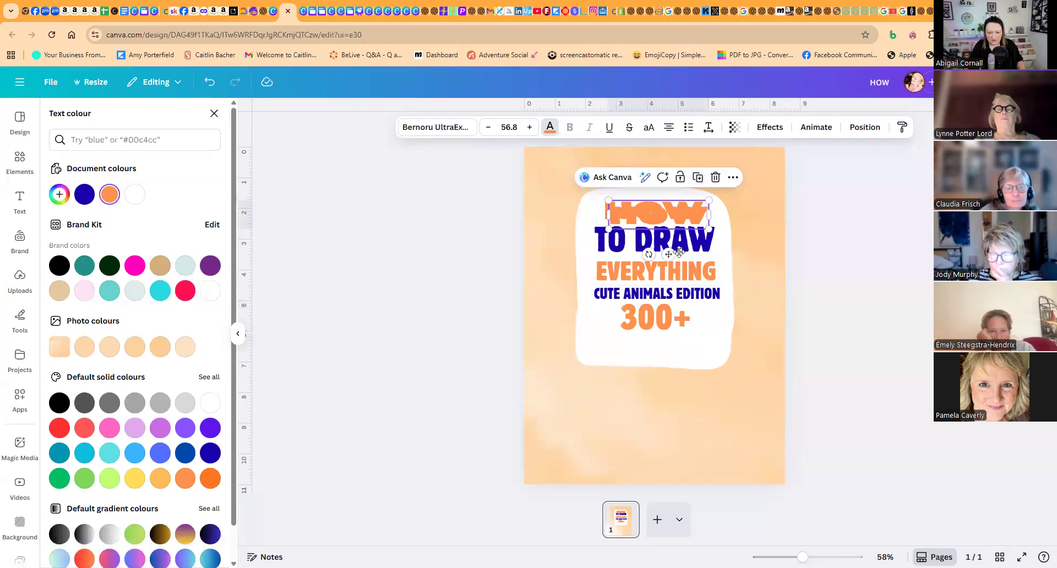
{"action": "left_click_drag", "start_coordinate": [679, 252], "coordinate": [673, 335]}
{"action": "double_click", "coordinate": [672, 336]}
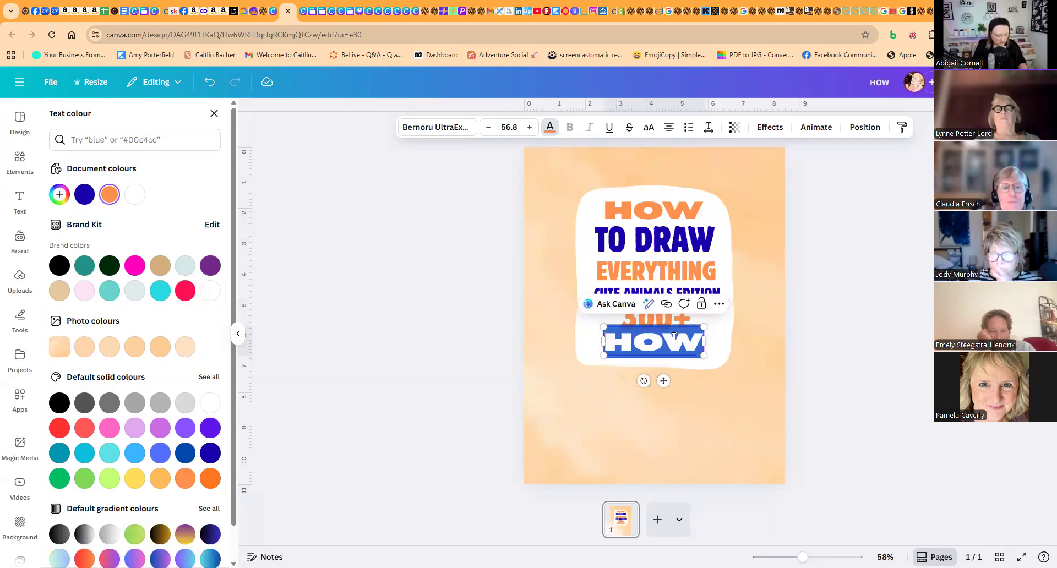
{"action": "type", "text": "ADOR"}
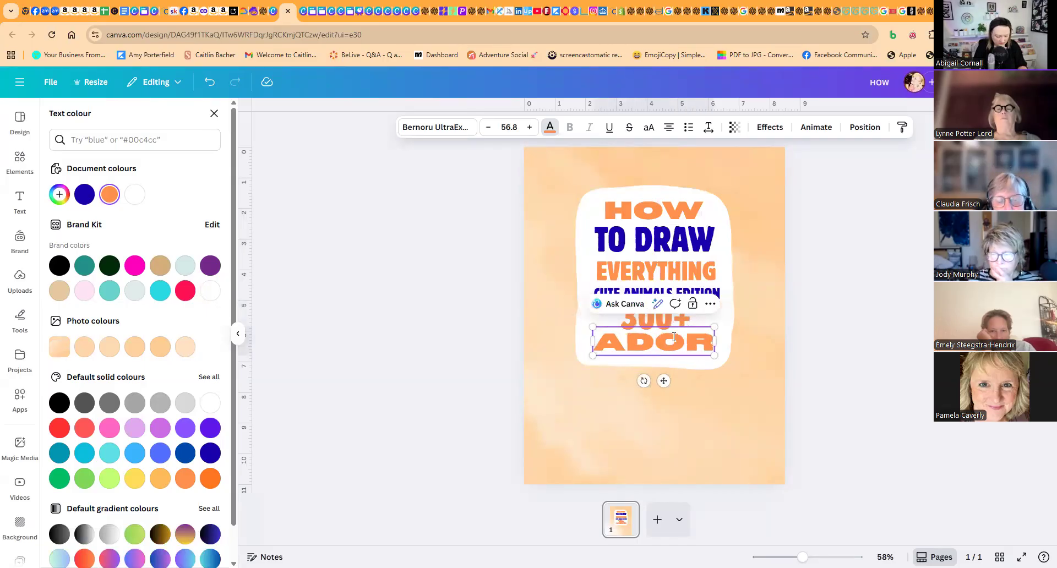
{"action": "type", "text": "ABLE DRAWING"}
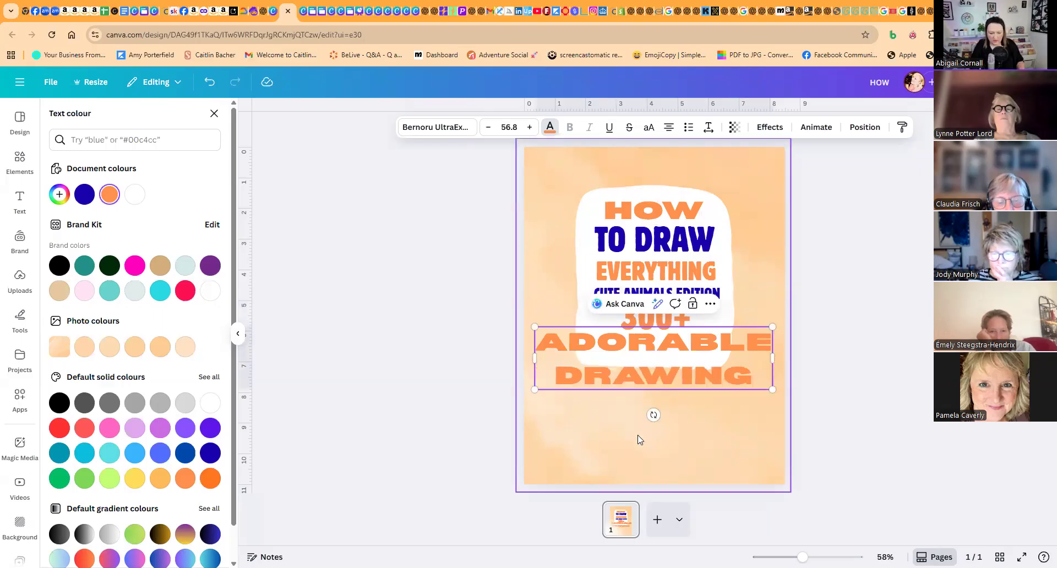
{"action": "type", "text": "Z"}
{"action": "key", "text": "BackSpace"}
{"action": "type", "text": "S"}
{"action": "key", "text": "Escape"}
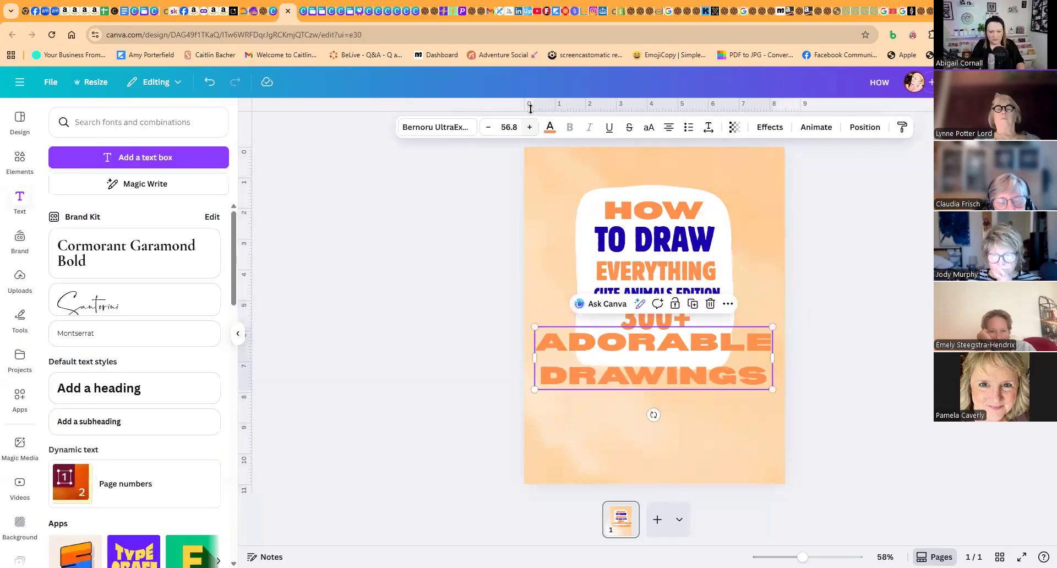
- Colour the "ADORABLE DRAWINGS" text vivid indigo and set it in Berthold Block
{"action": "left_click", "coordinate": [549, 130]}
{"action": "left_click", "coordinate": [94, 197]}
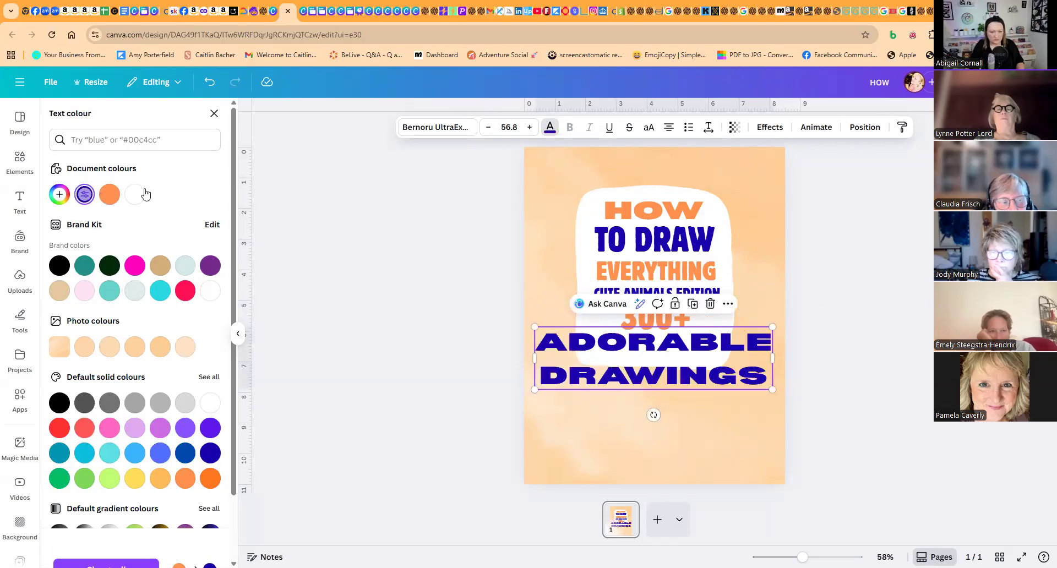
{"action": "left_click", "coordinate": [454, 132]}
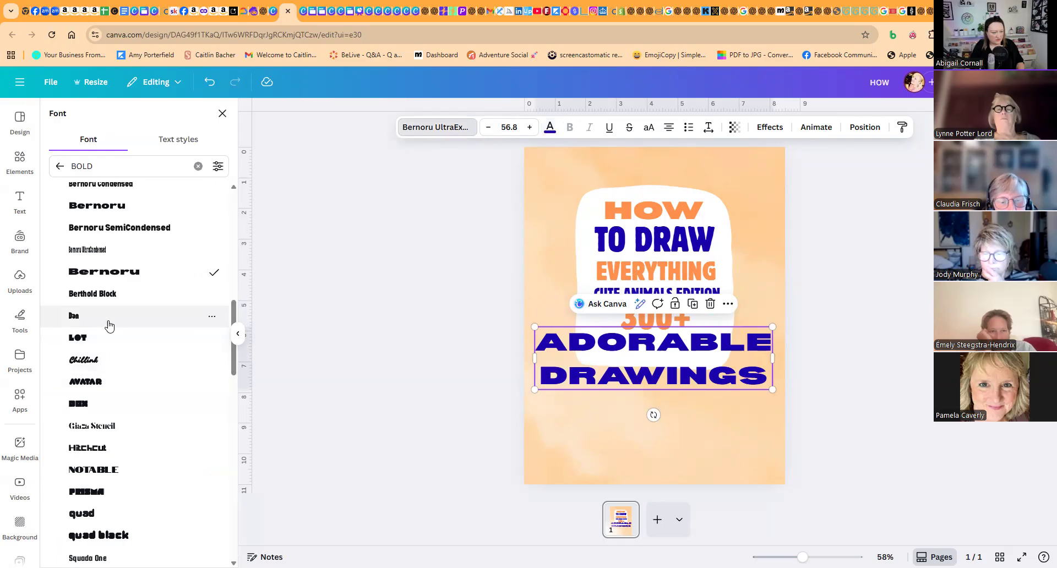
{"action": "left_click", "coordinate": [108, 298]}
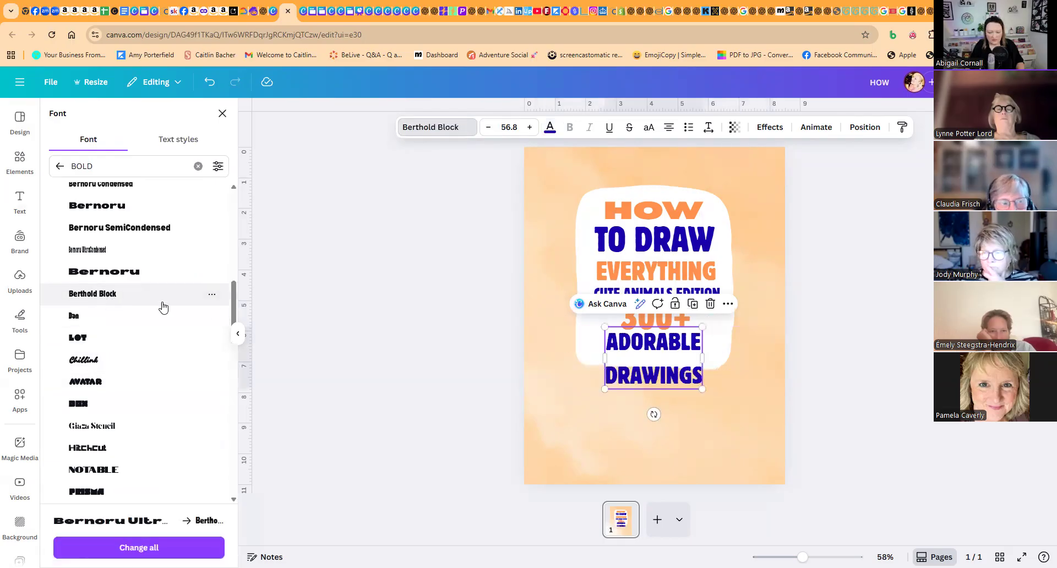
- Resize "ADORABLE DRAWINGS" to 50.1 with line spacing 0.83 and letter spacing 116, widening its text box slightly to centre it
{"action": "left_click", "coordinate": [710, 129]}
{"action": "left_click_drag", "start_coordinate": [691, 211], "coordinate": [665, 212]}
{"action": "left_click_drag", "start_coordinate": [707, 374], "coordinate": [693, 370]}
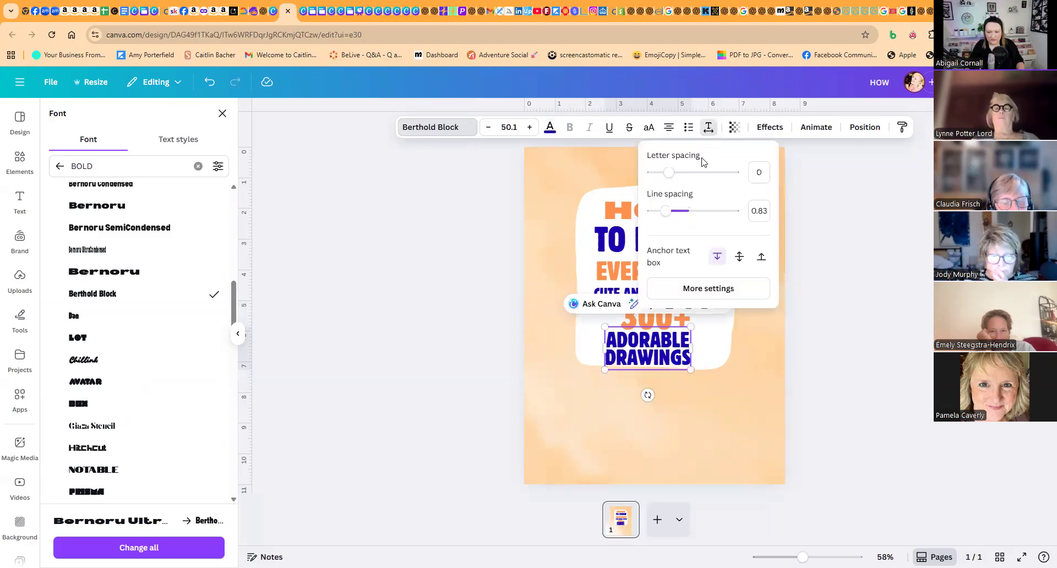
{"action": "left_click_drag", "start_coordinate": [670, 174], "coordinate": [678, 173]}
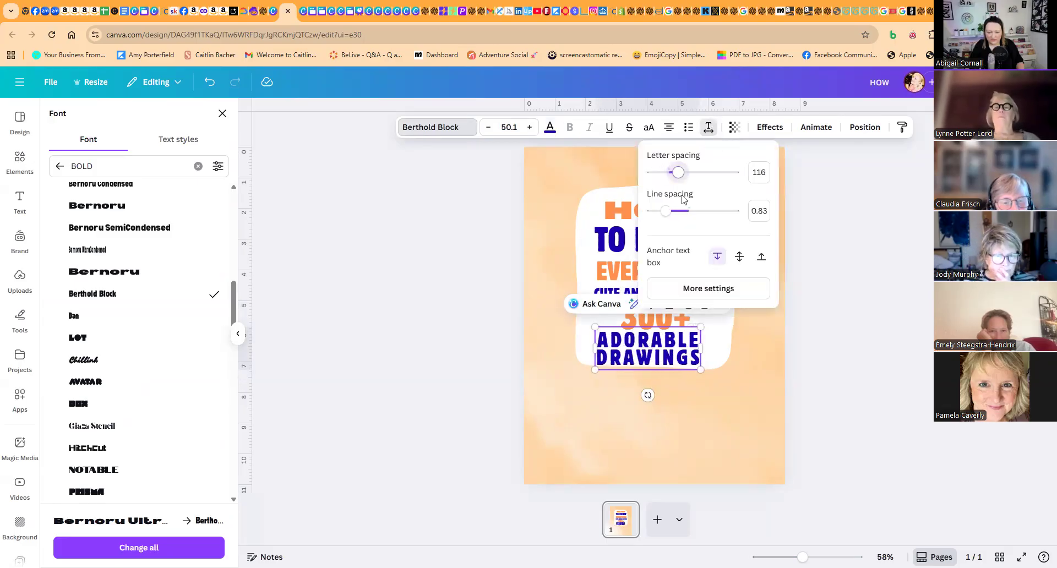
{"action": "left_click", "coordinate": [707, 351]}
{"action": "left_click_drag", "start_coordinate": [707, 350], "coordinate": [716, 351]}
{"action": "left_click", "coordinate": [709, 127]}
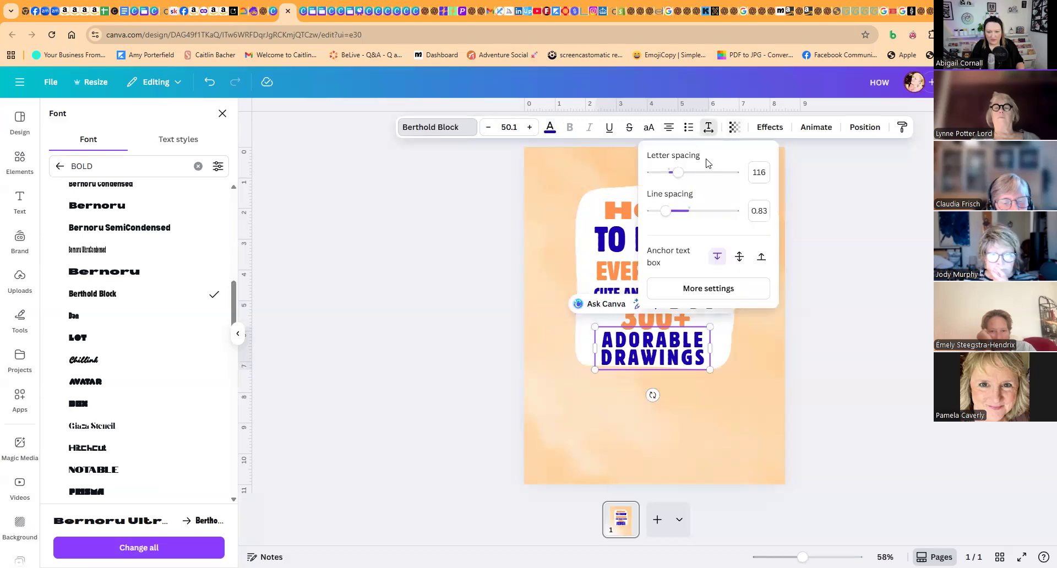
- Set the "ADORABLE DRAWINGS" line spacing to 1 and extend the white panel downward with a duplicate of its lower shape placed behind that text
{"action": "left_click_drag", "start_coordinate": [668, 213], "coordinate": [672, 213]}
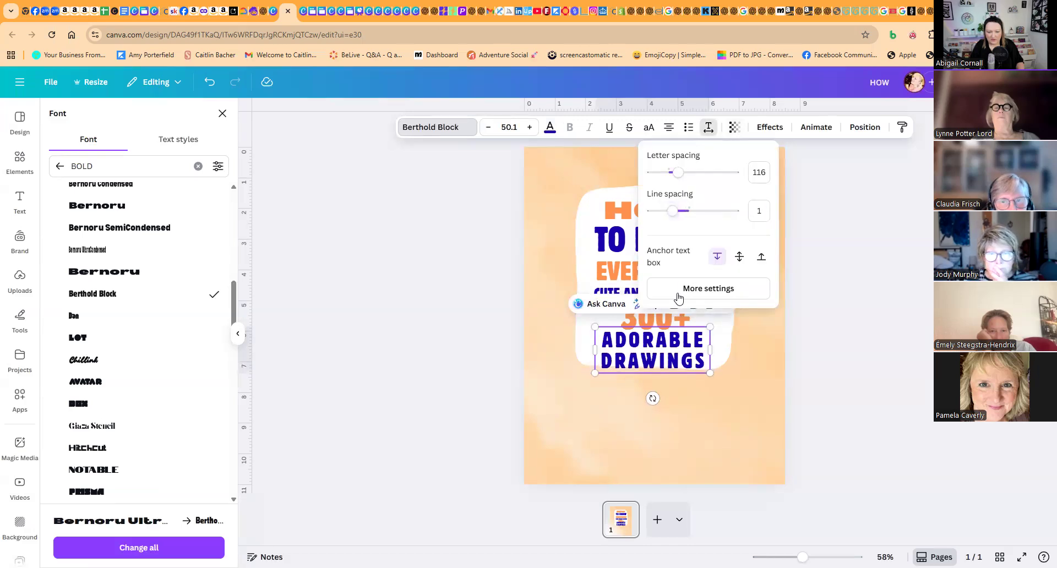
{"action": "left_click", "coordinate": [581, 325]}
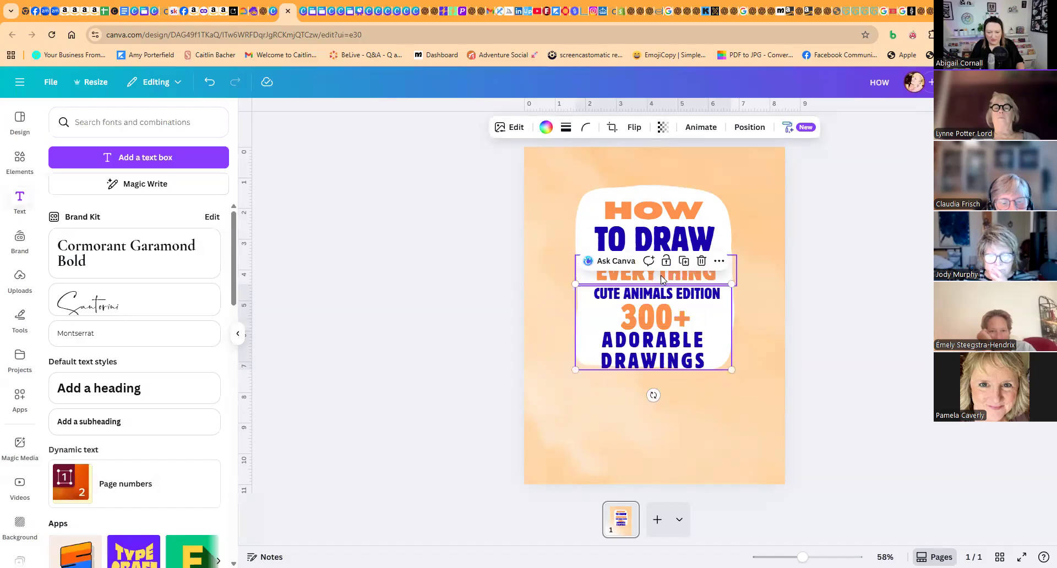
{"action": "left_click", "coordinate": [684, 265]}
{"action": "left_click_drag", "start_coordinate": [702, 315], "coordinate": [698, 322]}
{"action": "left_click", "coordinate": [757, 128]}
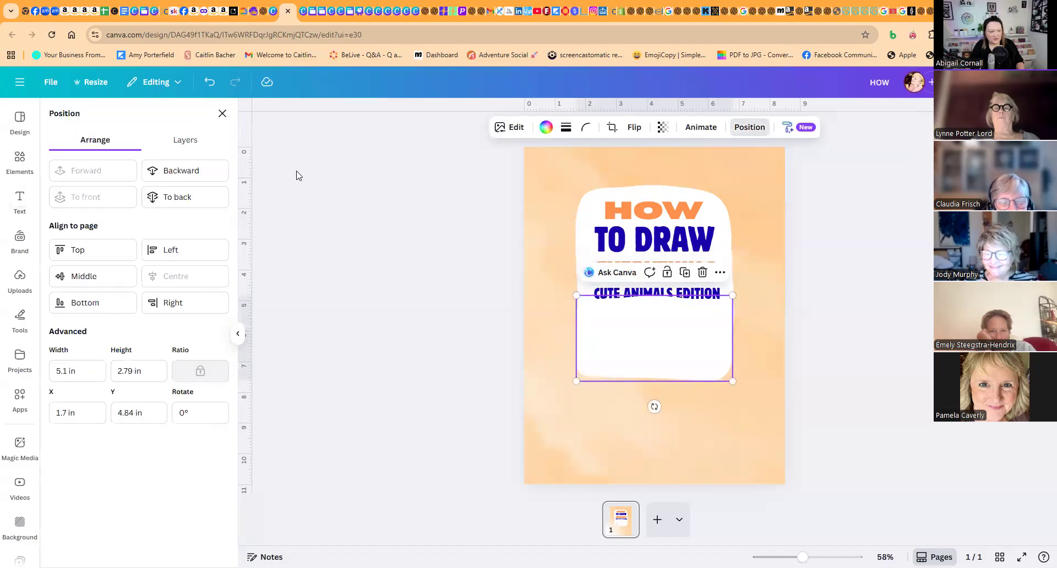
{"action": "left_click", "coordinate": [212, 171]}
{"action": "left_click", "coordinate": [213, 171]}
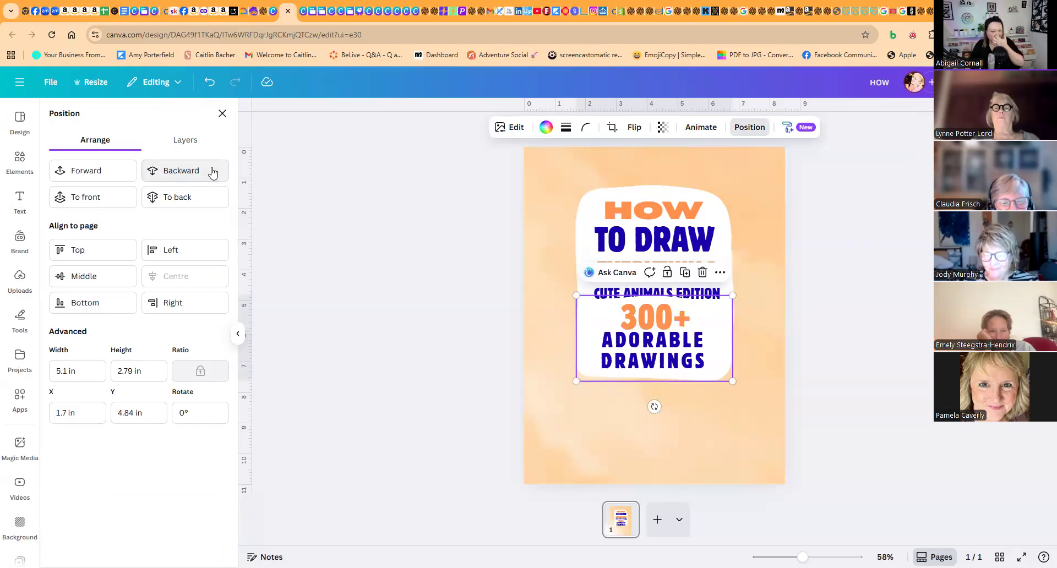
{"action": "left_click", "coordinate": [540, 315]}
{"action": "double_click", "coordinate": [540, 314]}
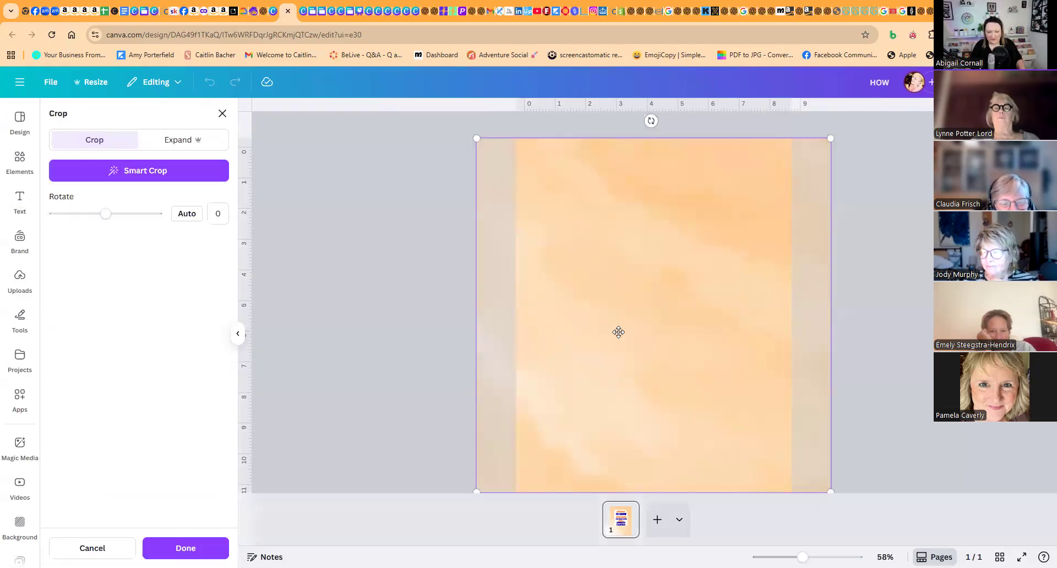
{"action": "left_click", "coordinate": [399, 255]}
- Delete the "ADORABLE DRAWINGS" text and place a new subheading reading "adorable drawings" below "300+"
{"action": "left_click_drag", "start_coordinate": [656, 384], "coordinate": [371, 288]}
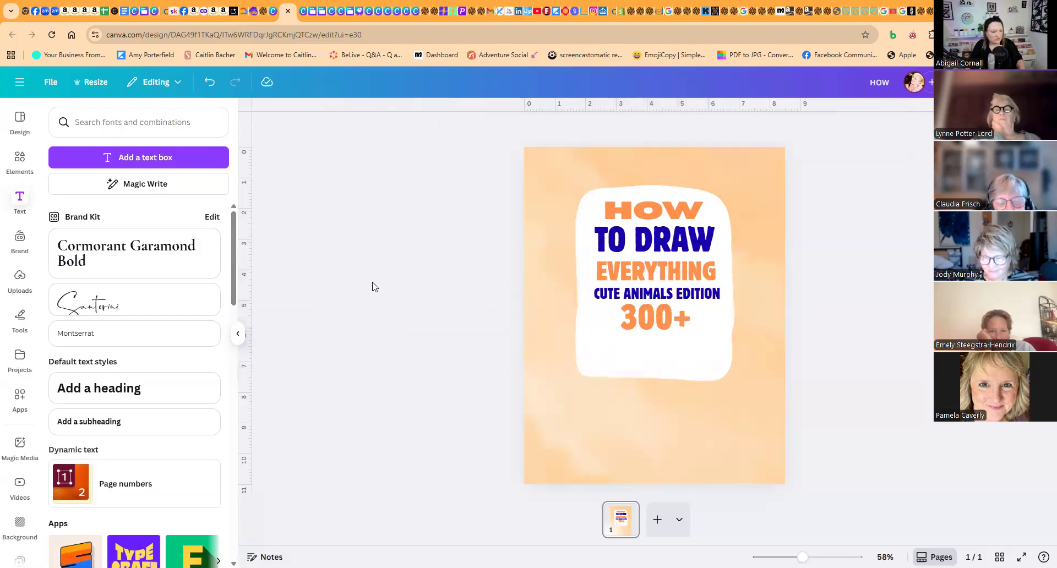
{"action": "left_click", "coordinate": [149, 426]}
{"action": "key", "text": "BackSpace"}
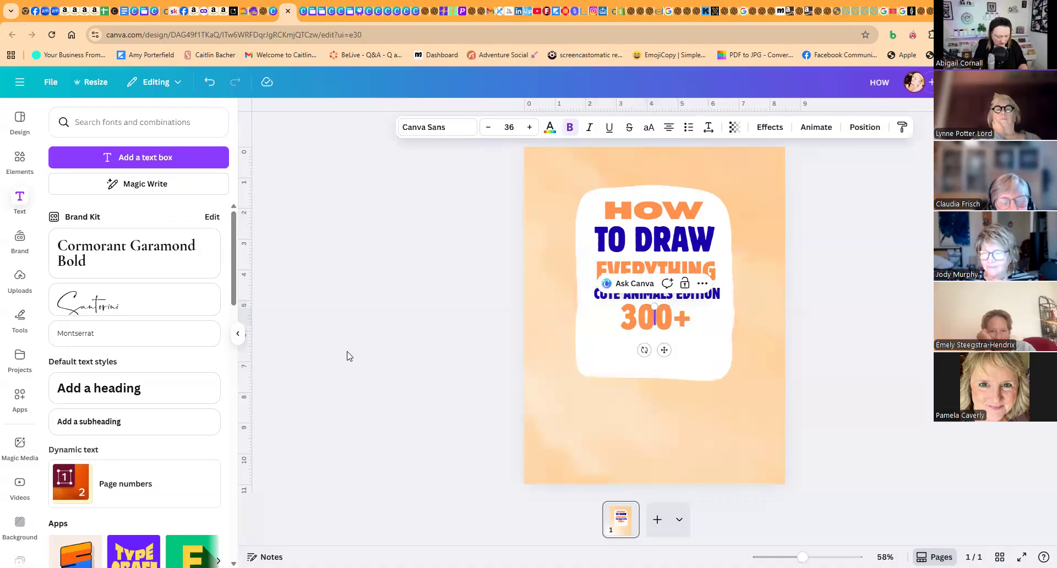
{"action": "type", "text": "adorable"}
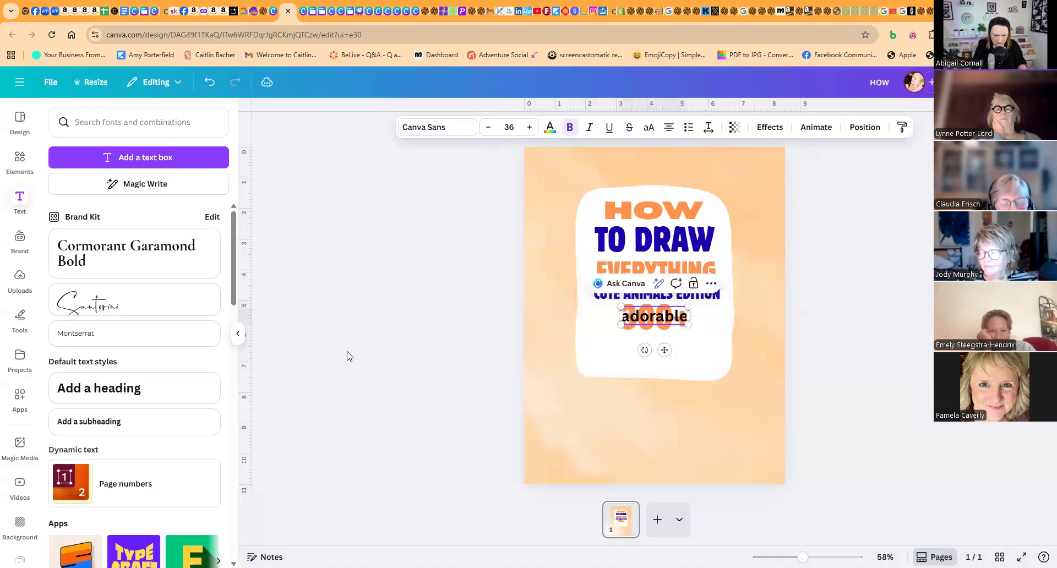
{"action": "type", "text": " drawings"}
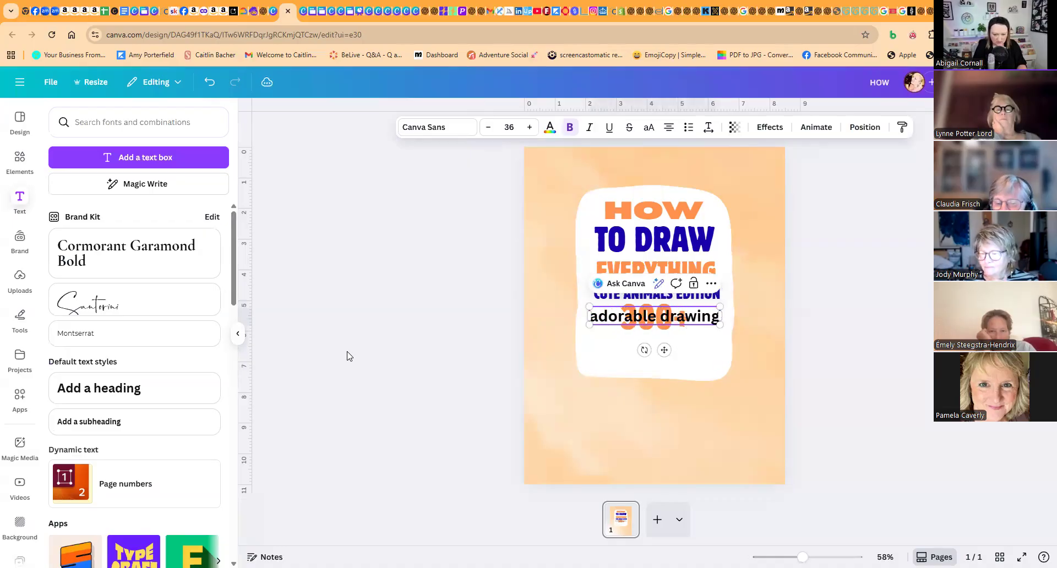
{"action": "left_click", "coordinate": [382, 279]}
{"action": "left_click_drag", "start_coordinate": [654, 320], "coordinate": [654, 348]}
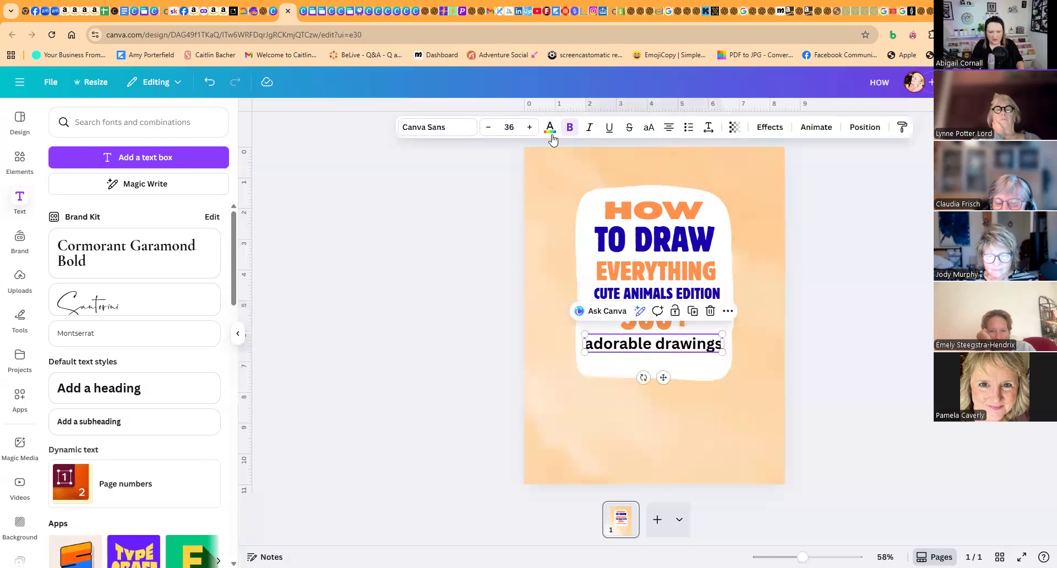
- Colour "adorable drawings" vivid indigo and give it an Outline effect in the same colour with thickness 15
{"action": "left_click", "coordinate": [109, 194]}
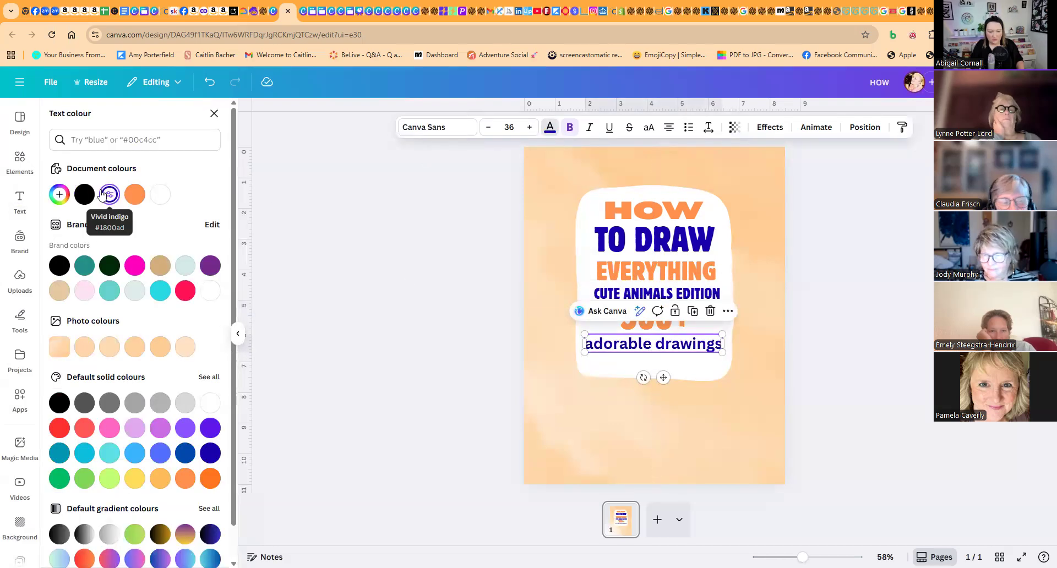
{"action": "left_click", "coordinate": [770, 127]}
{"action": "left_click", "coordinate": [193, 248]}
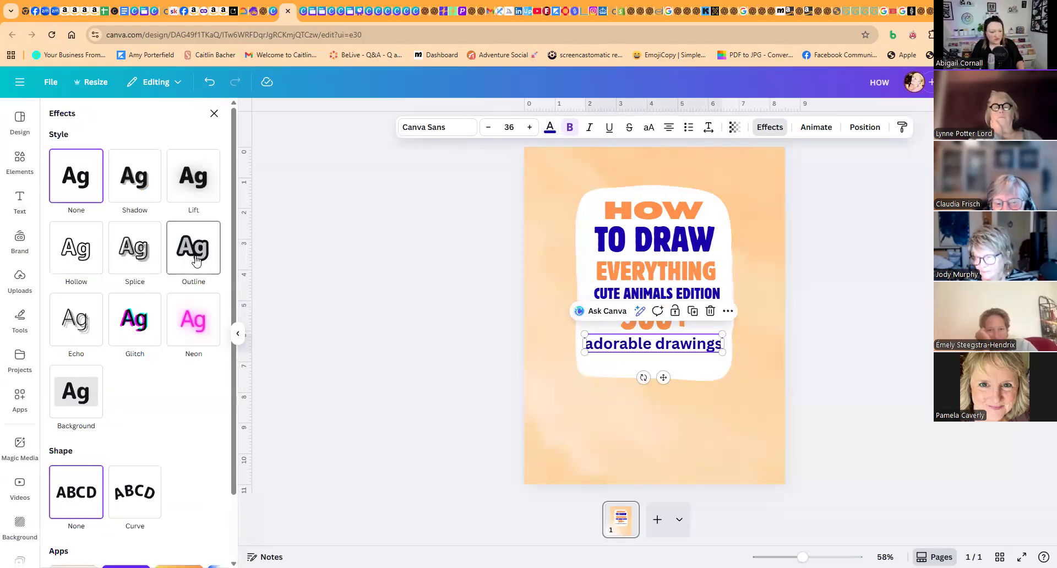
{"action": "left_click", "coordinate": [210, 345]}
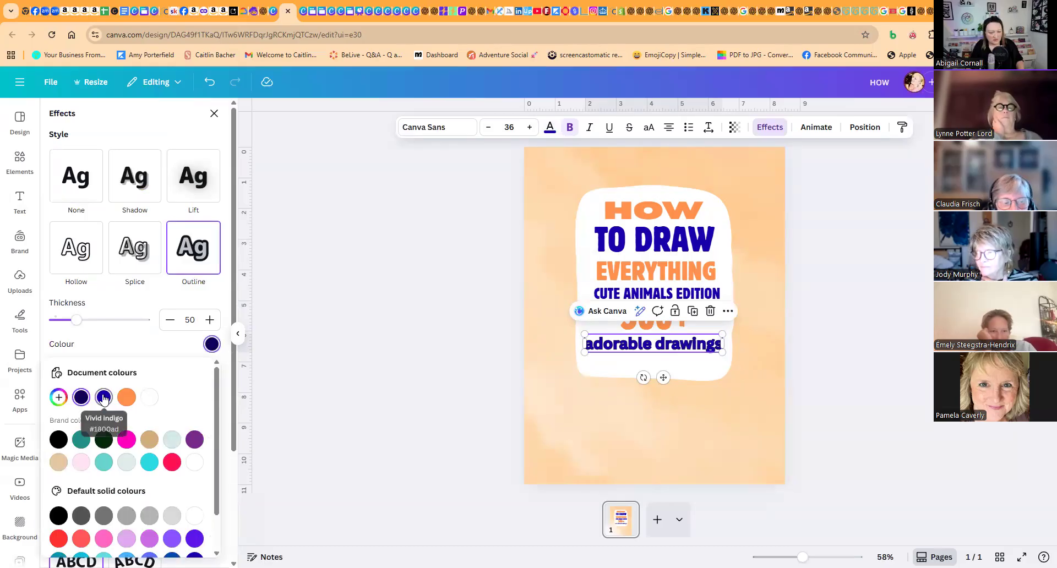
{"action": "left_click_drag", "start_coordinate": [77, 321], "coordinate": [60, 324]}
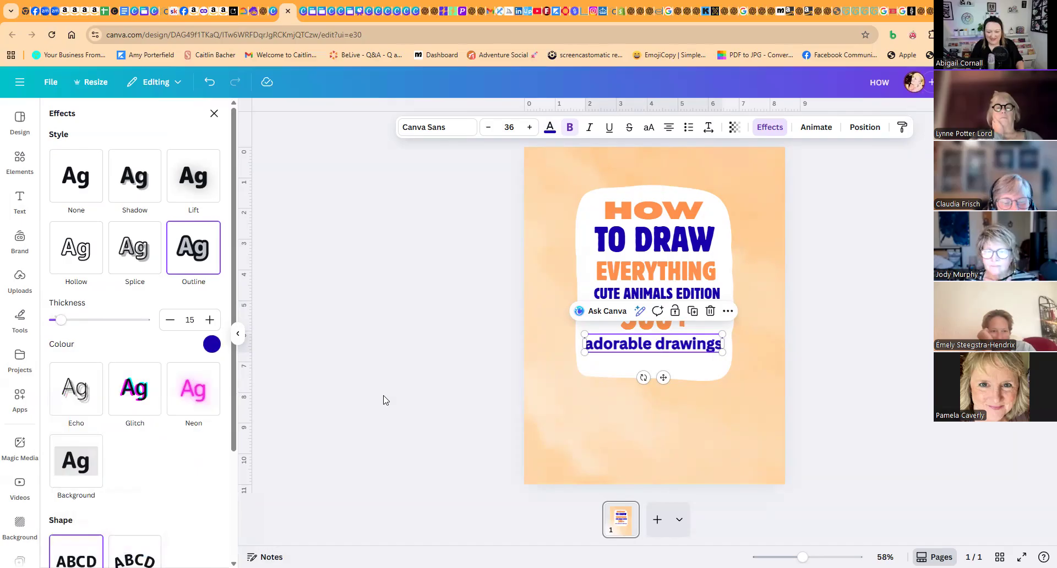
{"action": "left_click", "coordinate": [418, 368]}
{"action": "left_click", "coordinate": [560, 401]}
{"action": "left_click", "coordinate": [482, 367]}
- Nudge "adorable drawings" slightly further below "300+" and make it italic
{"action": "left_click", "coordinate": [680, 326]}
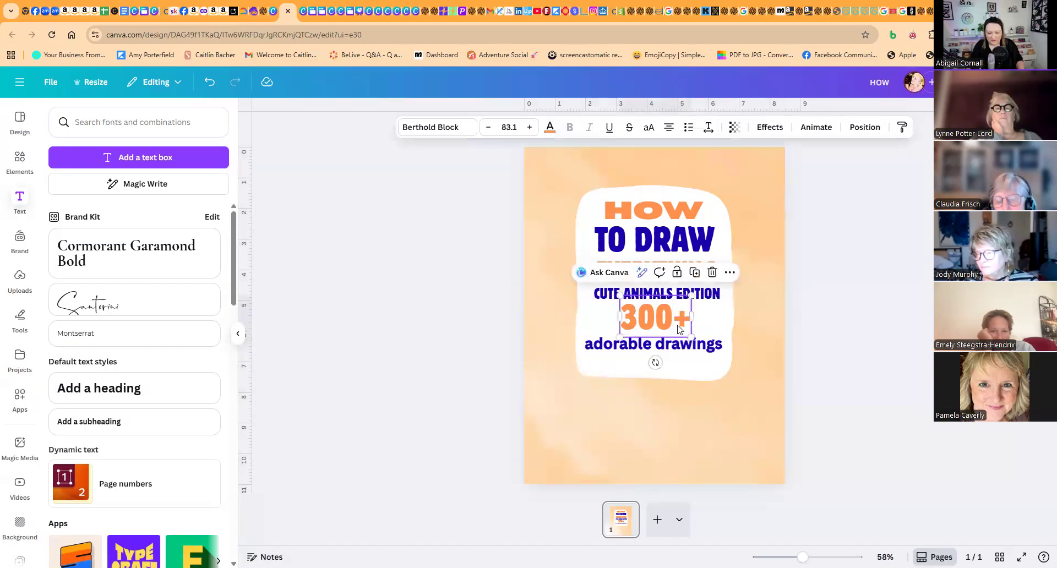
{"action": "left_click_drag", "start_coordinate": [675, 342], "coordinate": [675, 347]}
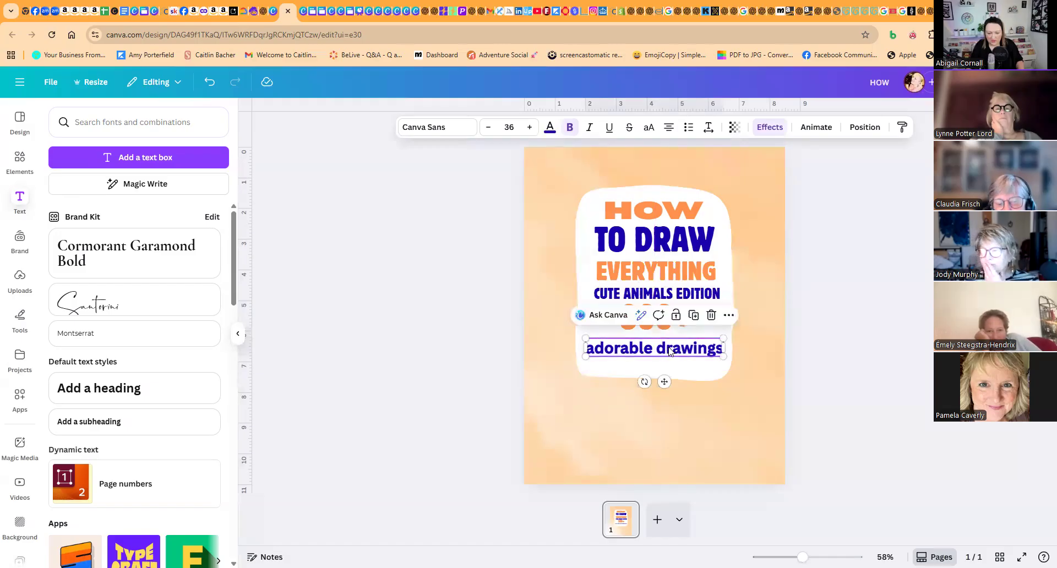
{"action": "left_click", "coordinate": [589, 127]}
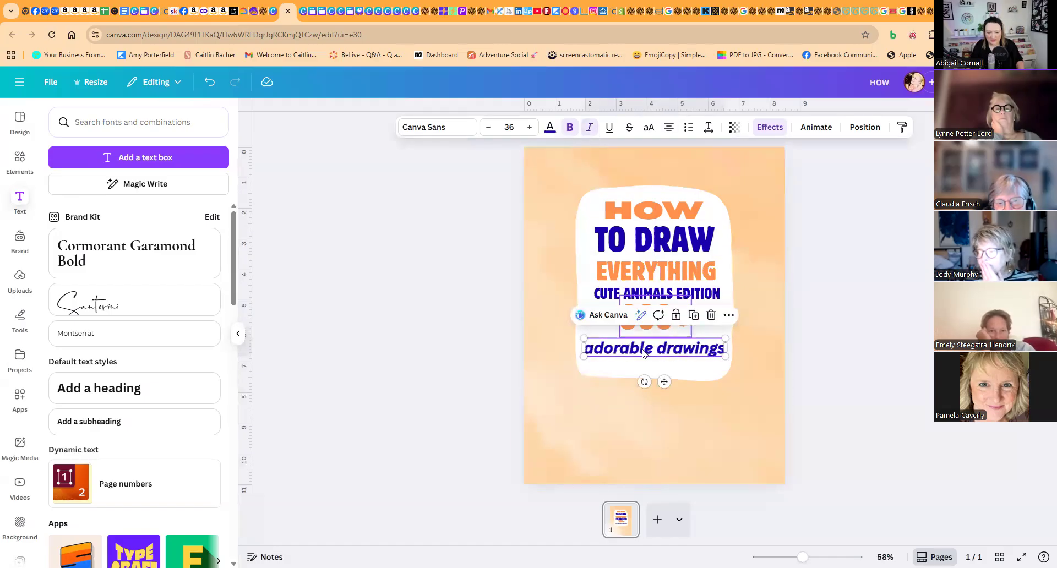
- Find Handwriting fonts for "adorable drawings" and try Playwrite US Trad, Apricots, Beth Ellen and Brittany on it
{"action": "left_click", "coordinate": [424, 127]}
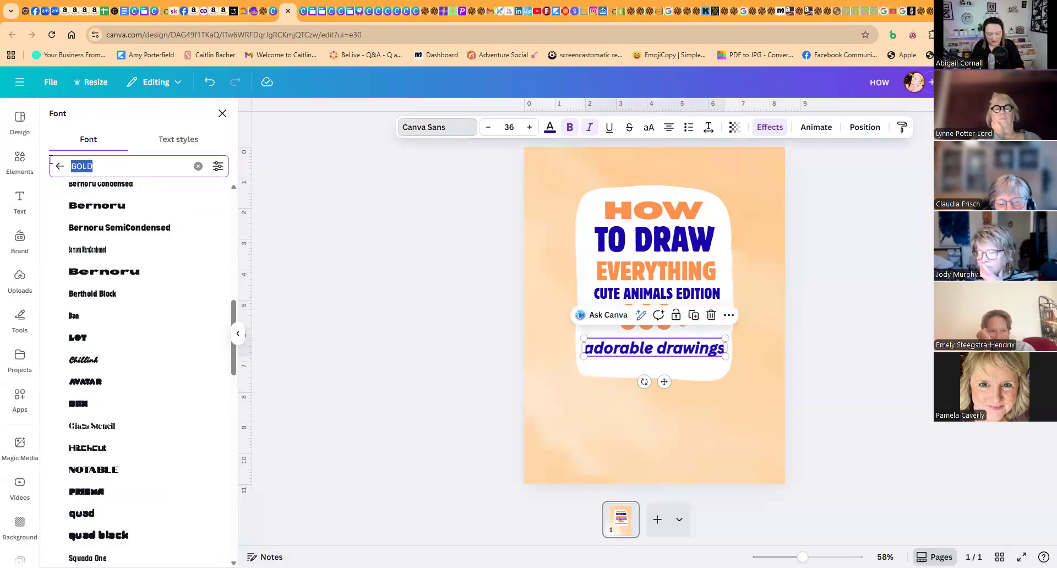
{"action": "key", "text": "BackSpace"}
{"action": "left_click", "coordinate": [95, 147]}
{"action": "left_click", "coordinate": [75, 193]}
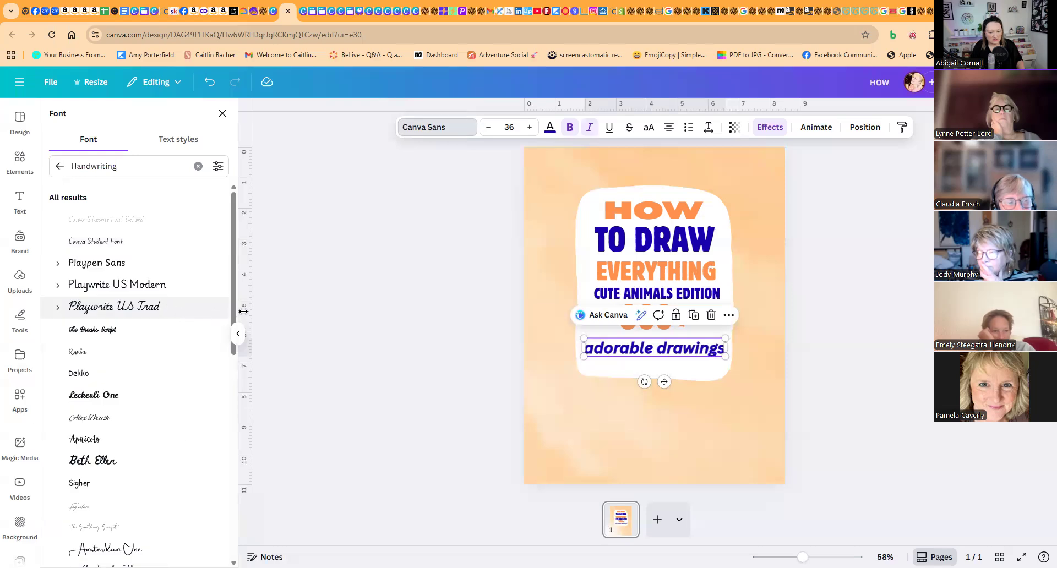
{"action": "left_click", "coordinate": [113, 307]}
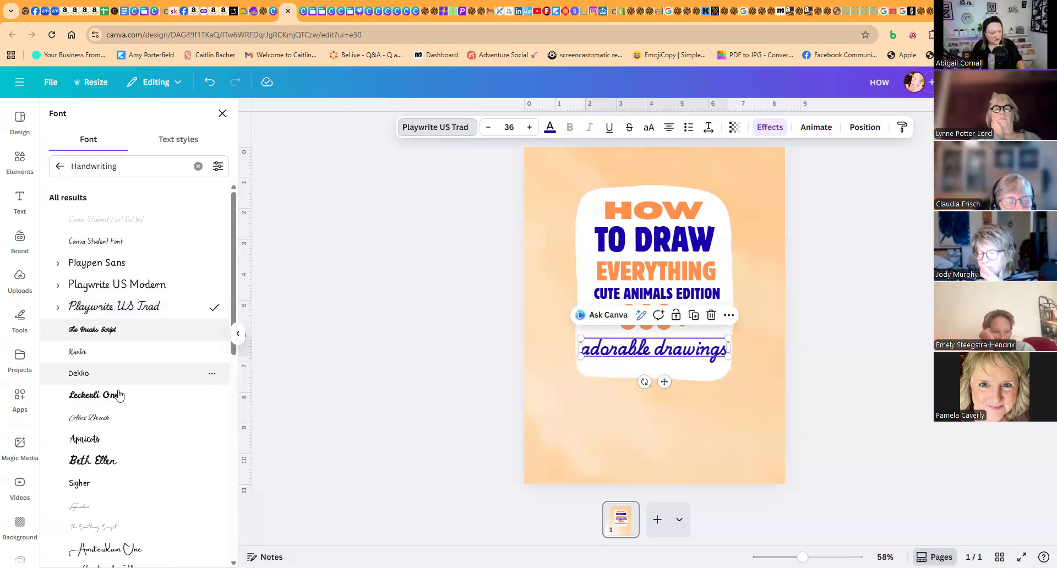
{"action": "left_click", "coordinate": [113, 439]}
{"action": "scroll", "coordinate": [115, 435], "scroll_direction": "down", "scroll_amount": 3}
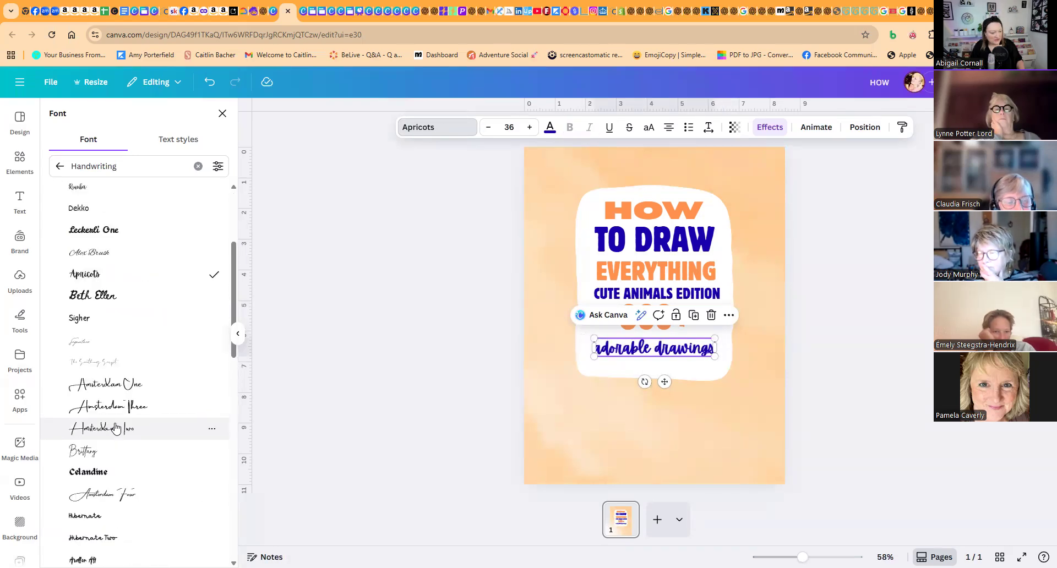
{"action": "left_click", "coordinate": [103, 297]}
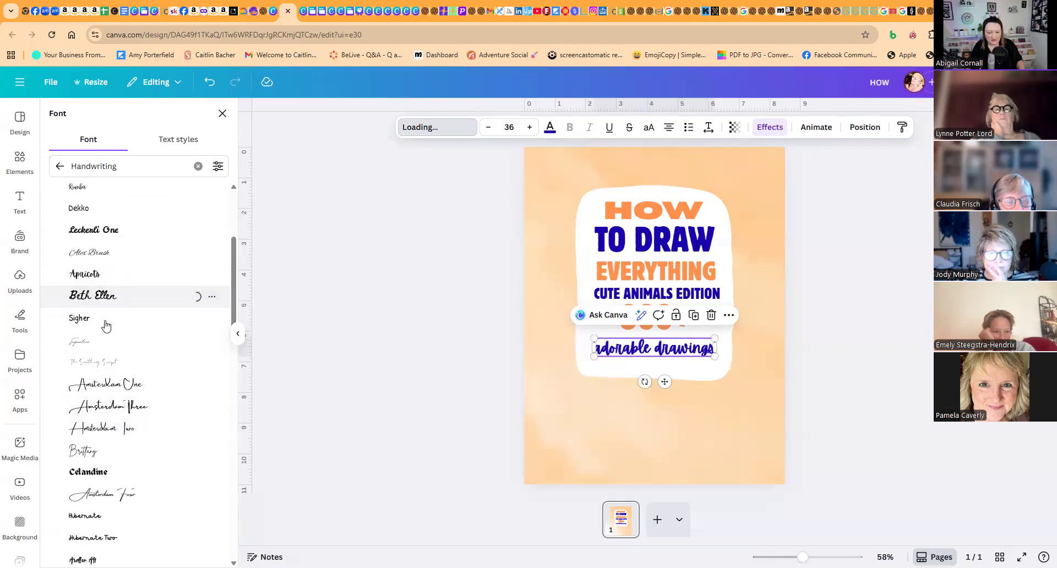
{"action": "scroll", "coordinate": [104, 325], "scroll_direction": "down", "scroll_amount": 3}
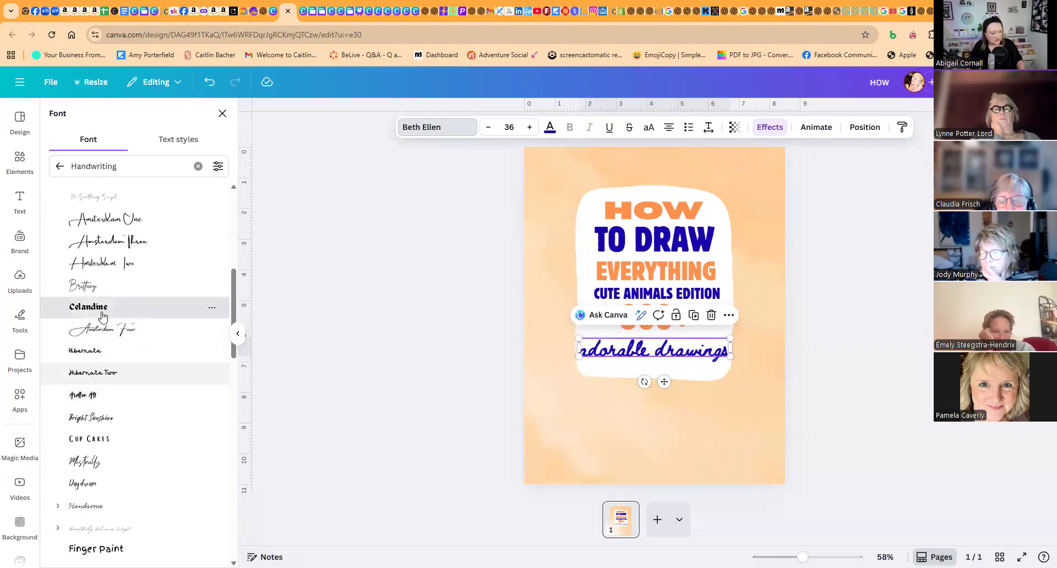
{"action": "left_click", "coordinate": [99, 286]}
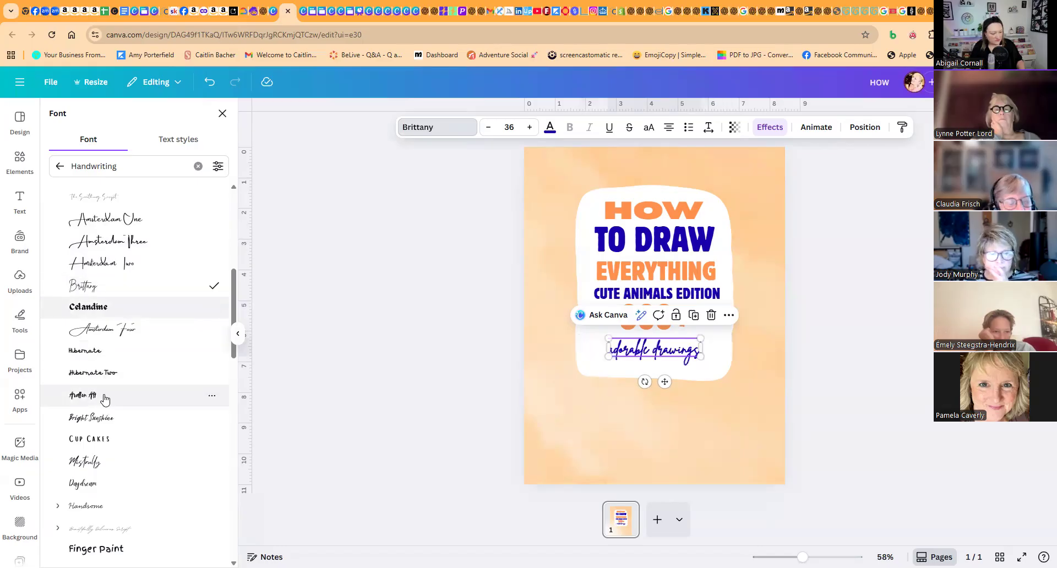
{"action": "scroll", "coordinate": [105, 399], "scroll_direction": "down", "scroll_amount": 3}
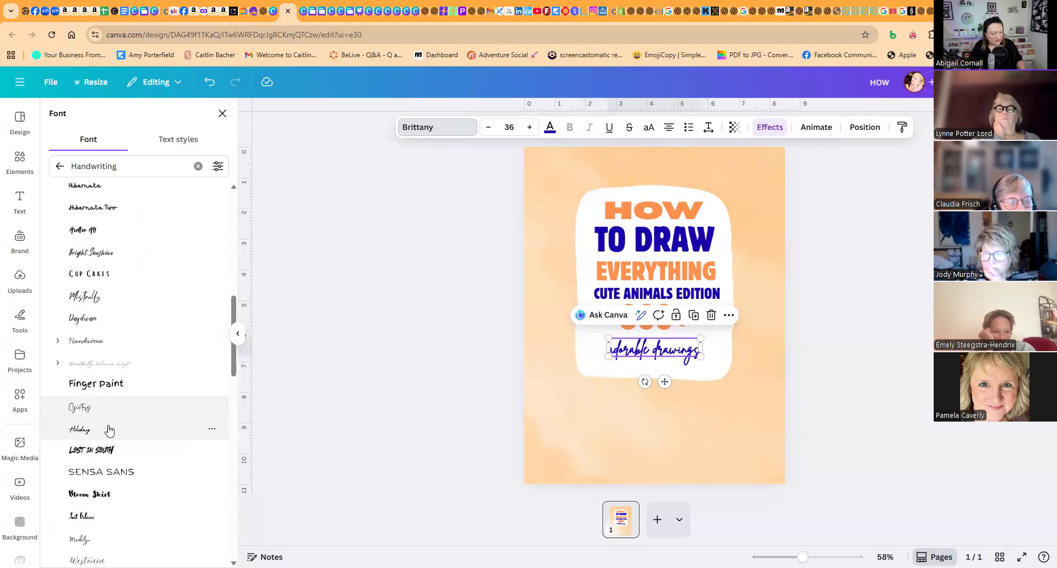
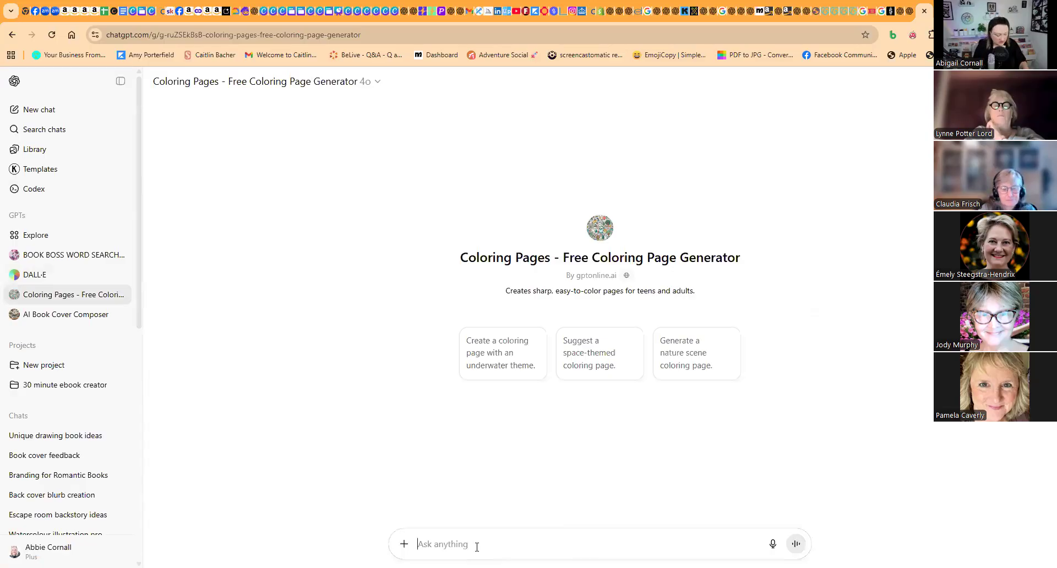
- Ask the Coloring Pages GPT to draw "a really cute kawaii llama wearing Moroccan clothing and sunglasses"
{"action": "type", "text": "pLEAS"}
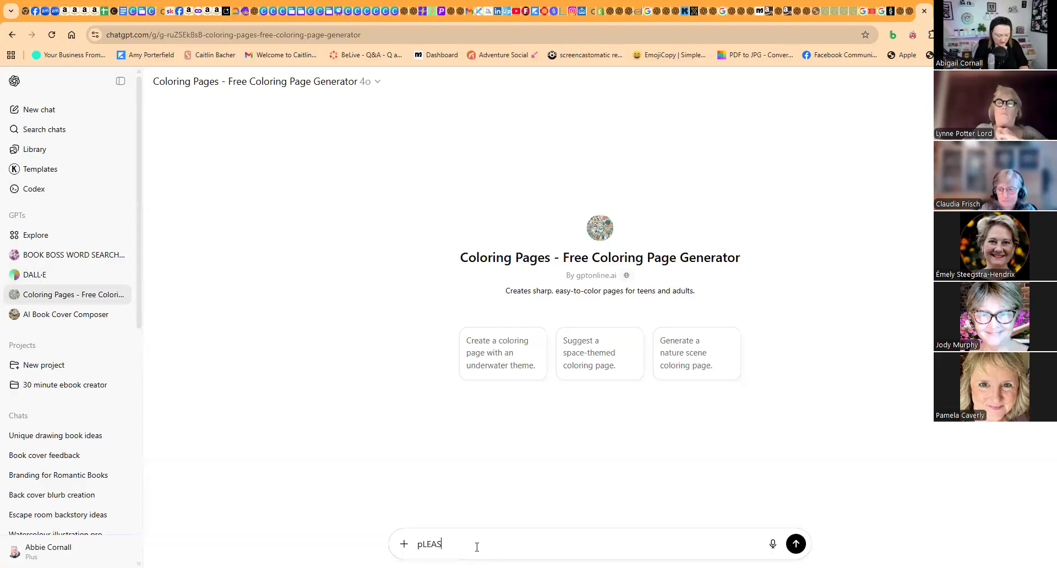
{"action": "type", "text": "E DRAW ME A"}
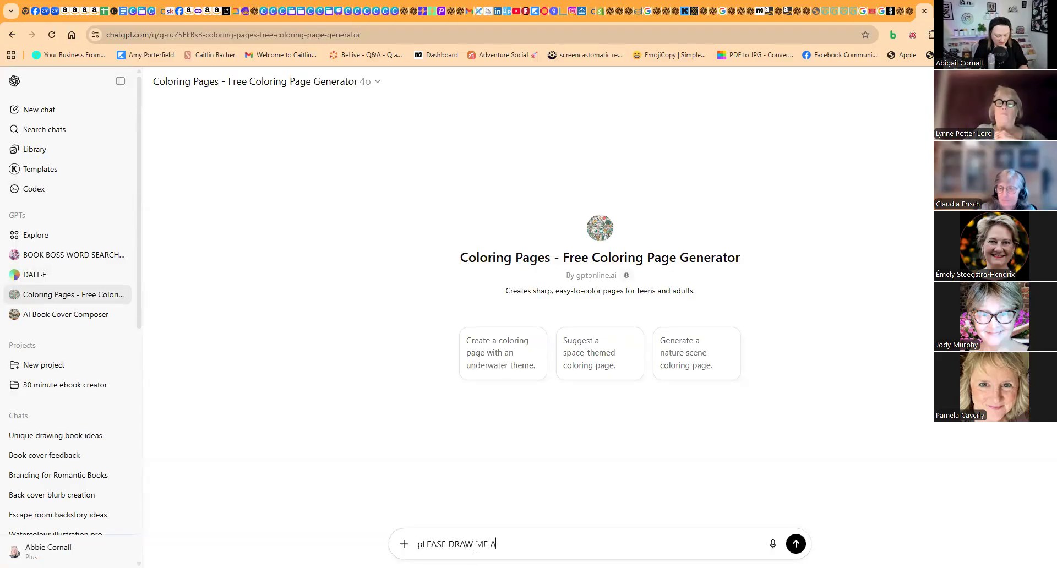
{"action": "type", "text": " REALLY CUTE KAWA"}
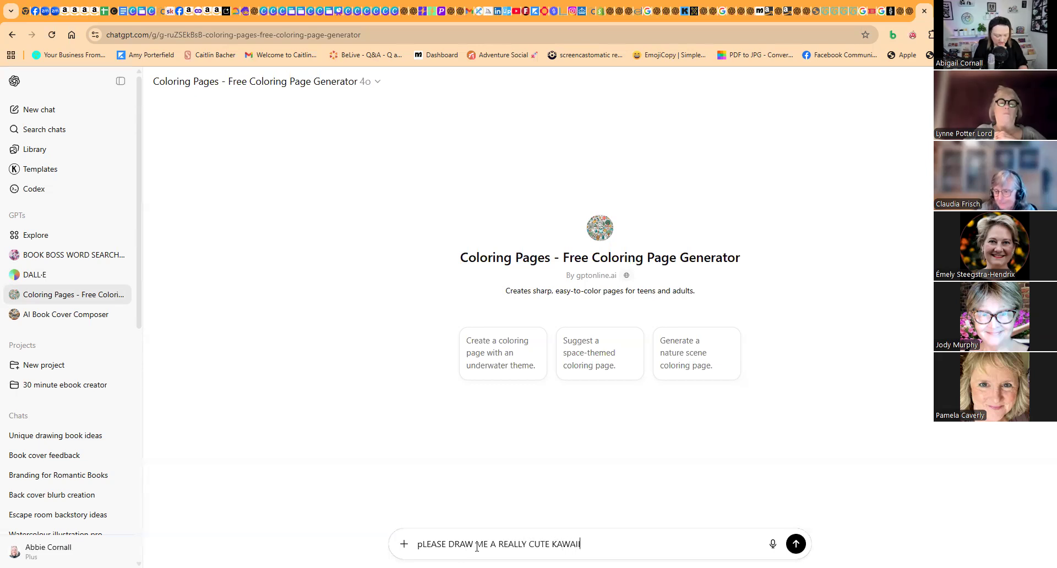
{"action": "type", "text": "II LLAM"}
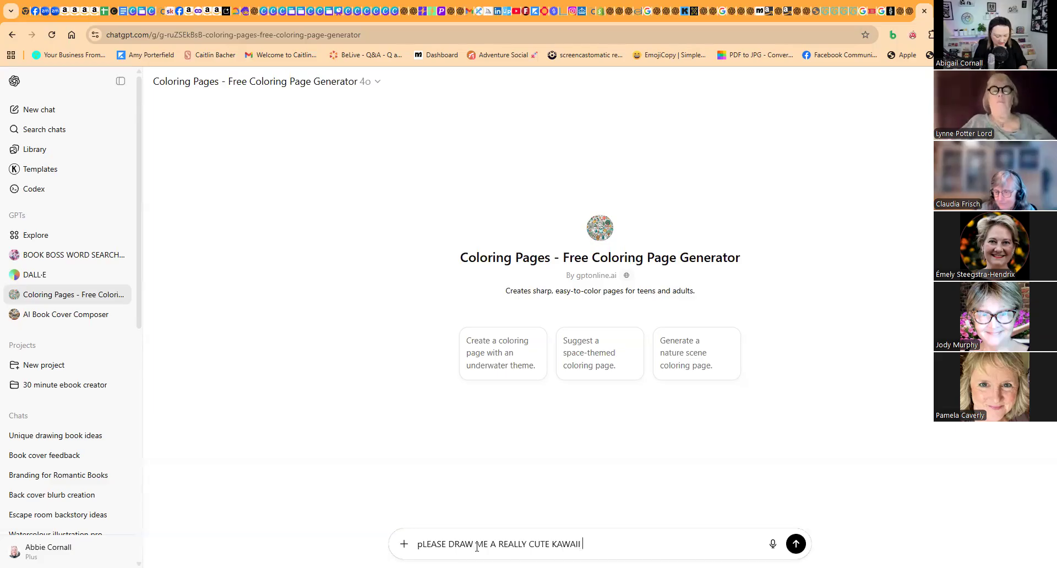
{"action": "type", "text": "A WEARING "}
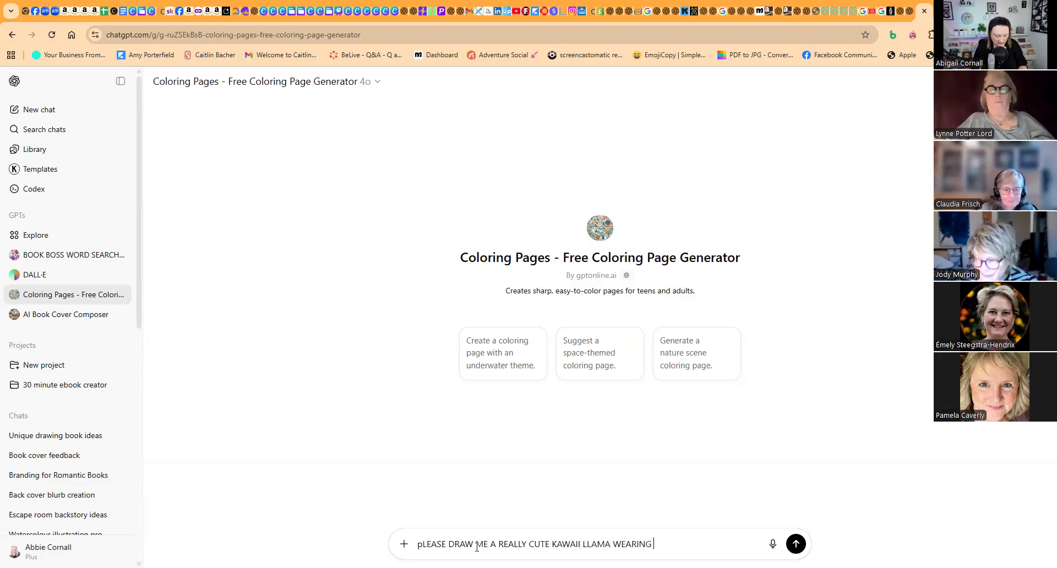
{"action": "type", "text": "MORO"}
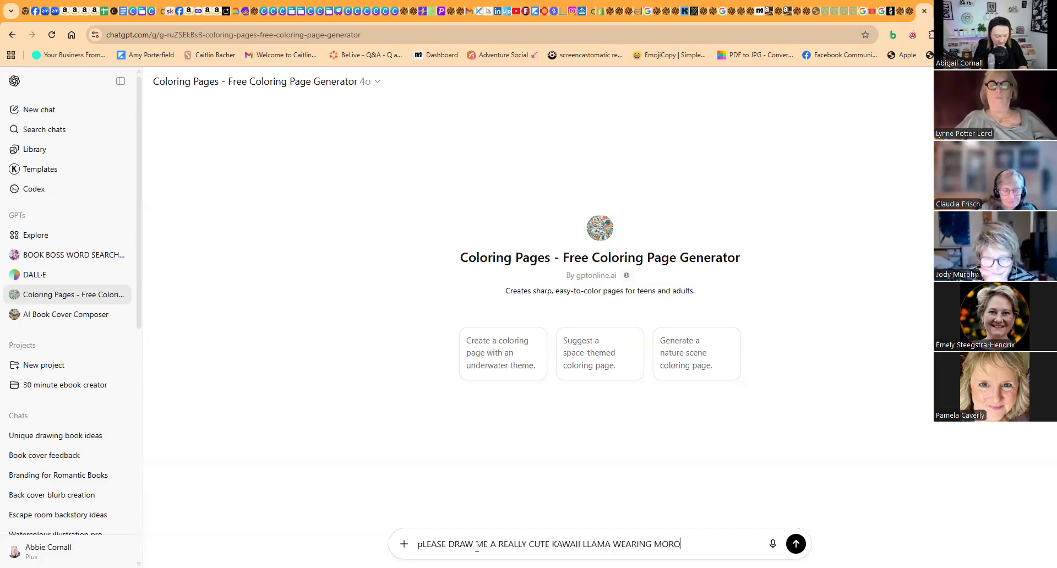
{"action": "type", "text": "CCAN CLOTHING AND"}
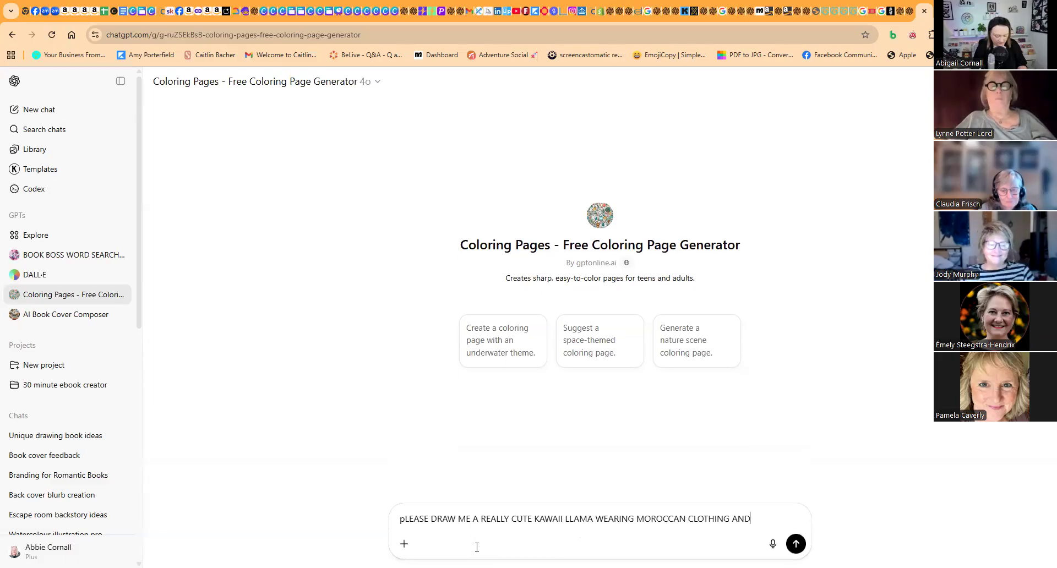
{"action": "type", "text": " SUNGLASSES"}
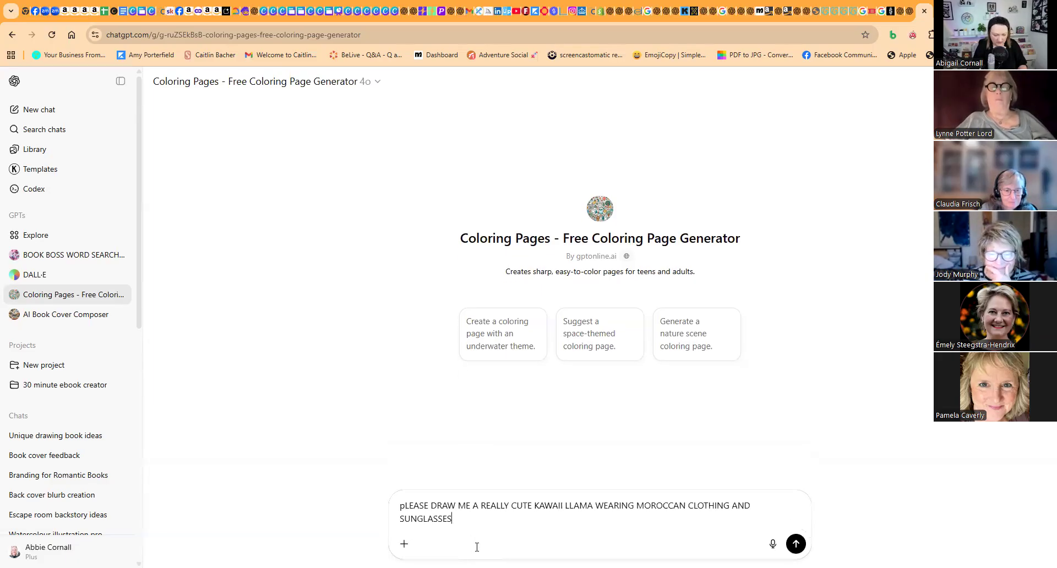
{"action": "left_click", "coordinate": [796, 544]}
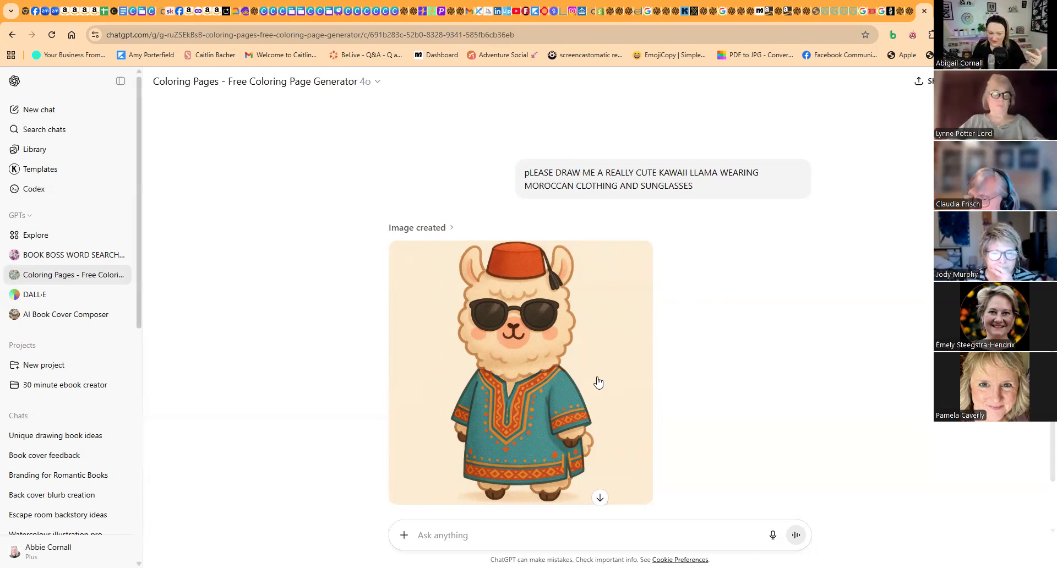
{"action": "mouse_move", "coordinate": [598, 383]}
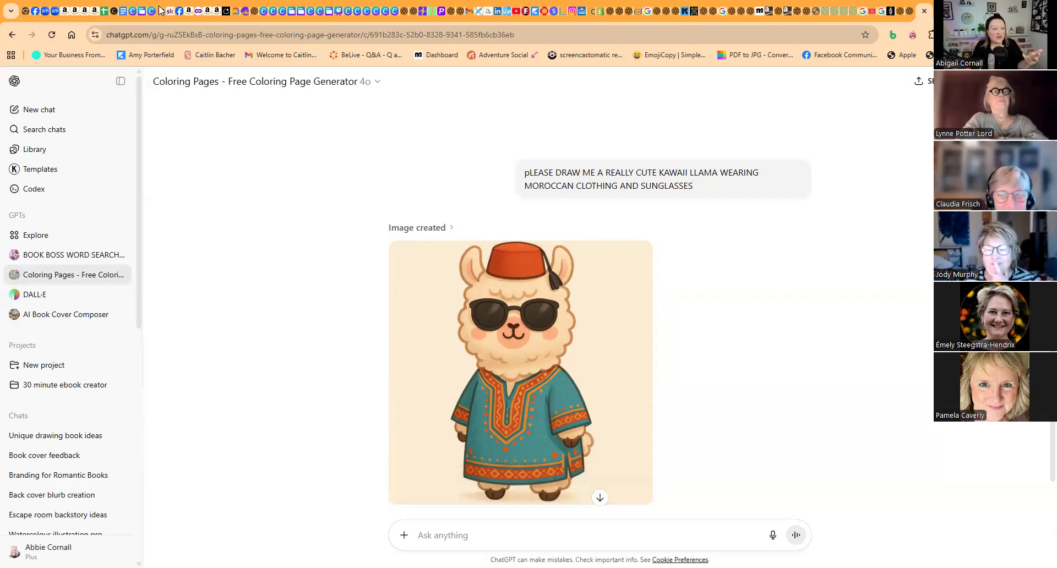
- Switch to Google AI Studio and open a fresh chat at aistudio.google.com/prompts/new_chat in a new browser tab
{"action": "left_click", "coordinate": [221, 14]}
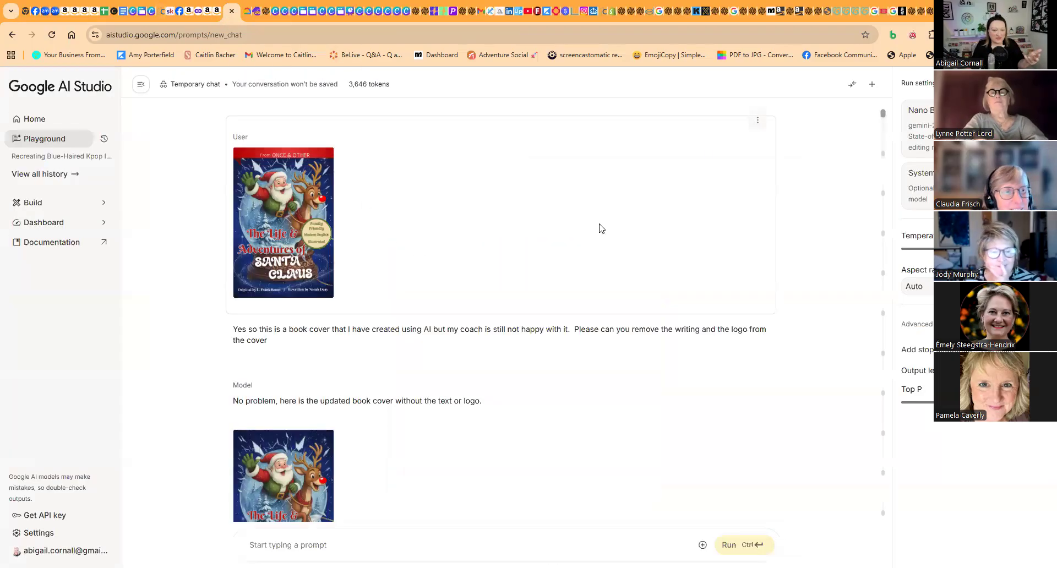
{"action": "left_click", "coordinate": [874, 87]}
{"action": "left_click", "coordinate": [873, 86]}
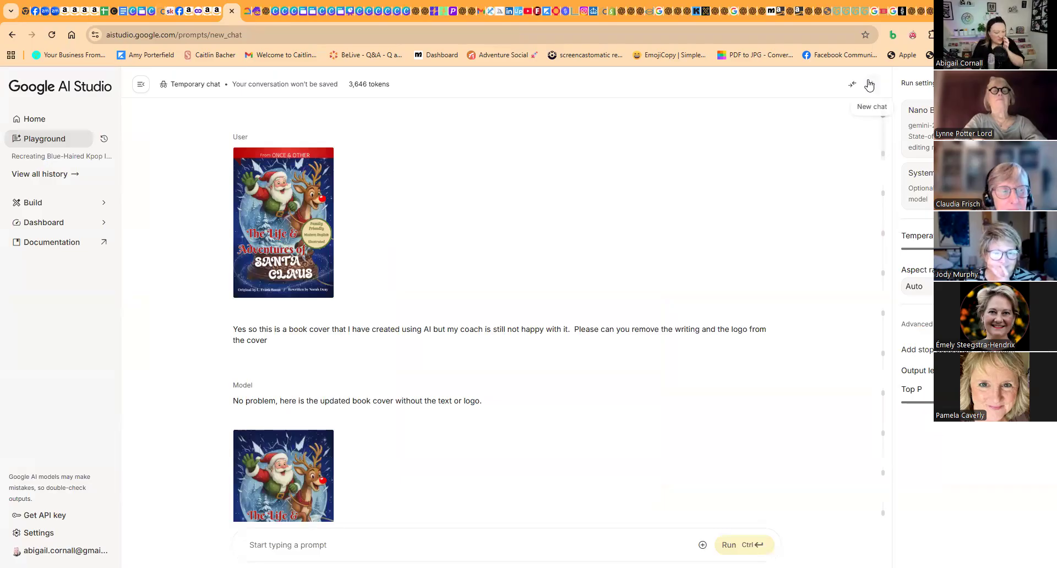
{"action": "left_click", "coordinate": [87, 36]}
{"action": "key", "text": "ctrl+c"}
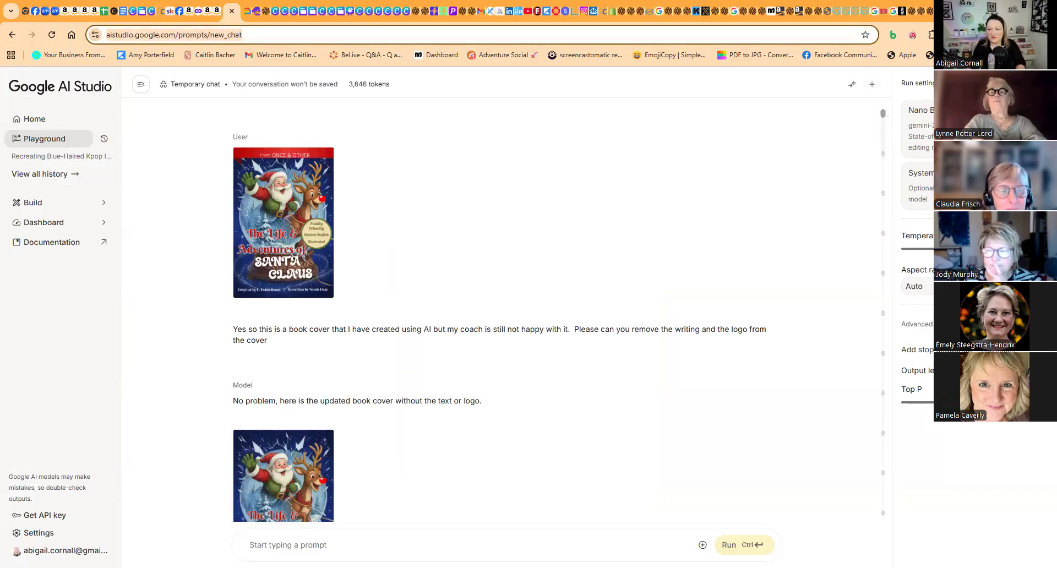
{"action": "key", "text": "ctrl+t"}
{"action": "left_click", "coordinate": [276, 33]}
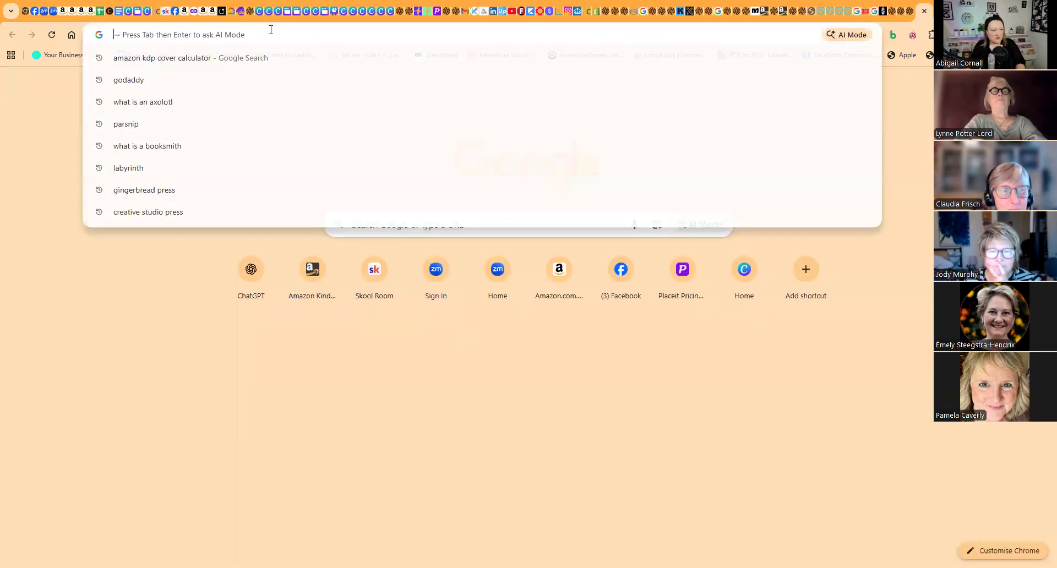
{"action": "key", "text": "ctrl+v"}
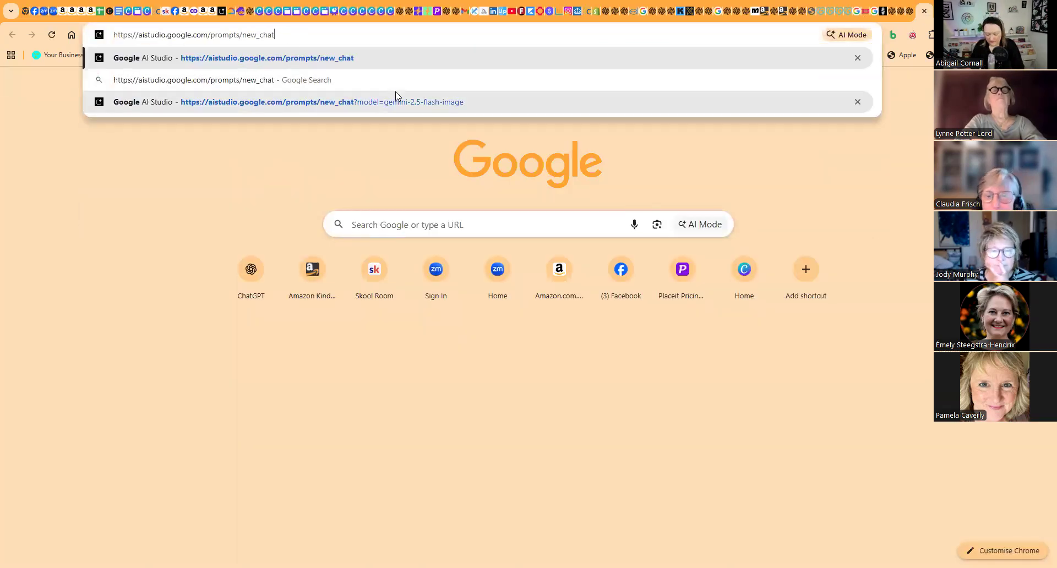
{"action": "key", "text": "Return"}
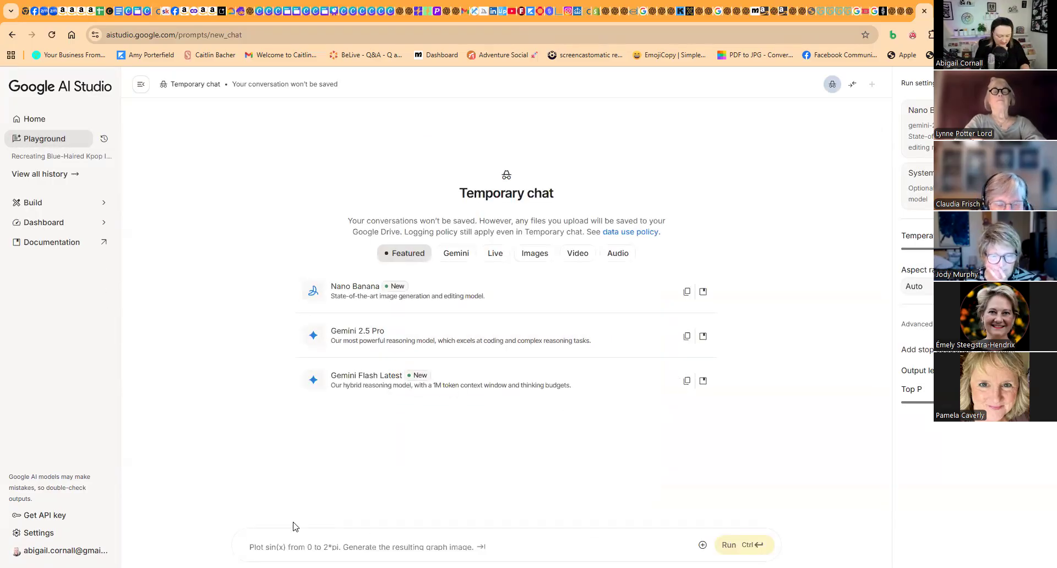
- Run the prompt "Please generate me a black and white outline really cute kawaii llama with moderate detailing"
{"action": "type", "text": "Plea"}
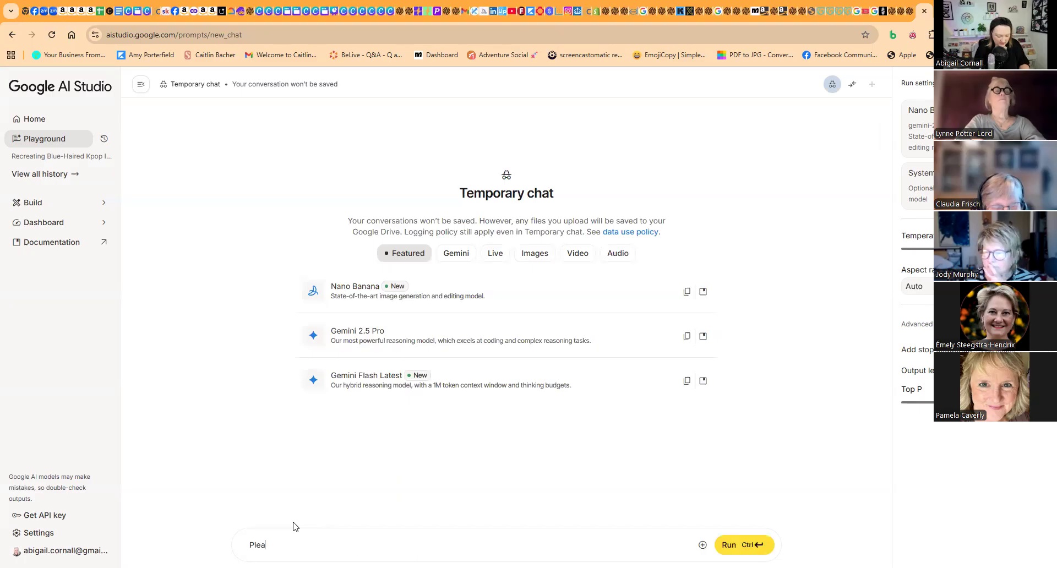
{"action": "type", "text": "se geernerate me a "}
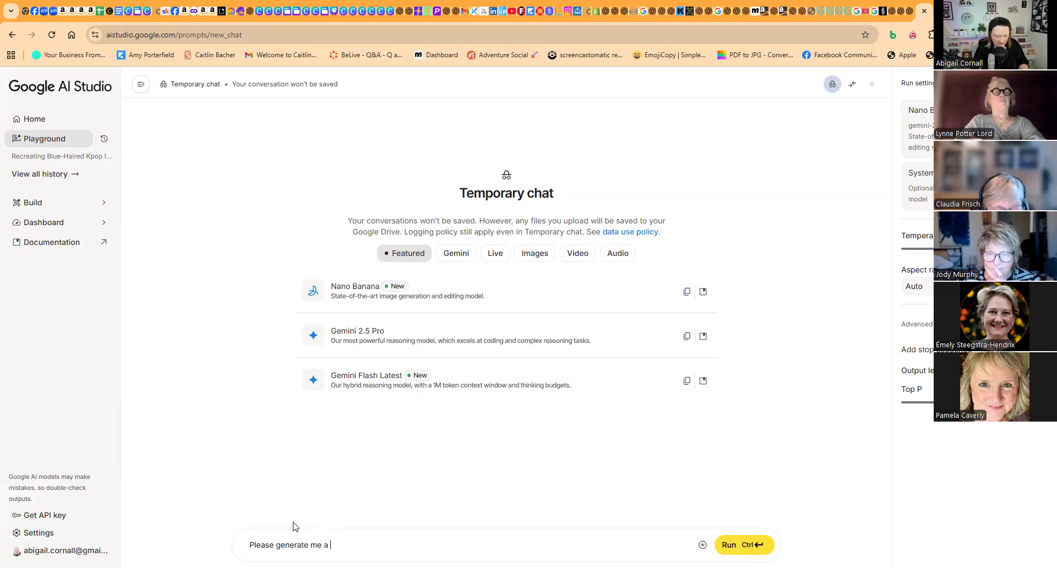
{"action": "type", "text": "black and white outline really cute"}
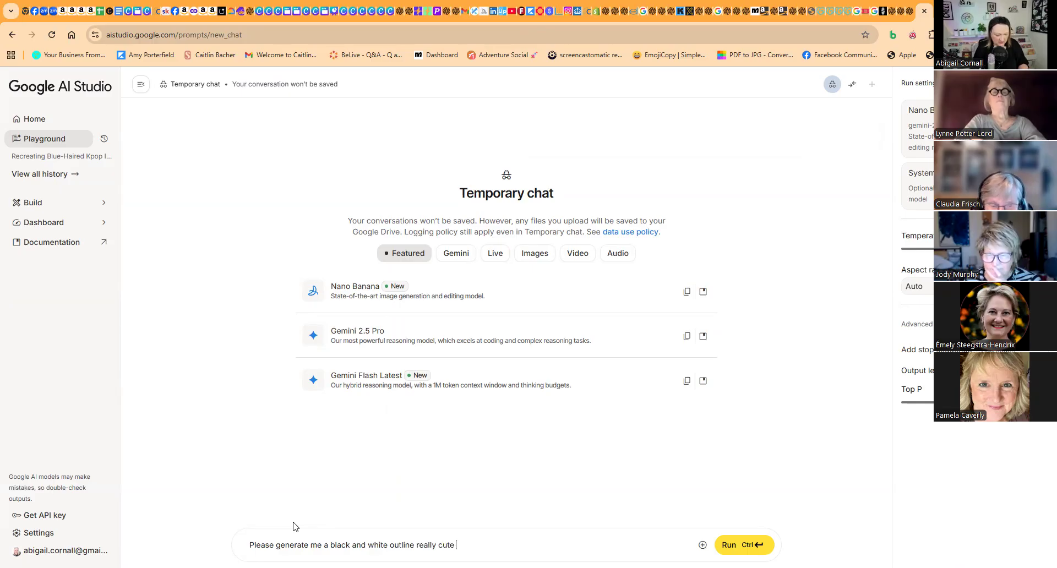
{"action": "type", "text": " kawaii llama with moderate detailing"}
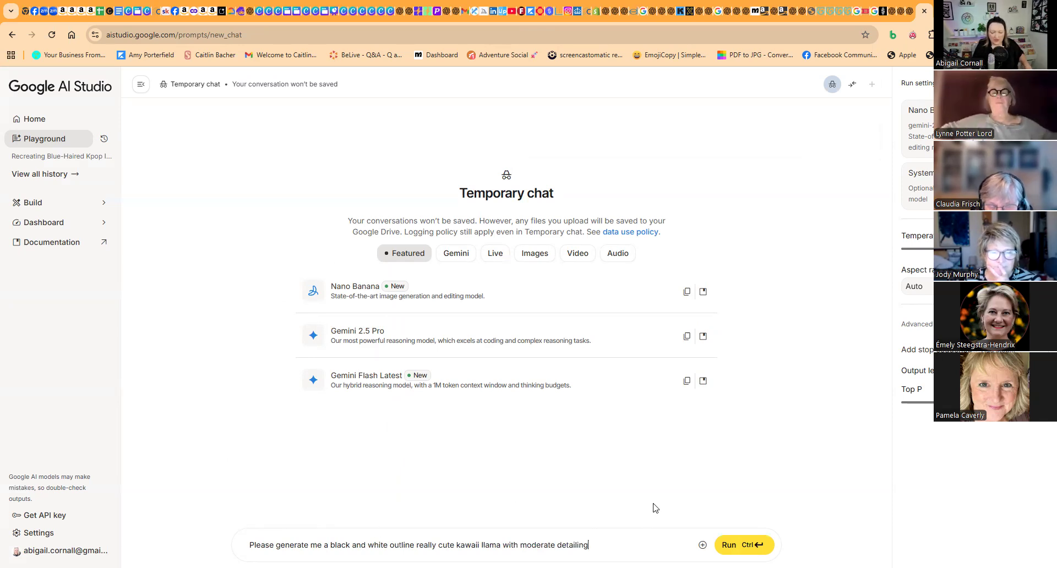
{"action": "left_click", "coordinate": [732, 546]}
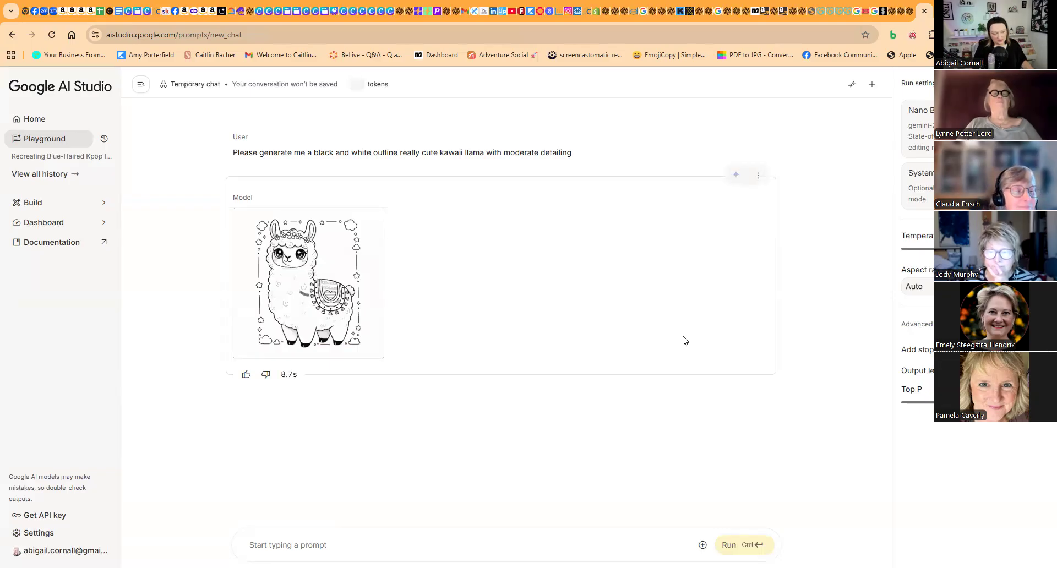
{"action": "mouse_move", "coordinate": [345, 269]}
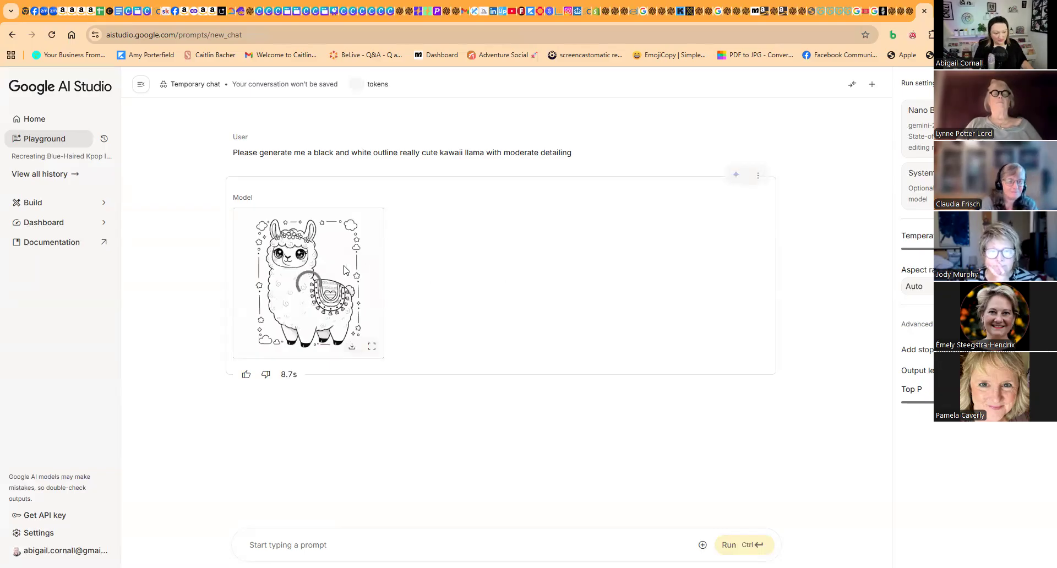
- Run the follow-up prompt "please take away the frame" on the llama outline and compare the new image with the first one
{"action": "left_click", "coordinate": [329, 542]}
{"action": "type", "text": "plea"}
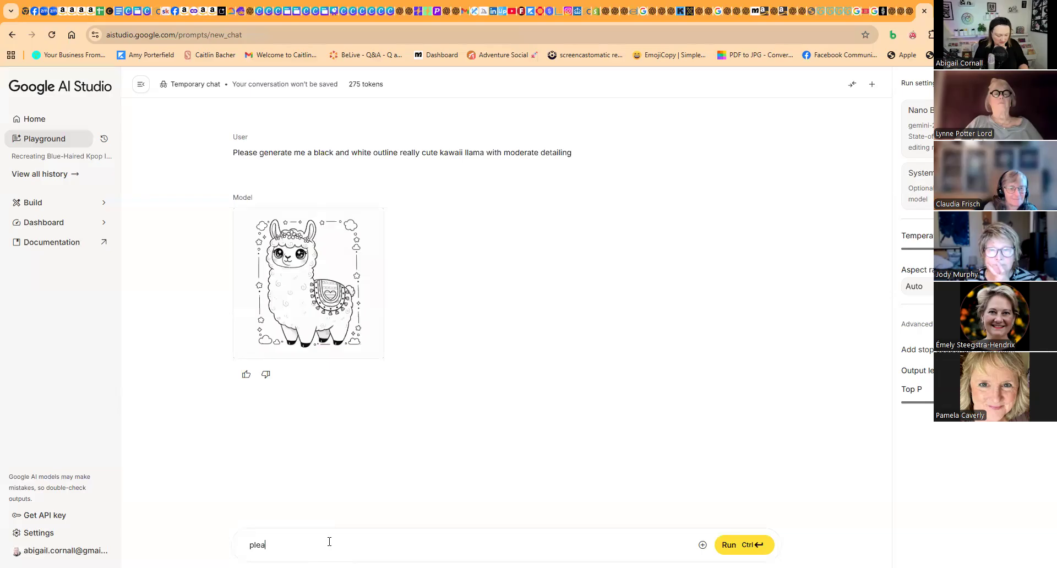
{"action": "type", "text": "se take away the frame"}
{"action": "left_click", "coordinate": [724, 545]}
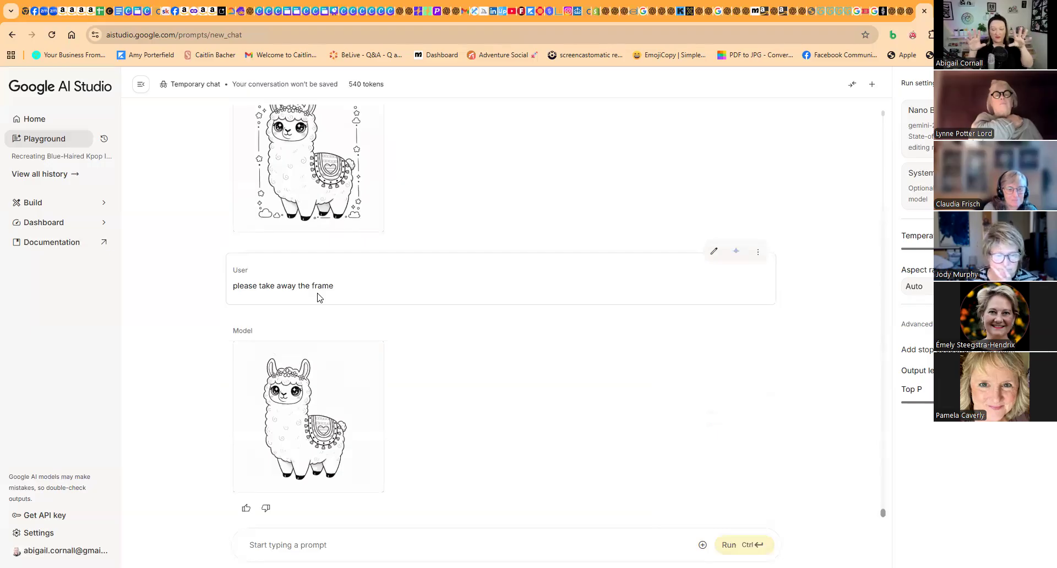
{"action": "scroll", "coordinate": [318, 299], "scroll_direction": "up", "scroll_amount": 2}
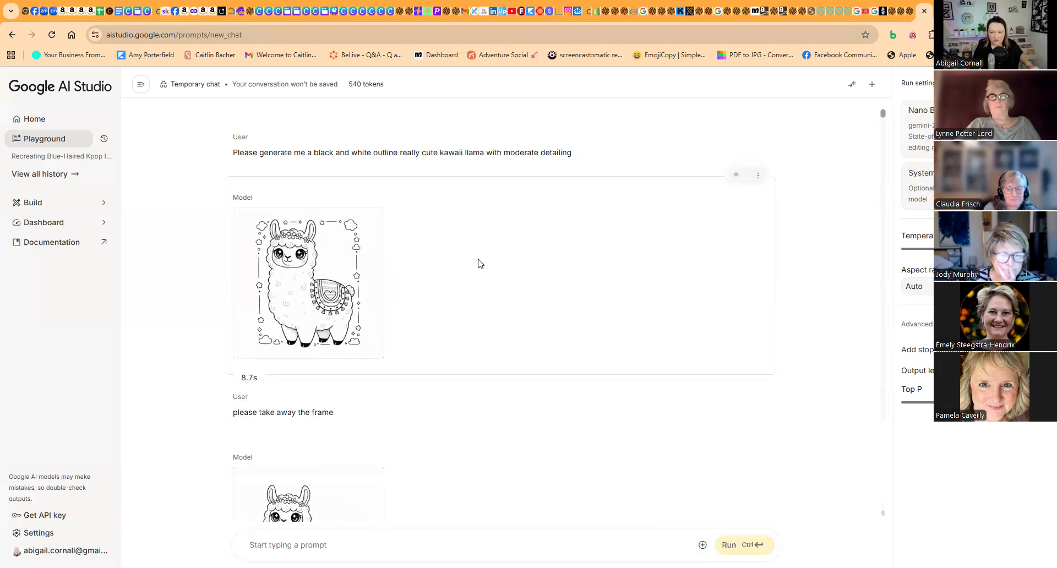
{"action": "scroll", "coordinate": [394, 288], "scroll_direction": "down", "scroll_amount": 2}
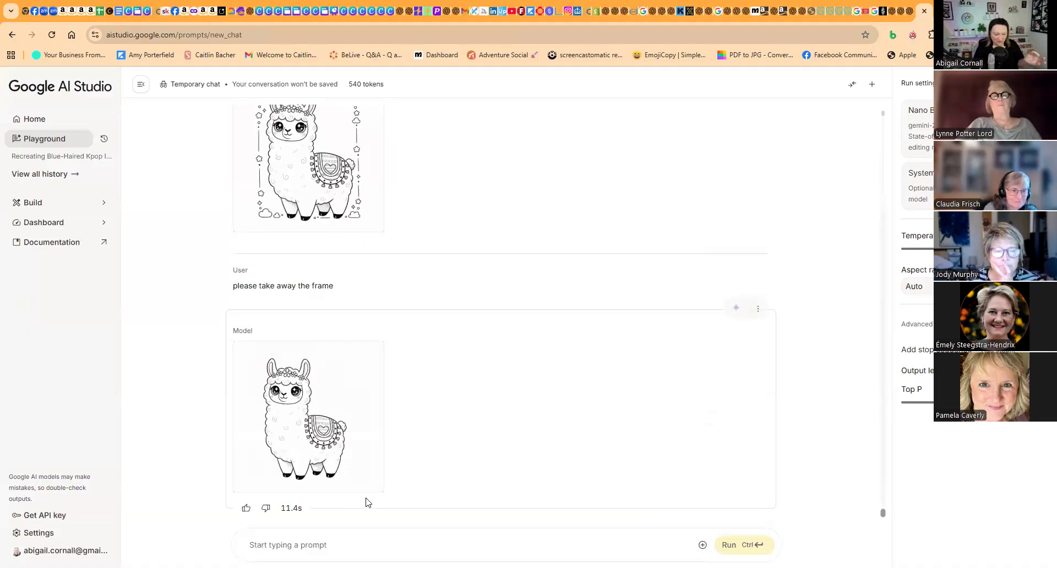
- Run the prompt "Please can you color in this llama with vibrant high contrasting reds, oranges, browns and blues"
{"action": "left_click", "coordinate": [302, 545]}
{"action": "type", "text": "Please can you color"}
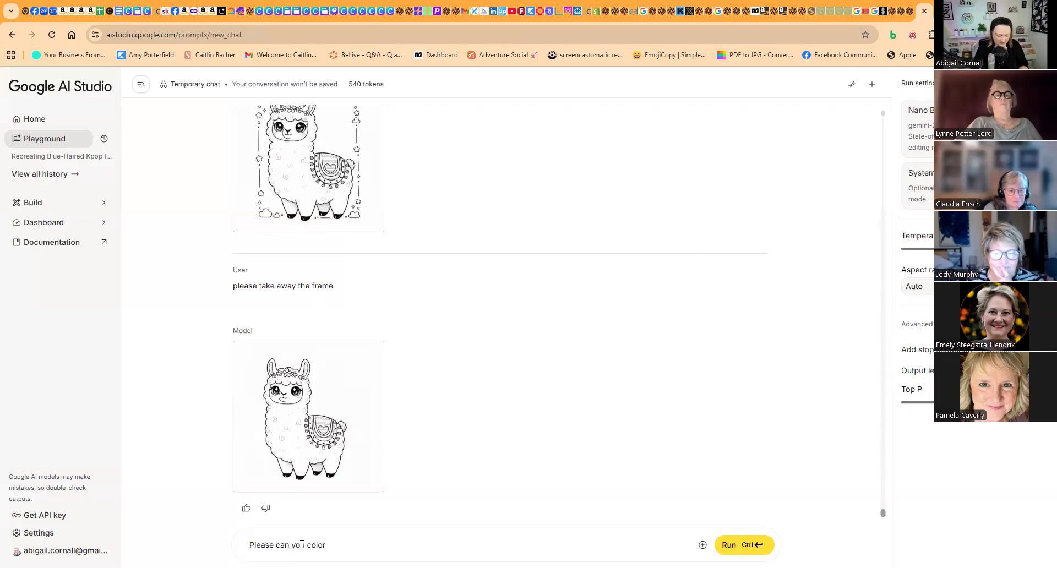
{"action": "type", "text": " in this llama with high contrasting reds, oranges, browns and blues"}
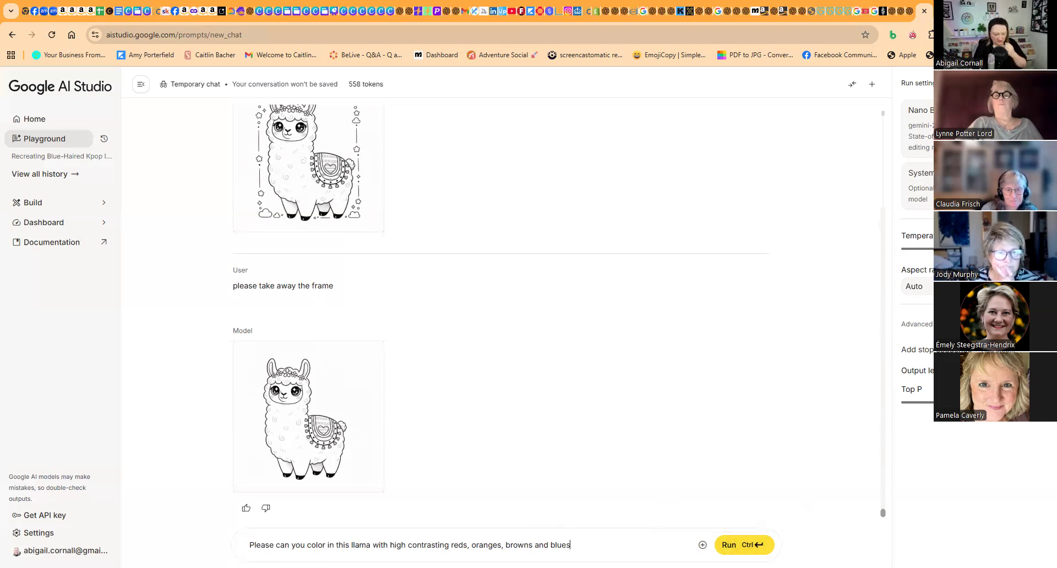
{"action": "left_click", "coordinate": [390, 546]}
{"action": "type", "text": "vibra"}
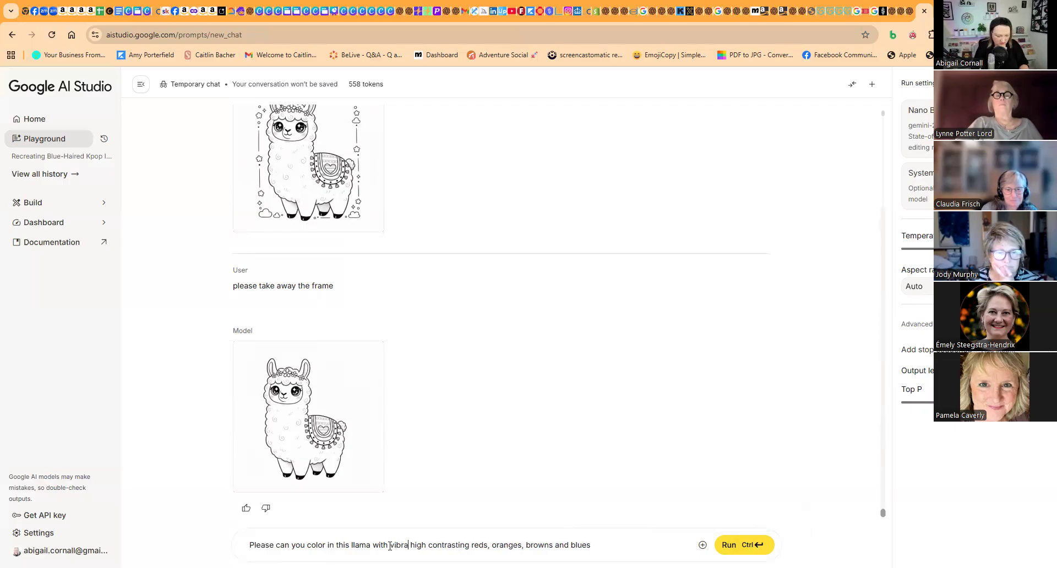
{"action": "key", "text": "BackSpace"}
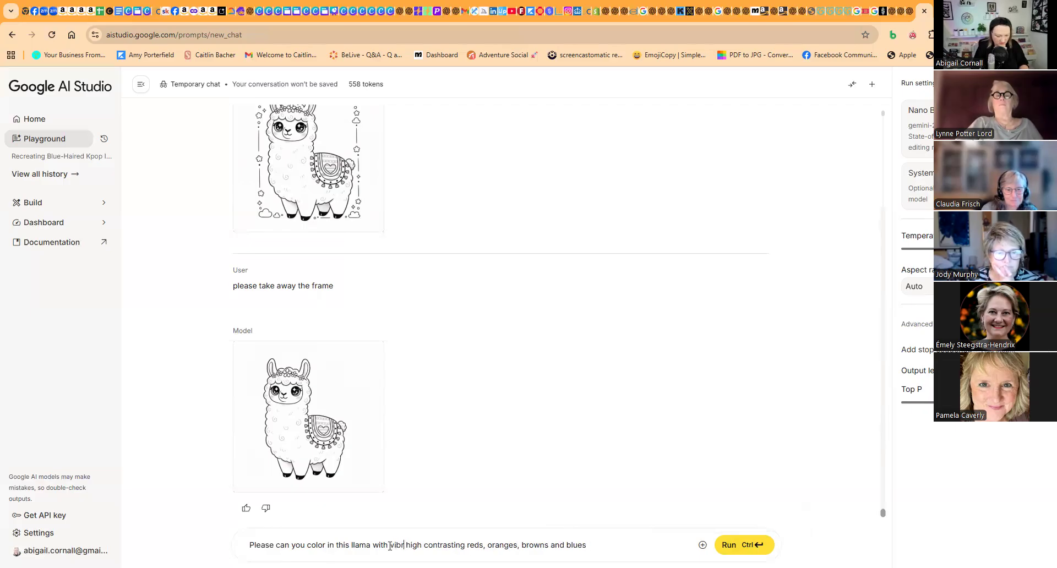
{"action": "type", "text": "ant"}
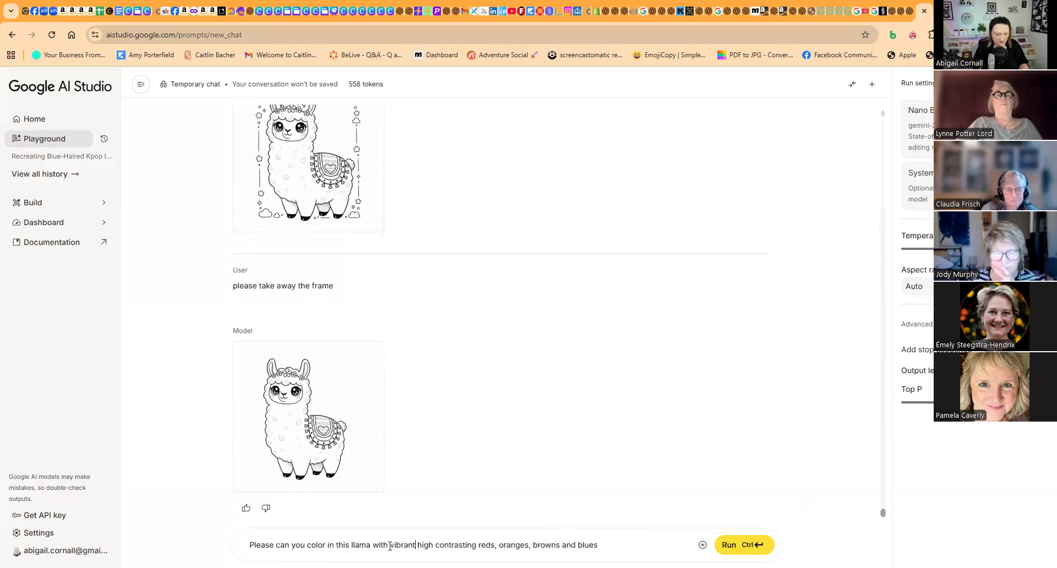
{"action": "left_click", "coordinate": [743, 545]}
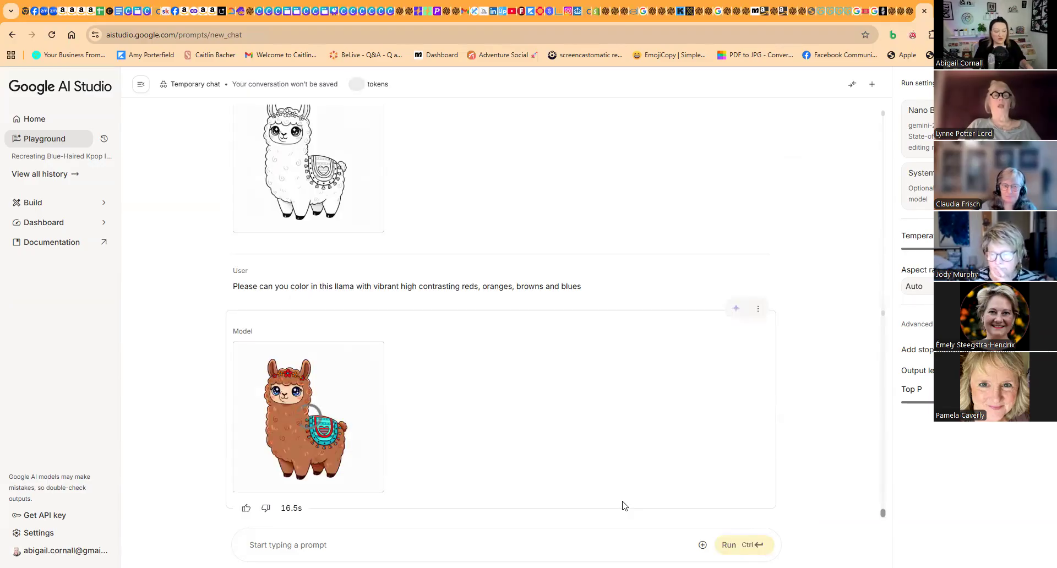
{"action": "mouse_move", "coordinate": [345, 419]}
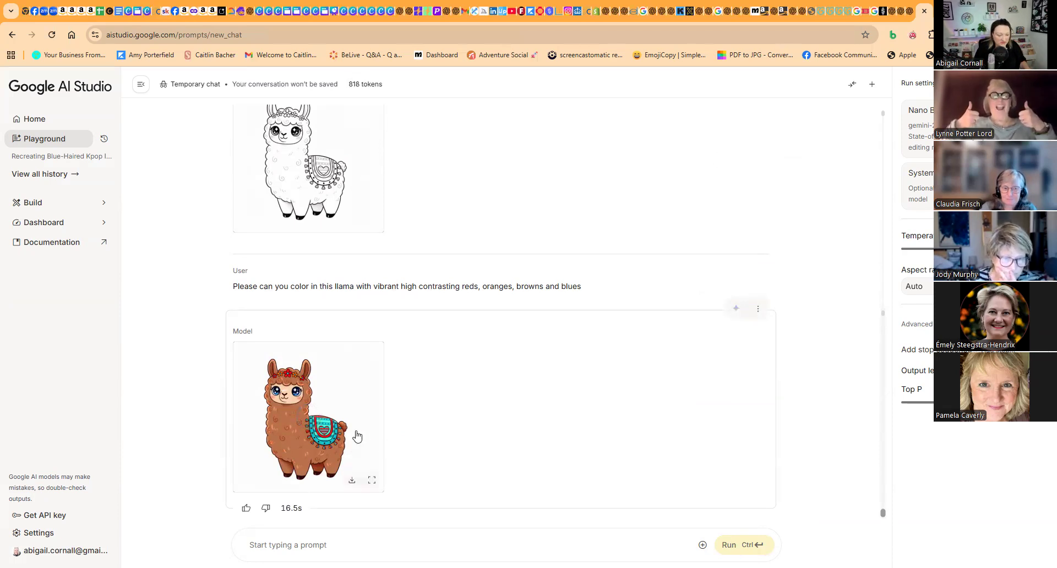
- Run the prompt "Please add some deep purple to the llamas pad and head crown" on the colored llama
{"action": "left_click", "coordinate": [328, 544]}
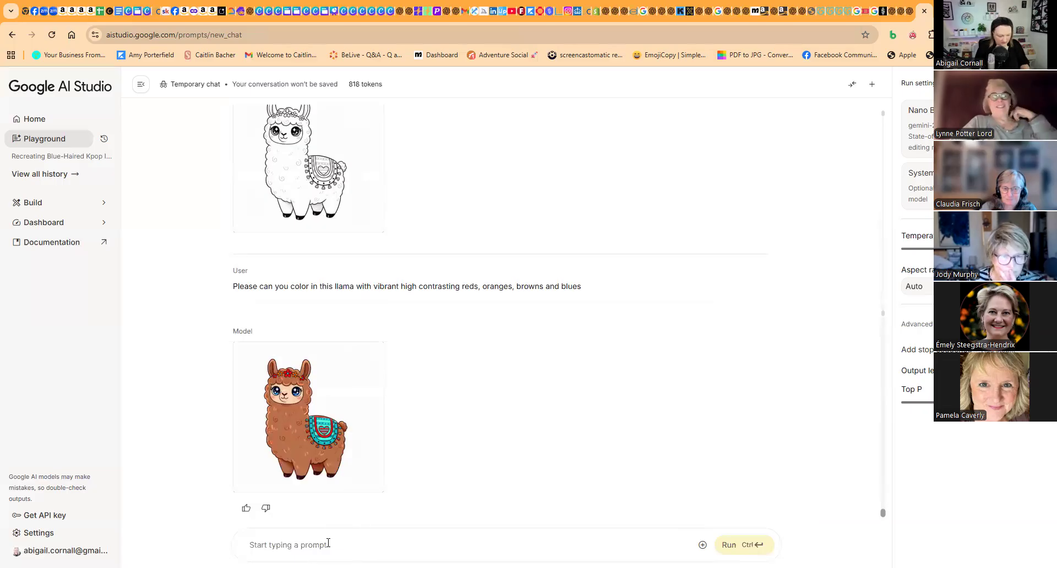
{"action": "type", "text": "Please add some"}
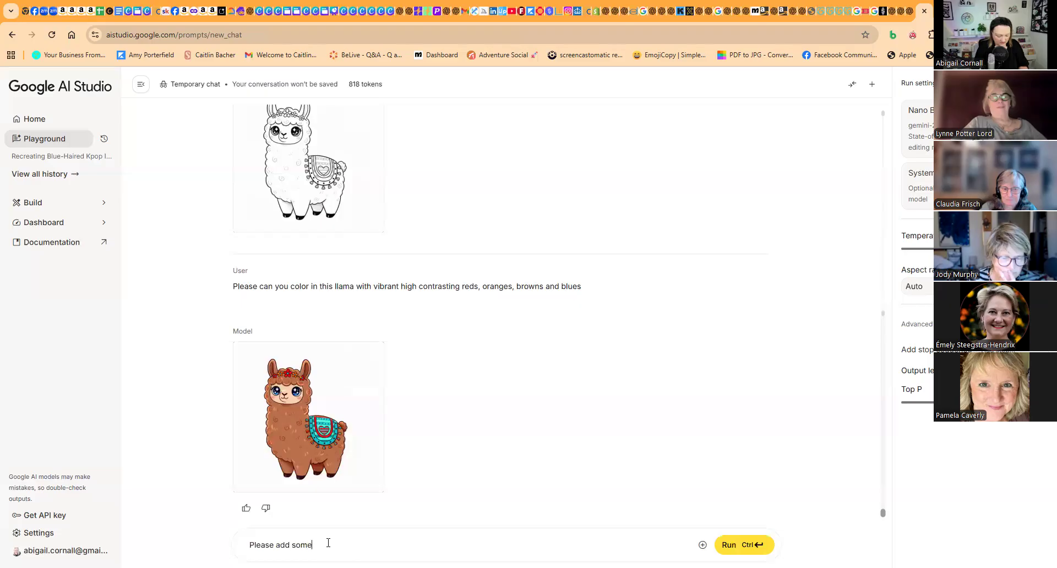
{"action": "type", "text": " deep p"}
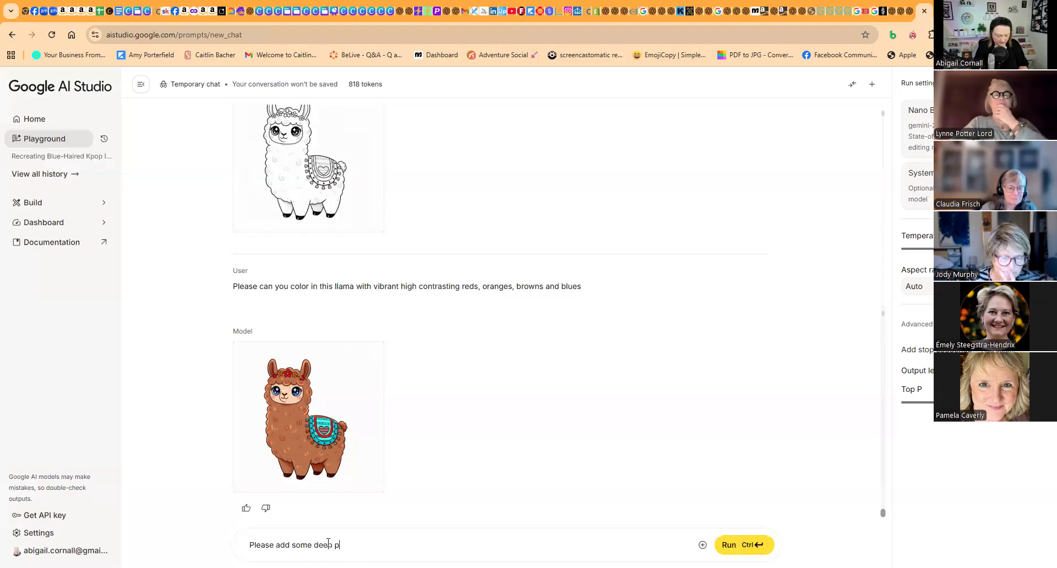
{"action": "type", "text": "urple to the"}
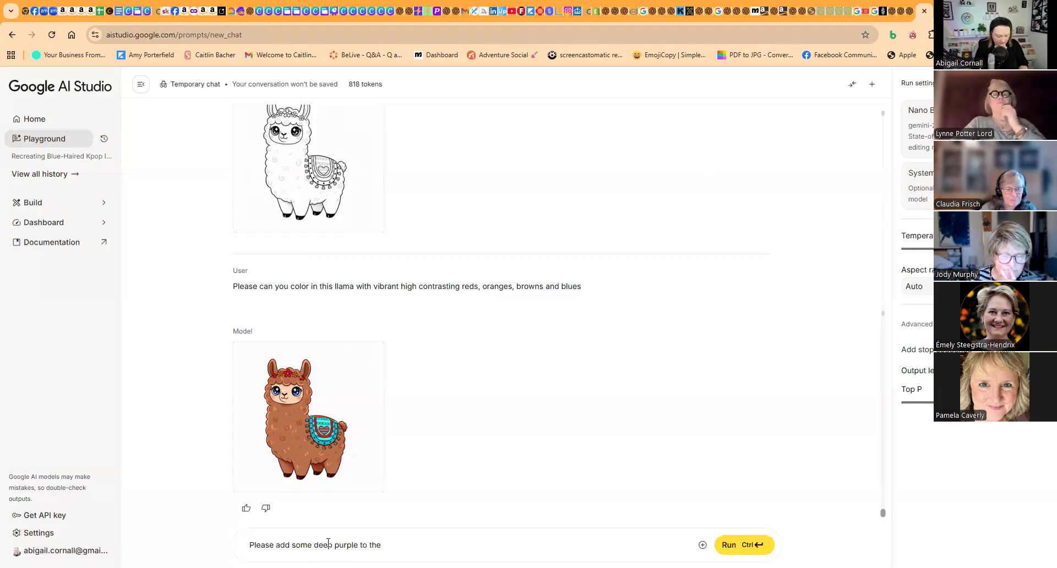
{"action": "type", "text": " llamas"}
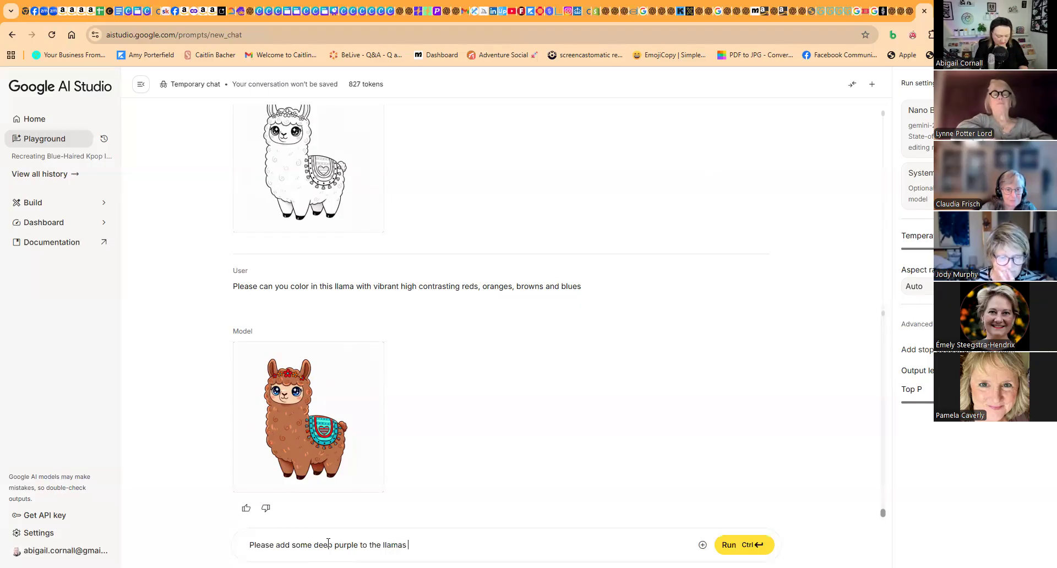
{"action": "type", "text": "pad and head"}
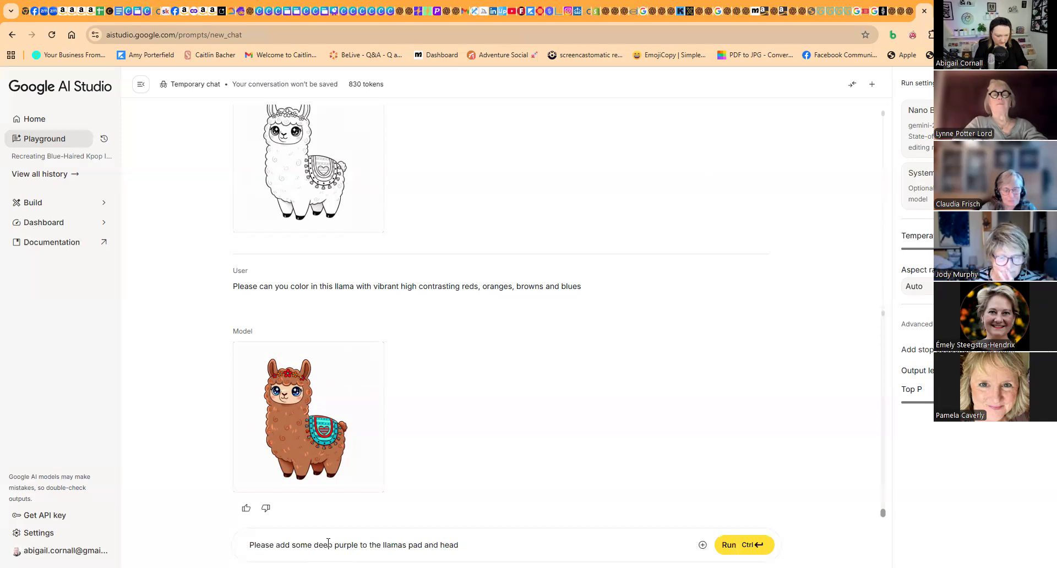
{"action": "type", "text": " crow"}
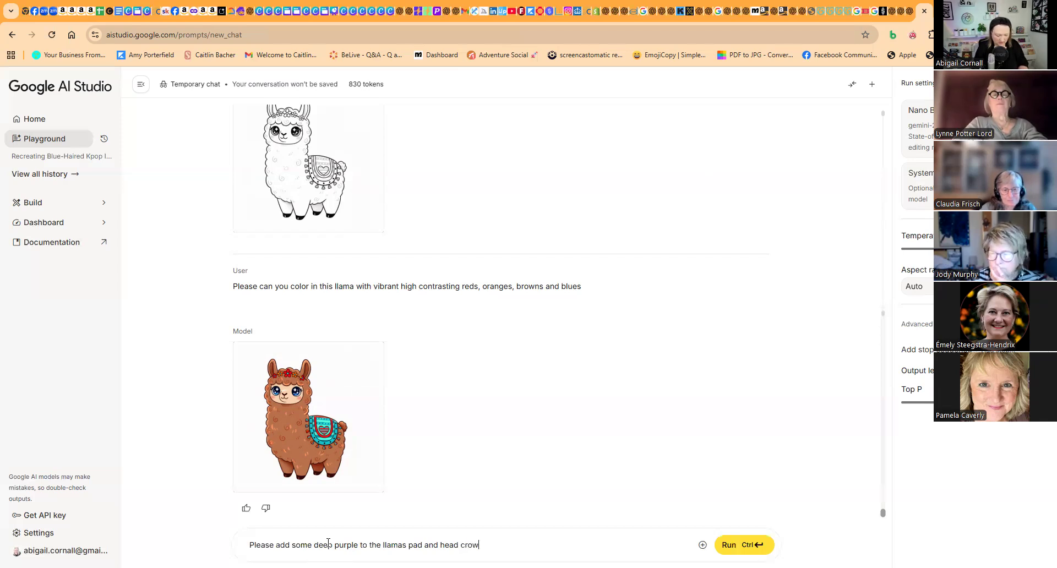
{"action": "type", "text": "n"}
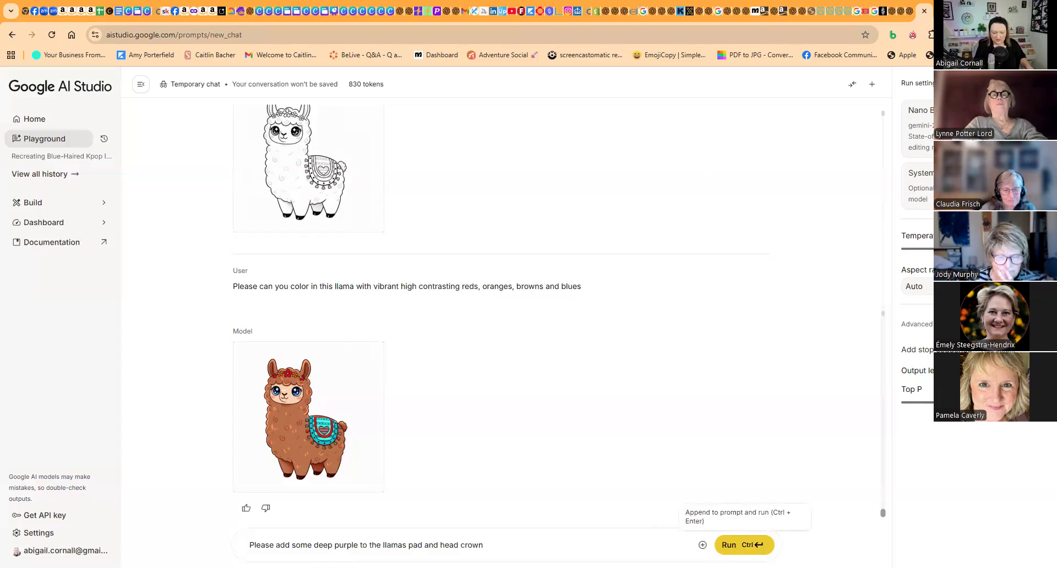
{"action": "left_click", "coordinate": [730, 545]}
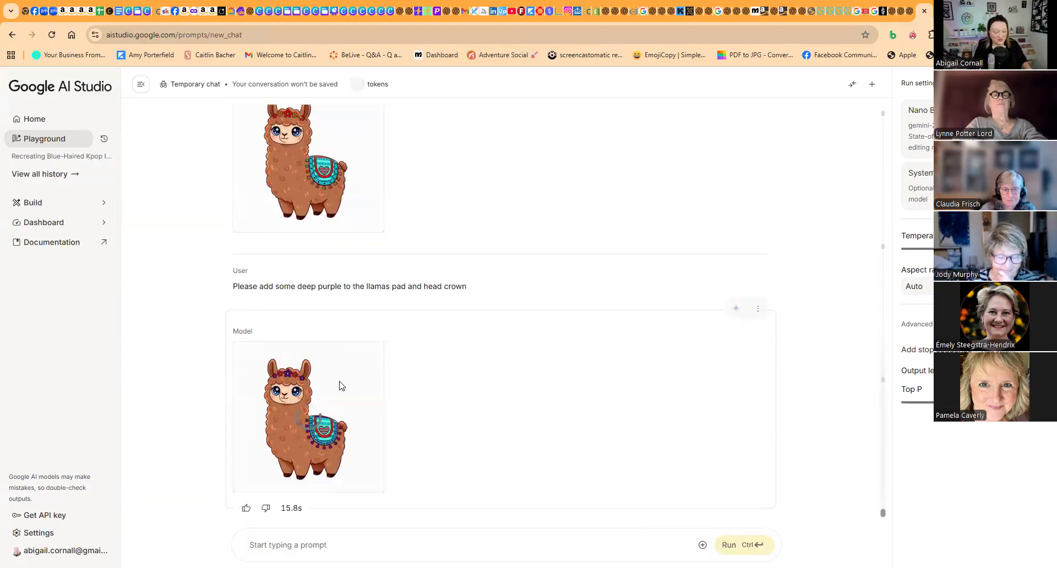
- Run the follow-up prompt "please change the red to orange" on the llama image
{"action": "left_click", "coordinate": [329, 544]}
{"action": "type", "text": "please change the red t"}
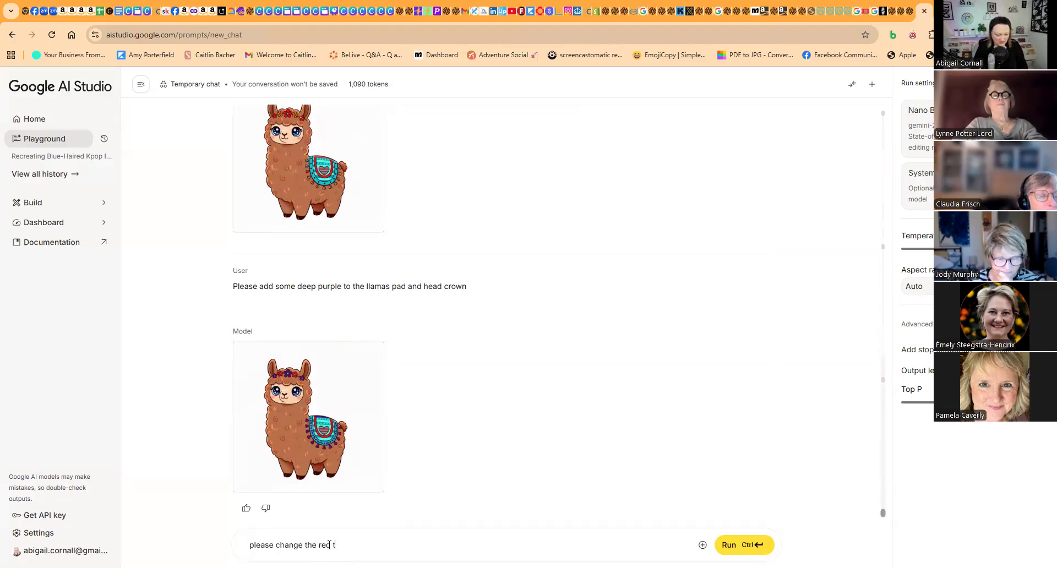
{"action": "type", "text": "o orange"}
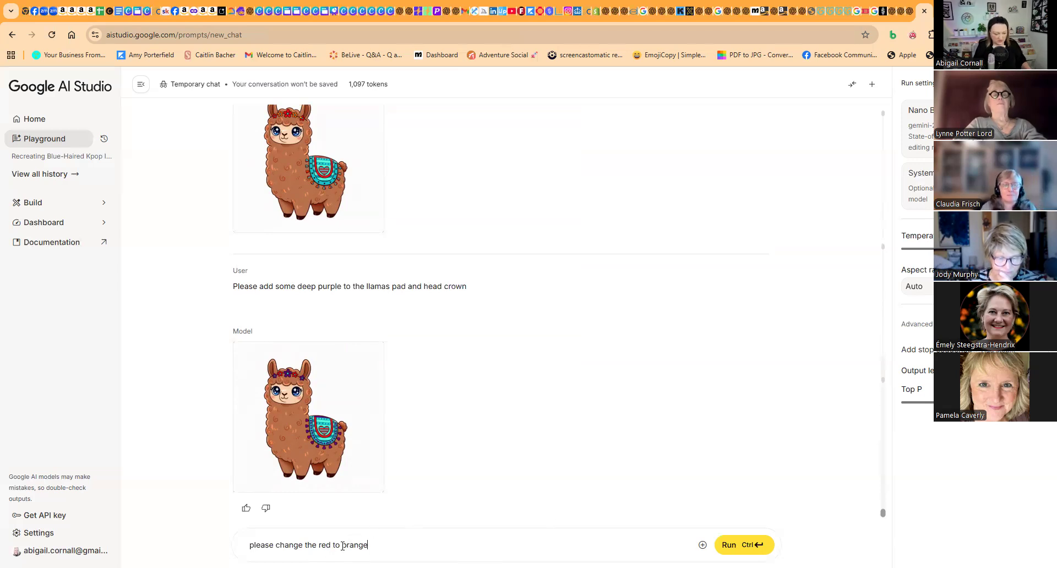
{"action": "left_click", "coordinate": [732, 544]}
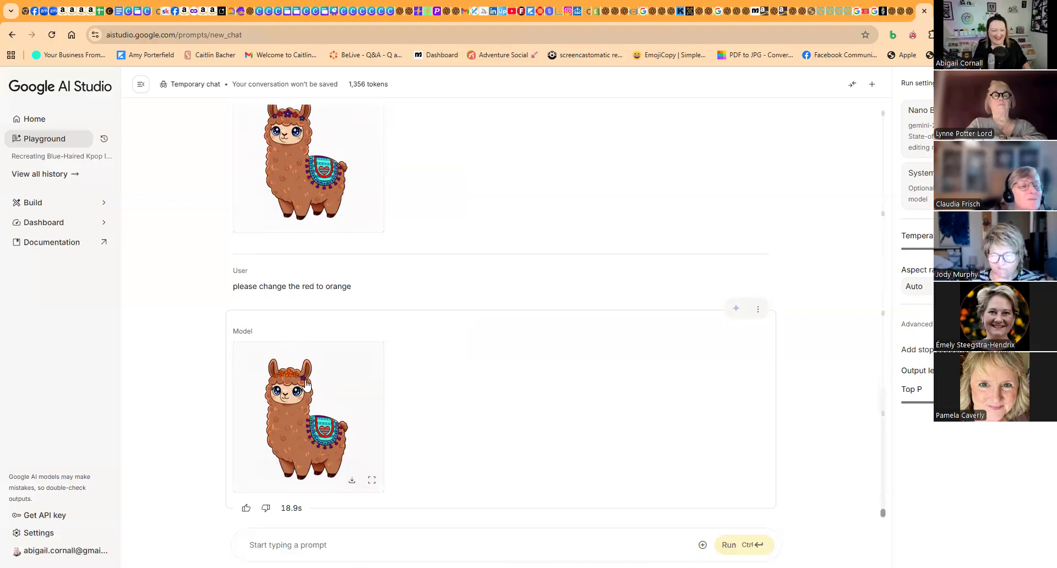
- Open the earlier llama with red and deep purple accents at full size and download it as a PNG
{"action": "scroll", "coordinate": [391, 436], "scroll_direction": "up", "scroll_amount": 4}
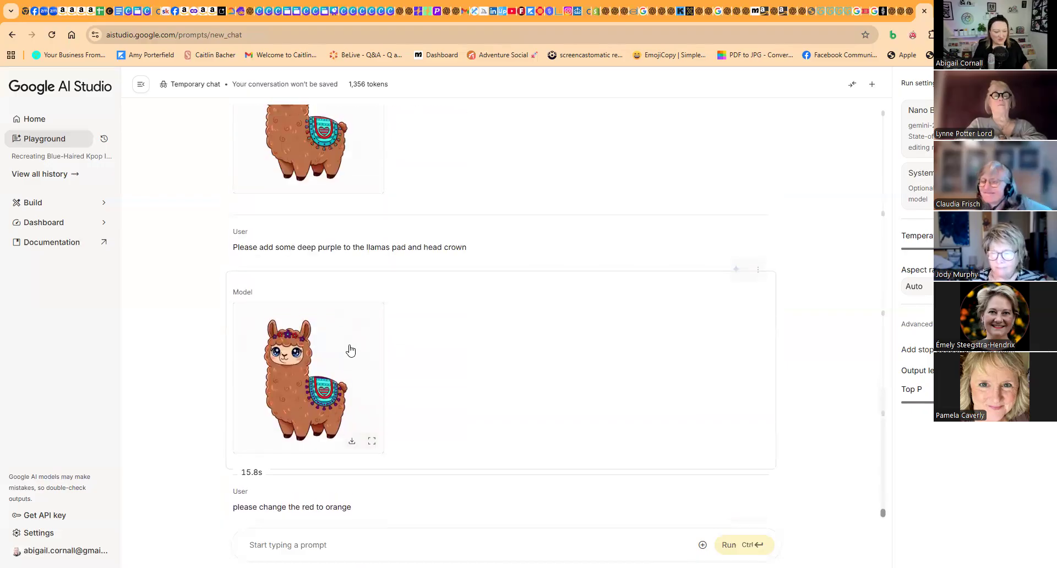
{"action": "left_click", "coordinate": [341, 374]}
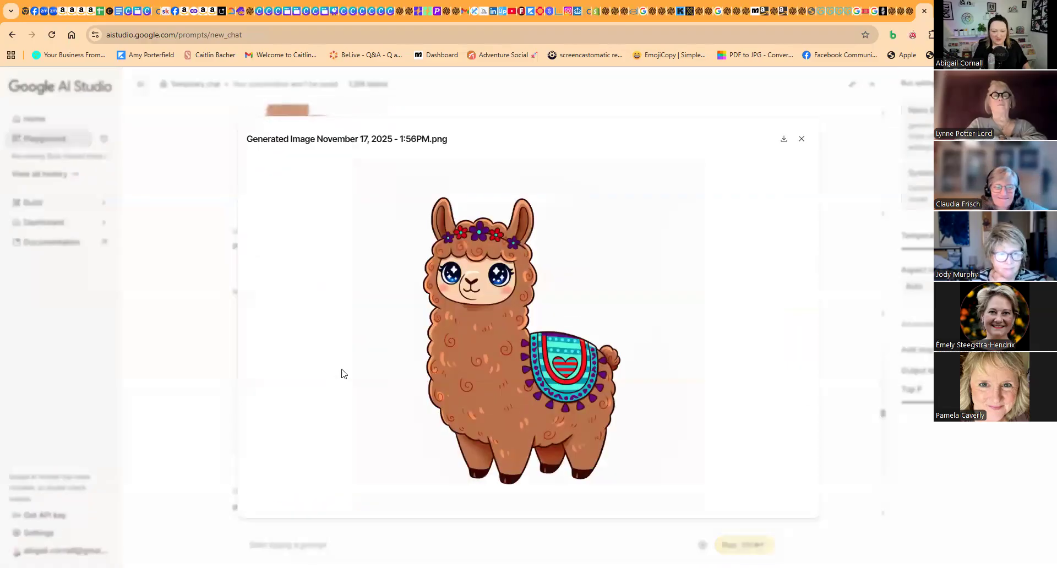
{"action": "left_click", "coordinate": [784, 139]}
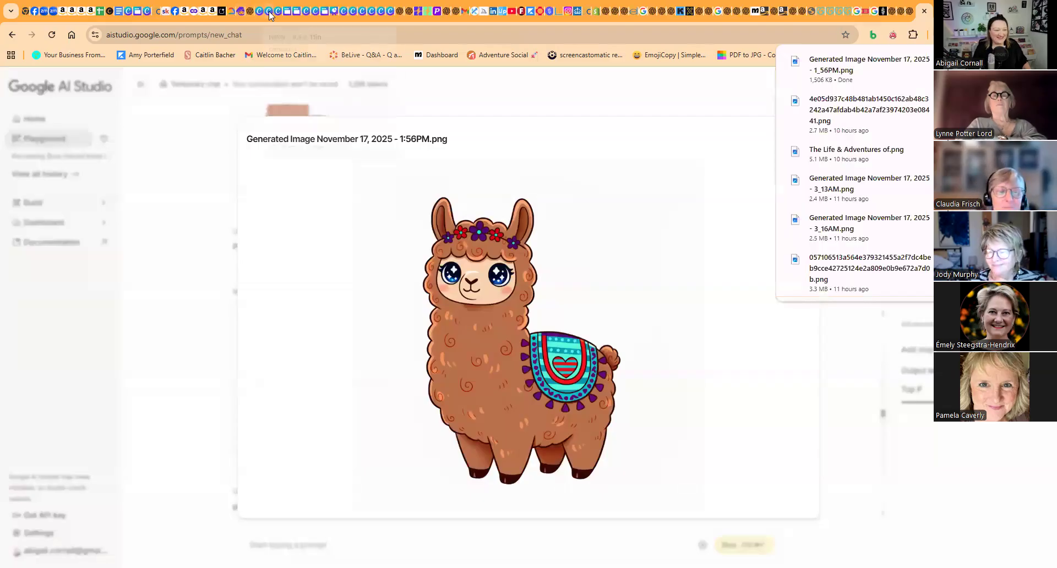
- Switch to the Canva book cover design and upload the downloaded llama image
{"action": "left_click", "coordinate": [271, 13]}
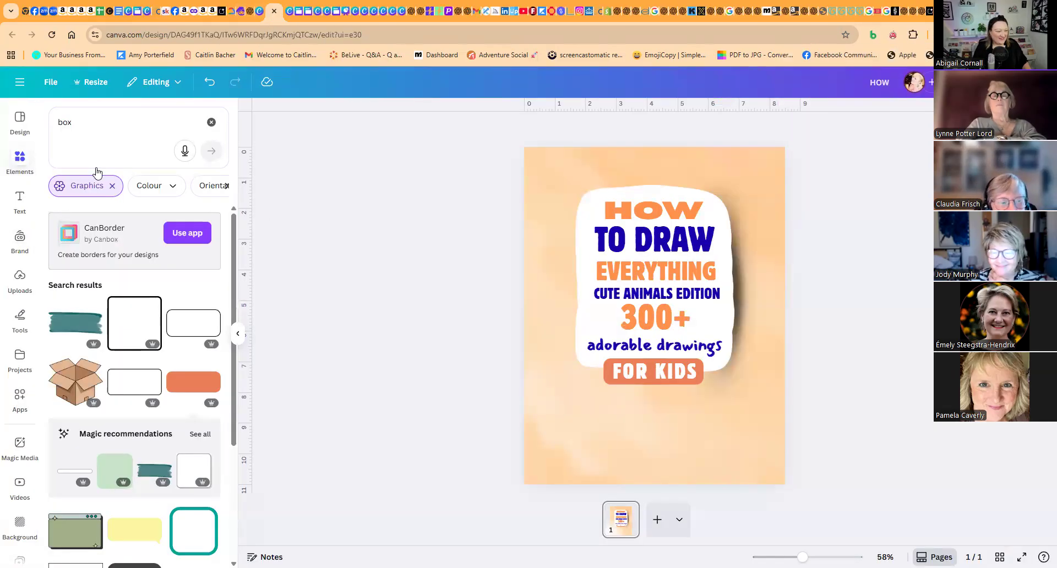
{"action": "left_click", "coordinate": [13, 282]}
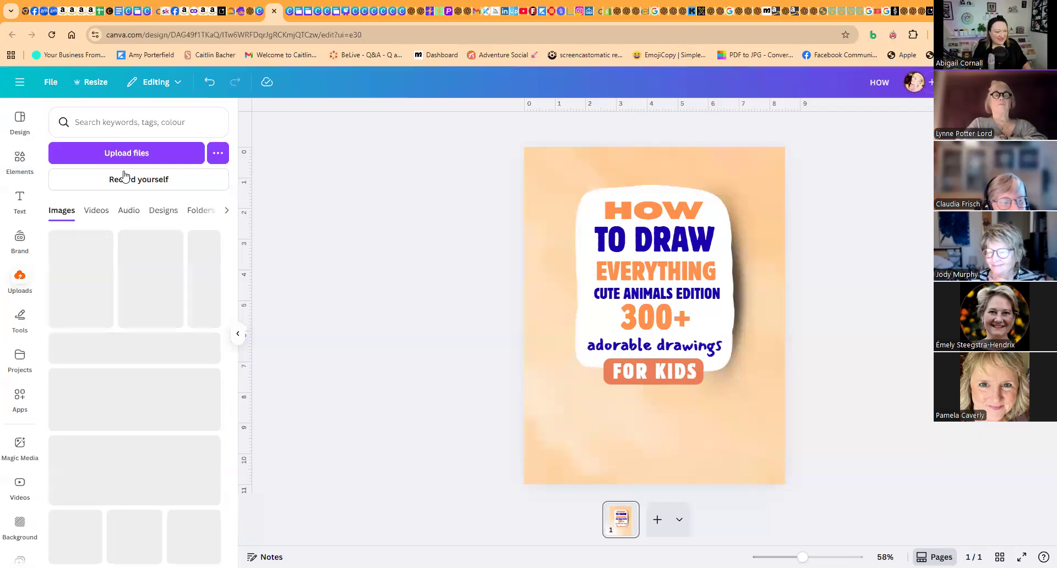
{"action": "left_click", "coordinate": [125, 154]}
{"action": "left_click", "coordinate": [132, 122]}
{"action": "double_click", "coordinate": [130, 118]}
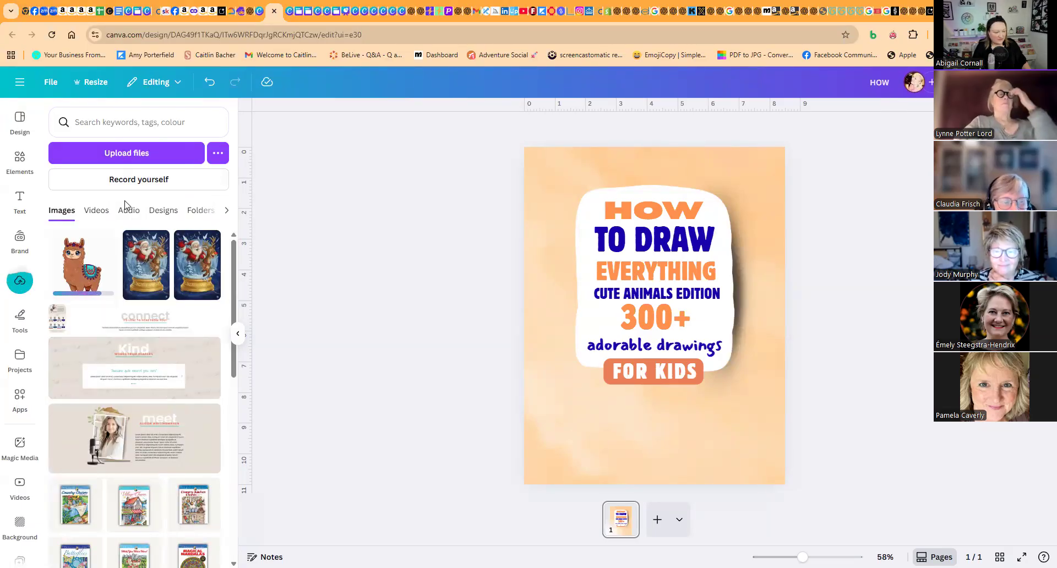
- Place the llama on the cover, remove its background, shrink and tilt it, and set it on the title card's upper-right corner
{"action": "left_click", "coordinate": [84, 280]}
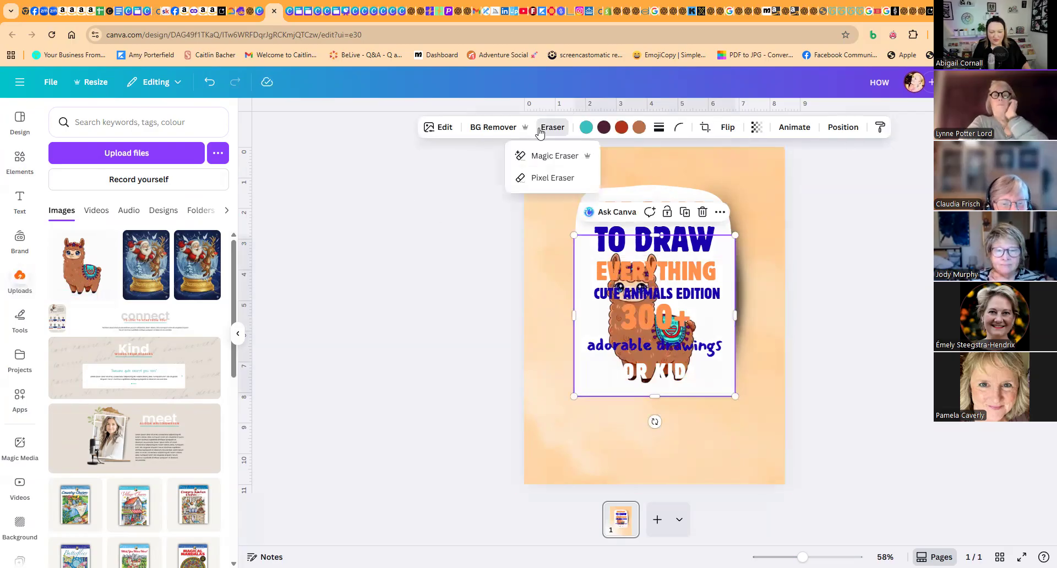
{"action": "left_click", "coordinate": [509, 128]}
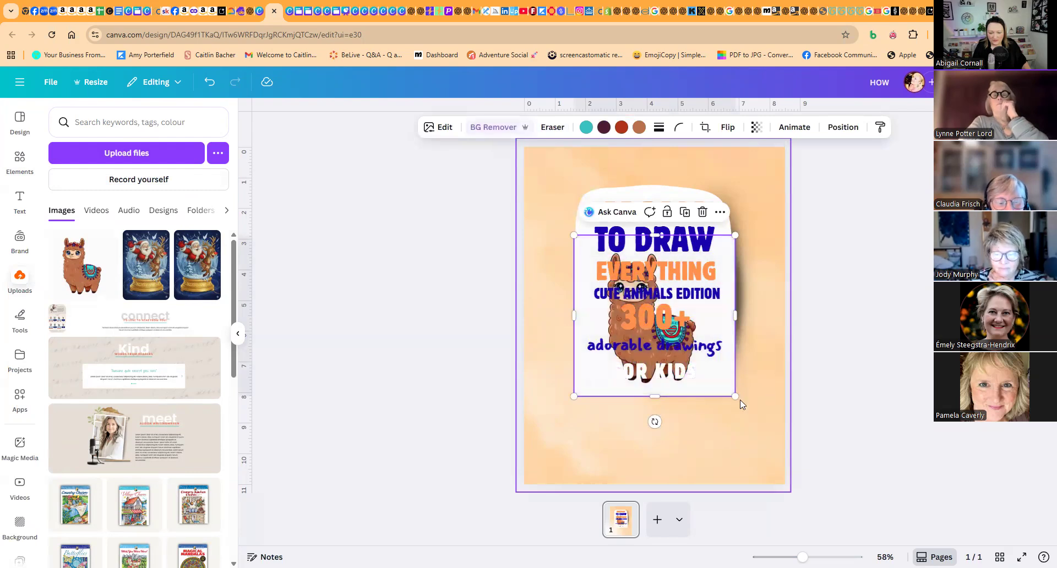
{"action": "left_click_drag", "start_coordinate": [700, 346], "coordinate": [790, 253]}
{"action": "left_click_drag", "start_coordinate": [807, 207], "coordinate": [752, 209]}
{"action": "left_click", "coordinate": [821, 248]}
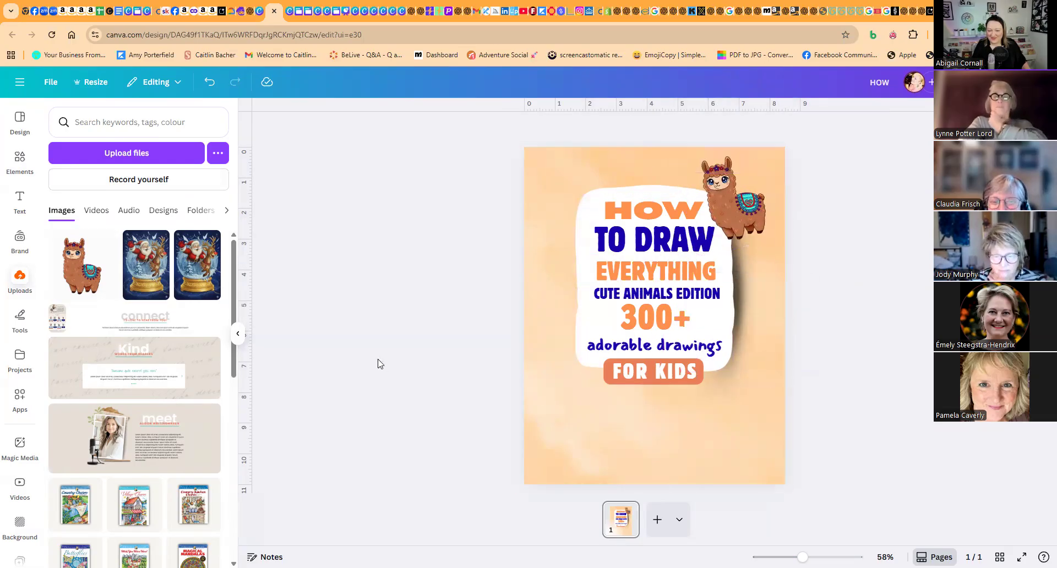
- Add a Montserrat text box with the pasted curved motion lines, and enlarge, rotate and fit it beside the llama's tail
{"action": "left_click", "coordinate": [15, 193]}
{"action": "left_click", "coordinate": [132, 338]}
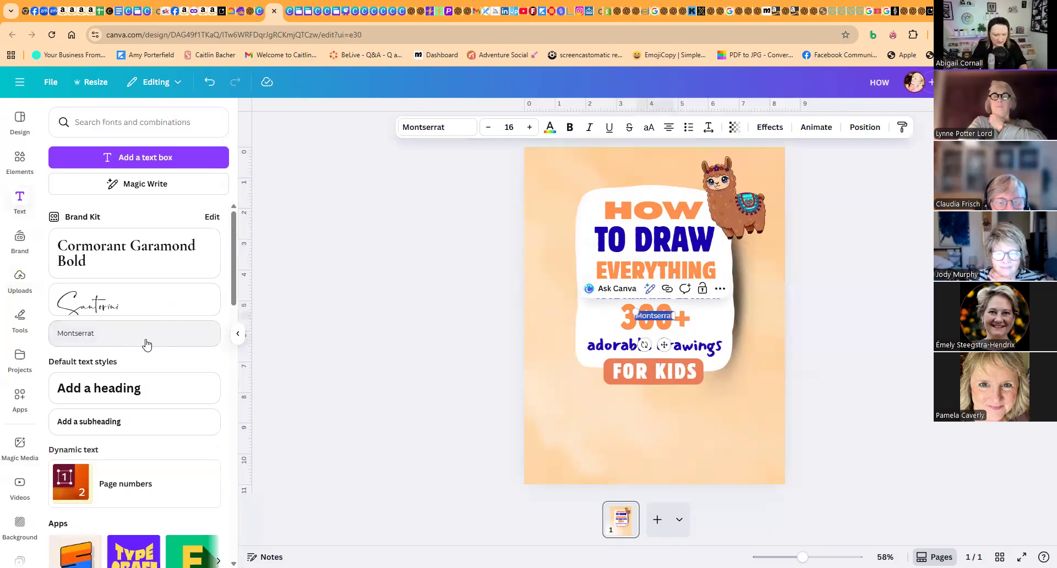
{"action": "key", "text": "BackSpace"}
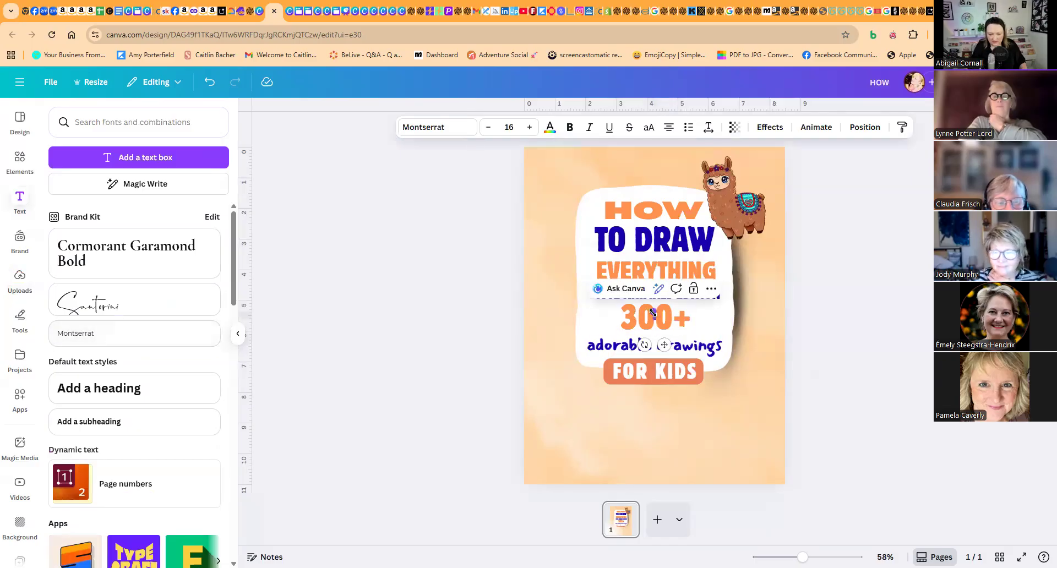
{"action": "type", "text": "CUTE ANIMALS EDITION"}
{"action": "left_click", "coordinate": [828, 343]}
{"action": "left_click_drag", "start_coordinate": [654, 312], "coordinate": [771, 197]}
{"action": "left_click", "coordinate": [799, 313]}
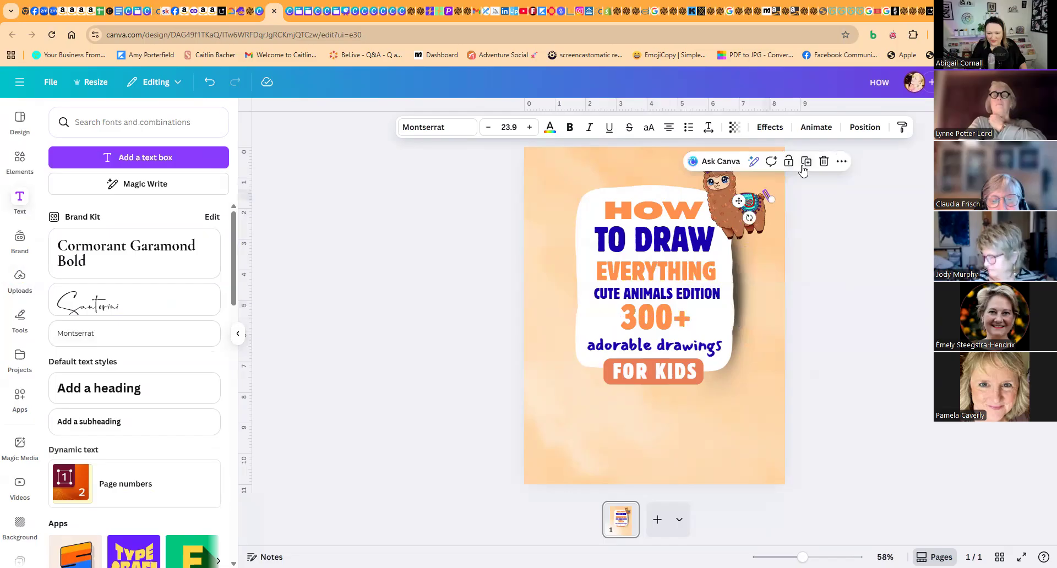
{"action": "left_click", "coordinate": [806, 216]}
{"action": "left_click", "coordinate": [775, 204]}
{"action": "left_click_drag", "start_coordinate": [775, 204], "coordinate": [773, 196]}
{"action": "left_click", "coordinate": [812, 215]}
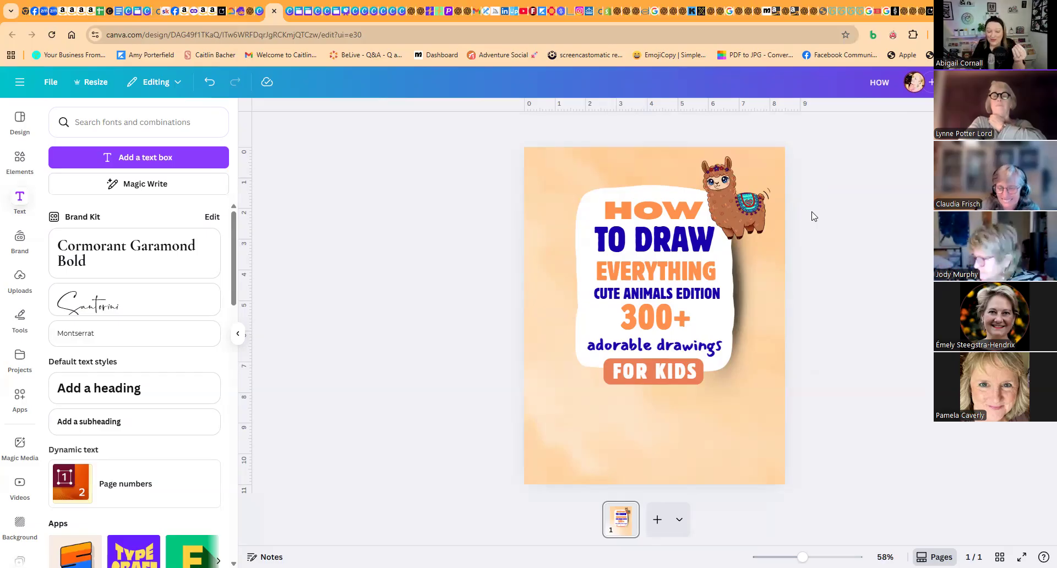
- Duplicate the title card's shadow into small rotated copies and position them behind the llama's body and neck
{"action": "left_click", "coordinate": [740, 307]}
{"action": "left_click_drag", "start_coordinate": [714, 164], "coordinate": [774, 330]}
{"action": "left_click_drag", "start_coordinate": [769, 375], "coordinate": [727, 219]}
{"action": "left_click", "coordinate": [792, 167]}
{"action": "left_click_drag", "start_coordinate": [777, 197], "coordinate": [673, 176]}
{"action": "left_click", "coordinate": [709, 128]}
- Set the transparency of the shadow behind the llama's body to 35 and send it one layer backward
{"action": "left_click", "coordinate": [764, 205]}
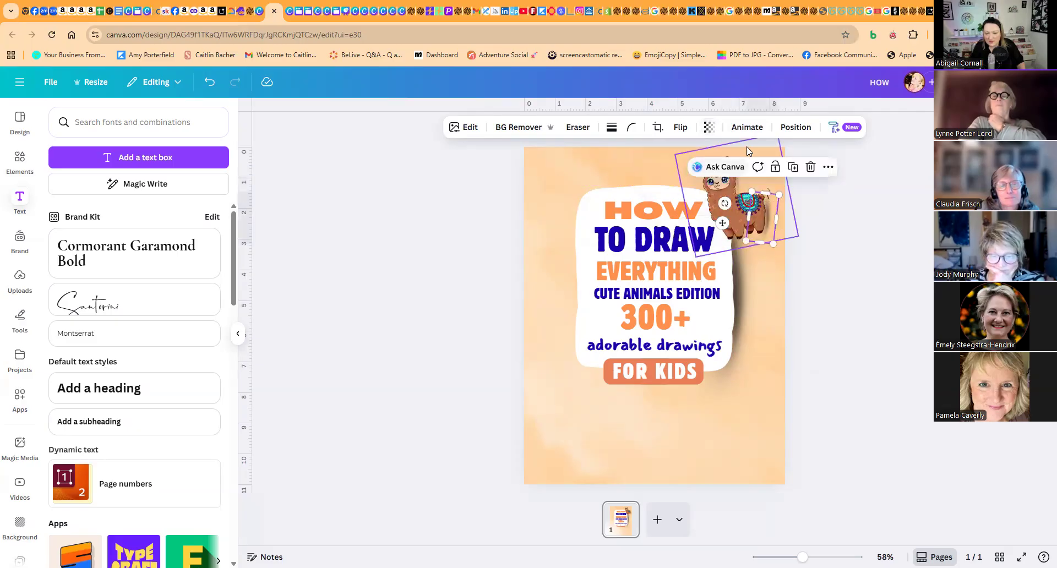
{"action": "left_click", "coordinate": [710, 128]}
{"action": "left_click_drag", "start_coordinate": [698, 175], "coordinate": [681, 172]}
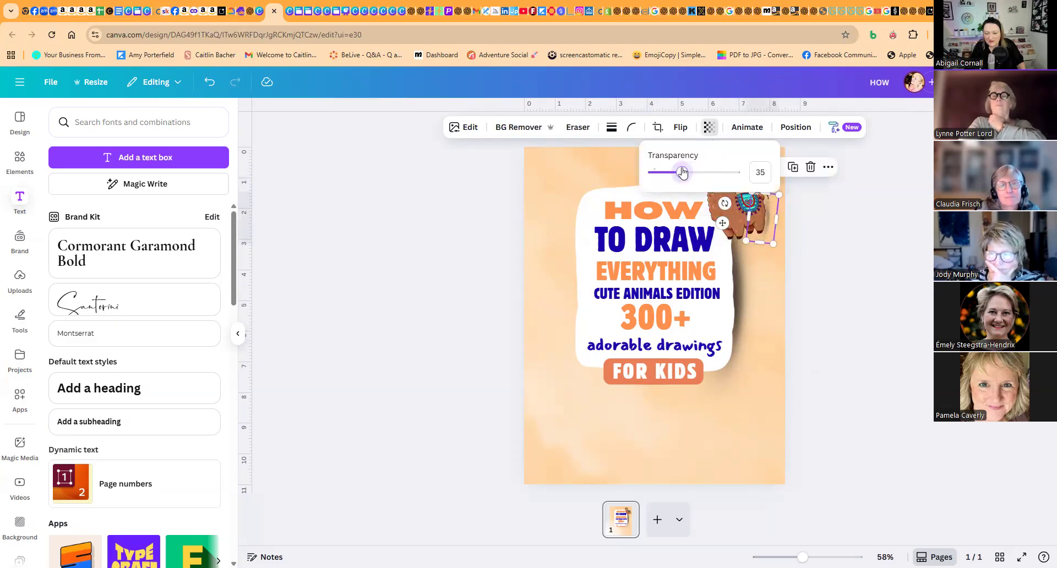
{"action": "left_click", "coordinate": [796, 127]}
{"action": "left_click", "coordinate": [211, 172]}
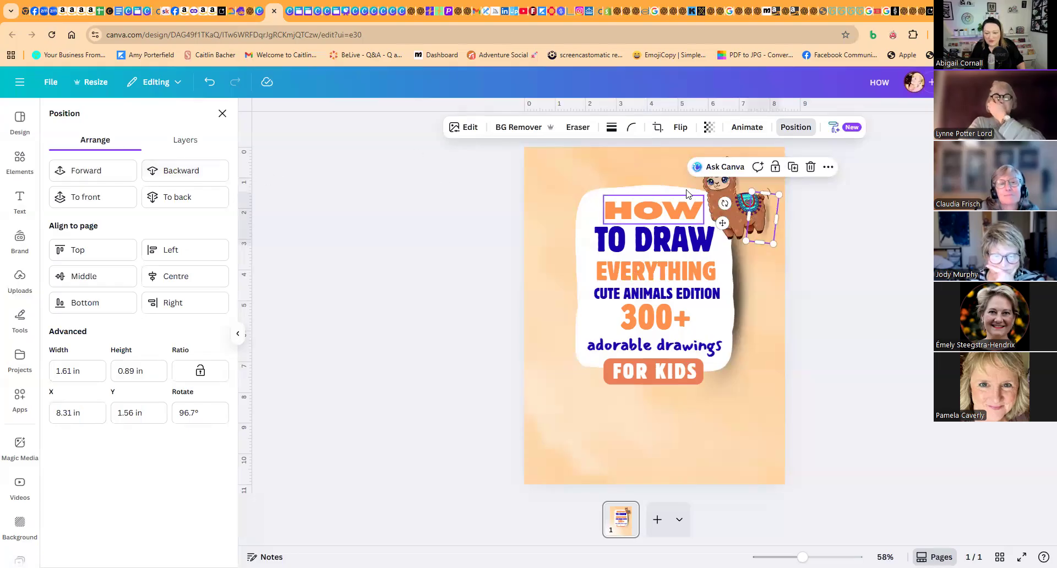
- Try moving the shadow by the llama's neck one layer backward and forward again
{"action": "left_click", "coordinate": [734, 186]}
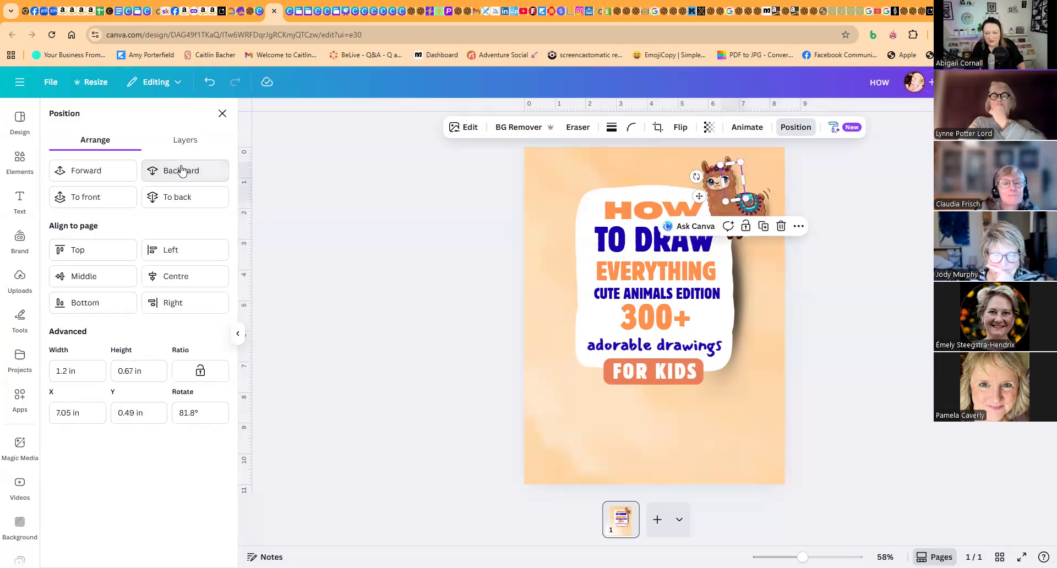
{"action": "left_click", "coordinate": [182, 171]}
{"action": "left_click", "coordinate": [102, 174]}
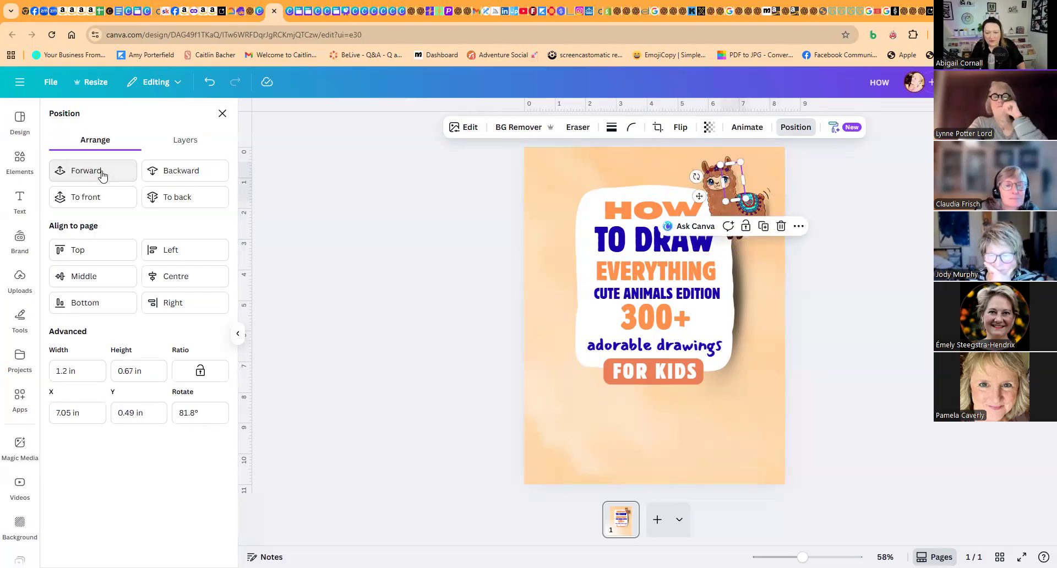
{"action": "left_click", "coordinate": [844, 324]}
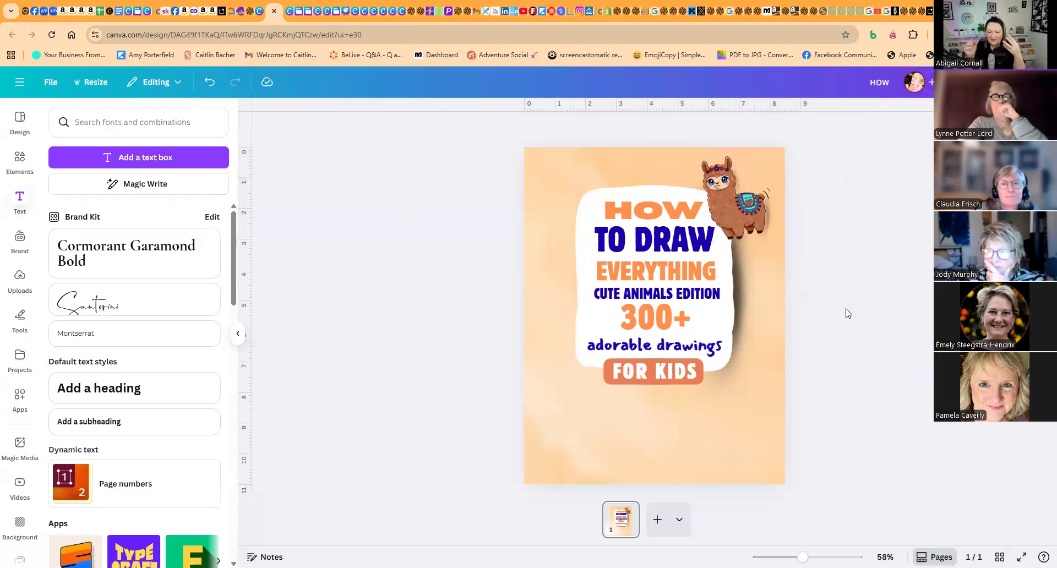
- Lighten the large shadow behind the title card by lowering its opacity
{"action": "left_click", "coordinate": [744, 287]}
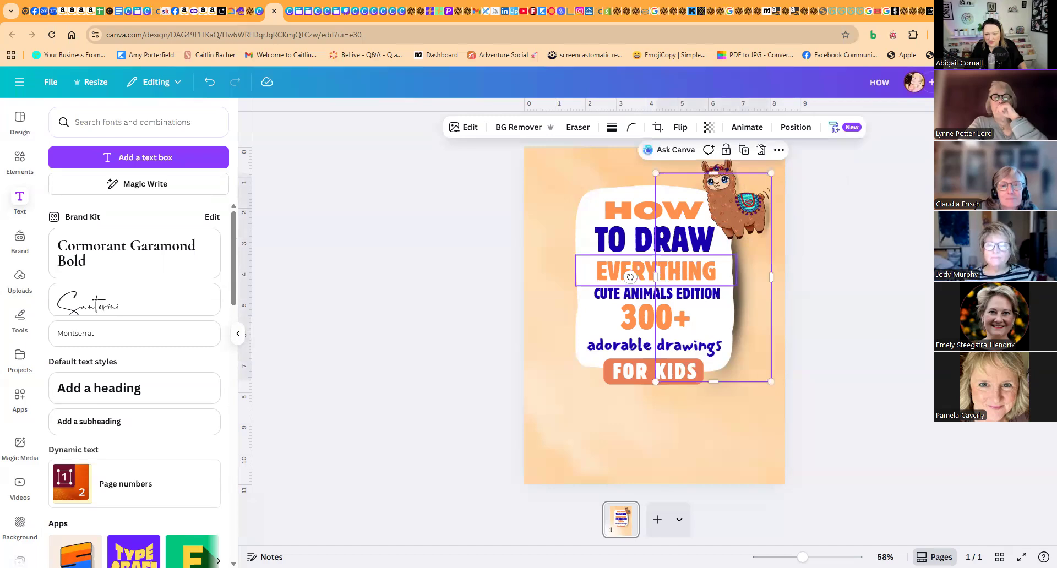
{"action": "left_click", "coordinate": [709, 127]}
{"action": "left_click_drag", "start_coordinate": [693, 174], "coordinate": [674, 174]}
{"action": "left_click", "coordinate": [861, 297]}
{"action": "left_click", "coordinate": [862, 300]}
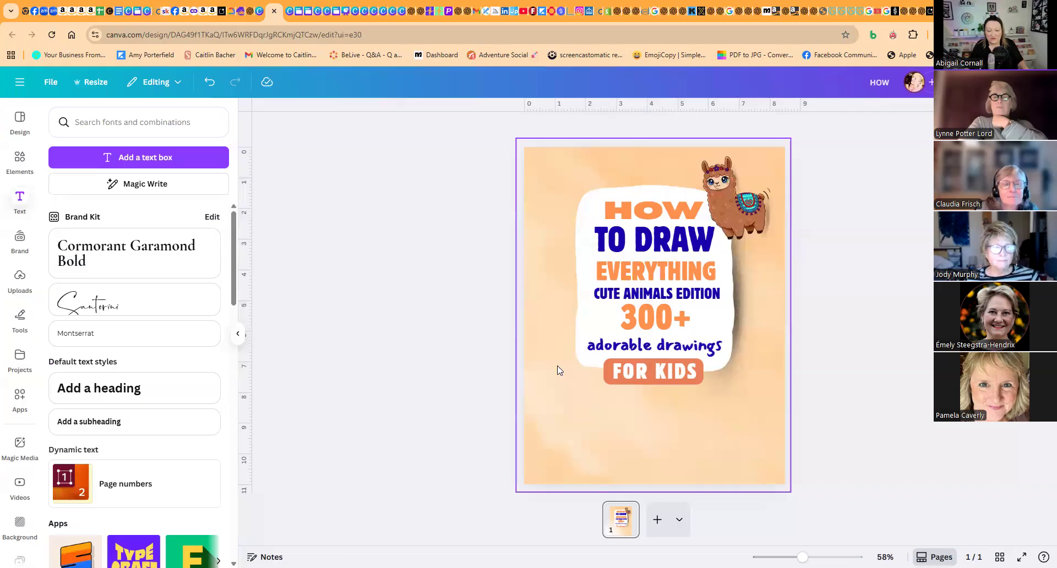
- Duplicate the llama, make the copy smaller, rotate it clockwise and place it at the title card's upper-left corner
{"action": "left_click", "coordinate": [732, 207]}
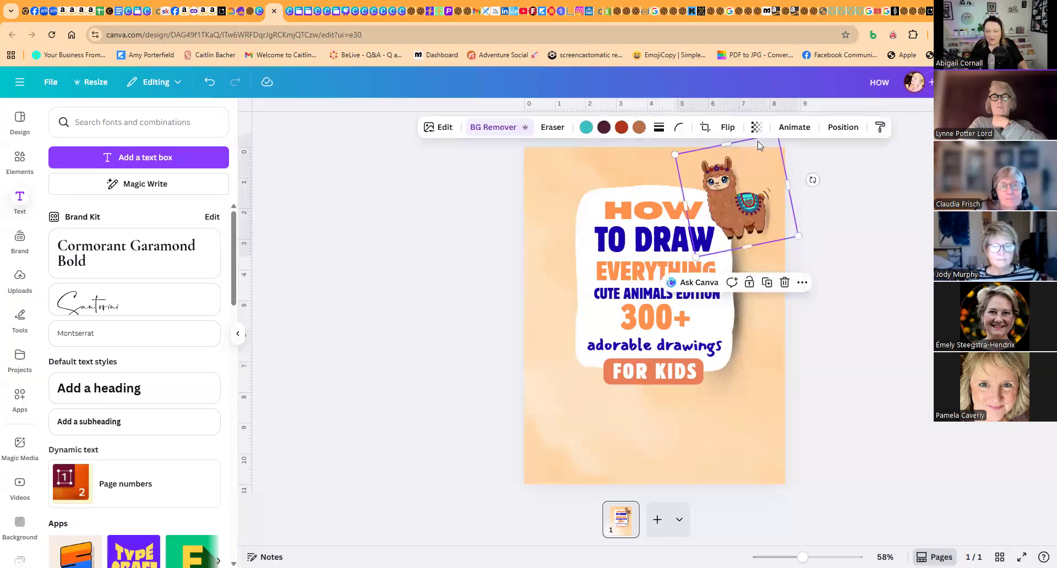
{"action": "left_click", "coordinate": [767, 283]}
{"action": "left_click_drag", "start_coordinate": [816, 185], "coordinate": [818, 212]}
{"action": "mouse_move", "coordinate": [786, 256]}
{"action": "left_mouse_down"}
{"action": "mouse_move", "coordinate": [752, 213]}
{"action": "mouse_move", "coordinate": [562, 196]}
{"action": "left_mouse_up"}
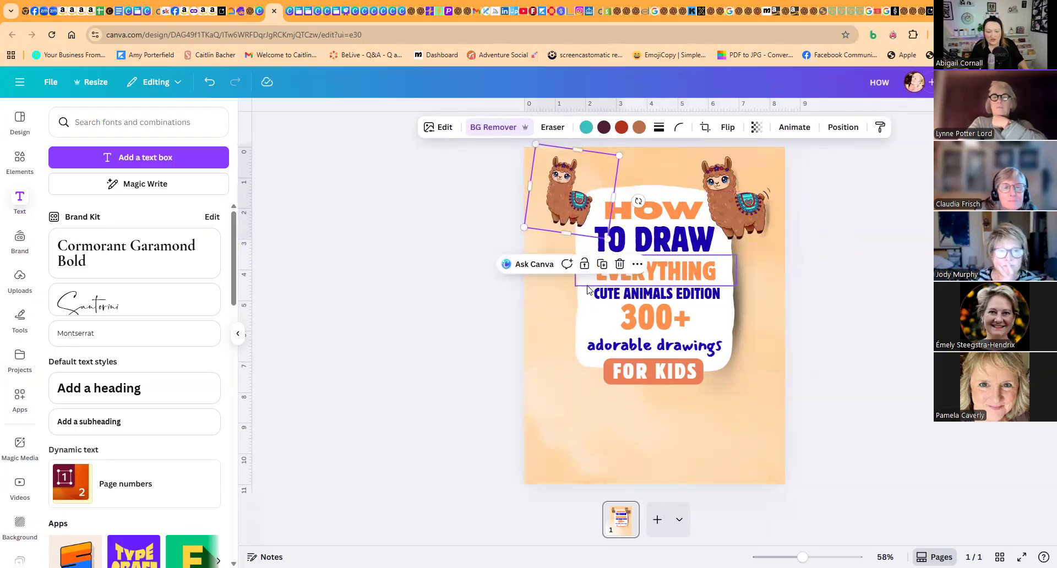
- Place a counterclockwise-tilted llama copy along the title card's left edge and a clockwise-tilted copy along its right edge
{"action": "left_click_drag", "start_coordinate": [643, 206], "coordinate": [638, 180]}
{"action": "left_click_drag", "start_coordinate": [566, 240], "coordinate": [557, 312]}
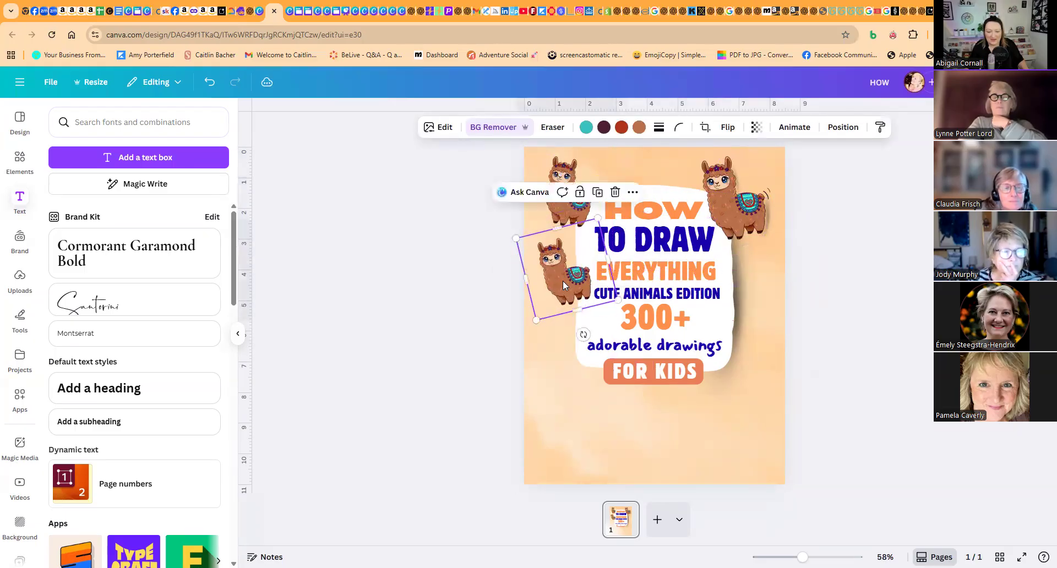
{"action": "left_click", "coordinate": [597, 198]}
{"action": "left_click_drag", "start_coordinate": [610, 377], "coordinate": [750, 367]}
- Duplicate the right-edge llama, place the copy at the title card's lower-right corner, tilt it counterclockwise and enlarge it slightly
{"action": "left_click", "coordinate": [784, 213]}
{"action": "left_click_drag", "start_coordinate": [736, 420], "coordinate": [764, 422]}
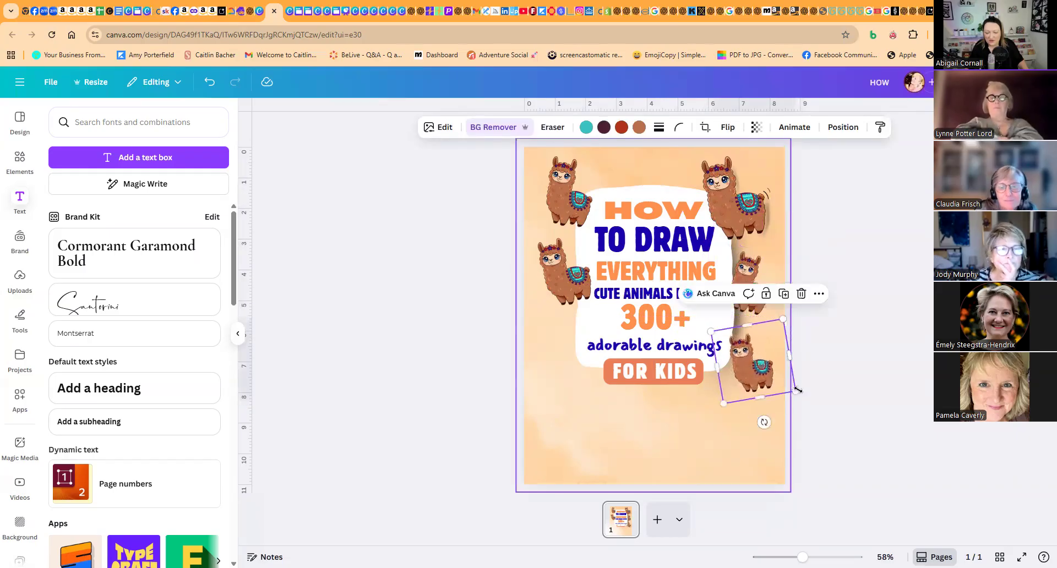
{"action": "left_click_drag", "start_coordinate": [796, 390], "coordinate": [802, 396]}
{"action": "left_click_drag", "start_coordinate": [753, 367], "coordinate": [747, 360]}
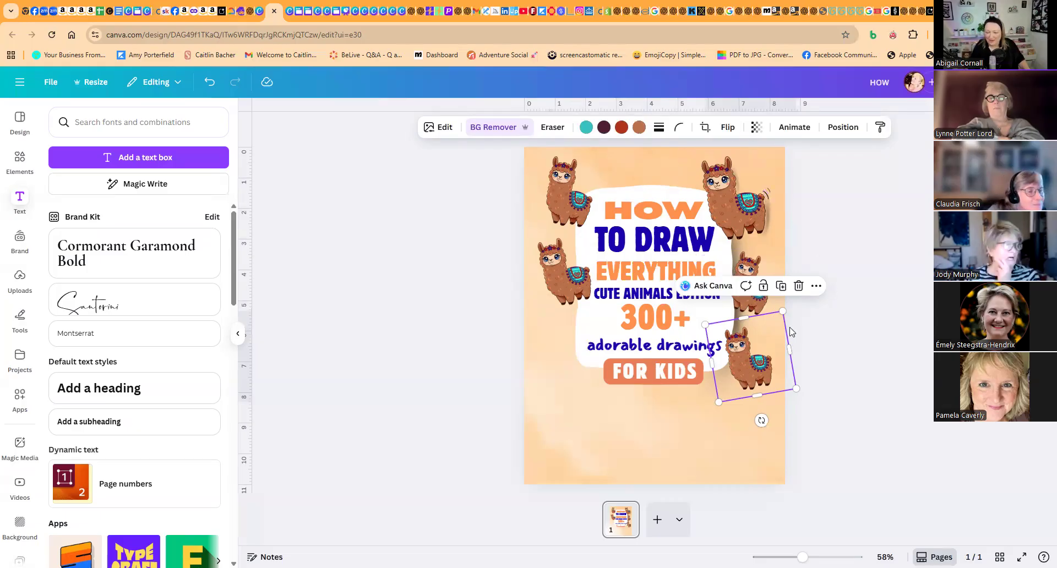
- Duplicate the lower-right llama, move the copy to the title card's lower-left corner and tilt it clockwise
{"action": "left_click", "coordinate": [781, 281]}
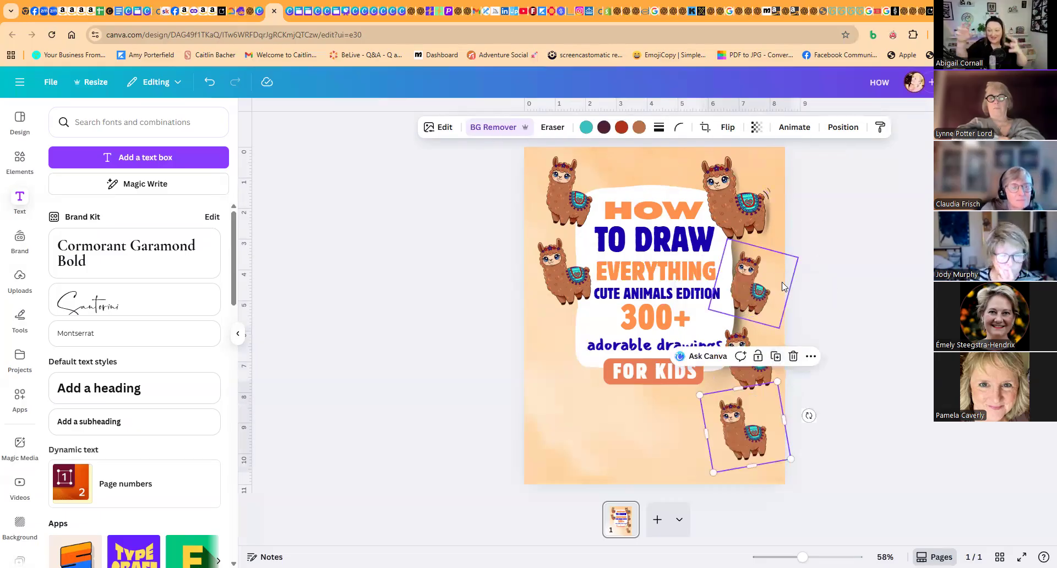
{"action": "left_click_drag", "start_coordinate": [751, 401], "coordinate": [557, 367]}
{"action": "left_click_drag", "start_coordinate": [576, 419], "coordinate": [546, 417]}
{"action": "left_click_drag", "start_coordinate": [557, 359], "coordinate": [561, 358]}
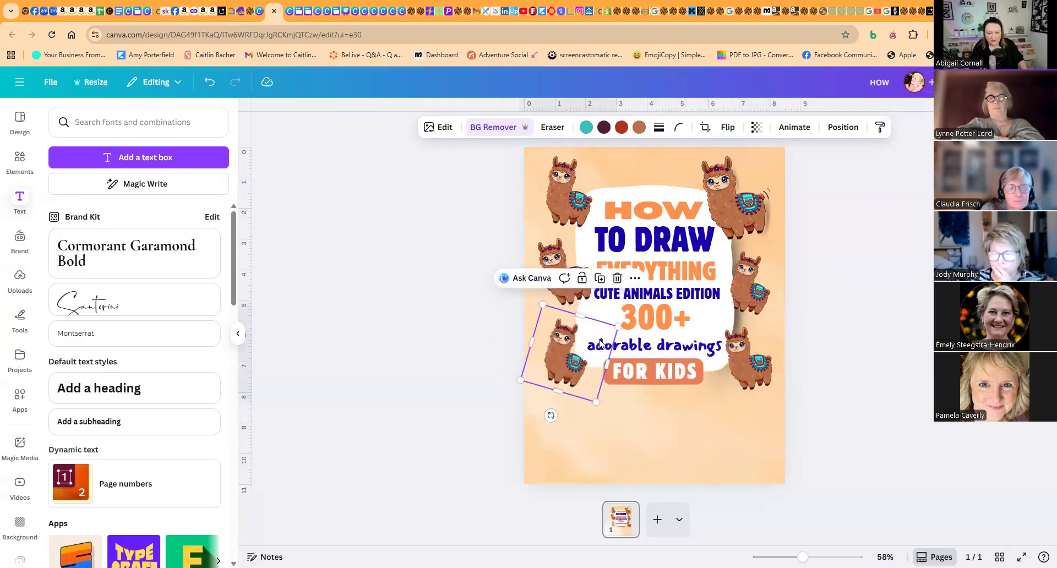
- Add a smaller llama copy centred above the word HOW
{"action": "left_click_drag", "start_coordinate": [551, 415], "coordinate": [646, 195]}
{"action": "left_click_drag", "start_coordinate": [691, 220], "coordinate": [677, 199]}
{"action": "left_click_drag", "start_coordinate": [659, 183], "coordinate": [651, 182]}
- Enlarge the lower-left llama slightly and nudge it into place beside the title card
{"action": "left_click", "coordinate": [562, 346]}
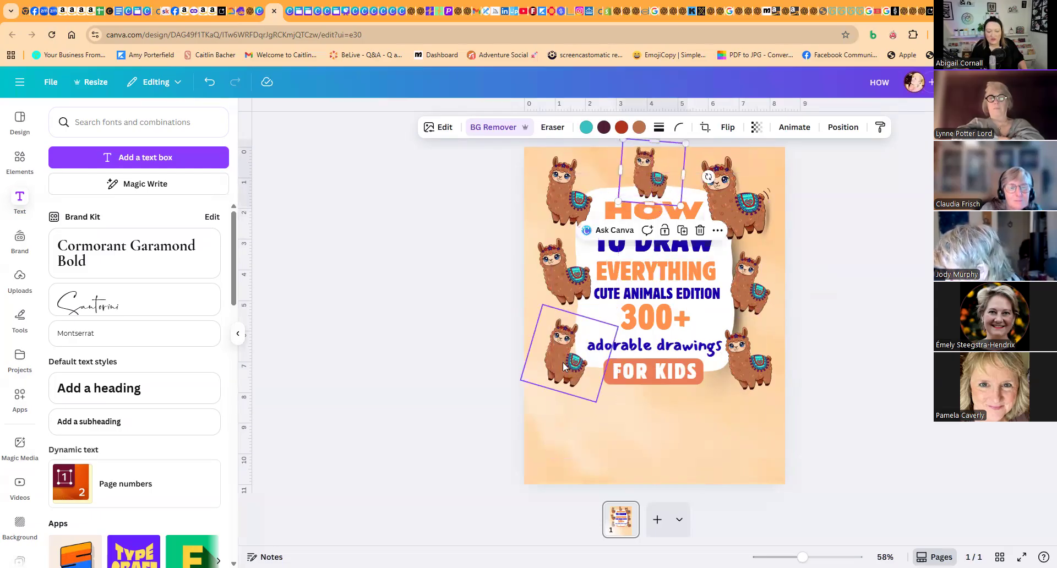
{"action": "left_click_drag", "start_coordinate": [544, 303], "coordinate": [538, 298]}
{"action": "left_click_drag", "start_coordinate": [550, 351], "coordinate": [550, 355]}
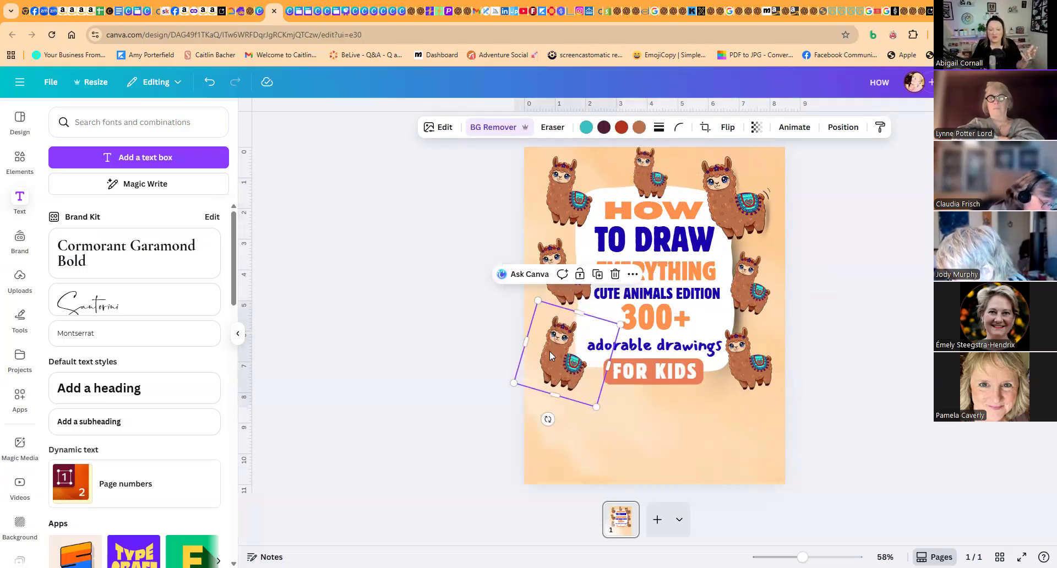
- Tilt the small llama above HOW counterclockwise and deselect it
{"action": "left_click", "coordinate": [653, 169]}
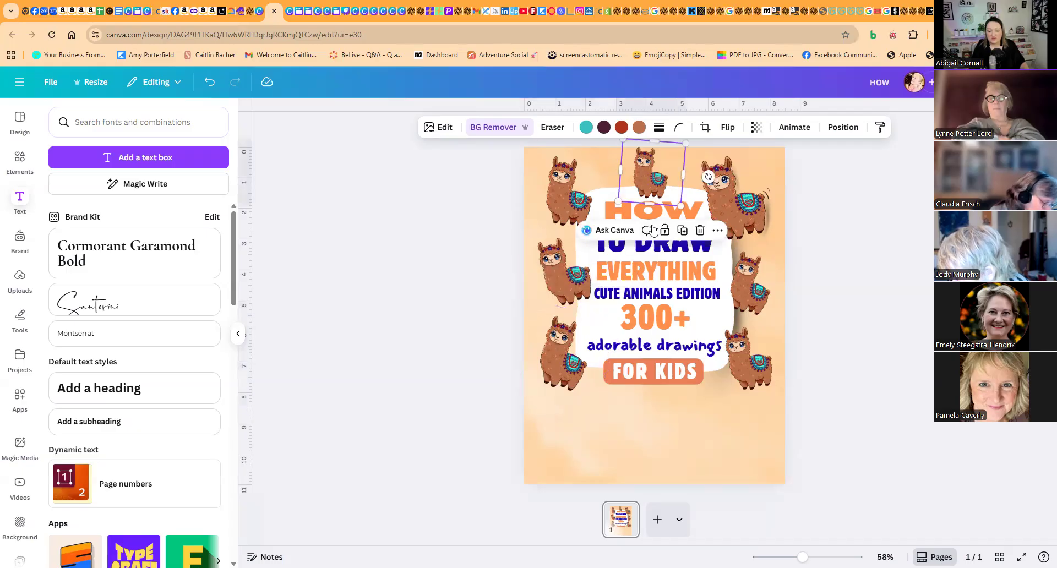
{"action": "left_click_drag", "start_coordinate": [708, 177], "coordinate": [642, 164]}
{"action": "left_click", "coordinate": [457, 242]}
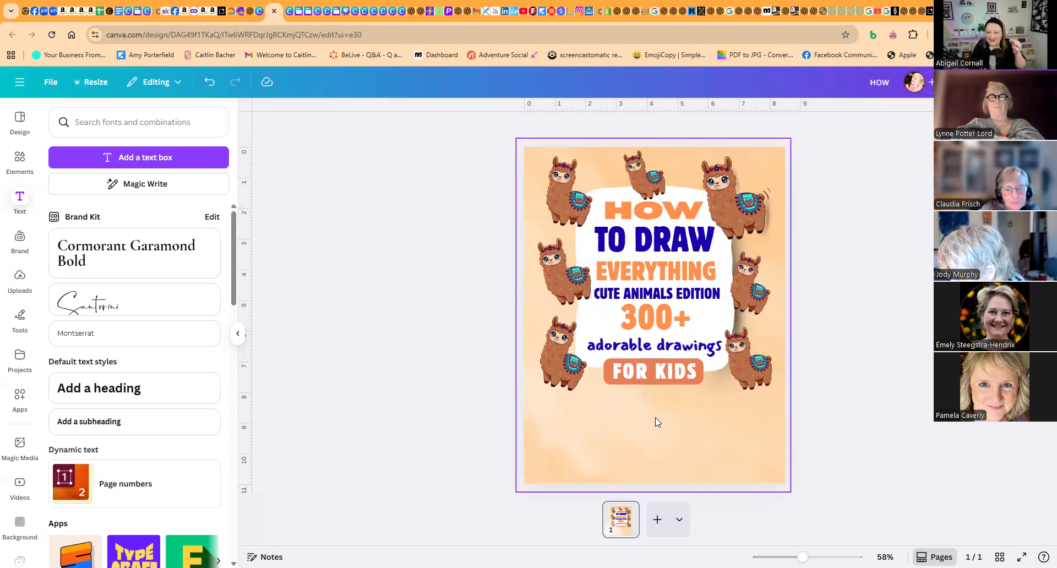
- Switch to the llama chat in Google AI Studio and close the enlarged image preview
{"action": "left_click", "coordinate": [224, 12]}
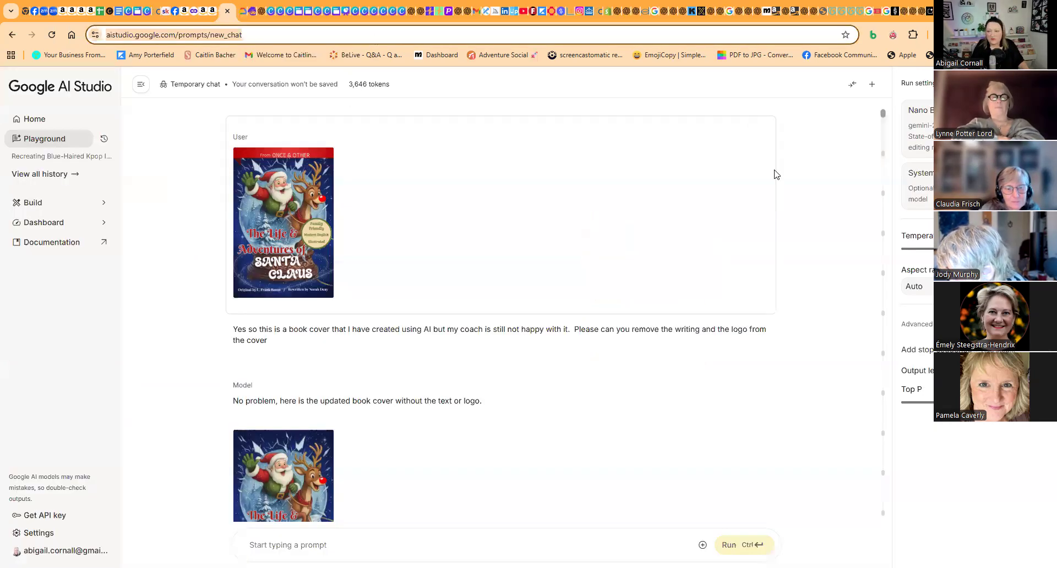
{"action": "left_click", "coordinate": [930, 11]}
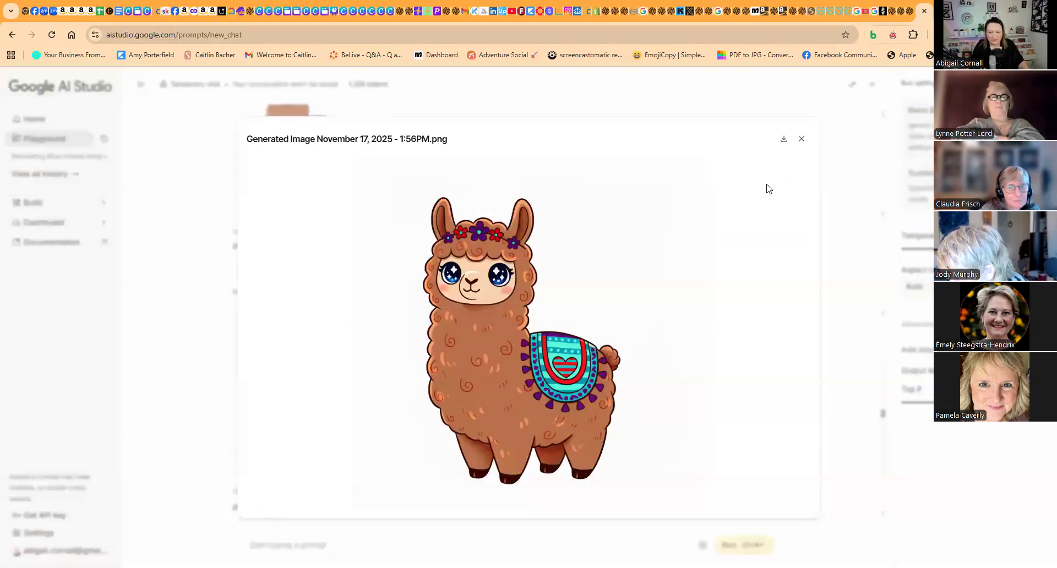
{"action": "left_click", "coordinate": [802, 139]}
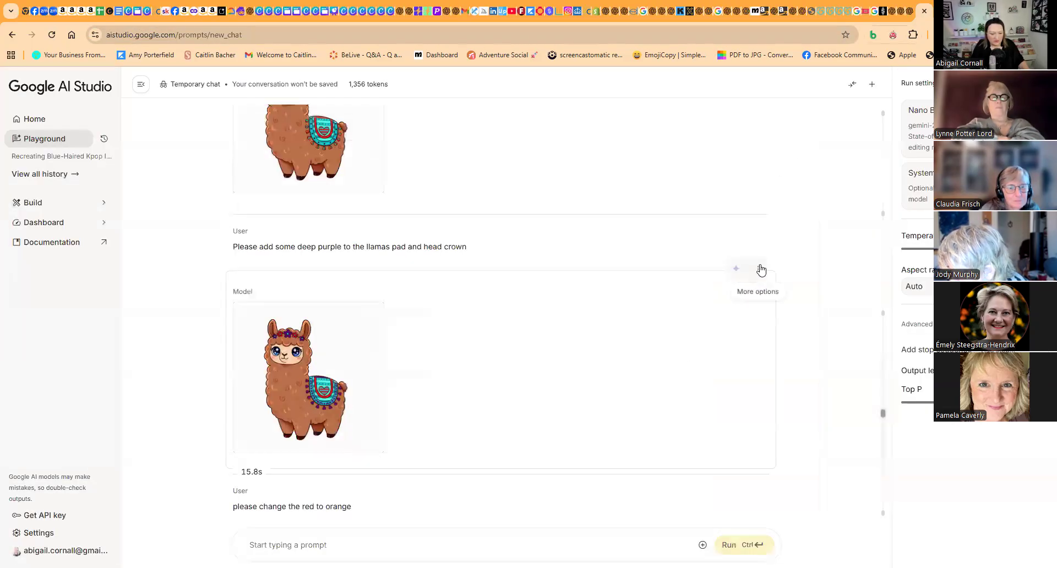
- Delete the deep purple and red-to-orange prompts and their generated images, keeping the first coloured llama as the latest result
{"action": "left_click", "coordinate": [761, 271]}
{"action": "left_click", "coordinate": [768, 297]}
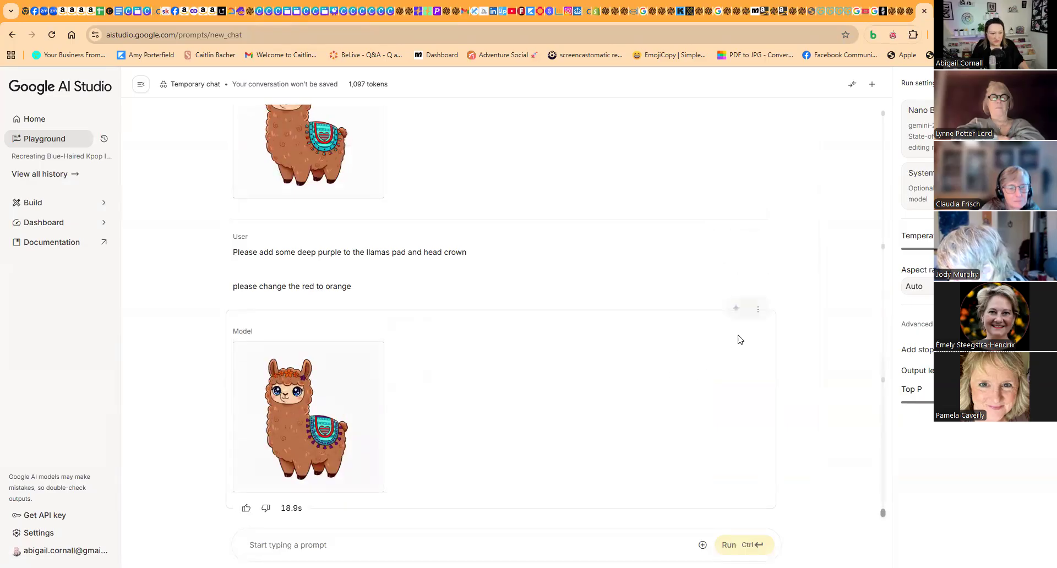
{"action": "left_click", "coordinate": [758, 310]}
{"action": "left_click", "coordinate": [770, 332]}
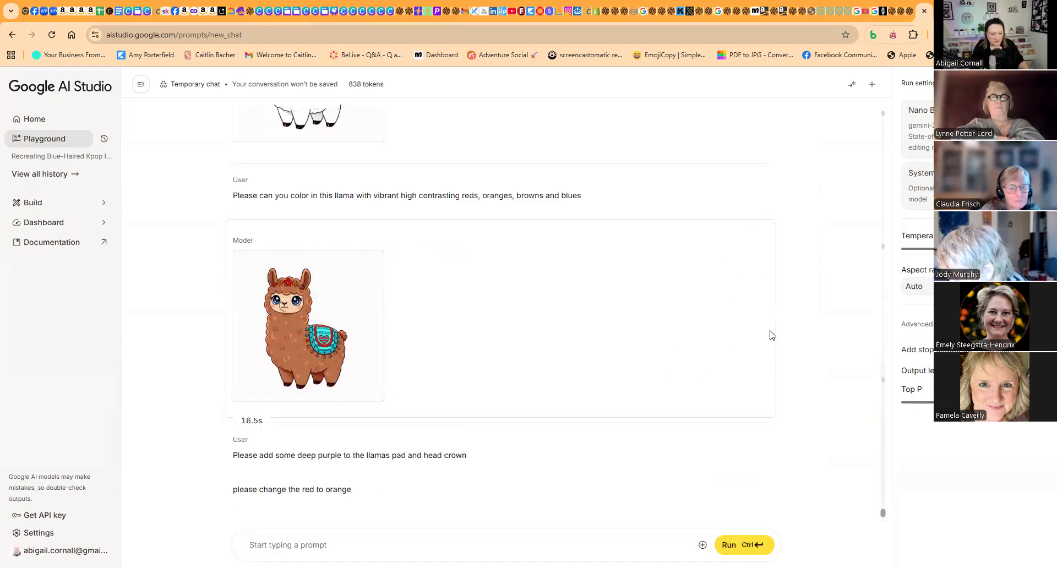
{"action": "scroll", "coordinate": [625, 340], "scroll_direction": "up", "scroll_amount": 5}
{"action": "scroll", "coordinate": [624, 340], "scroll_direction": "down", "scroll_amount": 5}
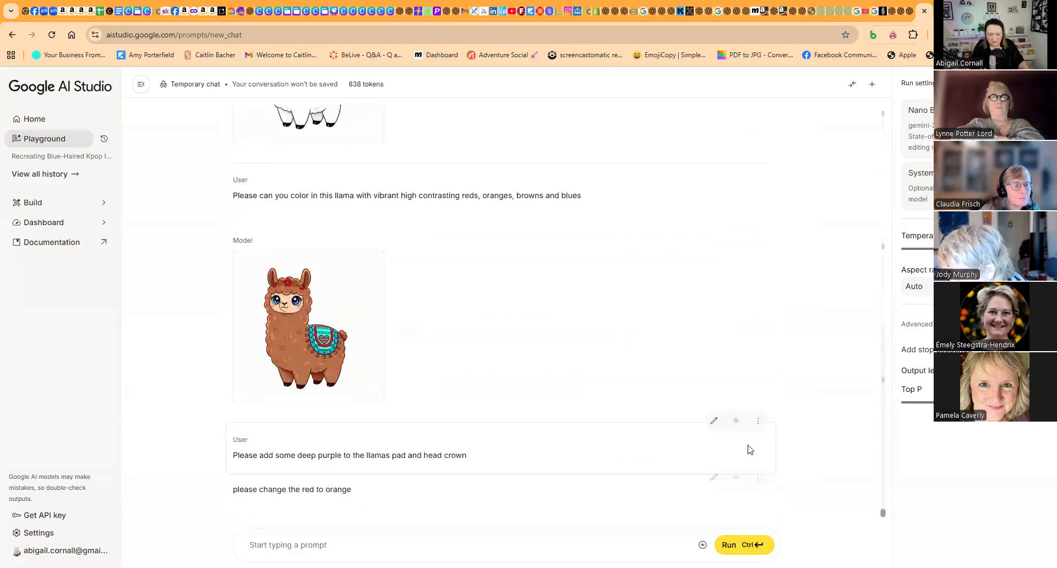
{"action": "left_click", "coordinate": [757, 421]}
{"action": "left_click", "coordinate": [778, 443]}
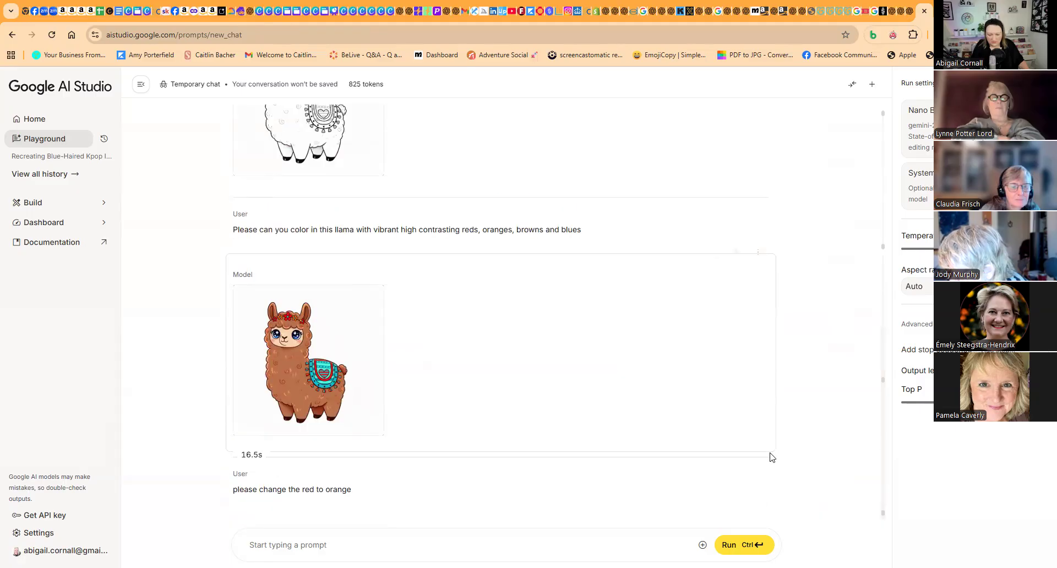
{"action": "left_click", "coordinate": [759, 459]}
{"action": "left_click", "coordinate": [776, 476]}
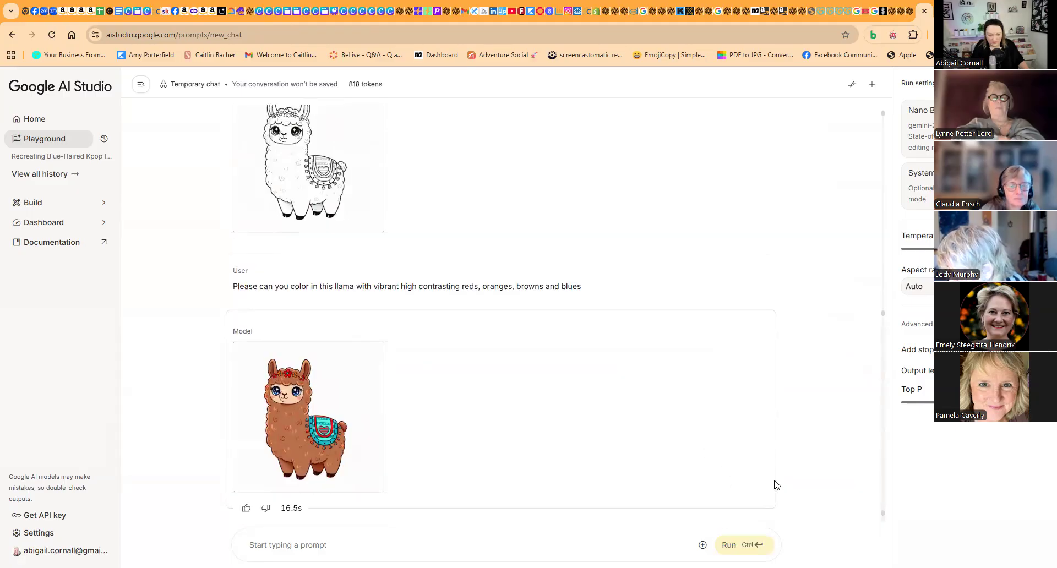
- Run the prompt "Please make this a black and white simple hand drawn outline image" on the coloured llama
{"action": "left_click", "coordinate": [333, 540]}
{"action": "type", "text": "Plea"}
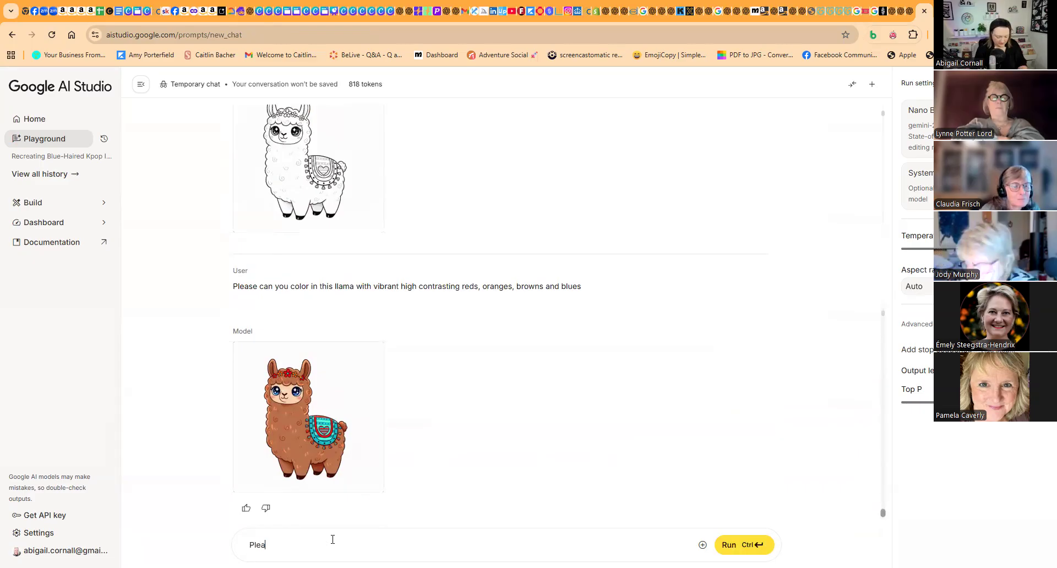
{"action": "type", "text": "se make this"}
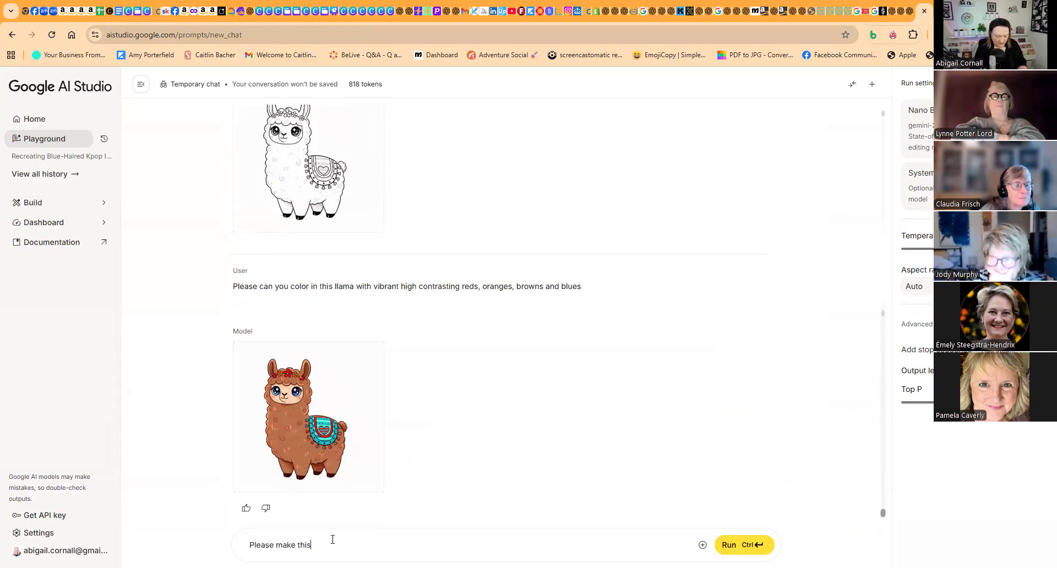
{"action": "type", "text": " a black and "}
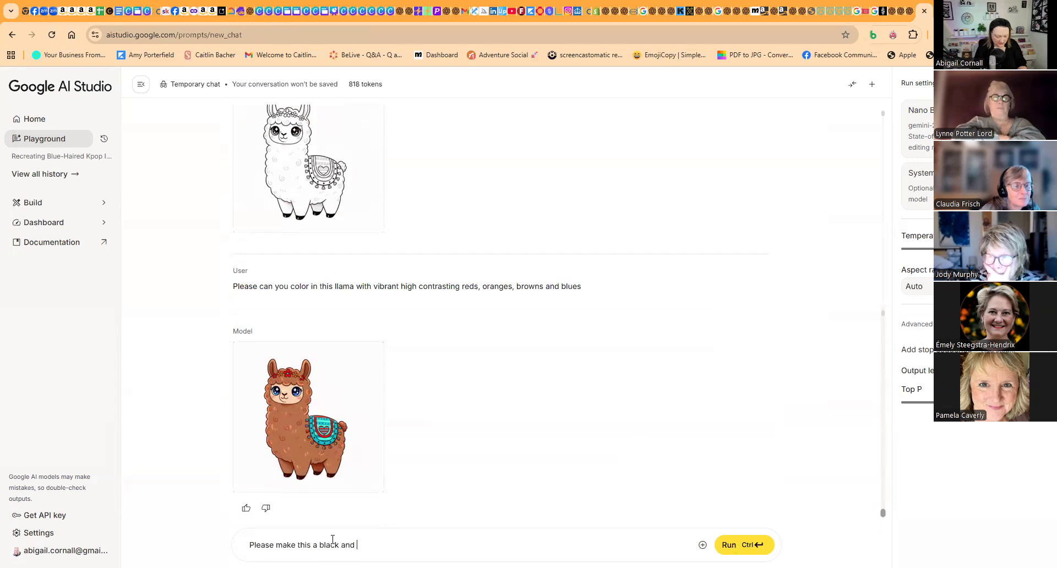
{"action": "type", "text": "white simple hand drawn outline imag"}
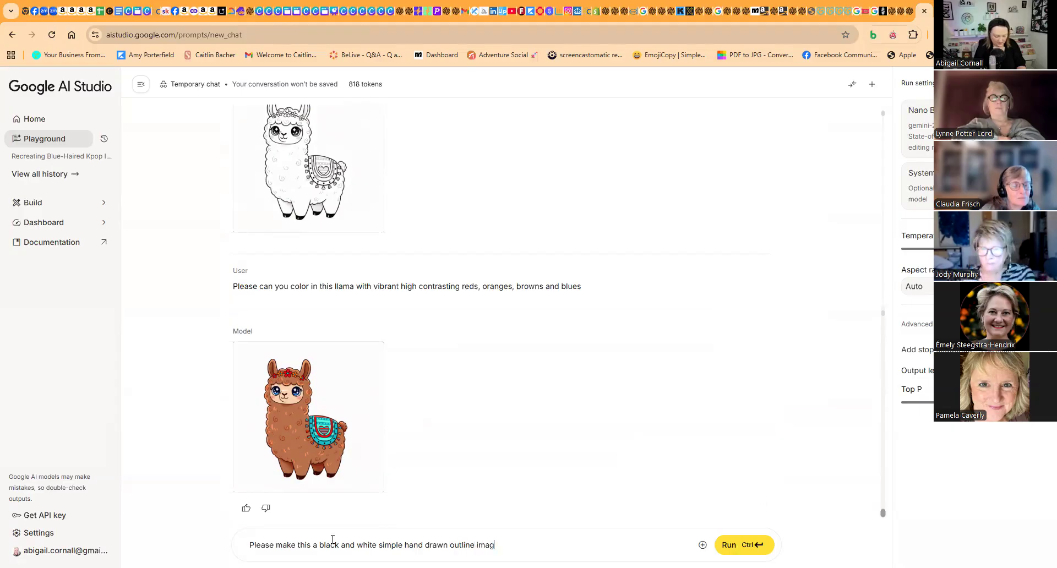
{"action": "type", "text": "e"}
{"action": "key", "text": "Return"}
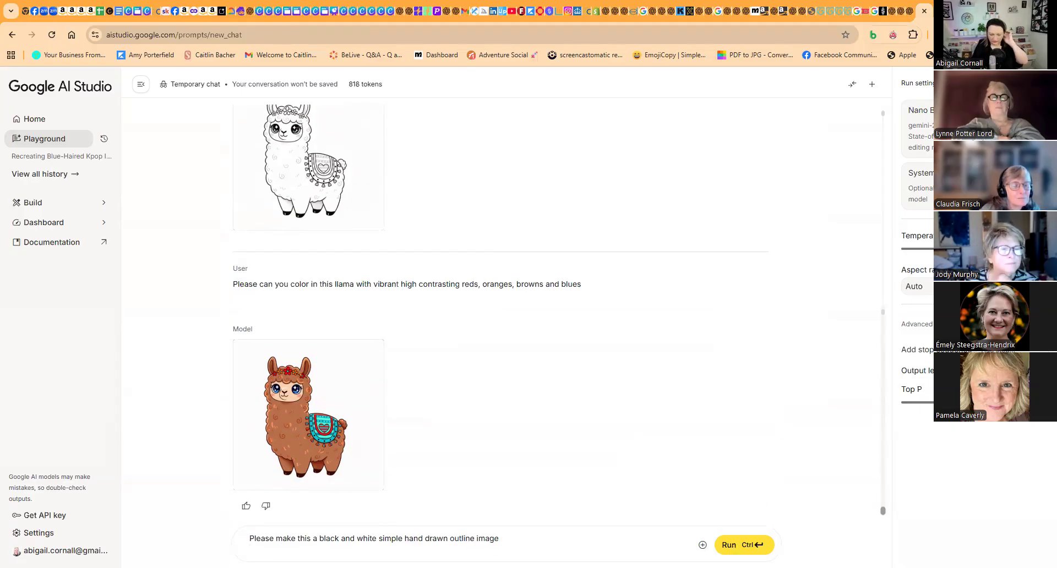
{"action": "left_click", "coordinate": [731, 545]}
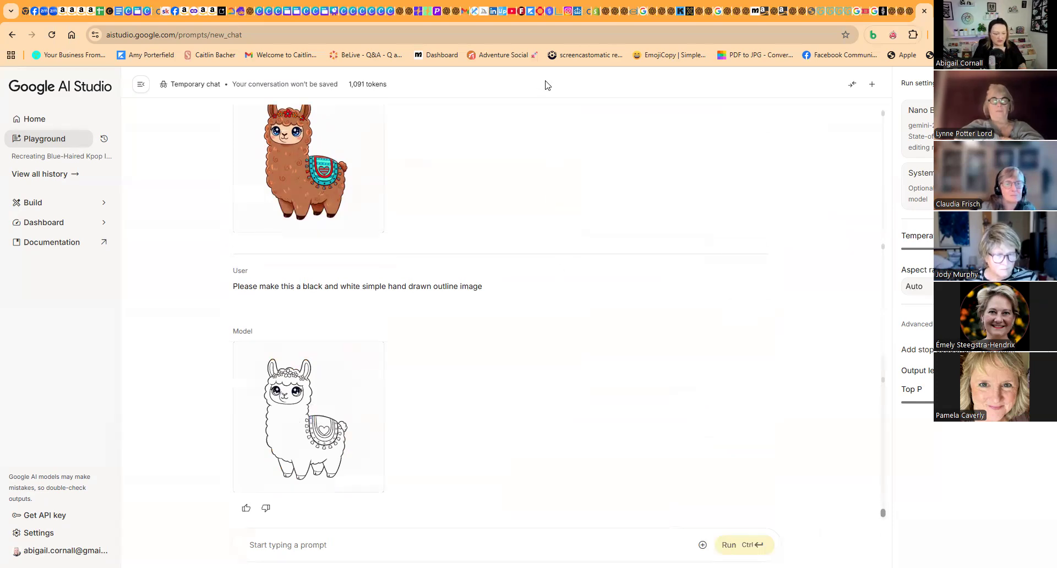
- Preview the outline llama and run the follow-up prompt "please make the eyes a simpler design"
{"action": "left_click", "coordinate": [326, 430]}
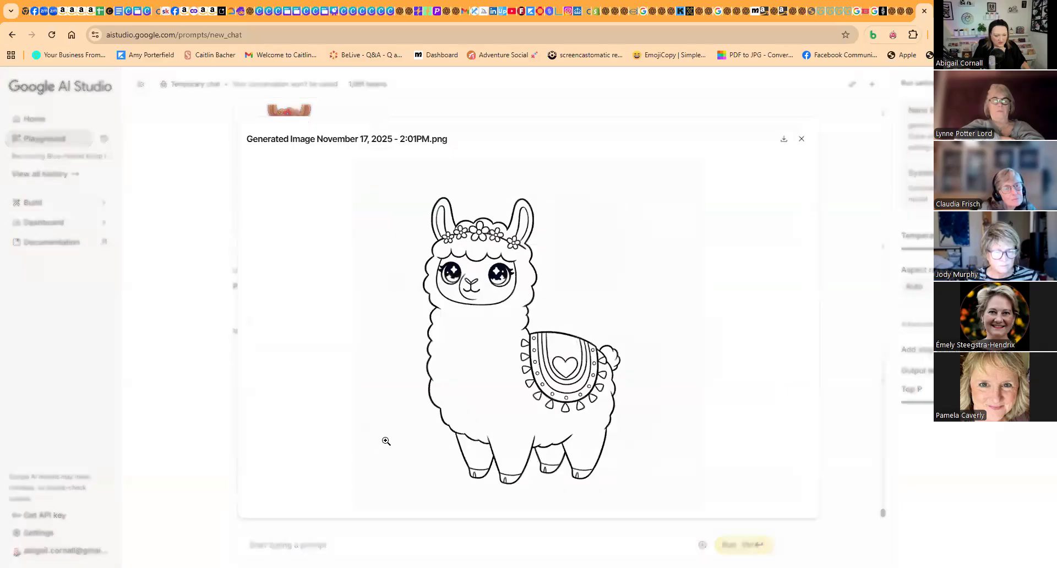
{"action": "left_click", "coordinate": [801, 138]}
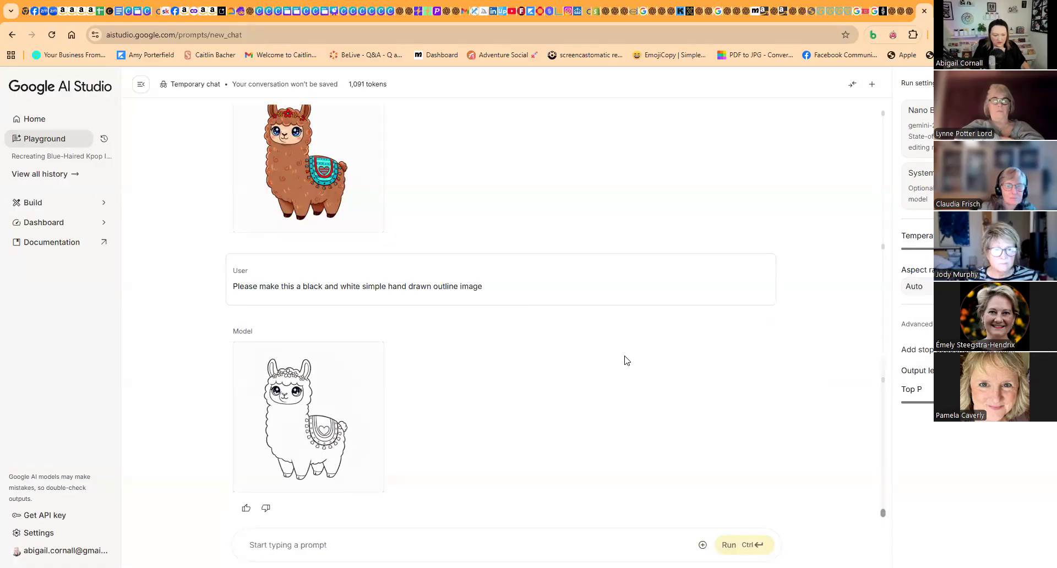
{"action": "left_click", "coordinate": [339, 544]}
{"action": "type", "text": "please make the eyes a simpler design"}
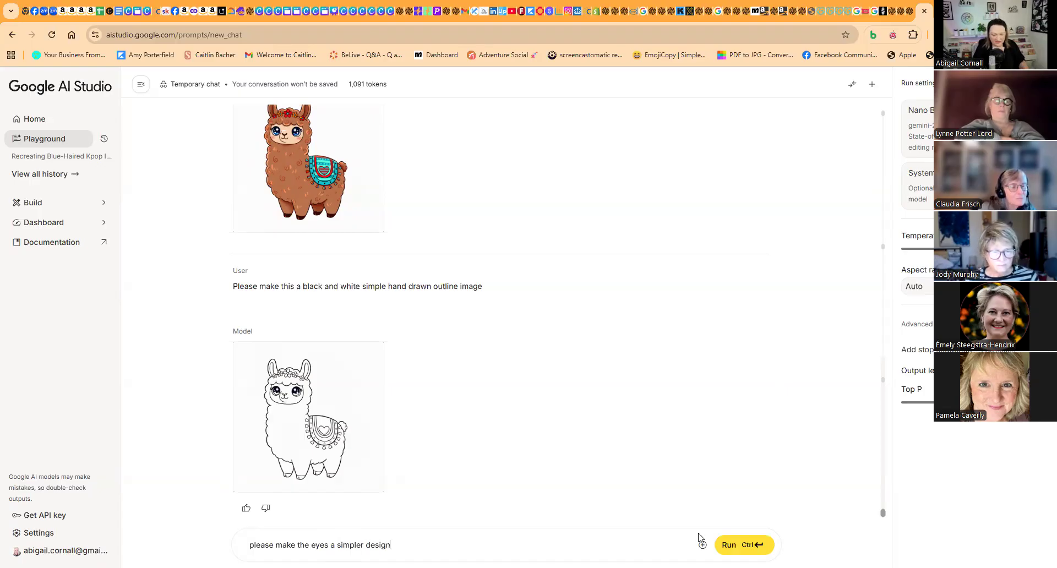
{"action": "left_click", "coordinate": [722, 545]}
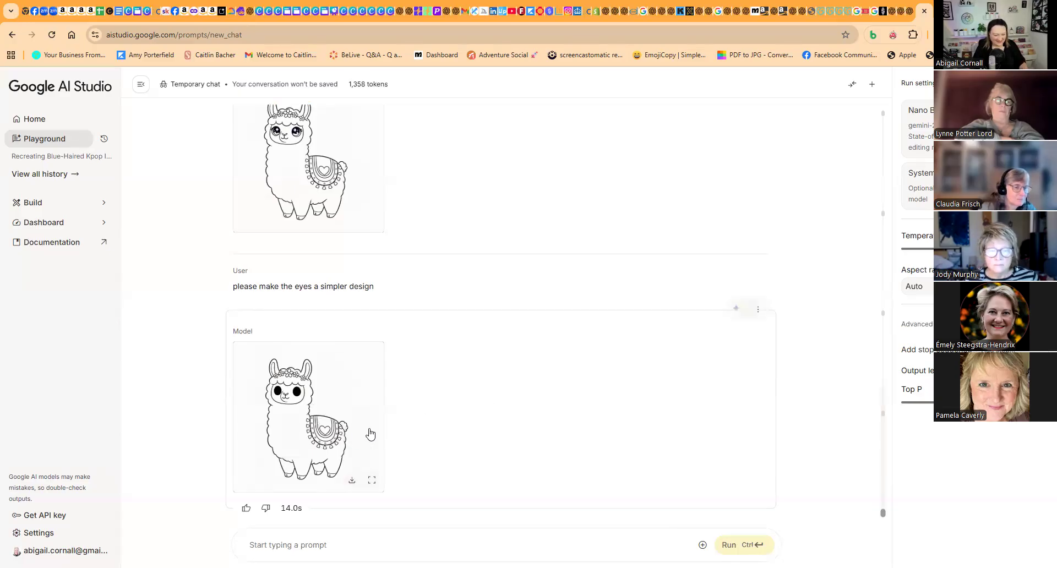
- Enlarge the simpler-eyed llama outline, download it and close the preview
{"action": "left_click", "coordinate": [314, 410]}
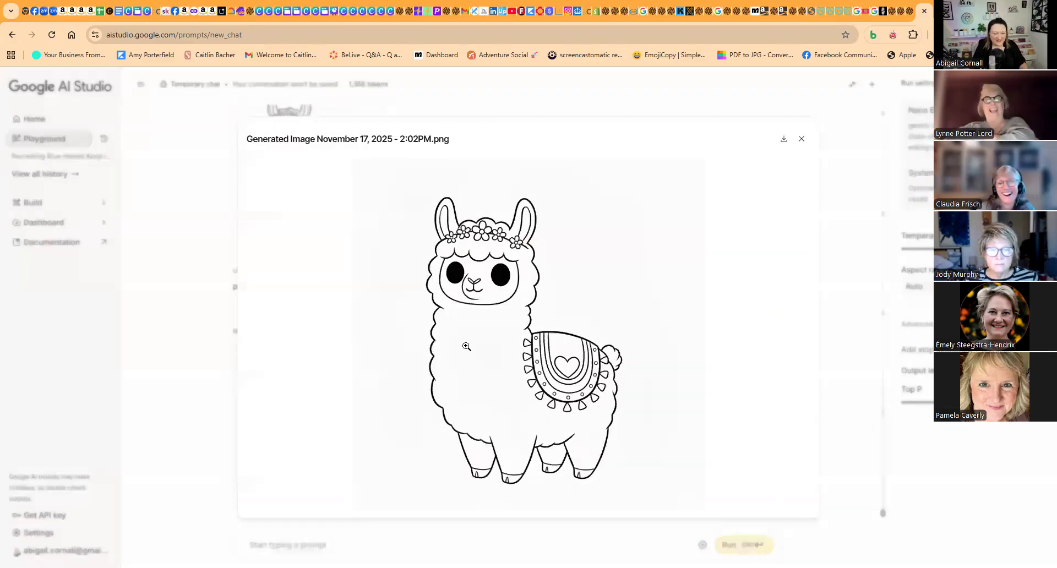
{"action": "left_click", "coordinate": [783, 138]}
{"action": "left_click", "coordinate": [732, 100]}
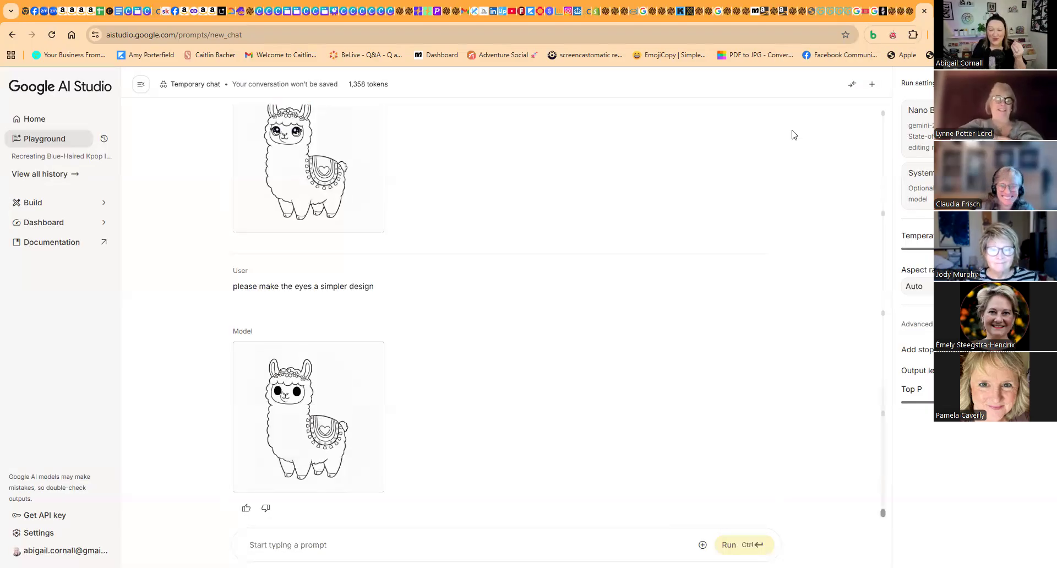
- Return to the Canva book cover design and upload the downloaded file Generated Image November 17, 2025 - 2_02PM
{"action": "left_click", "coordinate": [259, 16]}
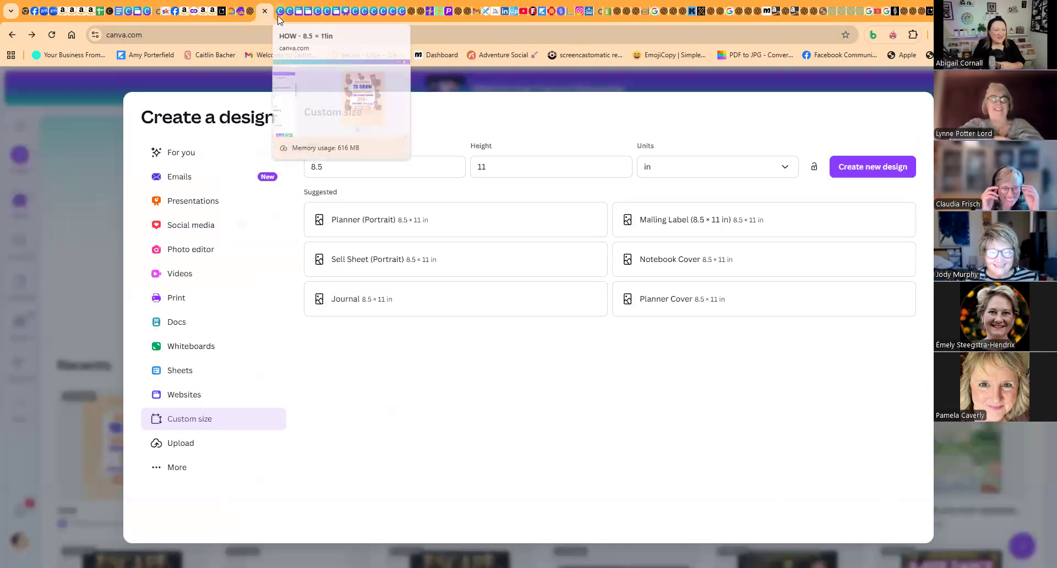
{"action": "left_click", "coordinate": [277, 15]}
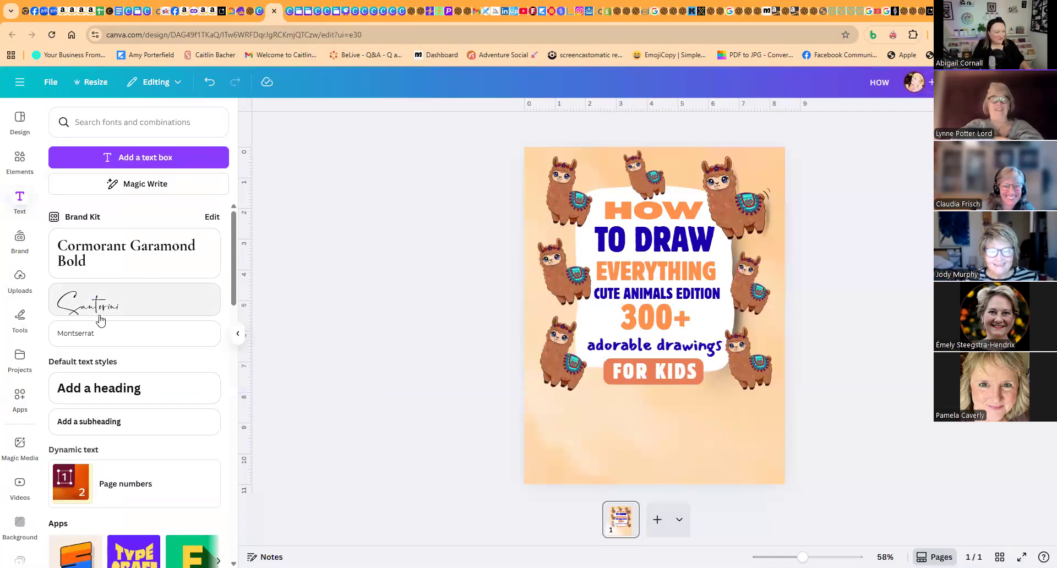
{"action": "left_click", "coordinate": [18, 278]}
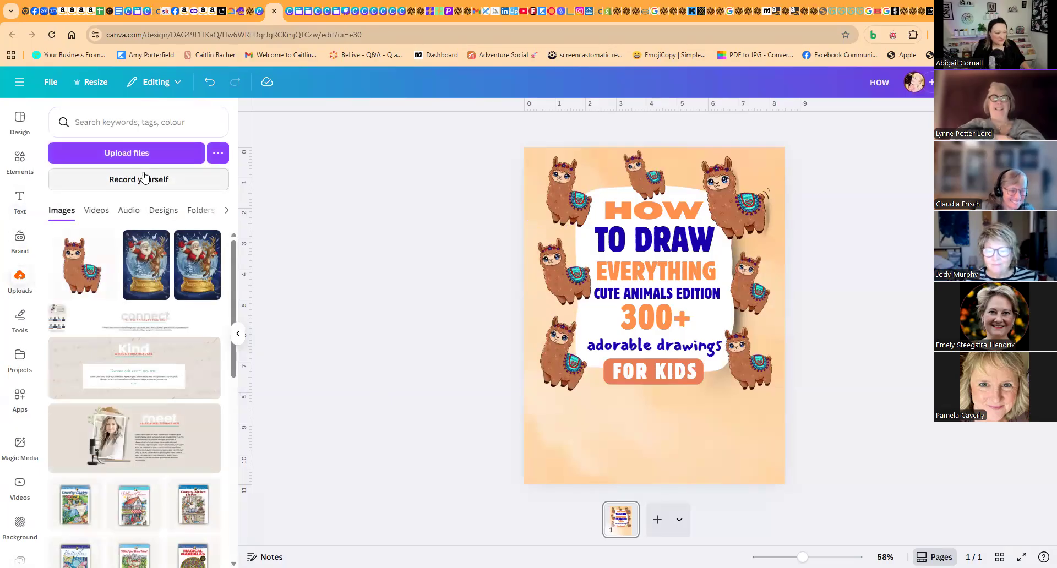
{"action": "left_click", "coordinate": [138, 157]}
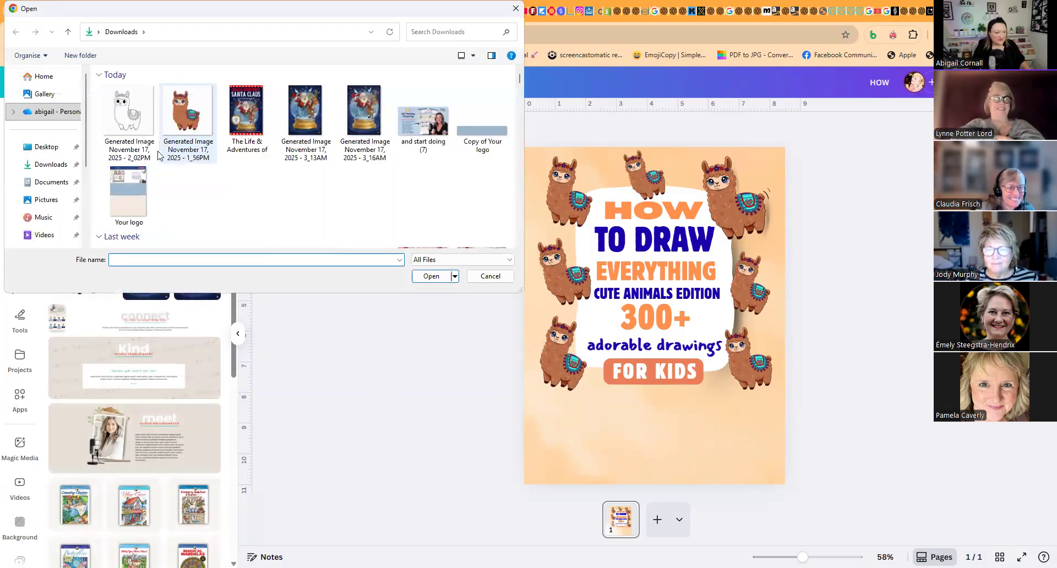
{"action": "left_click", "coordinate": [122, 120]}
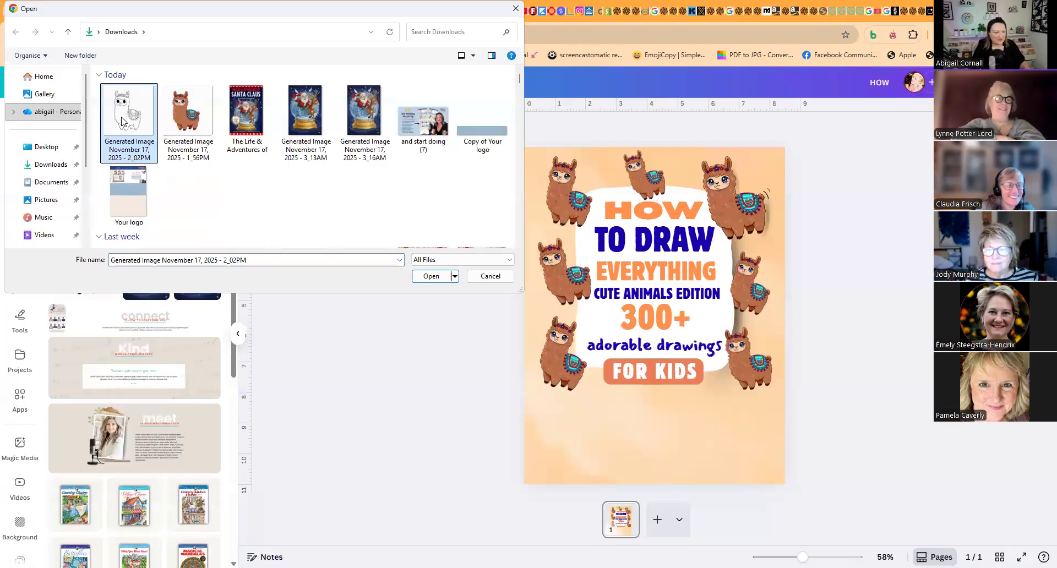
{"action": "key", "text": "Return"}
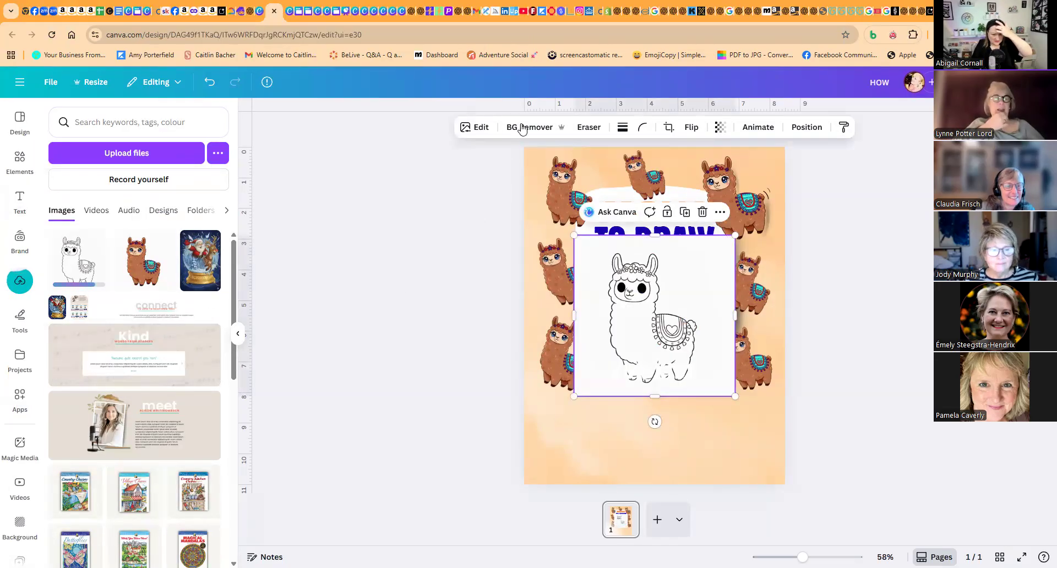
- Remove the outline llama's background, shrink the image and place it in the cover's lower right corner
{"action": "left_click", "coordinate": [527, 129]}
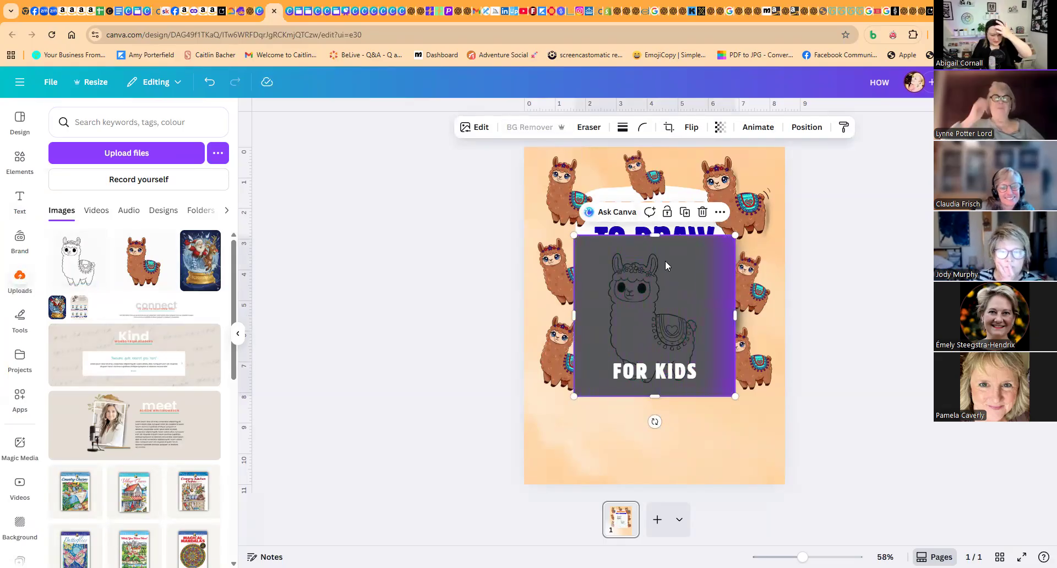
{"action": "left_click_drag", "start_coordinate": [692, 293], "coordinate": [695, 395]}
{"action": "left_click_drag", "start_coordinate": [739, 337], "coordinate": [672, 403]}
{"action": "mouse_move", "coordinate": [636, 467]}
{"action": "left_mouse_down"}
{"action": "mouse_move", "coordinate": [691, 442]}
{"action": "mouse_move", "coordinate": [743, 448]}
{"action": "left_mouse_up"}
{"action": "left_click_drag", "start_coordinate": [684, 385], "coordinate": [677, 377]}
{"action": "left_click_drag", "start_coordinate": [731, 435], "coordinate": [732, 441]}
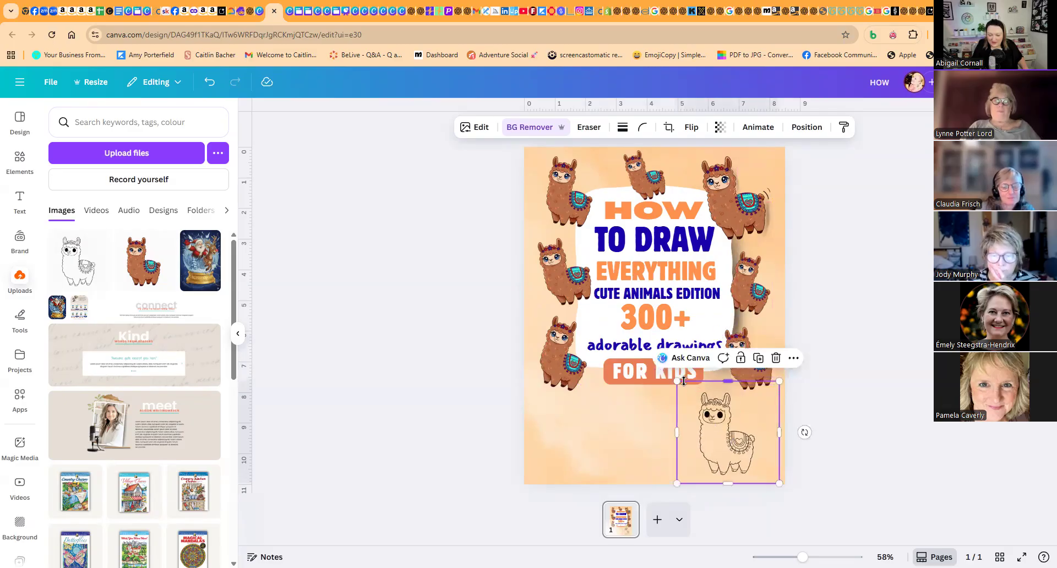
- Enlarge the outline llama slightly, nudge it into the lower right corner and tilt it a little clockwise
{"action": "left_click_drag", "start_coordinate": [668, 379], "coordinate": [661, 371]}
{"action": "left_click_drag", "start_coordinate": [726, 433], "coordinate": [734, 437]}
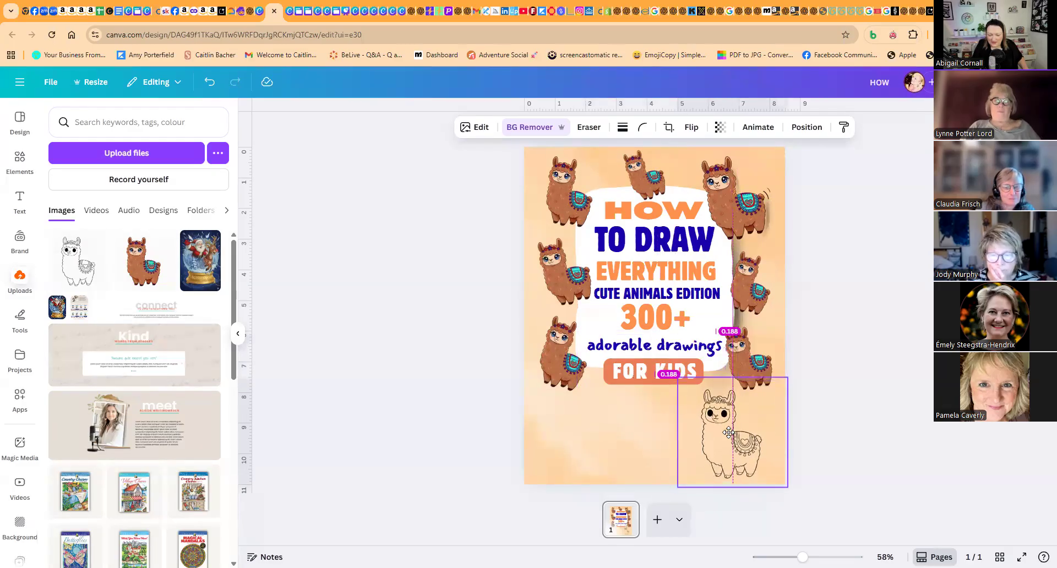
{"action": "left_click_drag", "start_coordinate": [812, 432], "coordinate": [812, 446]}
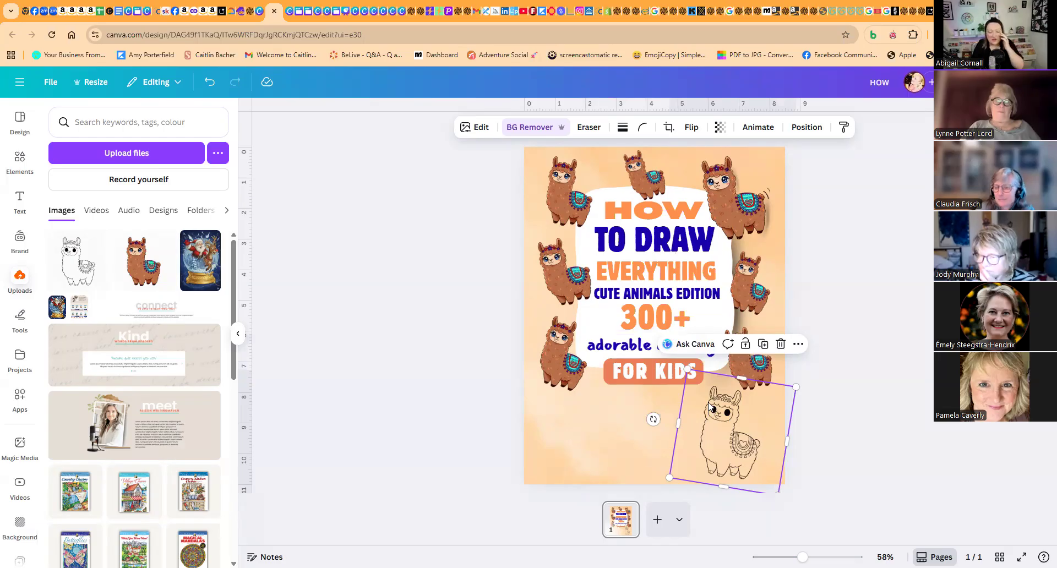
- Search the graphic elements for "cute kawaii eyes" and browse the results for simple eyes for the outline llama
{"action": "left_click", "coordinate": [18, 157]}
{"action": "left_click", "coordinate": [83, 121]}
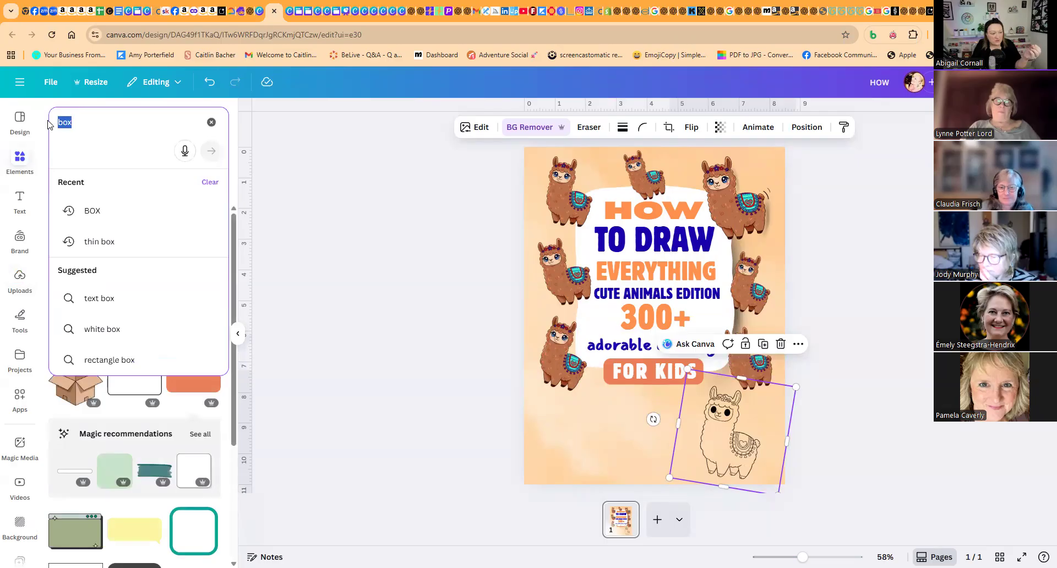
{"action": "type", "text": "cute ka"}
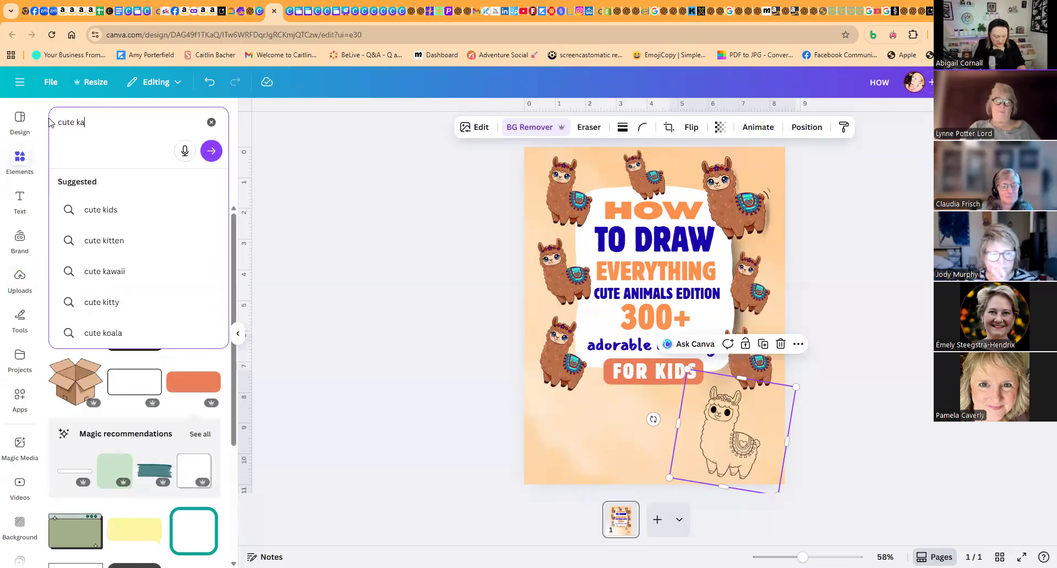
{"action": "type", "text": "w"}
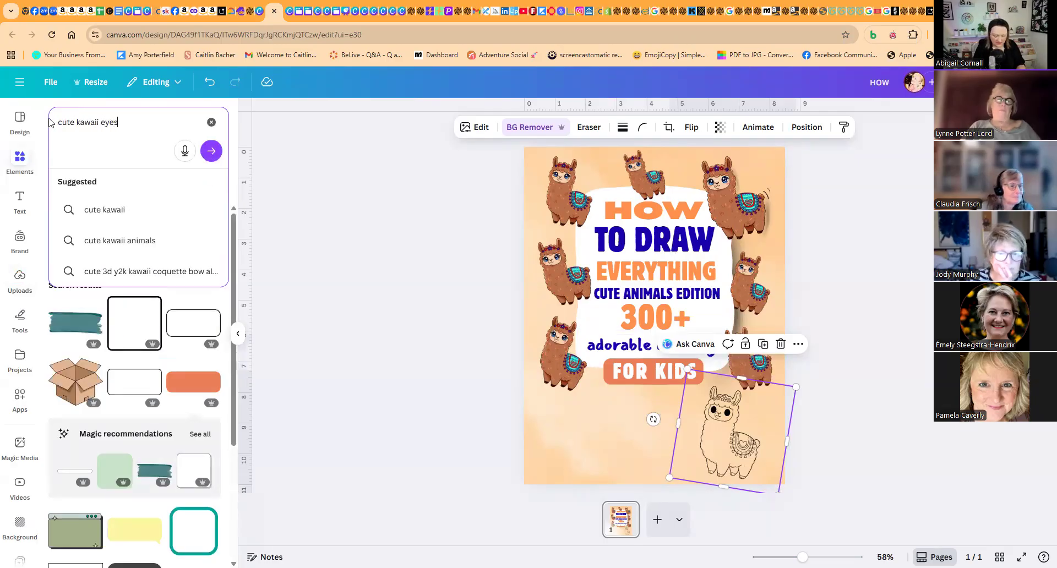
{"action": "type", "text": "aii eyes"}
{"action": "key", "text": "Return"}
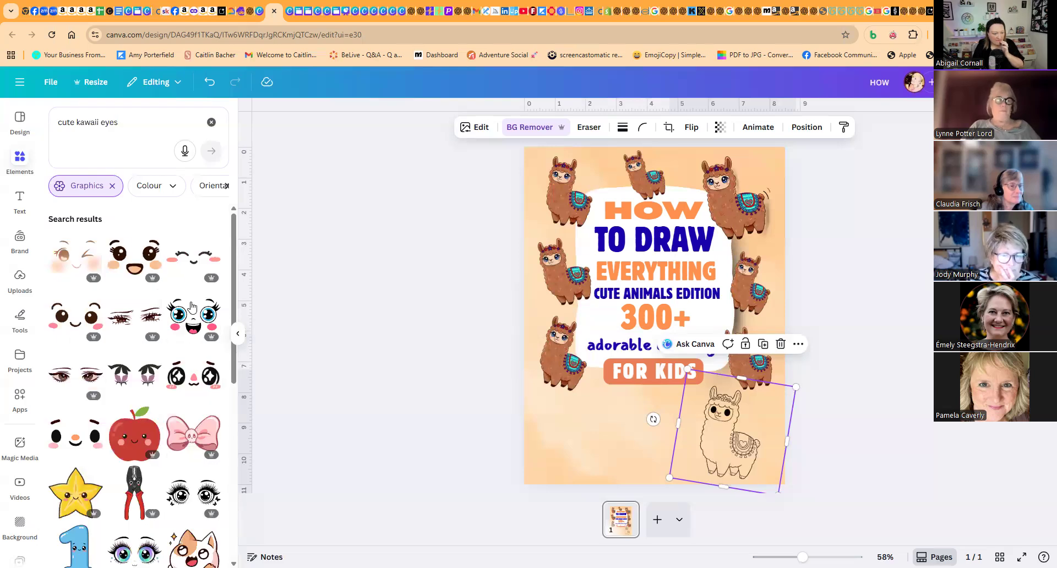
{"action": "scroll", "coordinate": [164, 388], "scroll_direction": "down", "scroll_amount": 6}
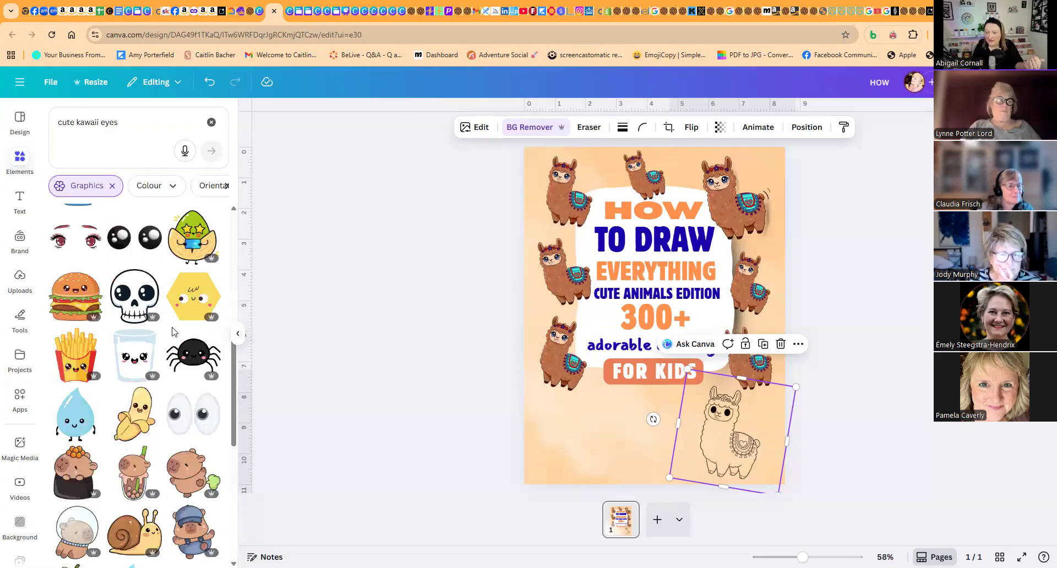
{"action": "left_click_drag", "start_coordinate": [193, 413], "coordinate": [713, 410]}
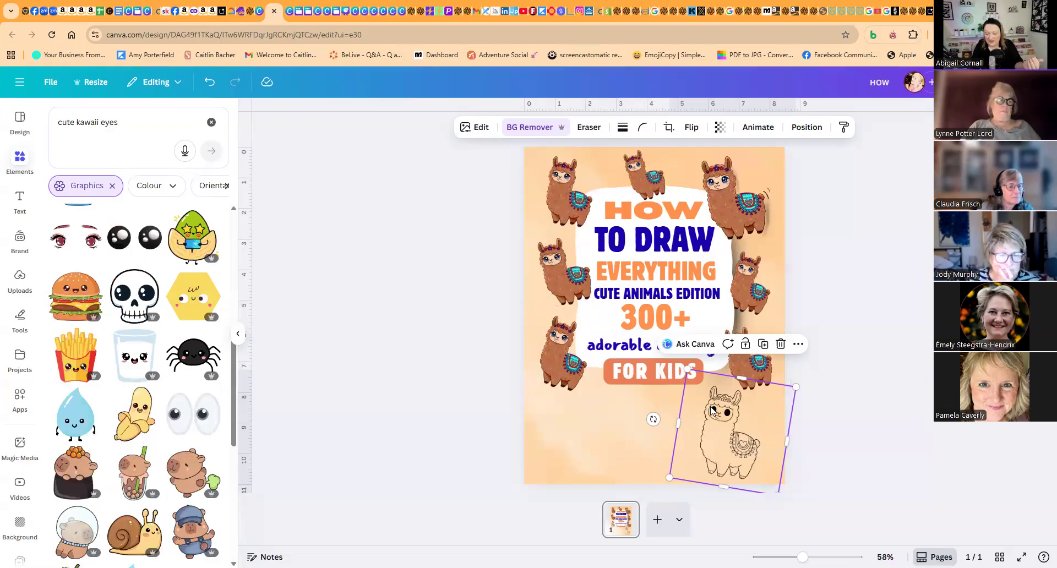
{"action": "scroll", "coordinate": [132, 284], "scroll_direction": "up", "scroll_amount": 10}
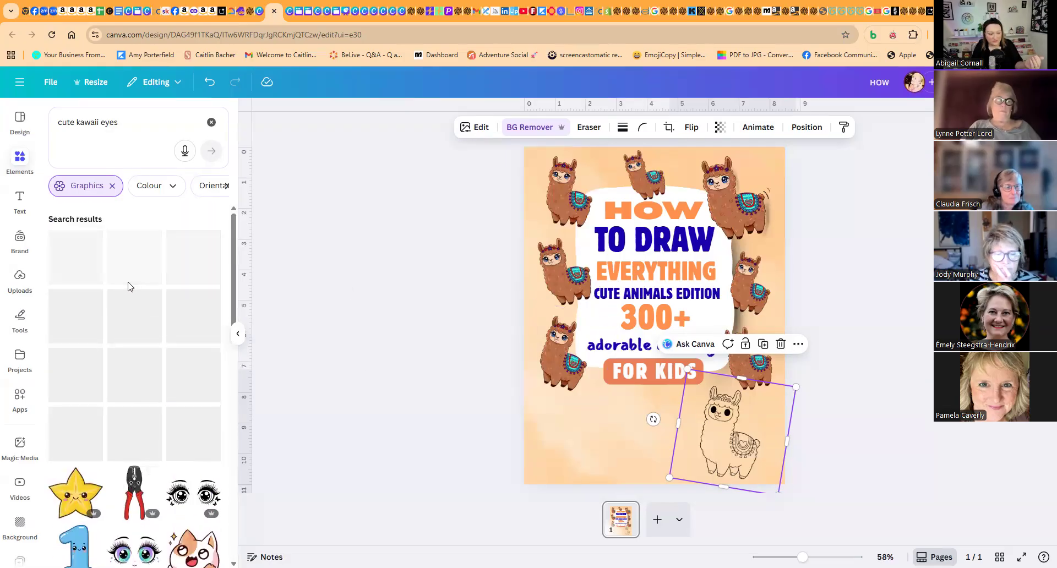
{"action": "scroll", "coordinate": [129, 289], "scroll_direction": "down", "scroll_amount": 10}
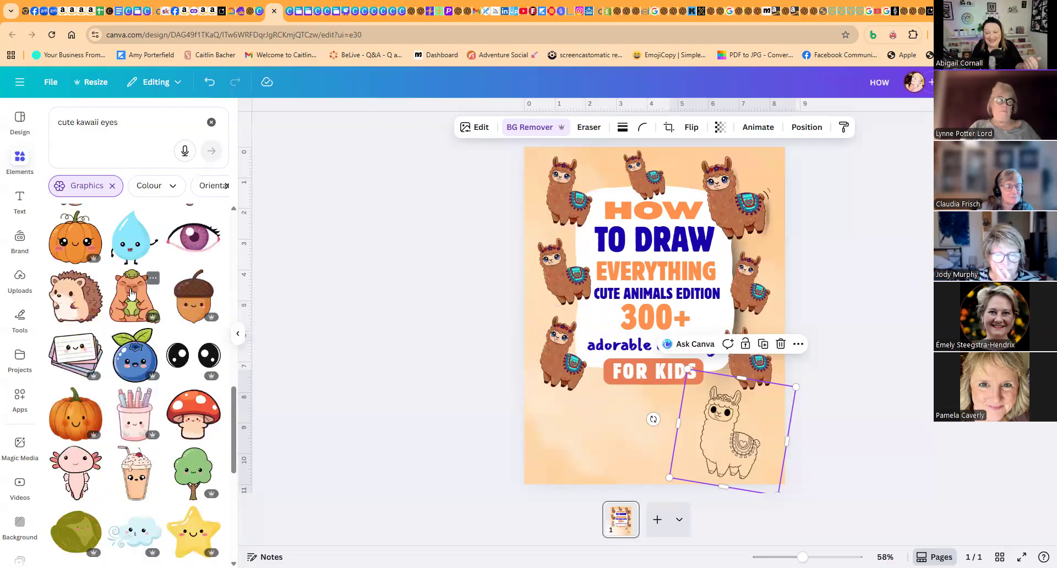
- Duplicate the outline llama, straighten one copy and arrange both side by side below the FOR KIDS label
{"action": "left_click", "coordinate": [768, 344]}
{"action": "left_click_drag", "start_coordinate": [726, 412], "coordinate": [721, 419]}
{"action": "left_click_drag", "start_coordinate": [682, 415], "coordinate": [682, 414]}
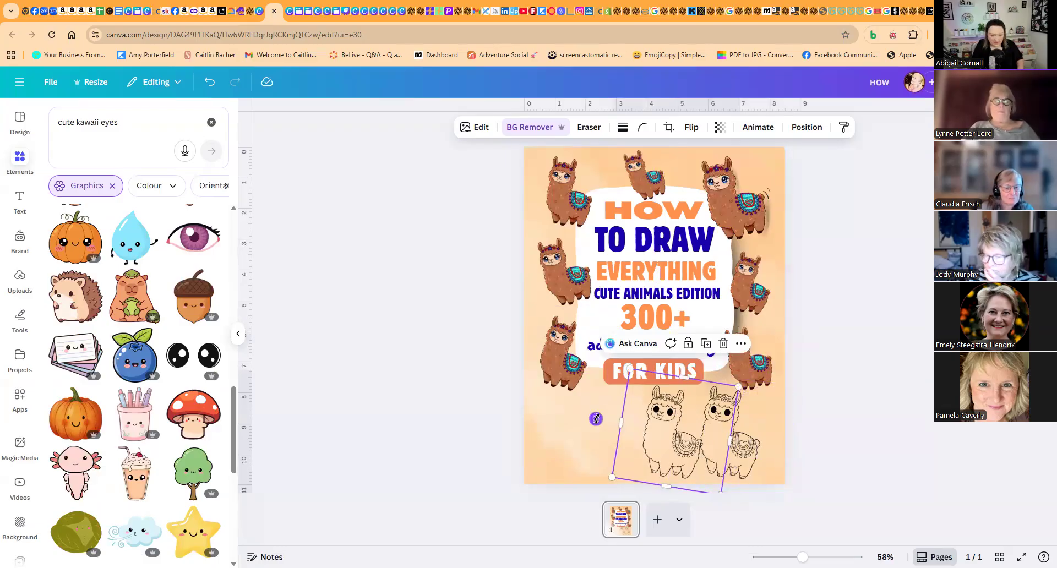
{"action": "left_click_drag", "start_coordinate": [596, 420], "coordinate": [593, 432]}
{"action": "left_click_drag", "start_coordinate": [690, 444], "coordinate": [633, 437]}
{"action": "left_click", "coordinate": [750, 455]}
{"action": "left_click_drag", "start_coordinate": [749, 456], "coordinate": [703, 452]}
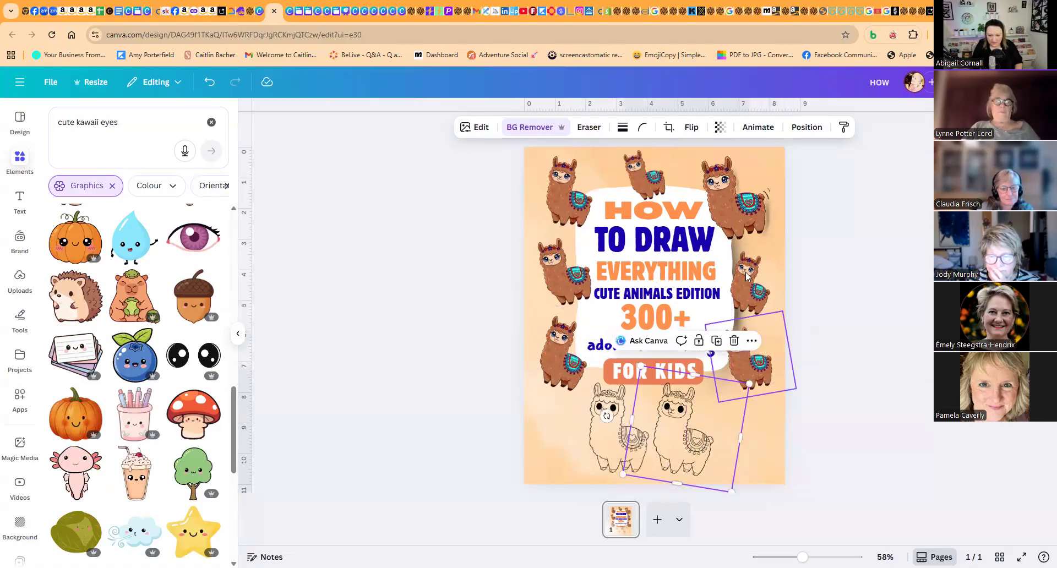
- Duplicate the coloured llama beside HOW, place the copy in the cover's lower right corner and enlarge it
{"action": "left_click", "coordinate": [567, 193]}
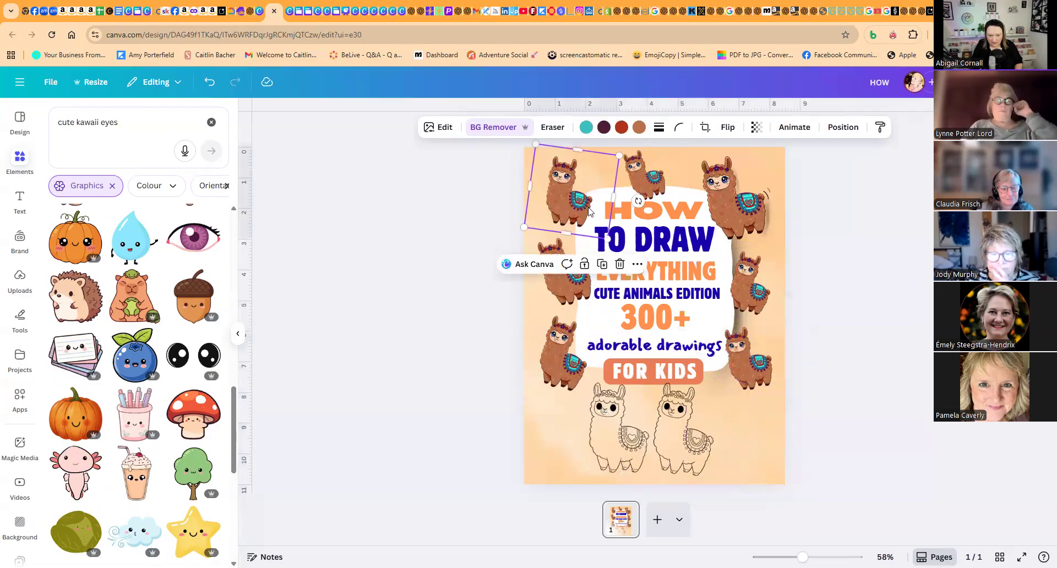
{"action": "left_click", "coordinate": [599, 264]}
{"action": "left_click_drag", "start_coordinate": [584, 204], "coordinate": [760, 443]}
{"action": "left_click_drag", "start_coordinate": [799, 404], "coordinate": [808, 392]}
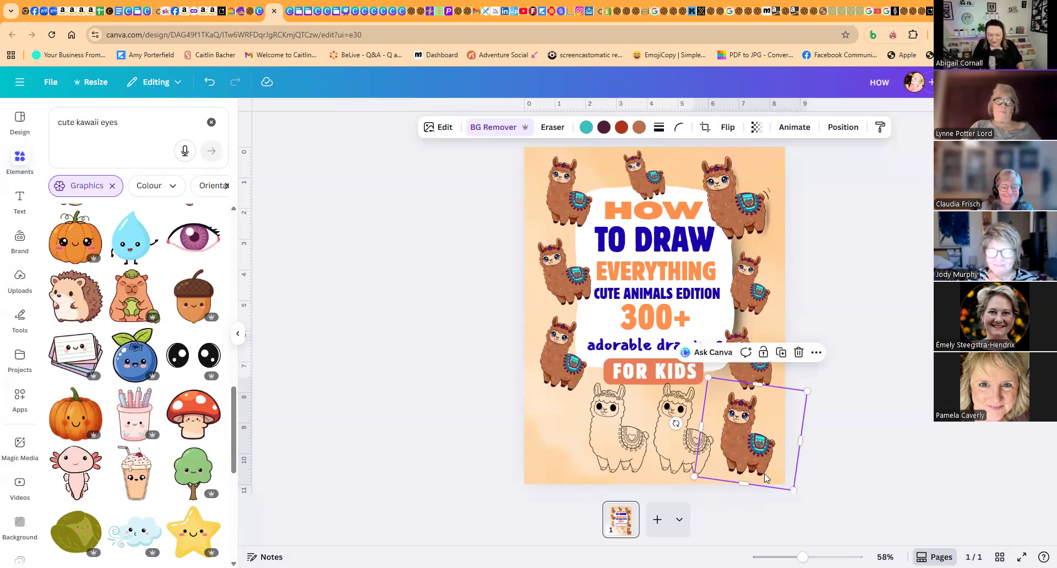
- Rotate the lower right coloured llama upright and nudge it into line with the outline llamas
{"action": "left_click", "coordinate": [837, 410]}
{"action": "left_click", "coordinate": [753, 420]}
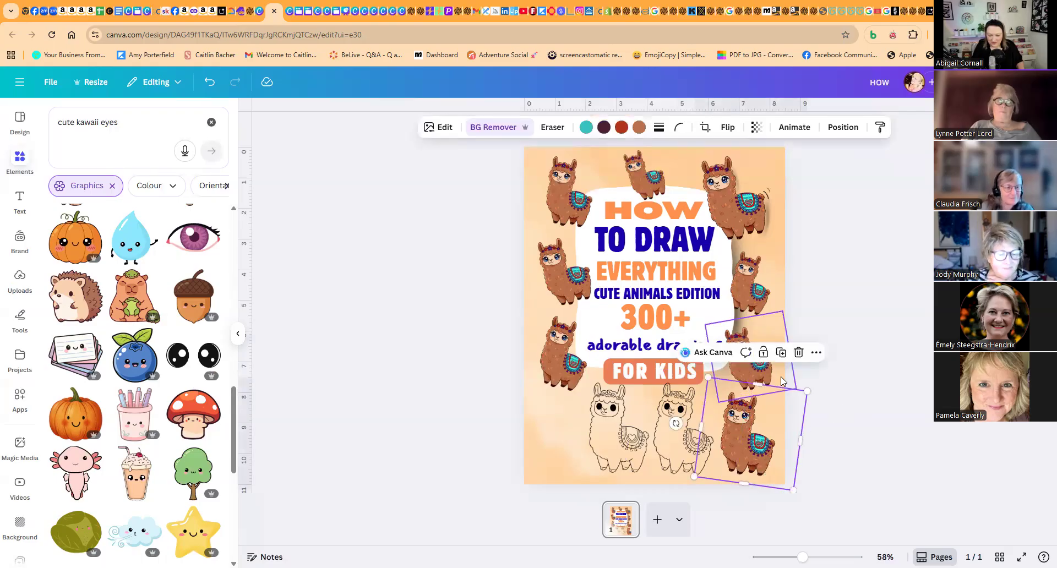
{"action": "left_click", "coordinate": [828, 406]}
{"action": "left_click_drag", "start_coordinate": [760, 474], "coordinate": [759, 468]}
{"action": "left_click_drag", "start_coordinate": [825, 439], "coordinate": [826, 431]}
{"action": "left_click_drag", "start_coordinate": [748, 450], "coordinate": [747, 452]}
- Straighten the tilted outline llama and lay it over the lower right coloured llama to compare their sizes
{"action": "left_click", "coordinate": [656, 441]}
{"action": "left_click", "coordinate": [700, 431]}
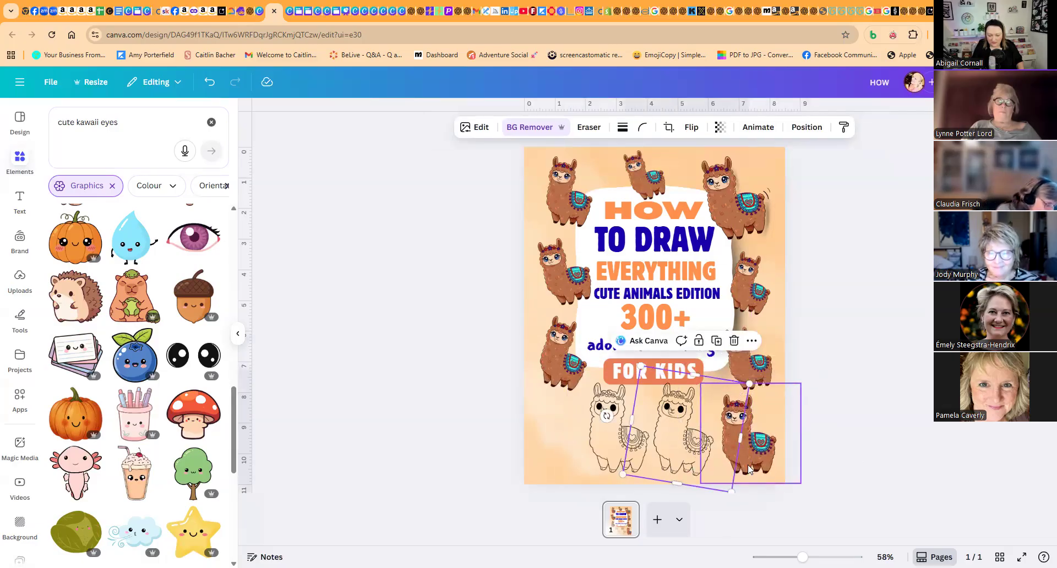
{"action": "left_click_drag", "start_coordinate": [697, 440], "coordinate": [662, 407]}
{"action": "left_click_drag", "start_coordinate": [730, 412], "coordinate": [732, 398]}
{"action": "left_click_drag", "start_coordinate": [681, 425], "coordinate": [775, 462]}
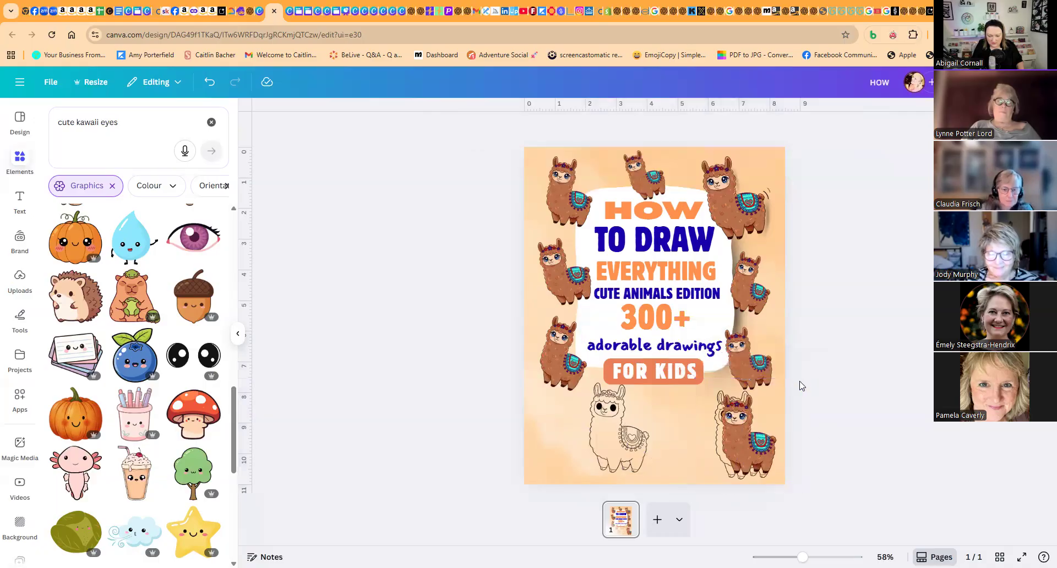
- Match the overlapping llamas' sizes, move the outline one to the lower middle and take the spare outline copy off the page
{"action": "left_click", "coordinate": [740, 417]}
{"action": "left_click_drag", "start_coordinate": [800, 384], "coordinate": [796, 387]}
{"action": "mouse_move", "coordinate": [745, 420]}
{"action": "left_mouse_down"}
{"action": "mouse_move", "coordinate": [725, 420]}
{"action": "mouse_move", "coordinate": [738, 423]}
{"action": "left_mouse_up"}
{"action": "left_click_drag", "start_coordinate": [699, 390], "coordinate": [688, 380]}
{"action": "left_click_drag", "start_coordinate": [718, 420], "coordinate": [662, 422]}
{"action": "left_click_drag", "start_coordinate": [581, 413], "coordinate": [394, 386]}
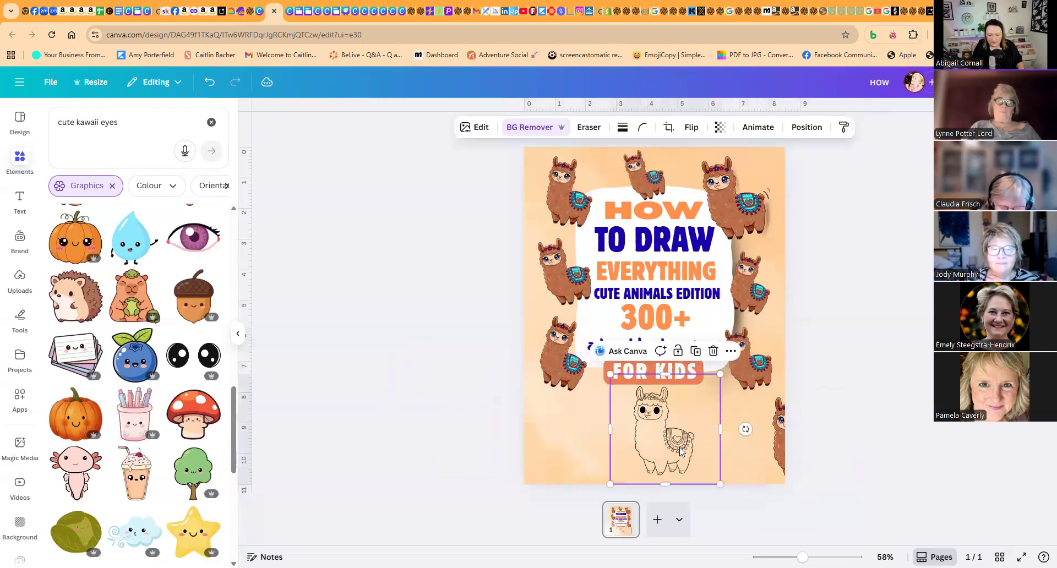
- Line up the coloured llama at the lower right with one outline llama beside it, clearing the extra outline copy off the page
{"action": "left_click", "coordinate": [784, 455]}
{"action": "left_click_drag", "start_coordinate": [761, 448], "coordinate": [674, 442]}
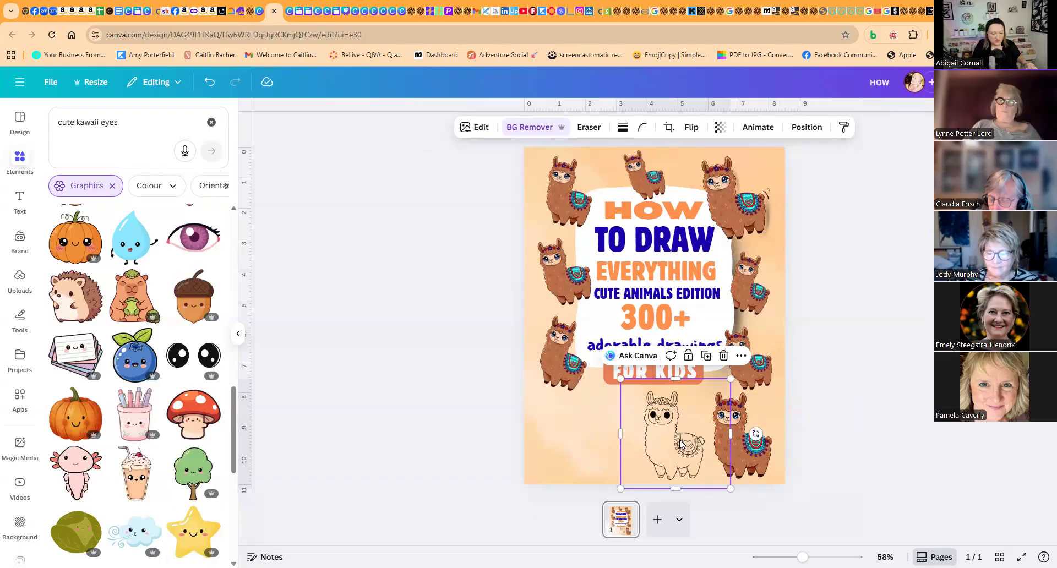
{"action": "left_click_drag", "start_coordinate": [652, 433], "coordinate": [628, 445]}
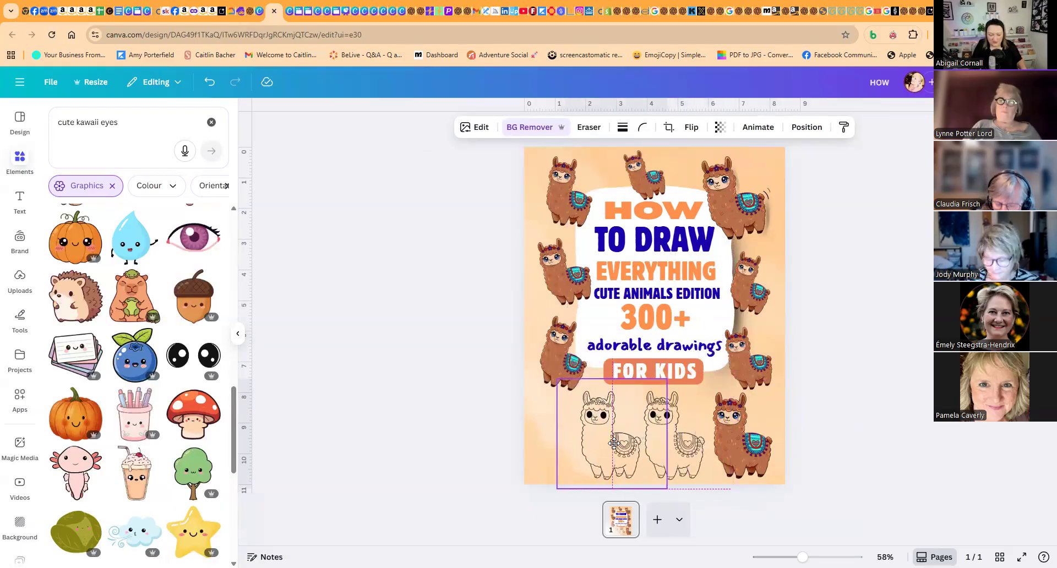
{"action": "left_click", "coordinate": [755, 440]}
{"action": "left_click_drag", "start_coordinate": [756, 441], "coordinate": [762, 440]}
{"action": "left_click_drag", "start_coordinate": [656, 439], "coordinate": [455, 434]}
- Duplicate the outline llama and place the copy to its left, level with the other llamas
{"action": "left_click", "coordinate": [673, 438]}
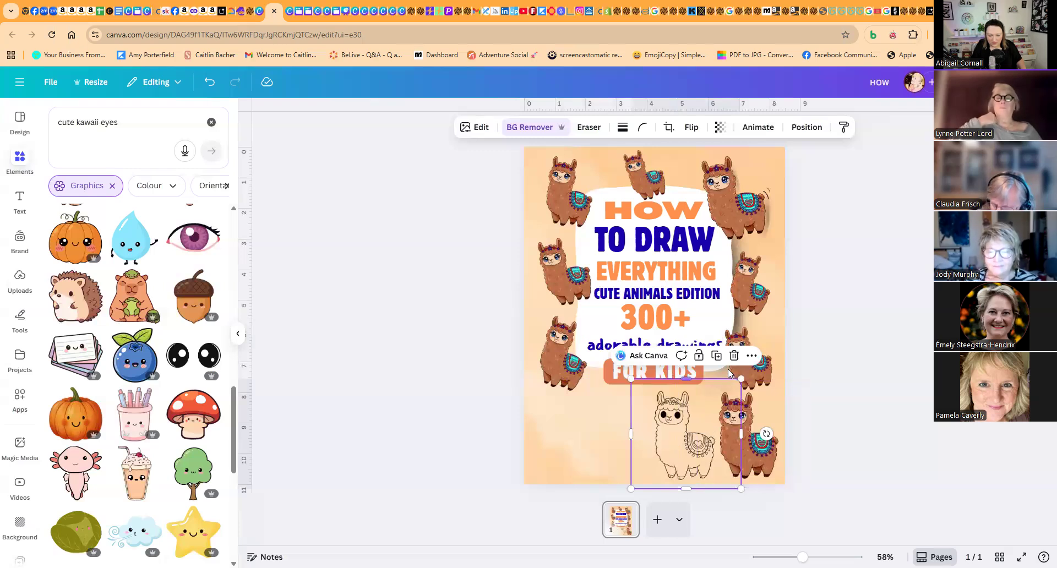
{"action": "left_click", "coordinate": [716, 356]}
{"action": "left_click_drag", "start_coordinate": [676, 441], "coordinate": [606, 441]}
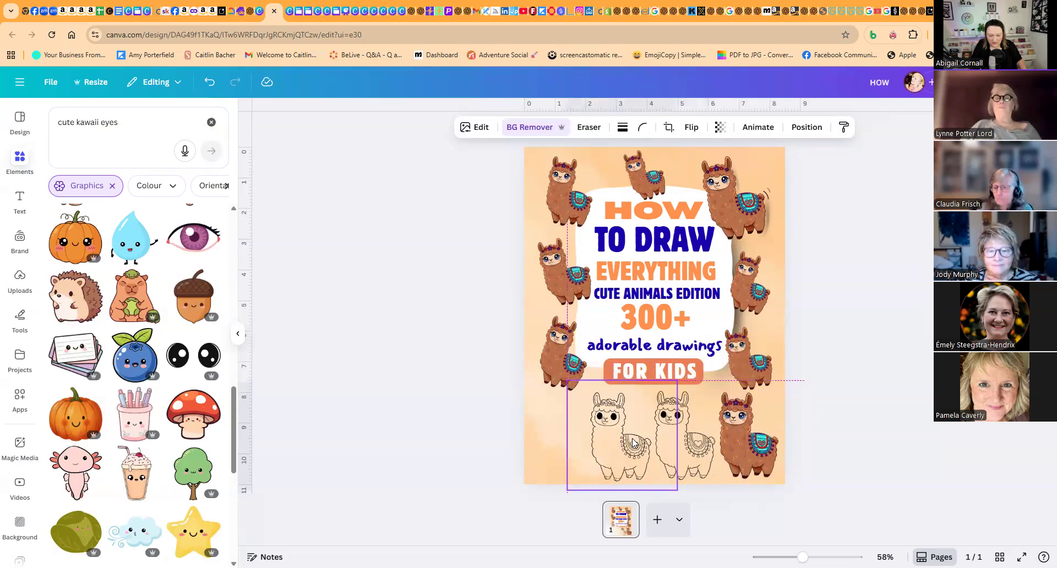
{"action": "left_click", "coordinate": [592, 130]}
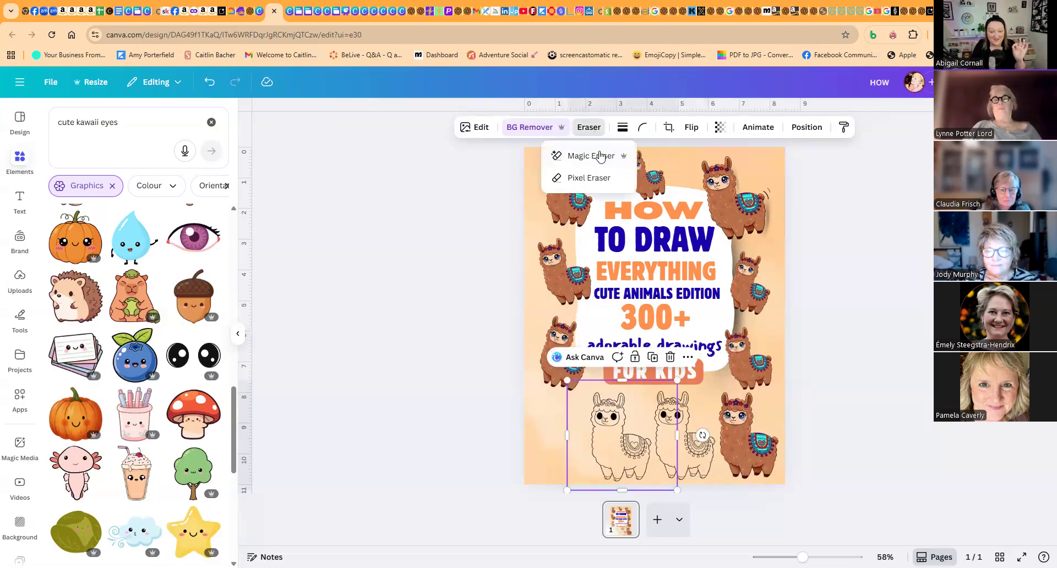
{"action": "left_click", "coordinate": [598, 156]}
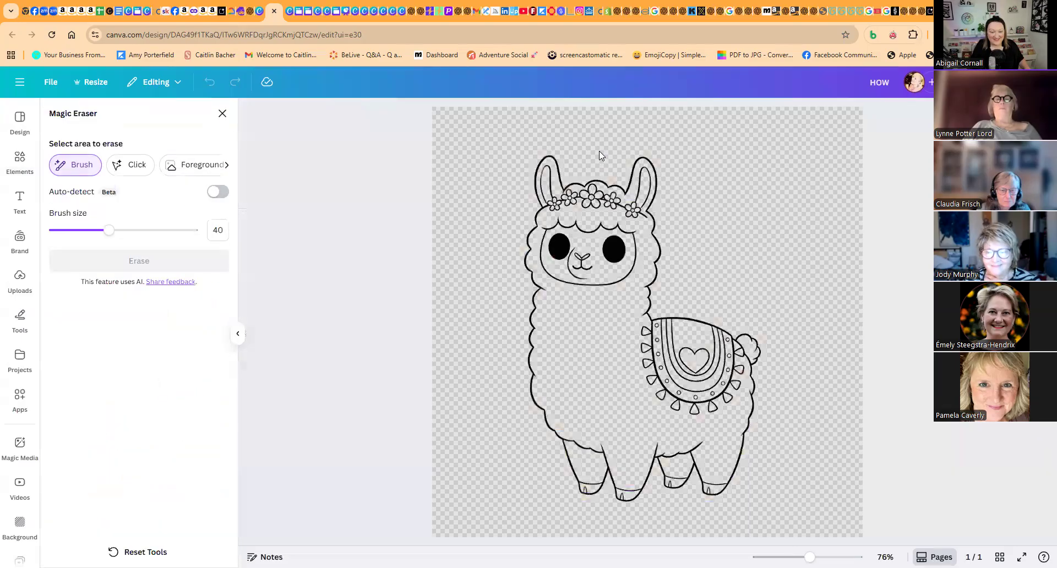
{"action": "mouse_move", "coordinate": [601, 300]}
{"action": "left_mouse_down"}
{"action": "mouse_move", "coordinate": [619, 262]}
{"action": "mouse_move", "coordinate": [614, 236]}
{"action": "mouse_move", "coordinate": [583, 245]}
{"action": "mouse_move", "coordinate": [560, 231]}
{"action": "mouse_move", "coordinate": [575, 272]}
{"action": "left_mouse_up"}
{"action": "left_click_drag", "start_coordinate": [638, 348], "coordinate": [653, 346]}
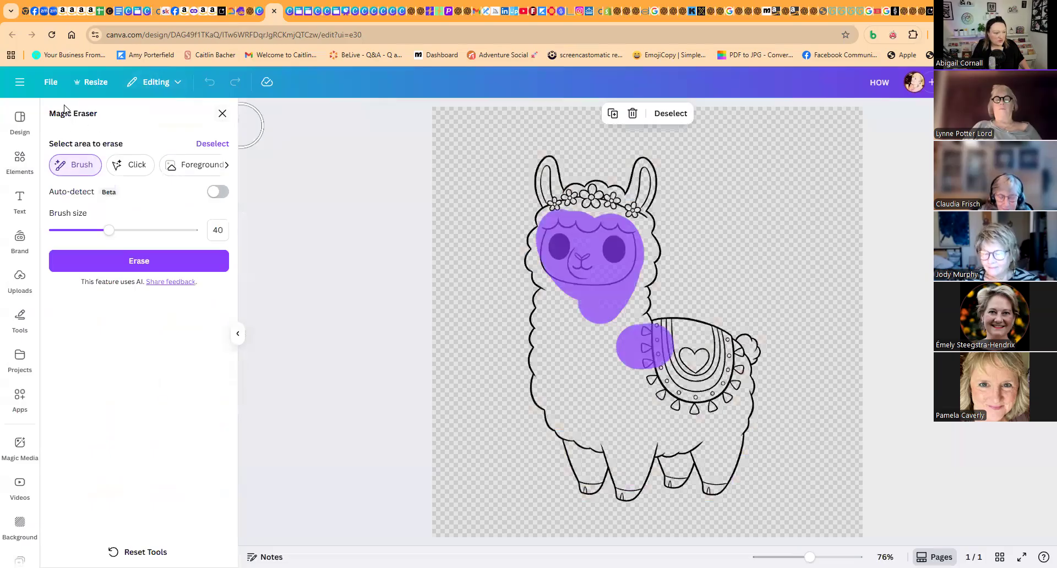
{"action": "left_click", "coordinate": [223, 113]}
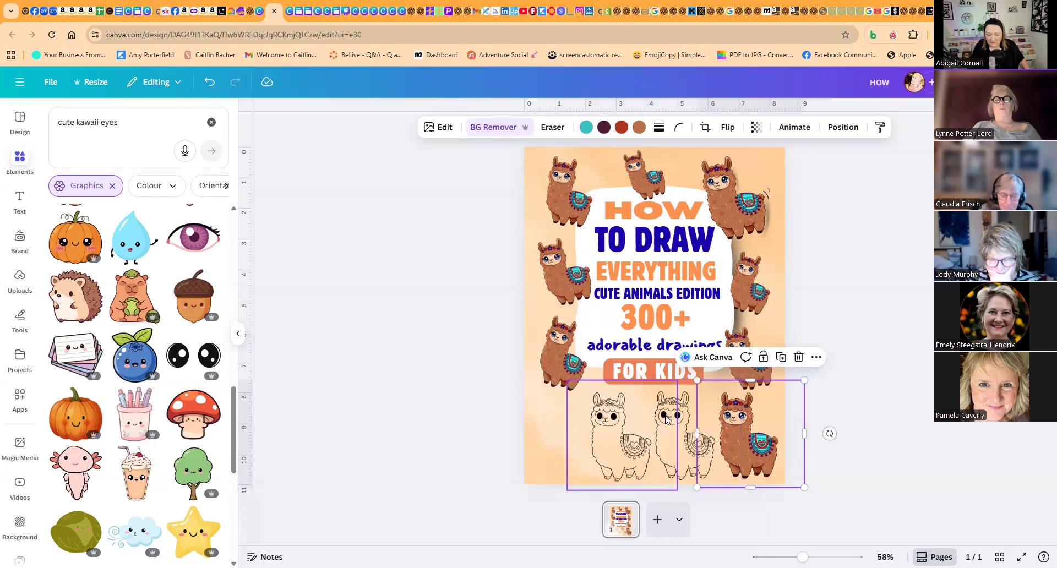
- Use Magic Eraser to erase the face, flower crown, blanket and tail from the leftmost outline llama
{"action": "left_click", "coordinate": [625, 433]}
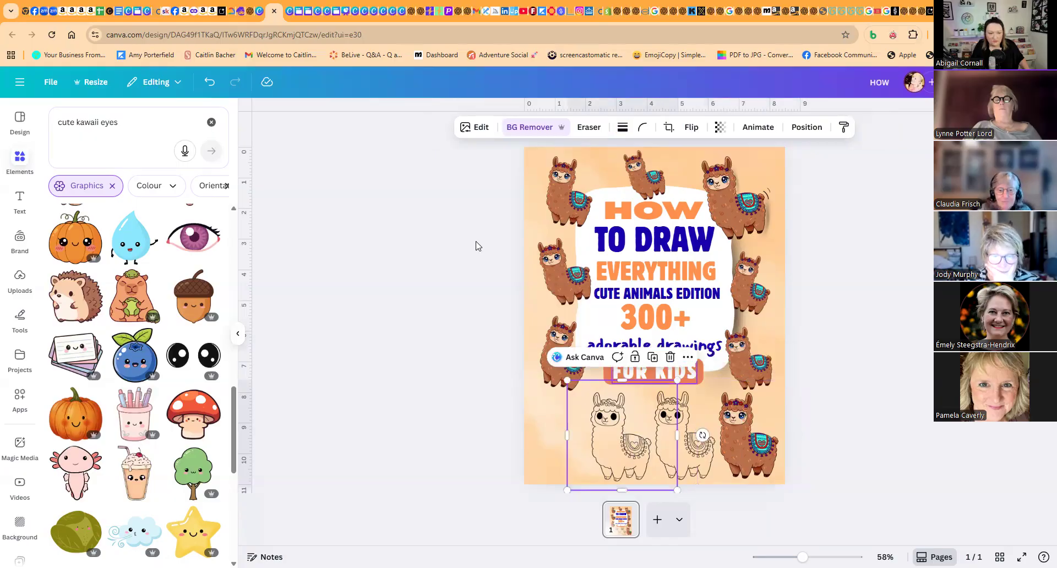
{"action": "left_click", "coordinate": [588, 130]}
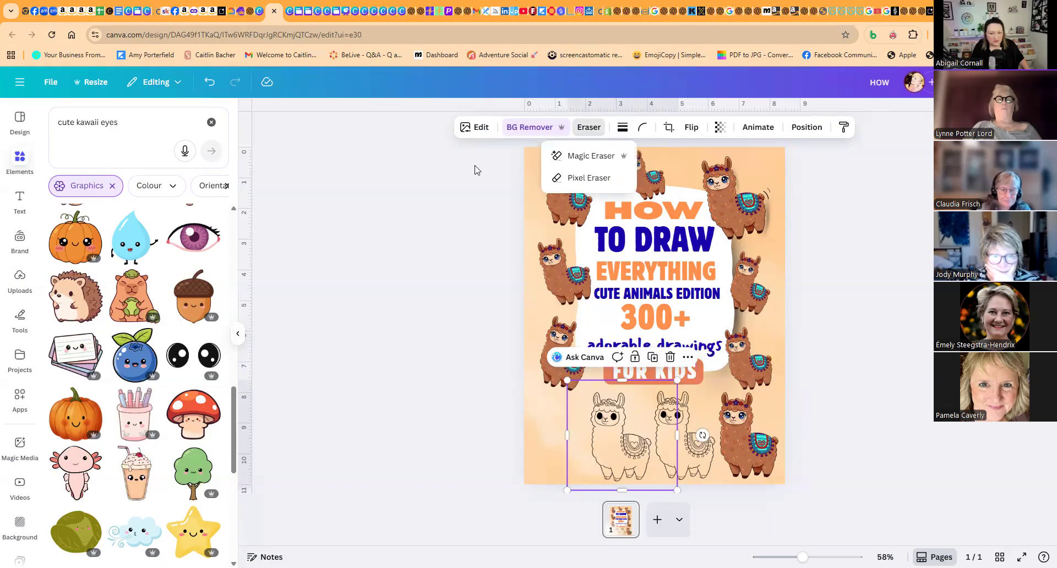
{"action": "left_click", "coordinate": [589, 156]}
{"action": "mouse_move", "coordinate": [557, 246]}
{"action": "left_mouse_down"}
{"action": "mouse_move", "coordinate": [611, 232]}
{"action": "mouse_move", "coordinate": [622, 256]}
{"action": "mouse_move", "coordinate": [610, 281]}
{"action": "mouse_move", "coordinate": [561, 268]}
{"action": "mouse_move", "coordinate": [584, 253]}
{"action": "left_mouse_up"}
{"action": "mouse_move", "coordinate": [645, 344]}
{"action": "left_mouse_down"}
{"action": "mouse_move", "coordinate": [717, 352]}
{"action": "mouse_move", "coordinate": [724, 370]}
{"action": "mouse_move", "coordinate": [711, 393]}
{"action": "mouse_move", "coordinate": [660, 370]}
{"action": "mouse_move", "coordinate": [659, 344]}
{"action": "mouse_move", "coordinate": [711, 354]}
{"action": "mouse_move", "coordinate": [699, 361]}
{"action": "mouse_move", "coordinate": [732, 353]}
{"action": "left_mouse_up"}
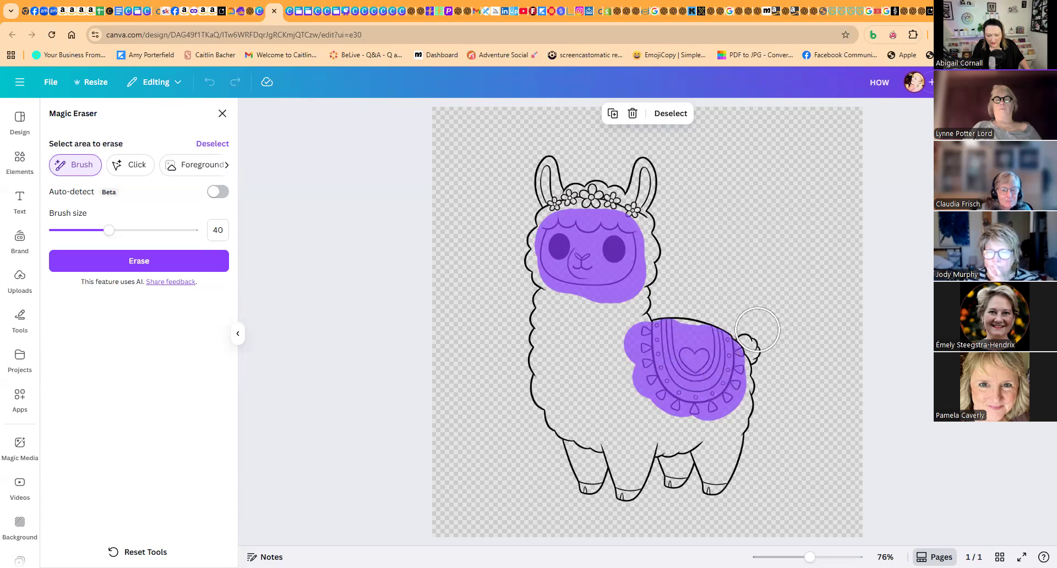
{"action": "left_click_drag", "start_coordinate": [754, 320], "coordinate": [774, 357]}
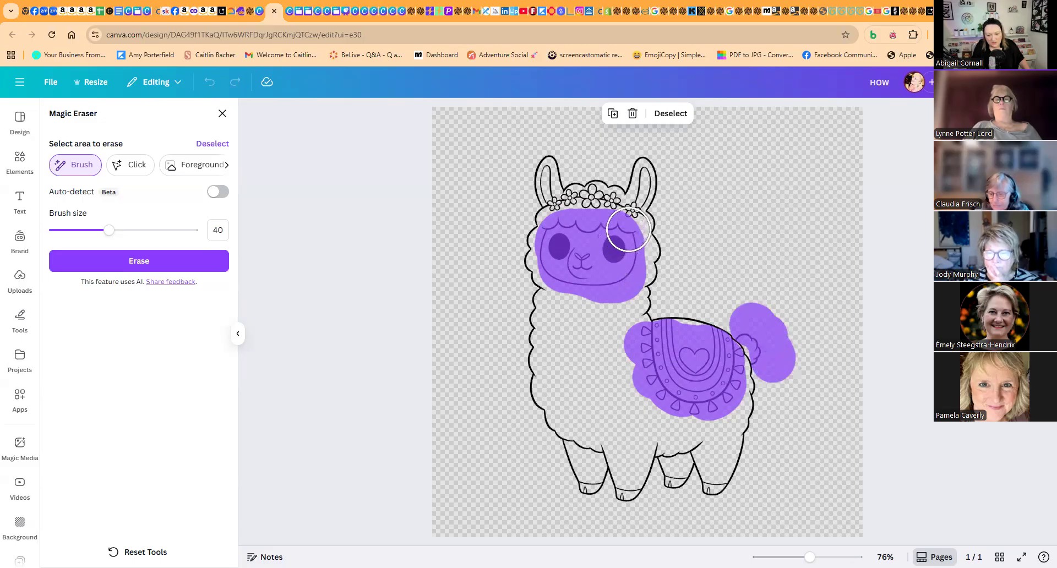
{"action": "mouse_move", "coordinate": [630, 228]}
{"action": "left_mouse_down"}
{"action": "mouse_move", "coordinate": [607, 226]}
{"action": "mouse_move", "coordinate": [595, 206]}
{"action": "mouse_move", "coordinate": [586, 223]}
{"action": "mouse_move", "coordinate": [576, 209]}
{"action": "mouse_move", "coordinate": [576, 225]}
{"action": "mouse_move", "coordinate": [565, 216]}
{"action": "mouse_move", "coordinate": [608, 223]}
{"action": "left_mouse_up"}
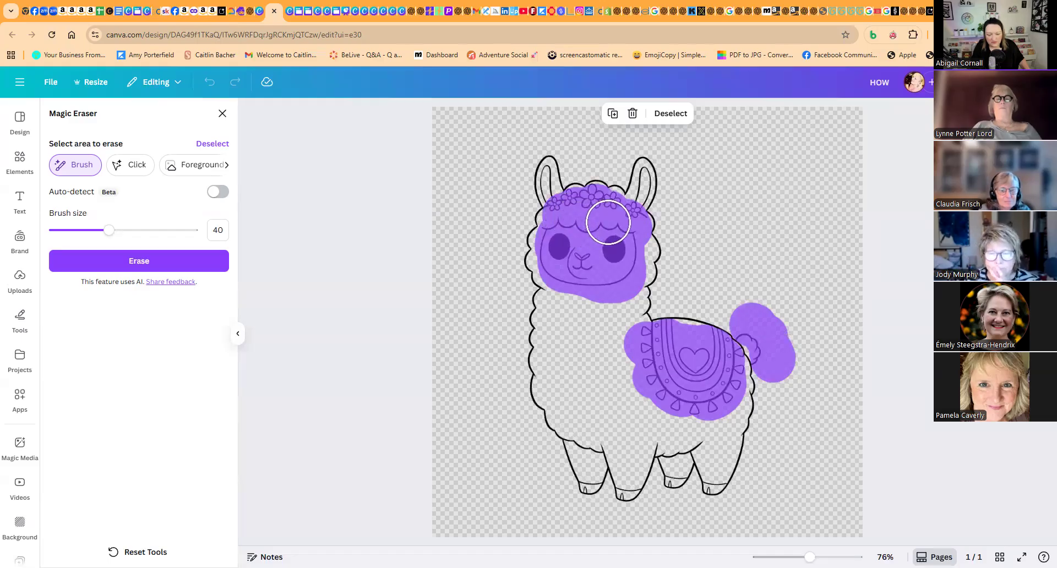
{"action": "left_click", "coordinate": [154, 267]}
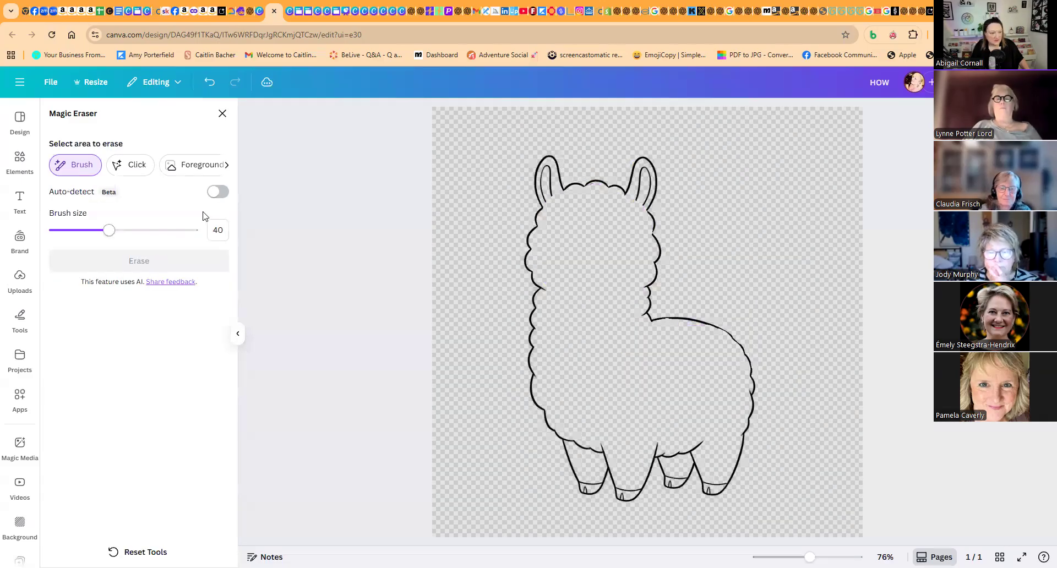
{"action": "left_click", "coordinate": [223, 114]}
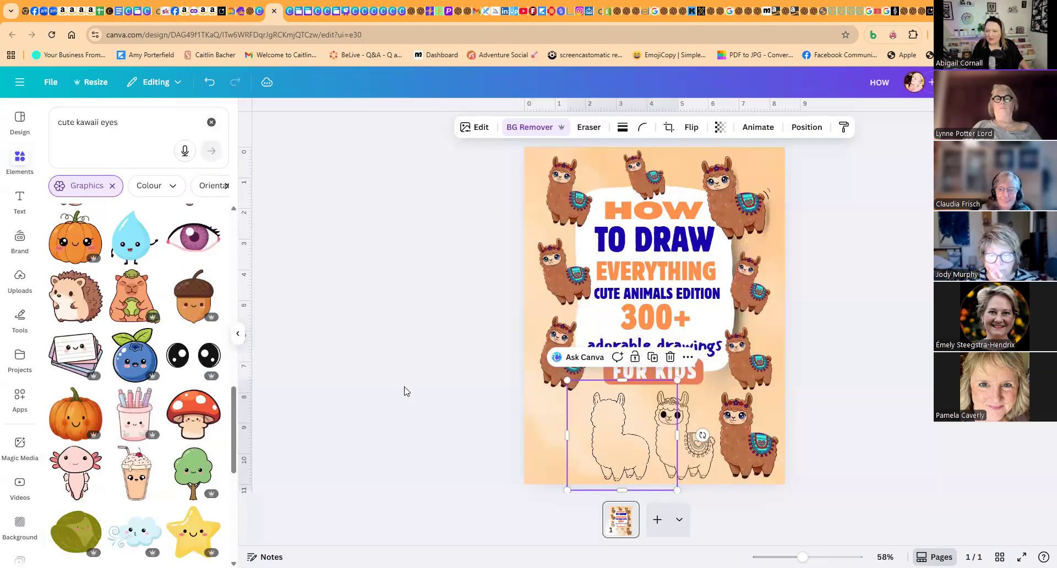
- Duplicate the plain outline llama and place the copy to its left at the page edge, level with the bottom row
{"action": "left_click", "coordinate": [510, 417]}
{"action": "left_click", "coordinate": [633, 431]}
{"action": "mouse_move", "coordinate": [633, 431]}
{"action": "left_mouse_down"}
{"action": "mouse_move", "coordinate": [633, 443]}
{"action": "mouse_move", "coordinate": [563, 435]}
{"action": "left_mouse_up"}
- Scale the whole bottom row of llamas down together and shift it so all four llamas fit within the page
{"action": "left_click", "coordinate": [748, 435]}
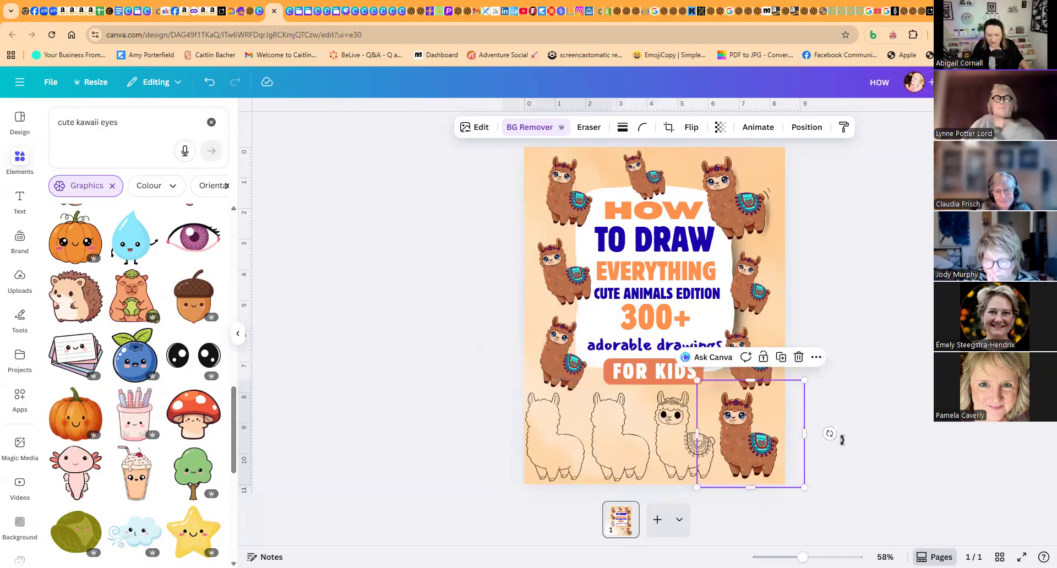
{"action": "left_click_drag", "start_coordinate": [869, 408], "coordinate": [505, 454]}
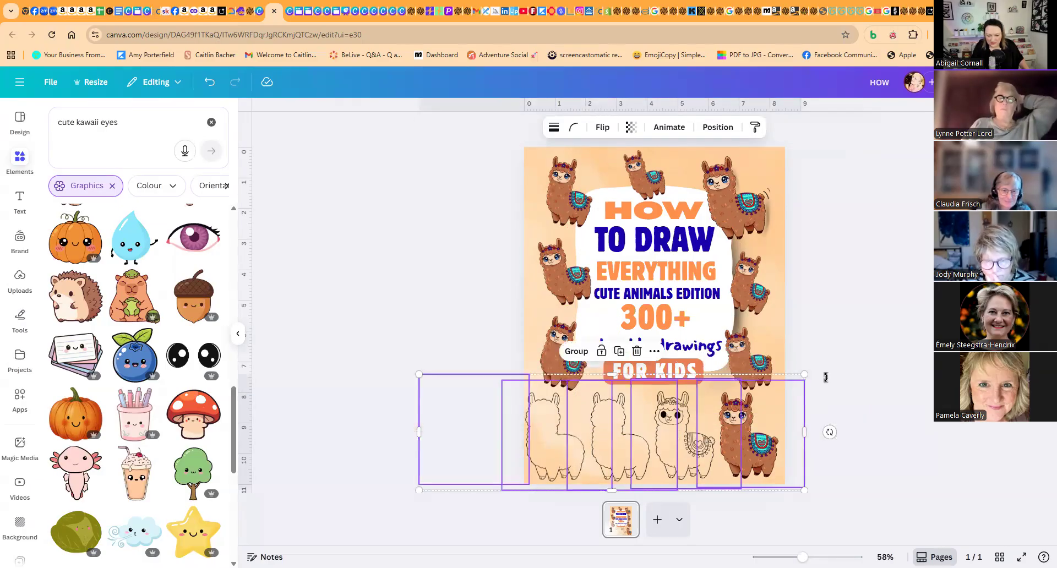
{"action": "left_click_drag", "start_coordinate": [806, 374], "coordinate": [773, 383]}
{"action": "left_click_drag", "start_coordinate": [719, 435], "coordinate": [741, 434]}
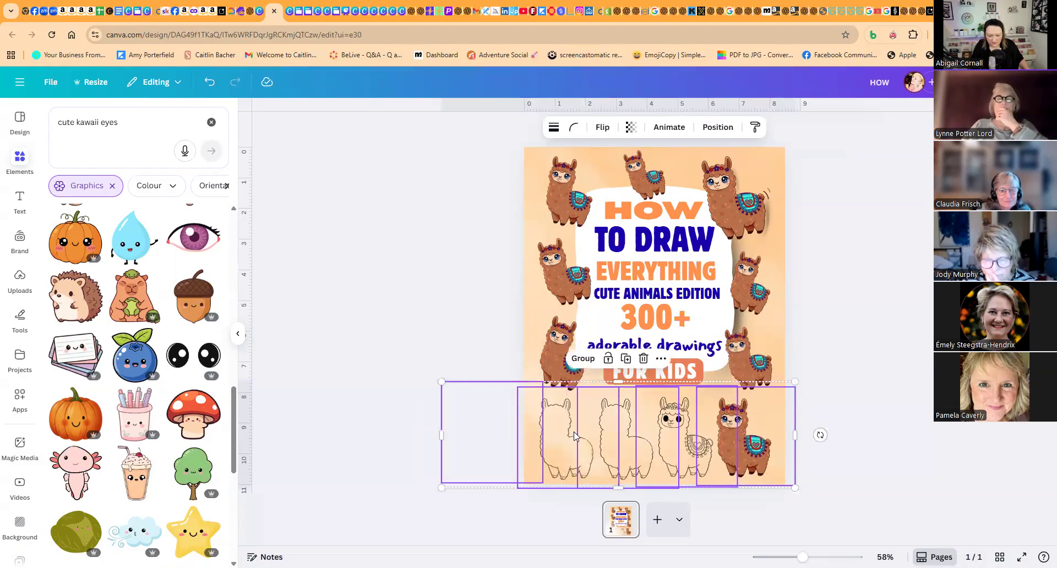
{"action": "left_click", "coordinate": [408, 393]}
- Open the leftmost outline llama in Magic Eraser, set the brush size to 10 and mark the inner ear lines
{"action": "left_click", "coordinate": [555, 428]}
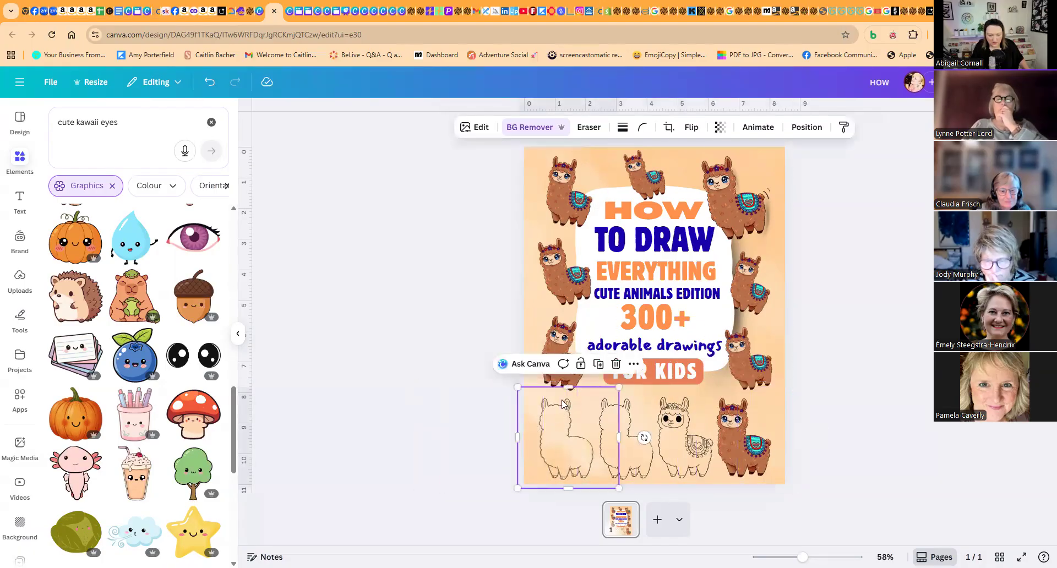
{"action": "left_click", "coordinate": [589, 128]}
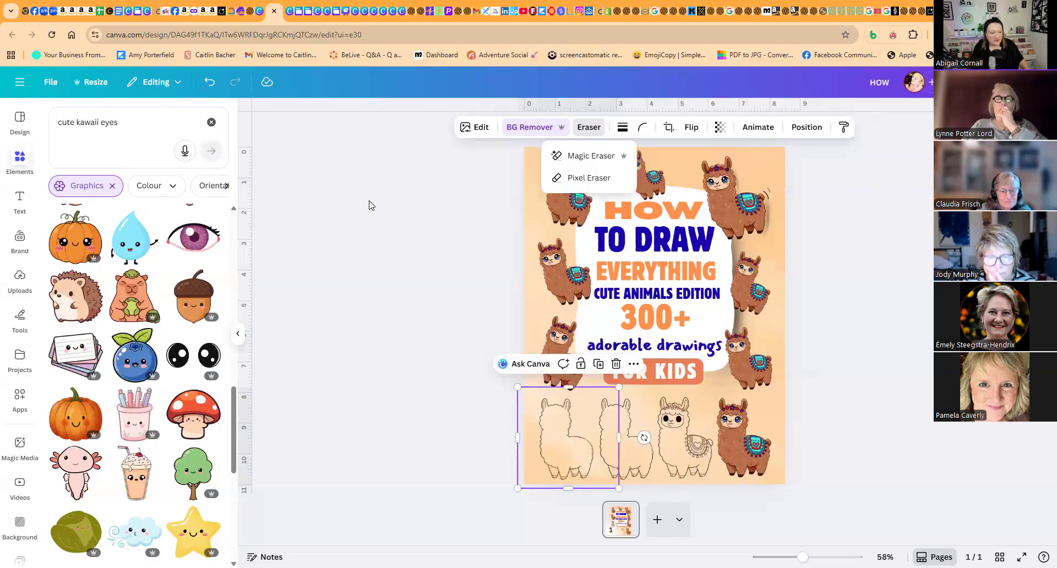
{"action": "left_click", "coordinate": [562, 156]}
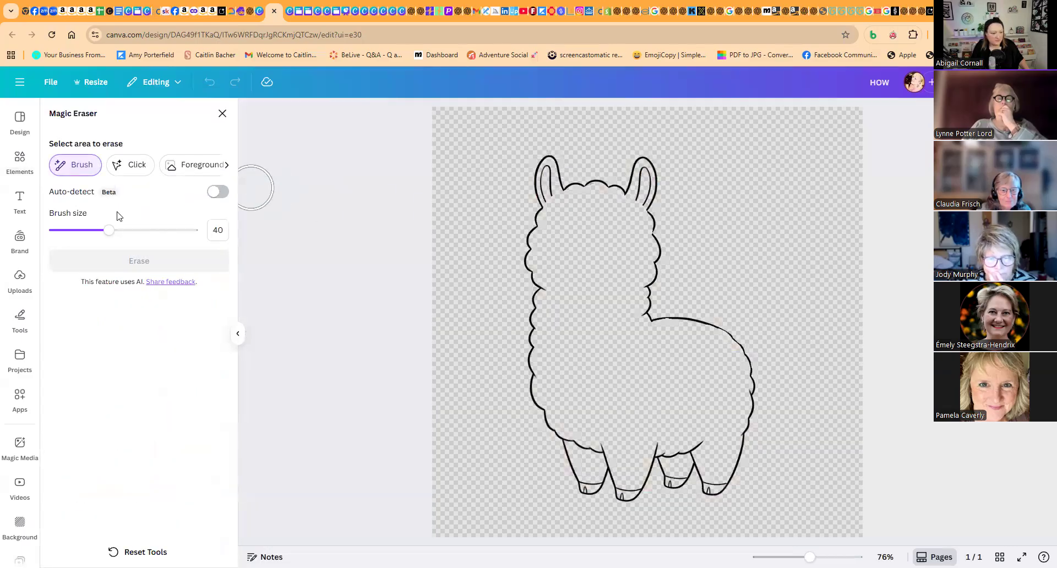
{"action": "left_click_drag", "start_coordinate": [107, 231], "coordinate": [66, 232]}
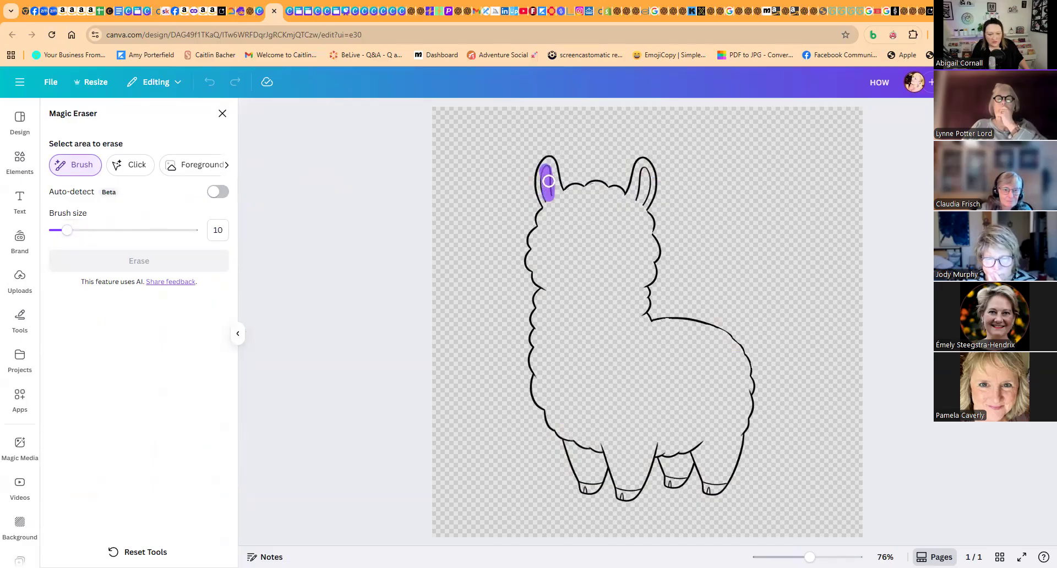
{"action": "left_click_drag", "start_coordinate": [545, 194], "coordinate": [547, 203]}
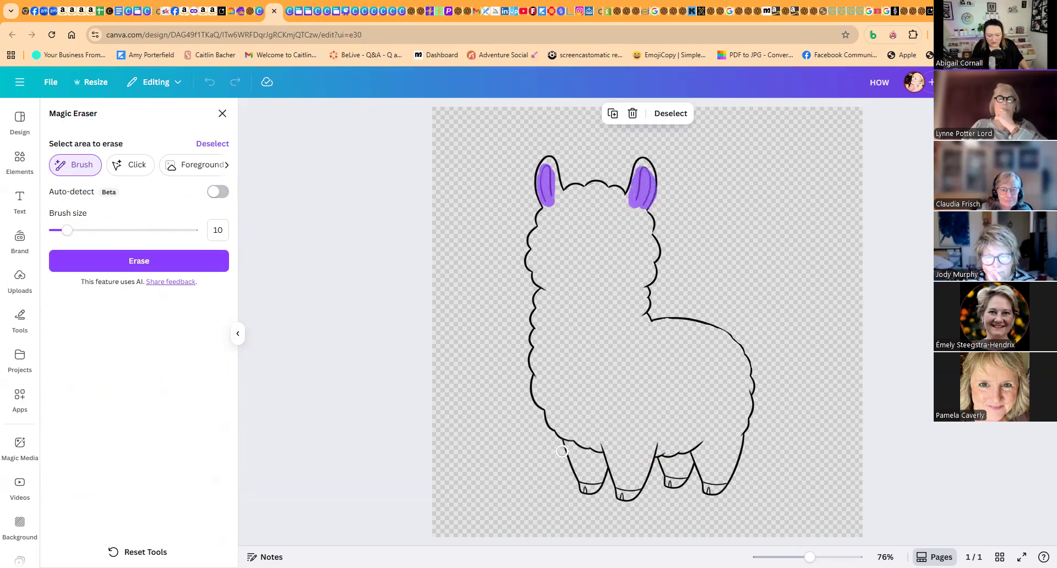
- Brush over the leftmost outline llama's legs, hooves and belly line and erase everything marked
{"action": "left_click_drag", "start_coordinate": [569, 453], "coordinate": [583, 490]}
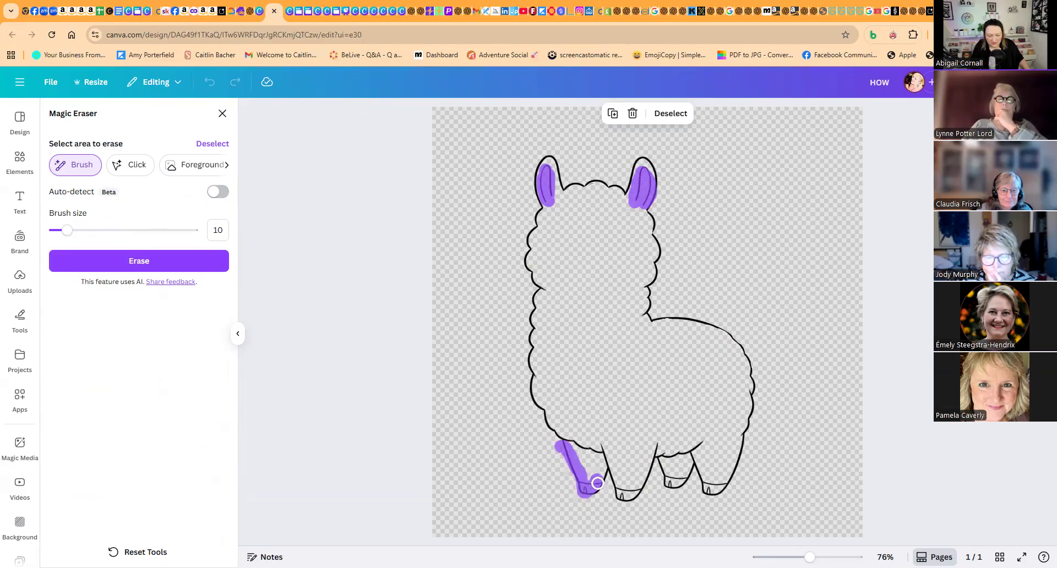
{"action": "mouse_move", "coordinate": [607, 457]}
{"action": "left_mouse_down"}
{"action": "mouse_move", "coordinate": [626, 502]}
{"action": "mouse_move", "coordinate": [658, 441]}
{"action": "mouse_move", "coordinate": [644, 492]}
{"action": "mouse_move", "coordinate": [712, 446]}
{"action": "mouse_move", "coordinate": [701, 480]}
{"action": "mouse_move", "coordinate": [706, 492]}
{"action": "mouse_move", "coordinate": [724, 485]}
{"action": "mouse_move", "coordinate": [745, 441]}
{"action": "mouse_move", "coordinate": [683, 480]}
{"action": "left_mouse_up"}
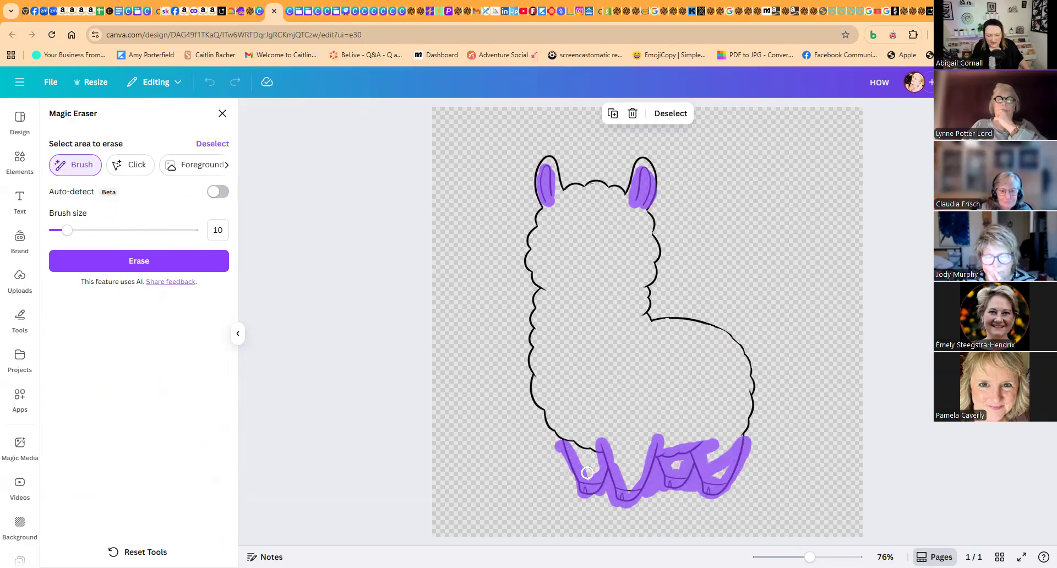
{"action": "mouse_move", "coordinate": [678, 457]}
{"action": "left_mouse_down"}
{"action": "mouse_move", "coordinate": [605, 457]}
{"action": "mouse_move", "coordinate": [571, 440]}
{"action": "left_mouse_up"}
{"action": "mouse_move", "coordinate": [581, 478]}
{"action": "left_mouse_down"}
{"action": "mouse_move", "coordinate": [597, 490]}
{"action": "mouse_move", "coordinate": [636, 483]}
{"action": "left_mouse_up"}
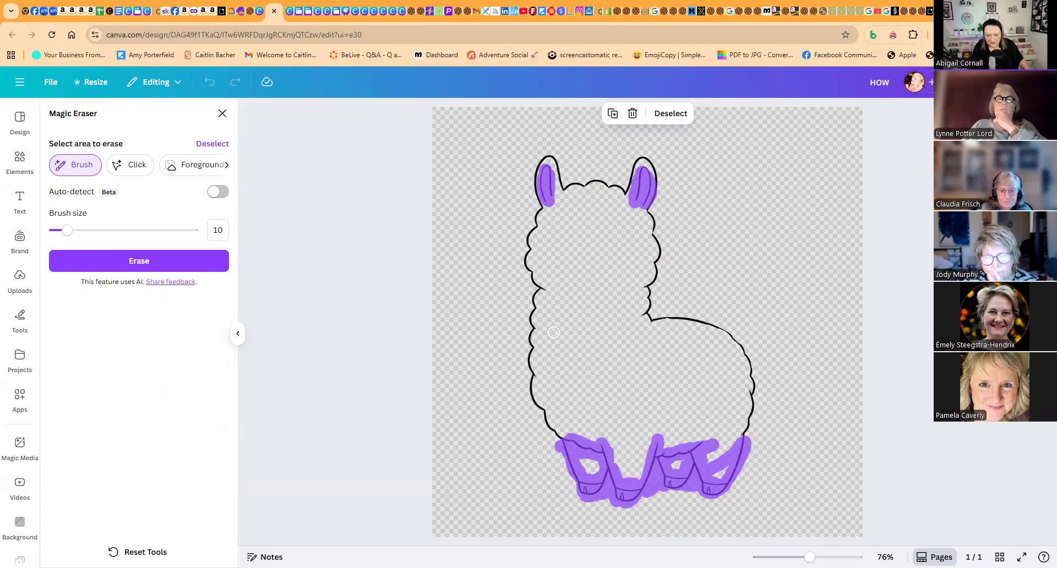
{"action": "left_click", "coordinate": [175, 261]}
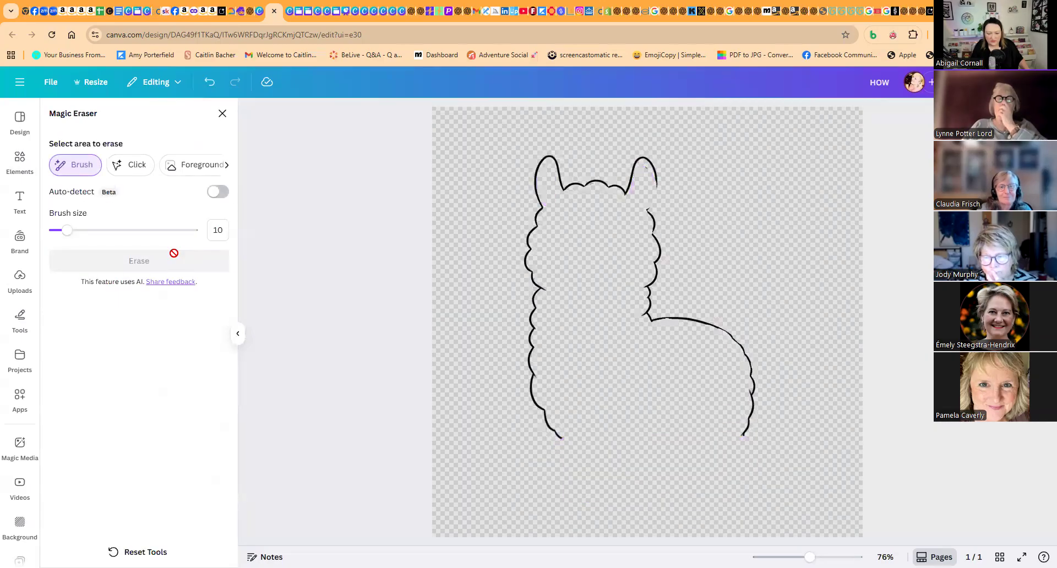
{"action": "left_click", "coordinate": [221, 114]}
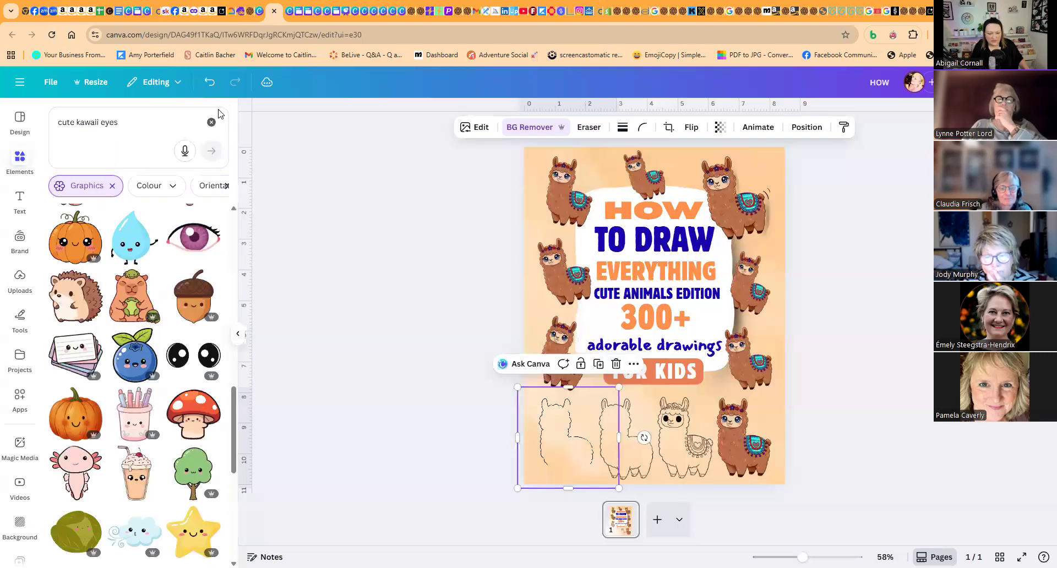
{"action": "left_click", "coordinate": [445, 424]}
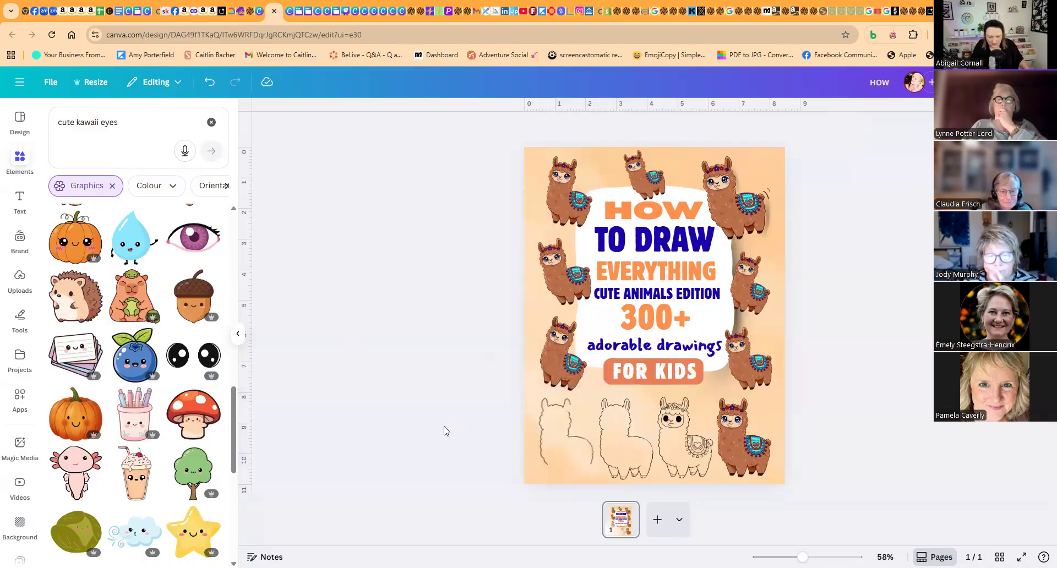
- Spread the bottom row by moving the leftmost and second outline llamas further left and the coloured llama further right
{"action": "left_click", "coordinate": [545, 436]}
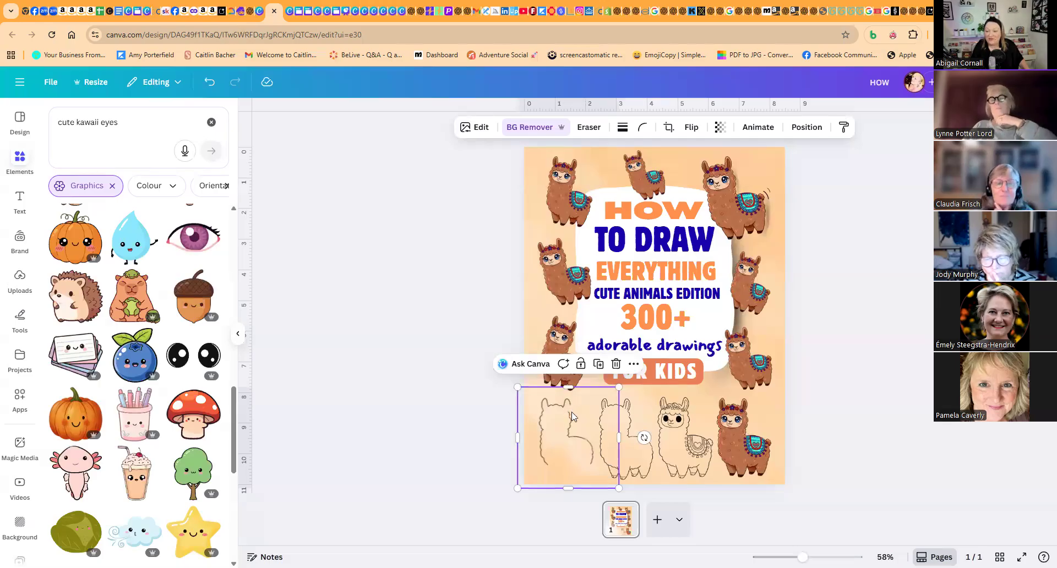
{"action": "left_click", "coordinate": [460, 419]}
{"action": "left_click_drag", "start_coordinate": [560, 432], "coordinate": [550, 435]}
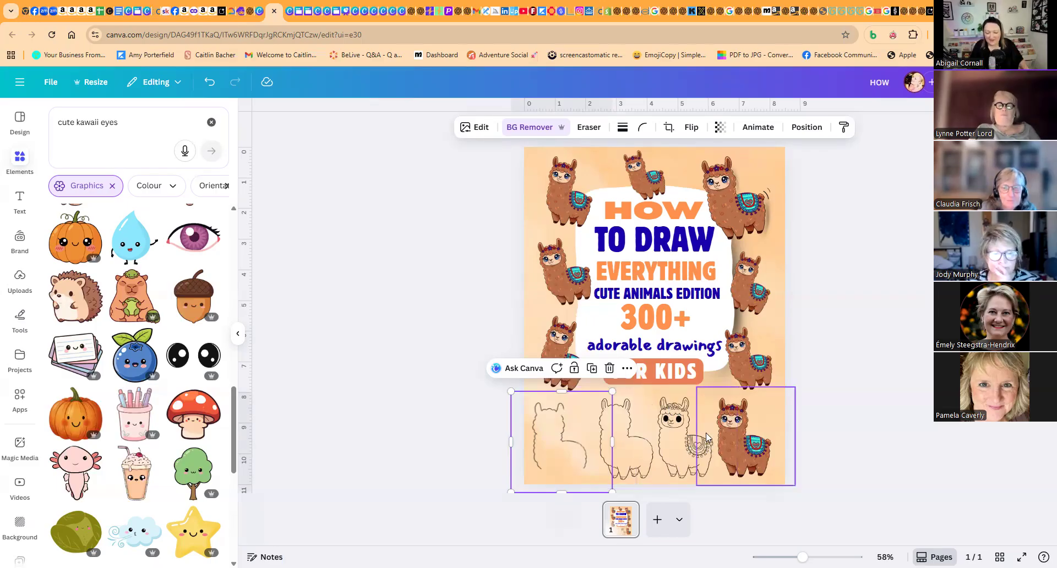
{"action": "left_click_drag", "start_coordinate": [744, 426], "coordinate": [750, 426]}
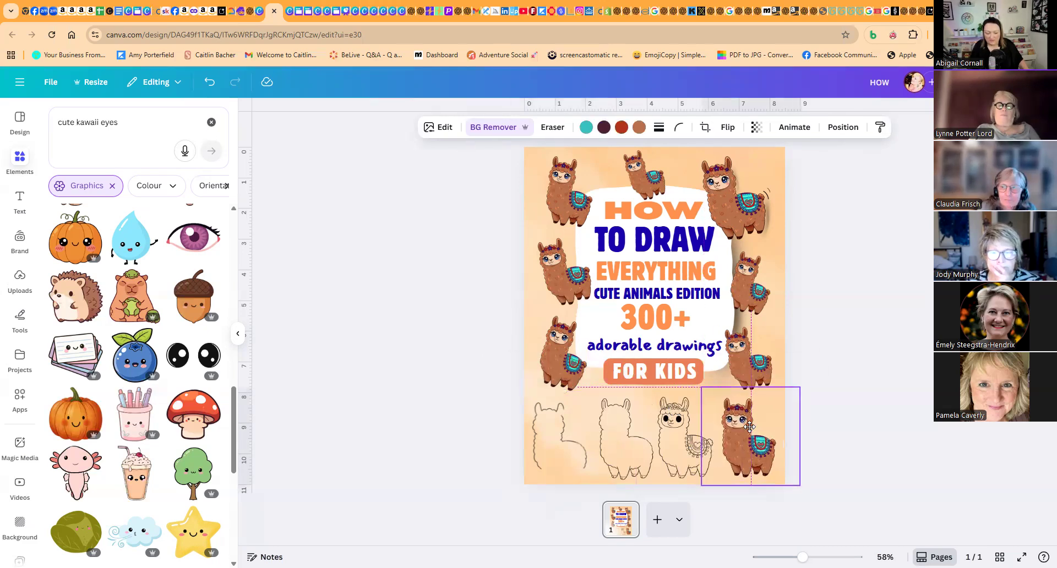
{"action": "left_click", "coordinate": [650, 442]}
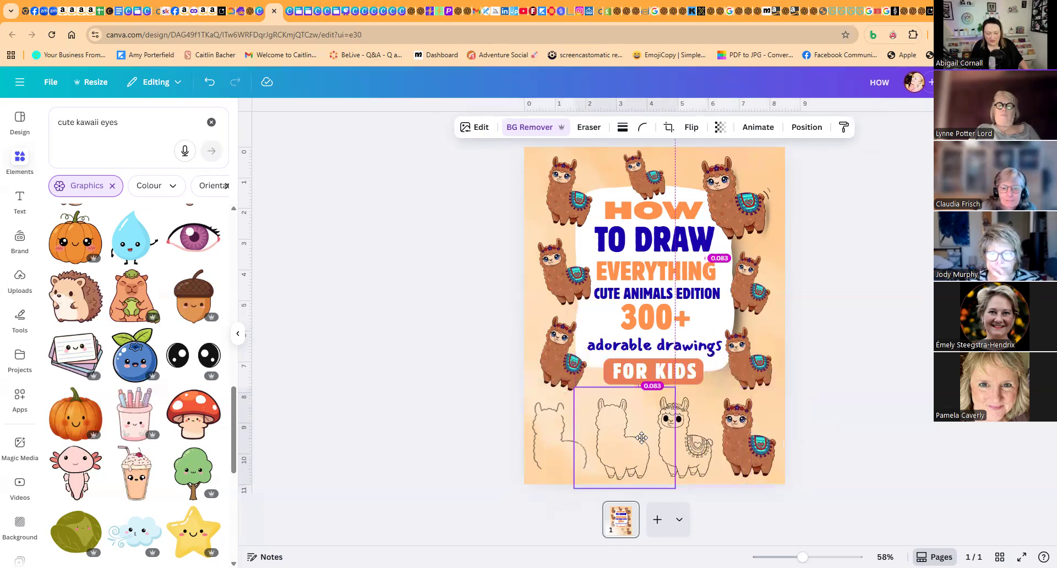
- Search for arrow graphics, add the curly arrow, and rotate and shrink it between the detailed outline llama and the coloured llama
{"action": "left_click", "coordinate": [131, 131]}
{"action": "type", "text": "arrow"}
{"action": "key", "text": "Return"}
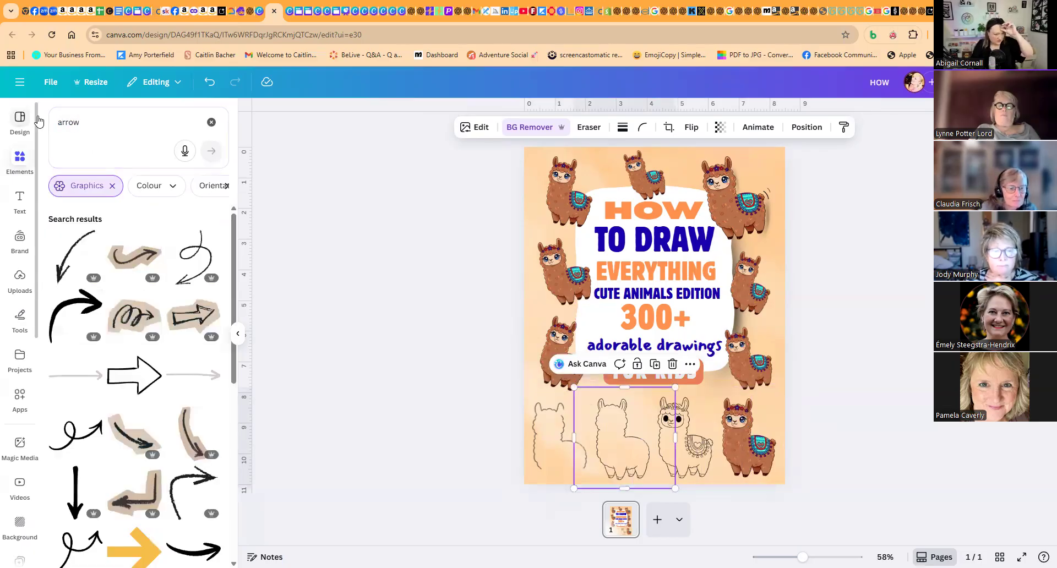
{"action": "left_click", "coordinate": [193, 254]}
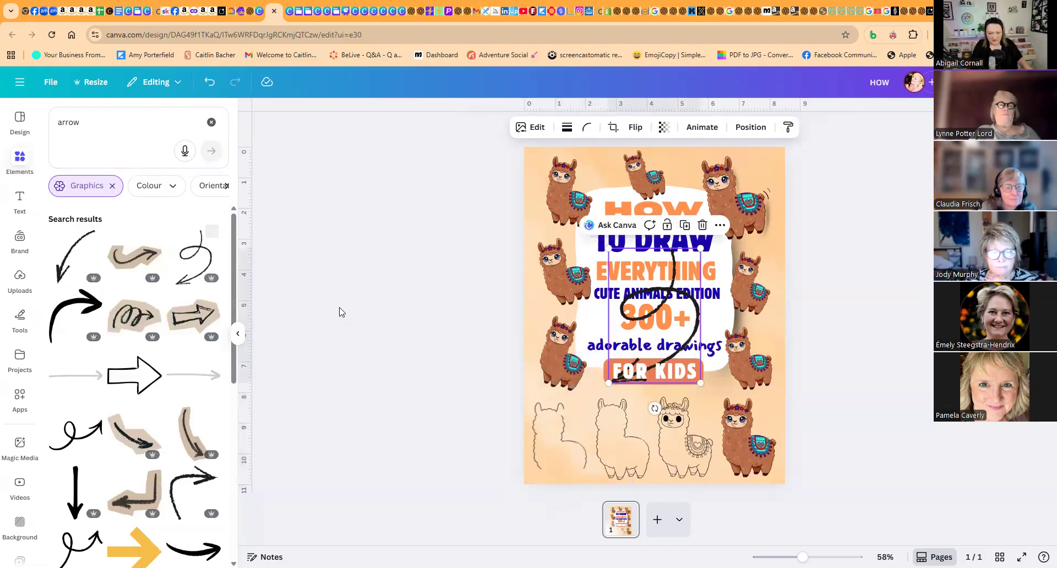
{"action": "left_click_drag", "start_coordinate": [654, 408], "coordinate": [750, 365]}
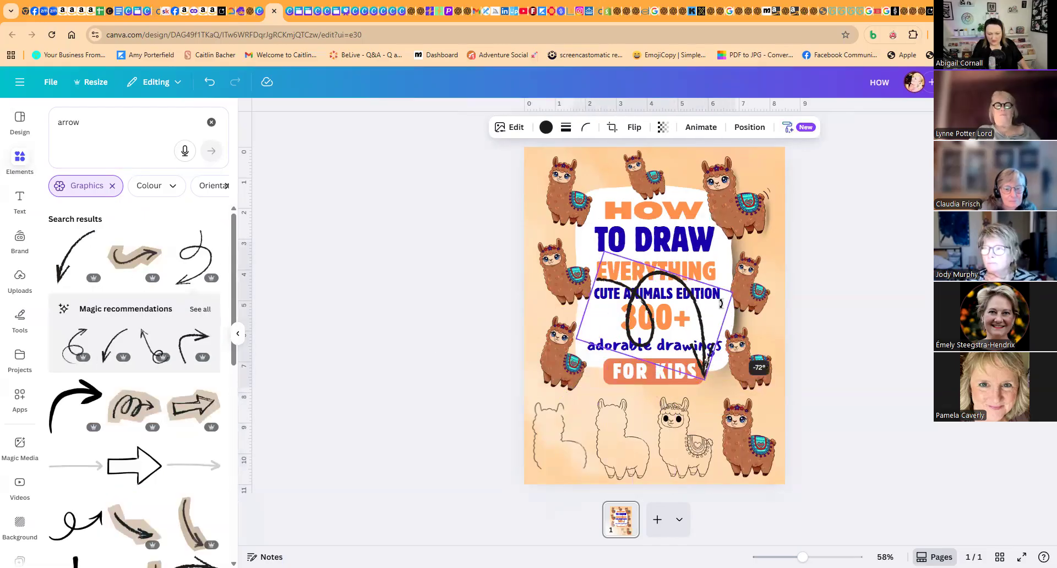
{"action": "left_click_drag", "start_coordinate": [720, 303], "coordinate": [721, 301]}
{"action": "left_click_drag", "start_coordinate": [581, 285], "coordinate": [704, 426]}
- Add the thin curved arrow, flip it horizontally, then shrink and angle it between the first and second outline llamas
{"action": "left_click", "coordinate": [110, 346]}
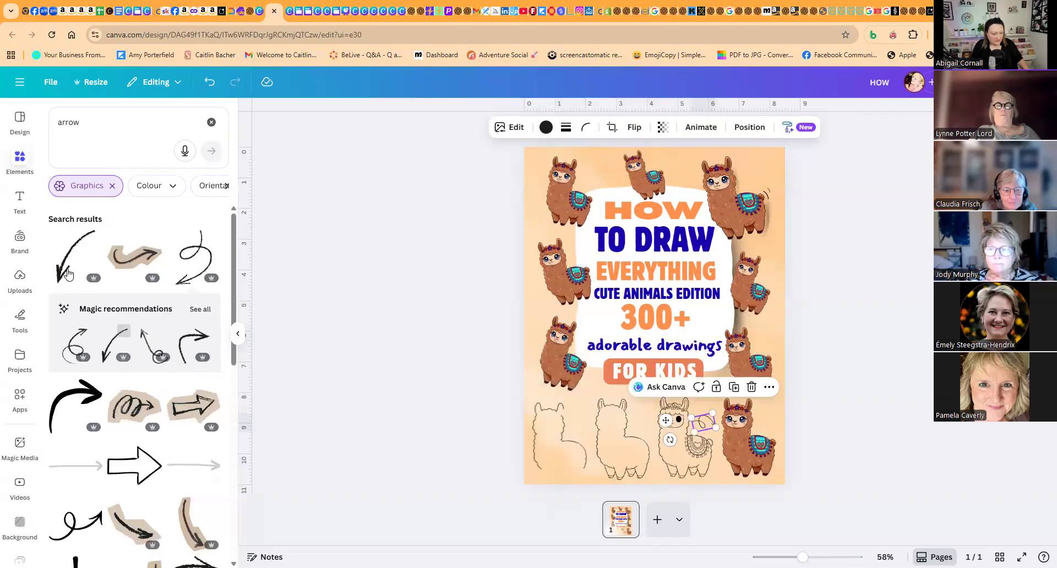
{"action": "left_click", "coordinate": [635, 127]}
{"action": "left_click", "coordinate": [639, 156]}
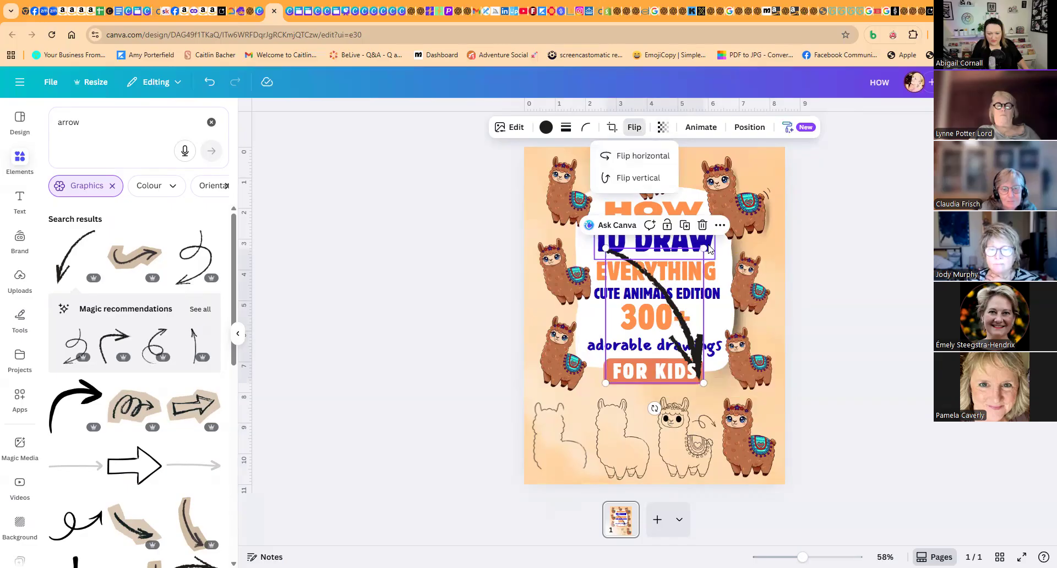
{"action": "left_click_drag", "start_coordinate": [707, 249], "coordinate": [579, 425]}
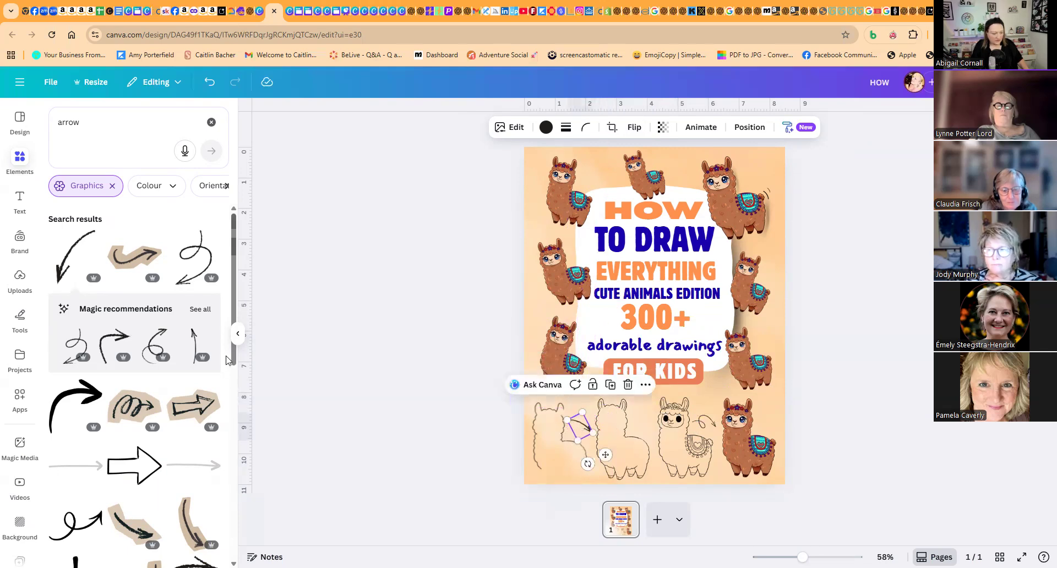
- Add the thick curved arrow, shrink and rotate it, and place it between the second and third outline llamas
{"action": "left_click", "coordinate": [76, 407]}
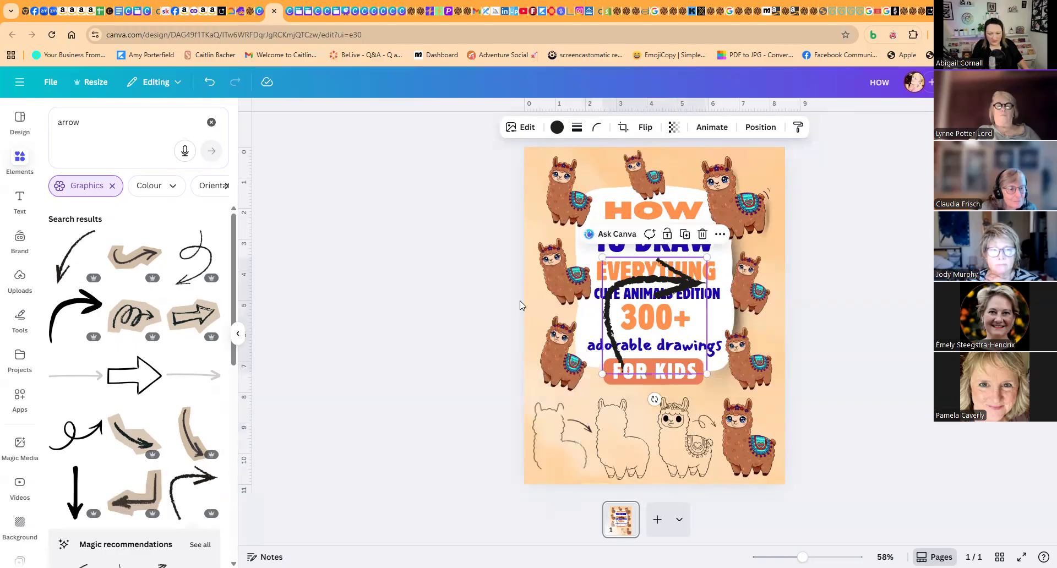
{"action": "left_click_drag", "start_coordinate": [707, 257], "coordinate": [647, 353]}
{"action": "left_click_drag", "start_coordinate": [622, 399], "coordinate": [610, 398]}
{"action": "left_click_drag", "start_coordinate": [637, 344], "coordinate": [581, 414]}
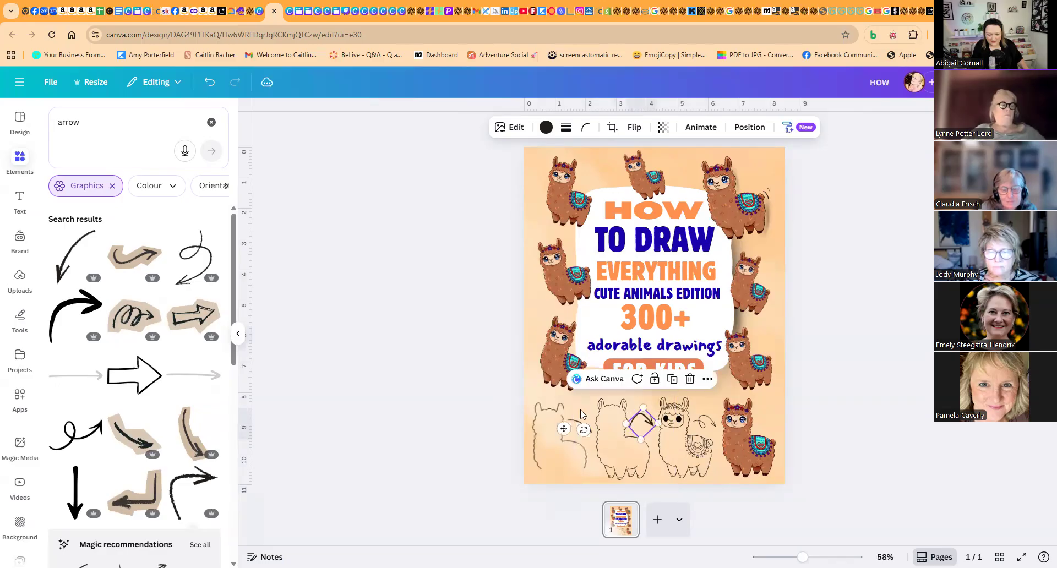
{"action": "left_click", "coordinate": [467, 392]}
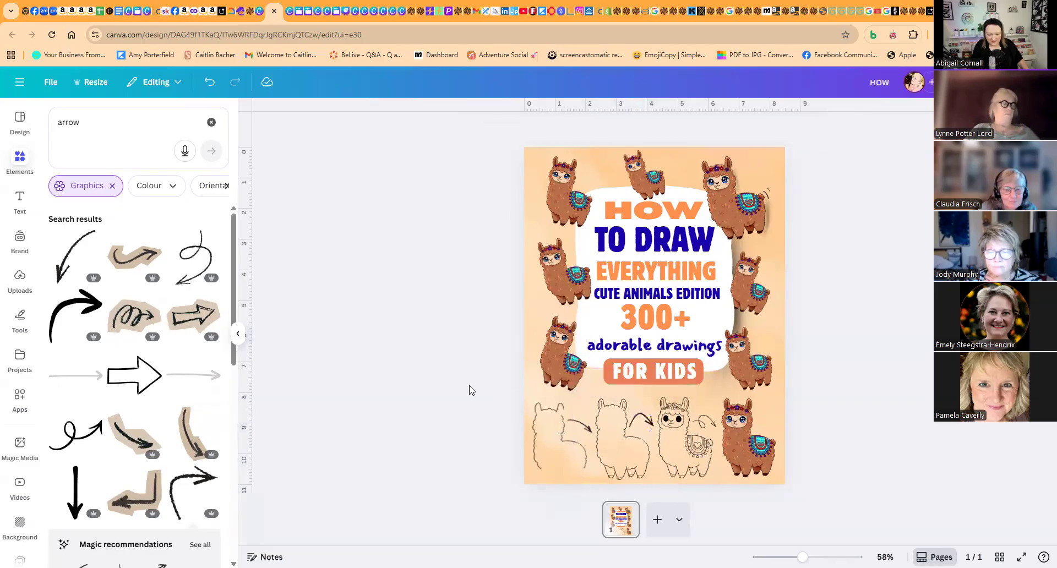
- Duplicate the curly arrow and stack the copies directly over it to make its line bolder
{"action": "left_click", "coordinate": [710, 429]}
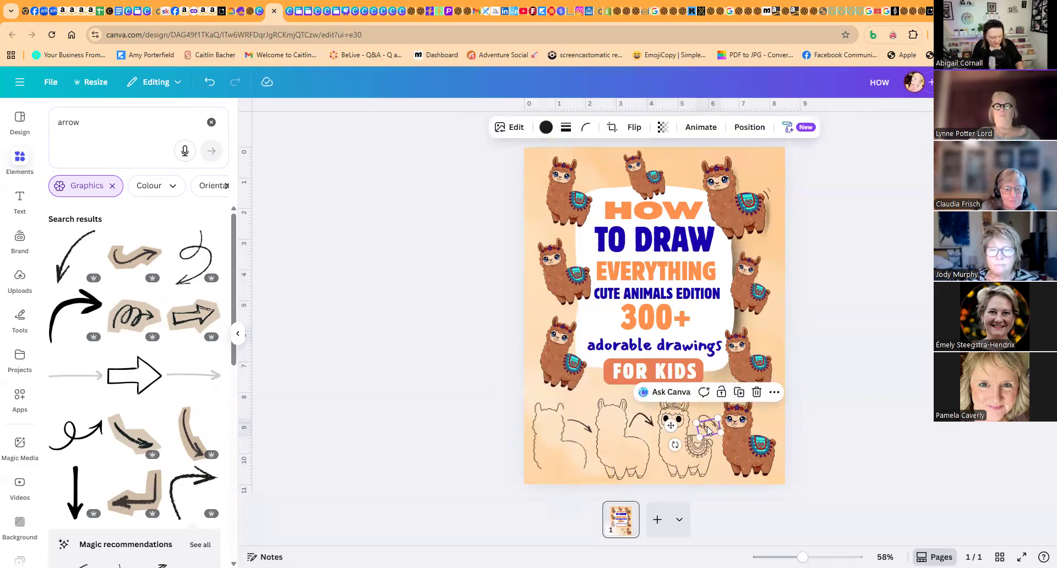
{"action": "left_click_drag", "start_coordinate": [709, 431], "coordinate": [705, 425]}
{"action": "left_click", "coordinate": [489, 386]}
{"action": "left_click", "coordinate": [705, 423]}
{"action": "left_click", "coordinate": [734, 387]}
{"action": "left_click_drag", "start_coordinate": [710, 428], "coordinate": [704, 420]}
{"action": "left_click", "coordinate": [842, 373]}
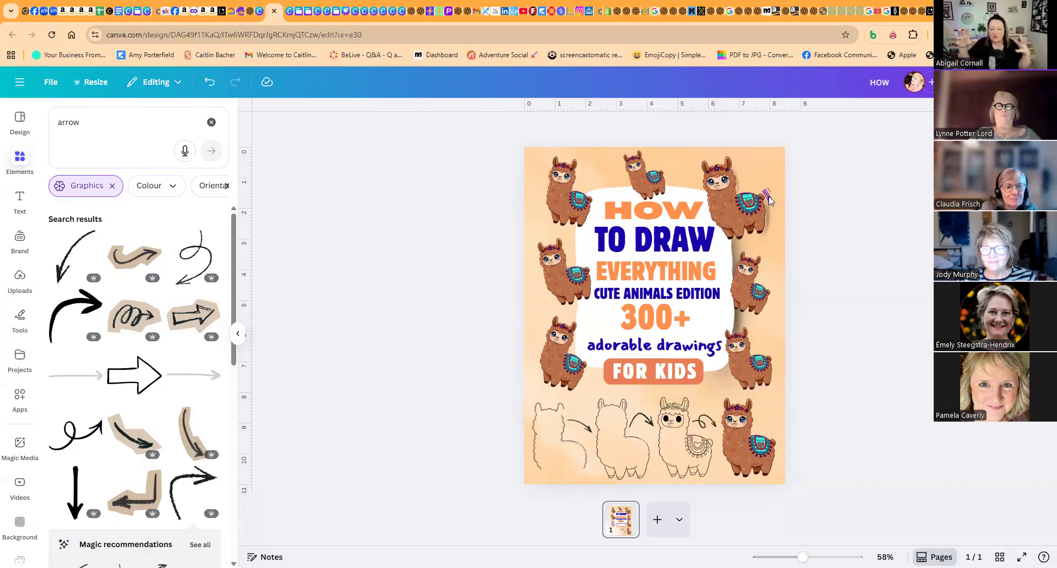
- Search the graphics for orange stars, add the scattered star cluster and move it to the cover's upper left
{"action": "left_click", "coordinate": [91, 133]}
{"action": "type", "text": "ora"}
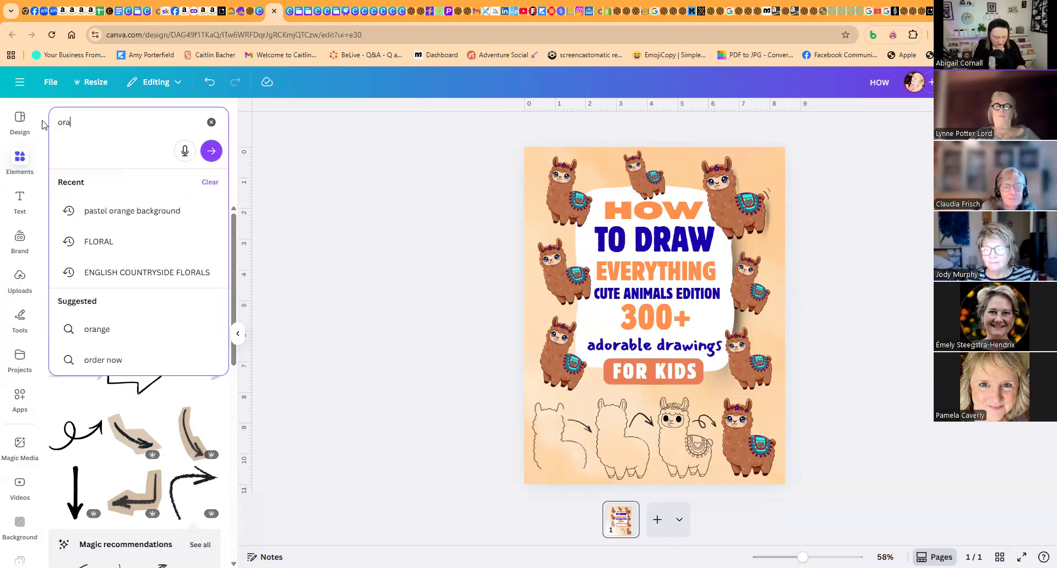
{"action": "type", "text": "nge stars"}
{"action": "key", "text": "Return"}
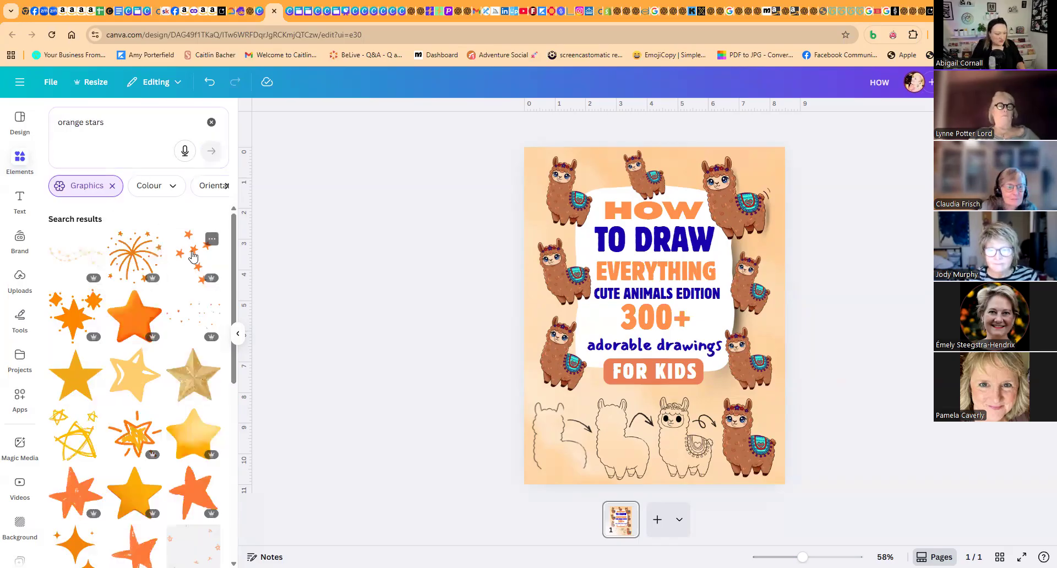
{"action": "left_click", "coordinate": [195, 257]}
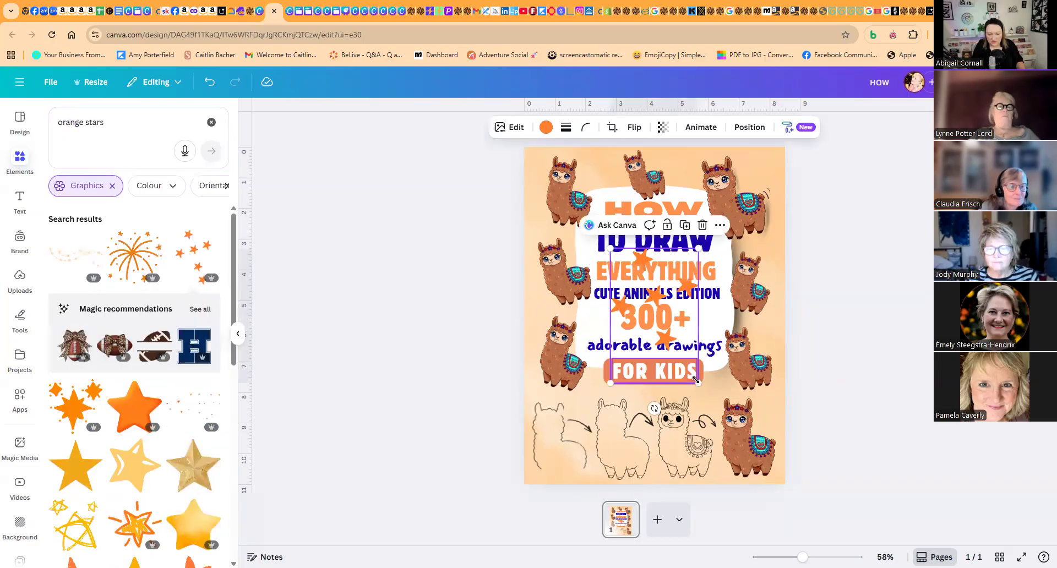
{"action": "left_click_drag", "start_coordinate": [684, 367], "coordinate": [649, 304]}
{"action": "left_click", "coordinate": [213, 84]}
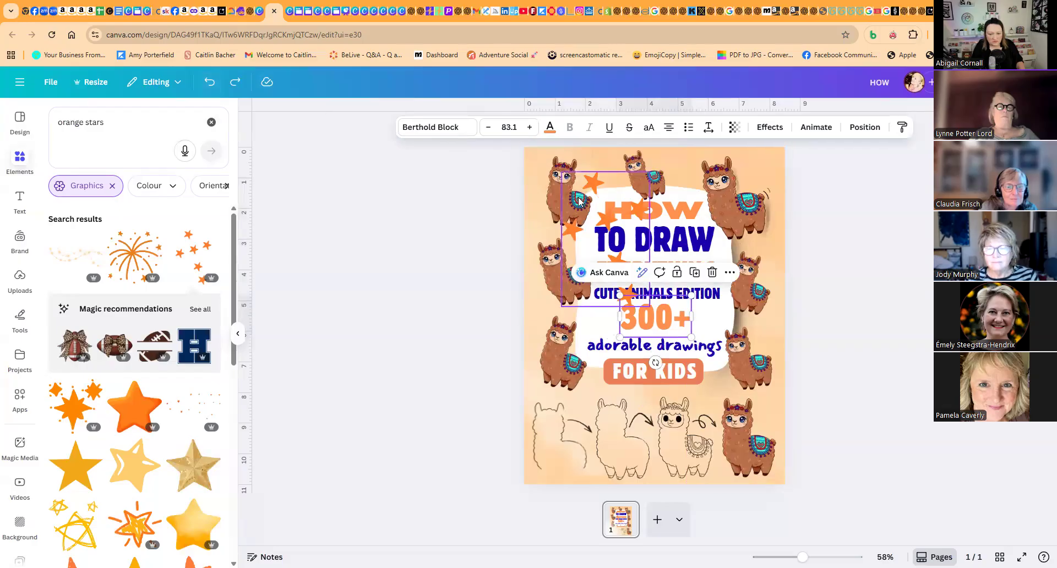
- Shrink and rotate the orange star cluster, make it more transparent and position it at the cover's right edge above the lower llama
{"action": "left_click_drag", "start_coordinate": [582, 201], "coordinate": [583, 196]}
{"action": "mouse_move", "coordinate": [649, 168]}
{"action": "left_mouse_down"}
{"action": "mouse_move", "coordinate": [599, 242]}
{"action": "mouse_move", "coordinate": [602, 166]}
{"action": "mouse_move", "coordinate": [668, 174]}
{"action": "mouse_move", "coordinate": [633, 174]}
{"action": "left_mouse_up"}
{"action": "left_click", "coordinate": [663, 127]}
{"action": "left_click", "coordinate": [522, 175]}
{"action": "left_click", "coordinate": [601, 173]}
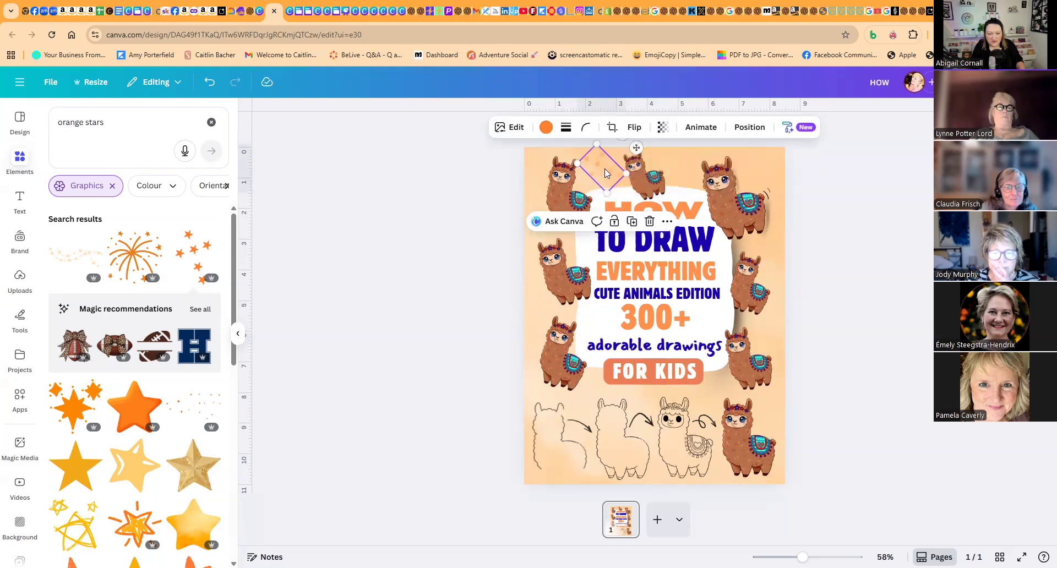
{"action": "left_click_drag", "start_coordinate": [601, 173], "coordinate": [783, 319]}
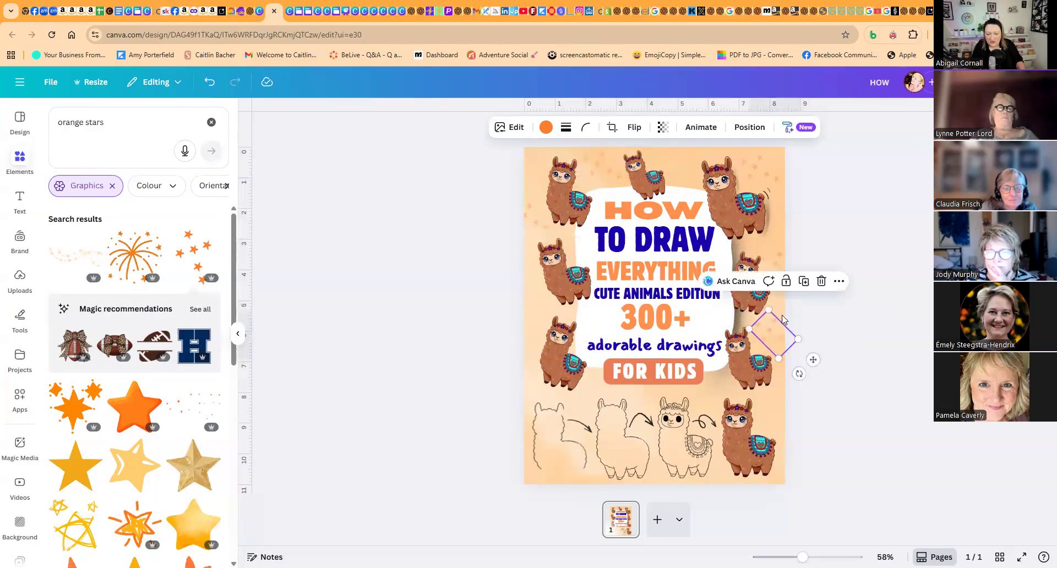
- Duplicate the faint star cluster and place copies beside the bottom colored llama, along the left edge, and in the gaps at the cover's top
{"action": "left_click", "coordinate": [804, 281]}
{"action": "left_click_drag", "start_coordinate": [772, 402], "coordinate": [776, 410]}
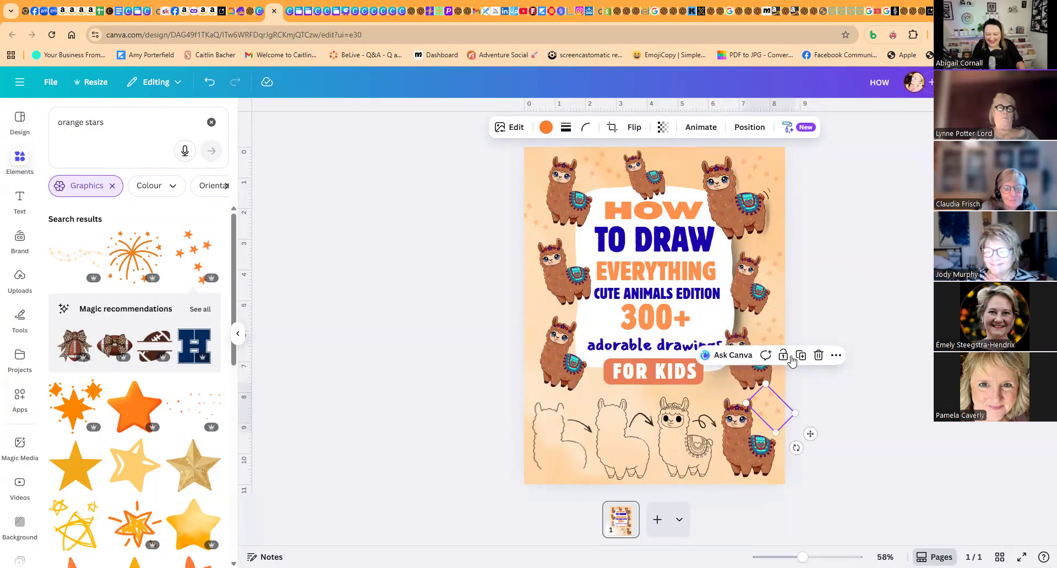
{"action": "left_click", "coordinate": [799, 356]}
{"action": "left_click_drag", "start_coordinate": [775, 485], "coordinate": [534, 303]}
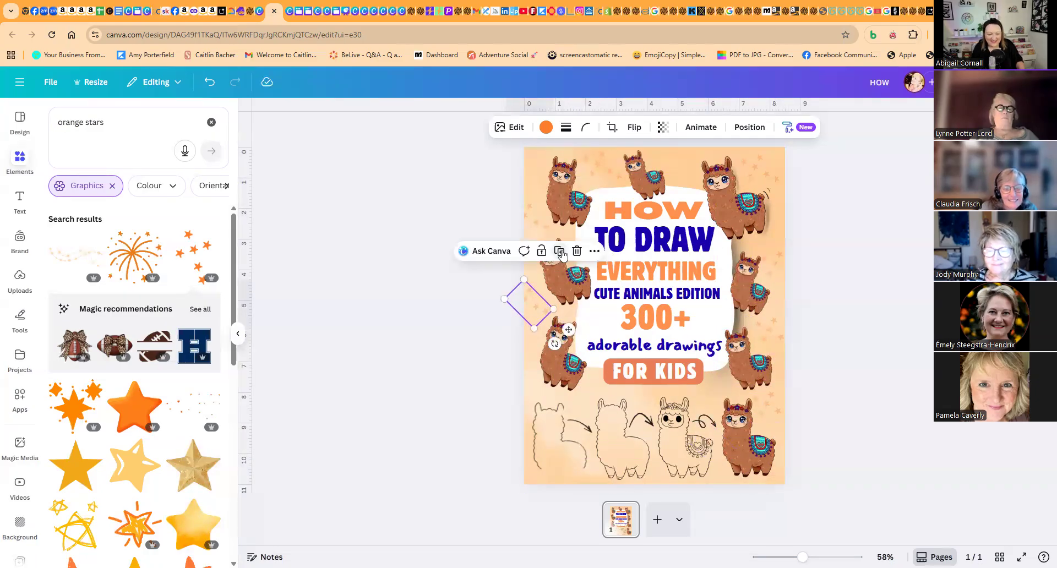
{"action": "left_click", "coordinate": [562, 254]}
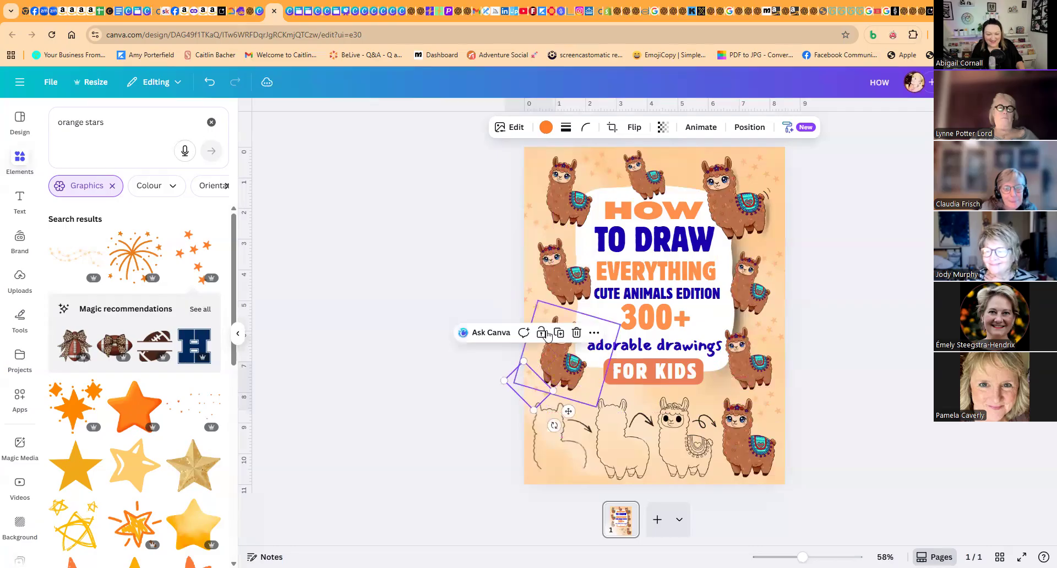
{"action": "left_click_drag", "start_coordinate": [519, 398], "coordinate": [525, 163]}
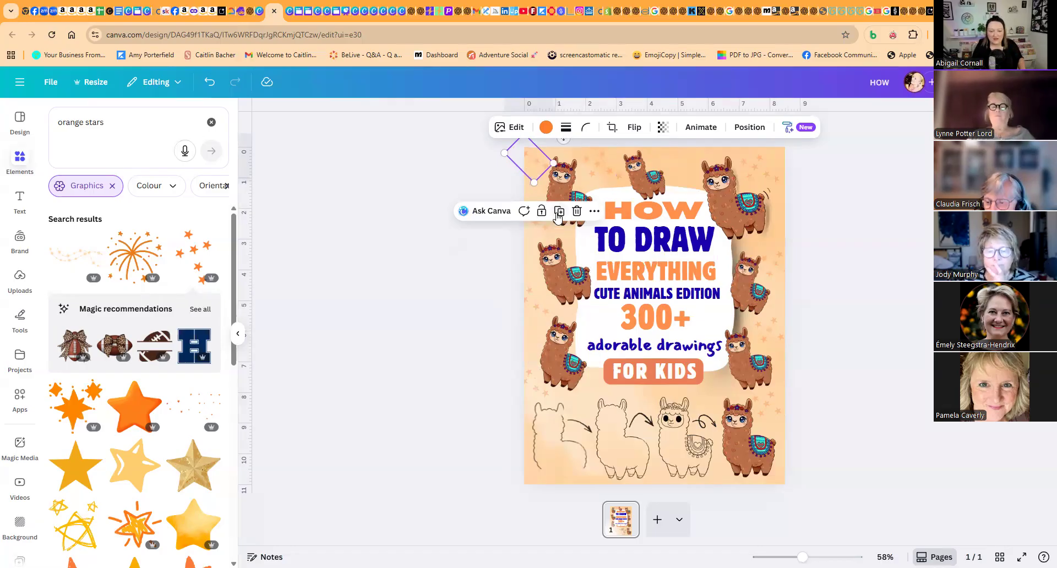
{"action": "left_click_drag", "start_coordinate": [554, 165], "coordinate": [651, 153]}
{"action": "left_click_drag", "start_coordinate": [681, 155], "coordinate": [672, 165]}
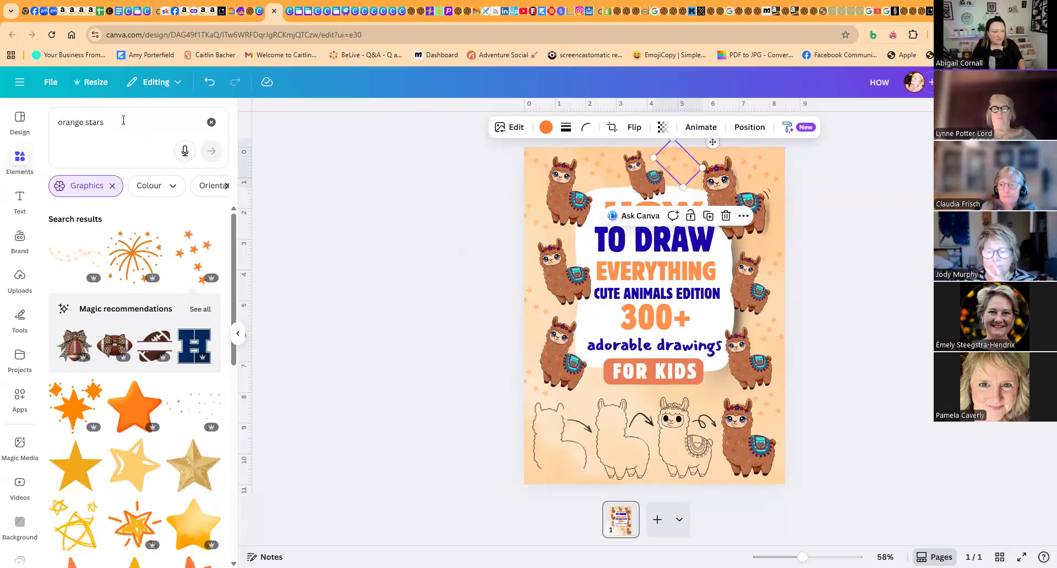
- Search the graphics for purple love hearts, add the scattered heart cluster and shrink it into the cover's upper right corner
{"action": "left_click_drag", "start_coordinate": [123, 120], "coordinate": [43, 125]}
{"action": "type", "text": "or"}
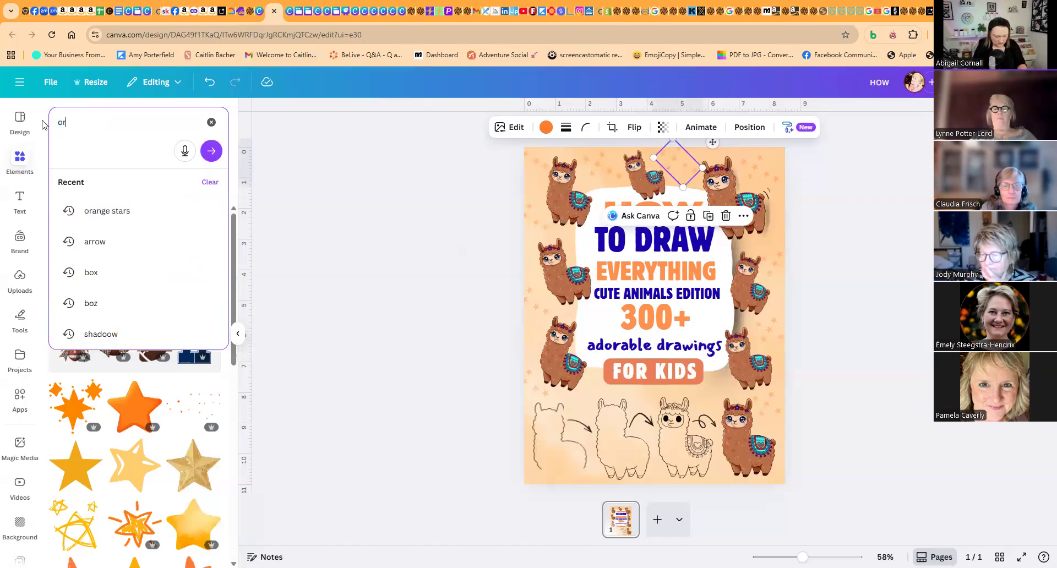
{"action": "key", "text": "BackSpace"}
{"action": "key", "text": "BackSpace"}
{"action": "key", "text": "BackSpace"}
{"action": "type", "text": "purple love"}
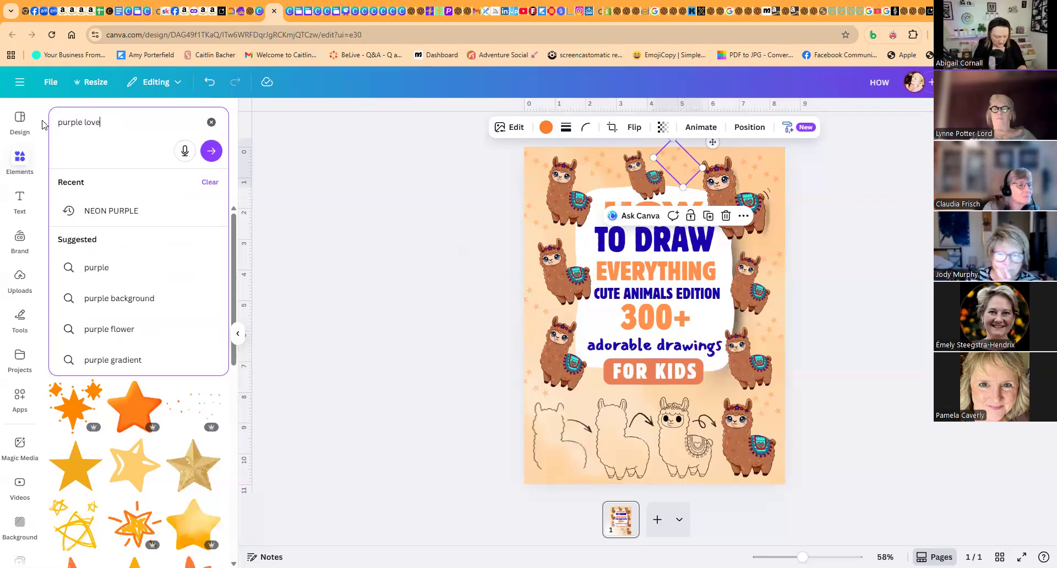
{"action": "type", "text": " hearts"}
{"action": "key", "text": "Return"}
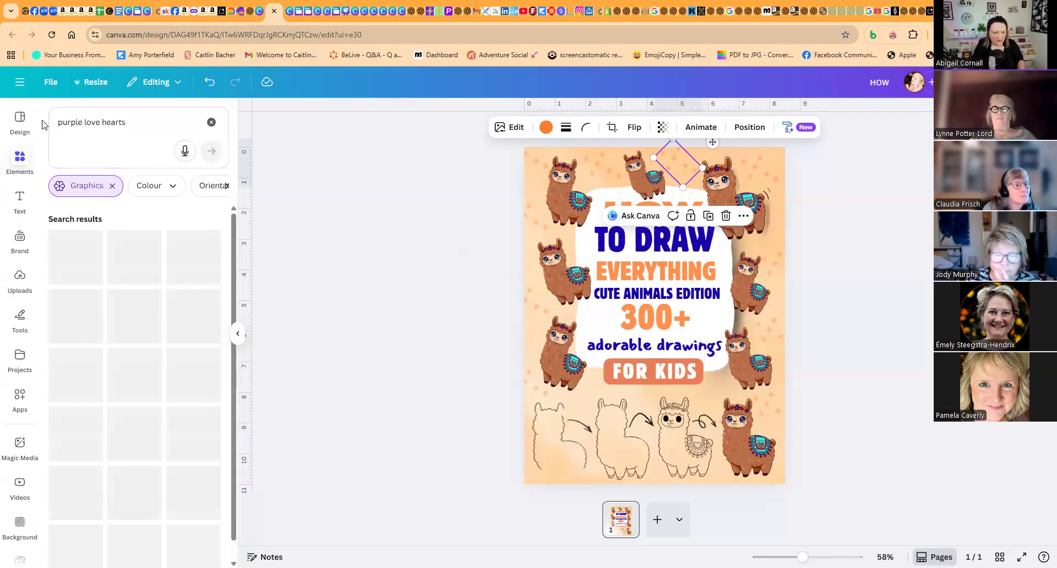
{"action": "left_click", "coordinate": [192, 256]}
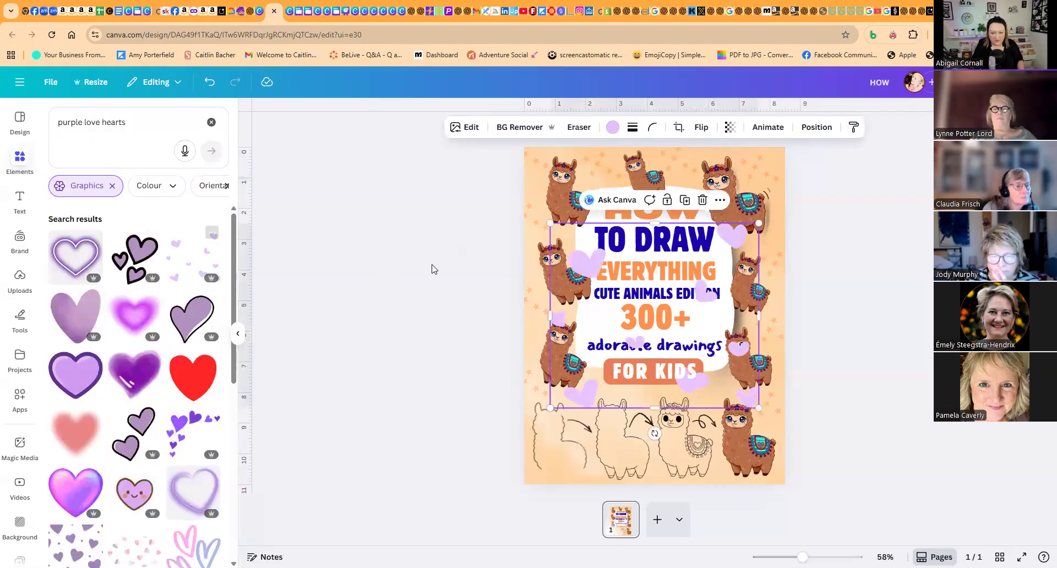
{"action": "left_click_drag", "start_coordinate": [757, 226], "coordinate": [770, 172]}
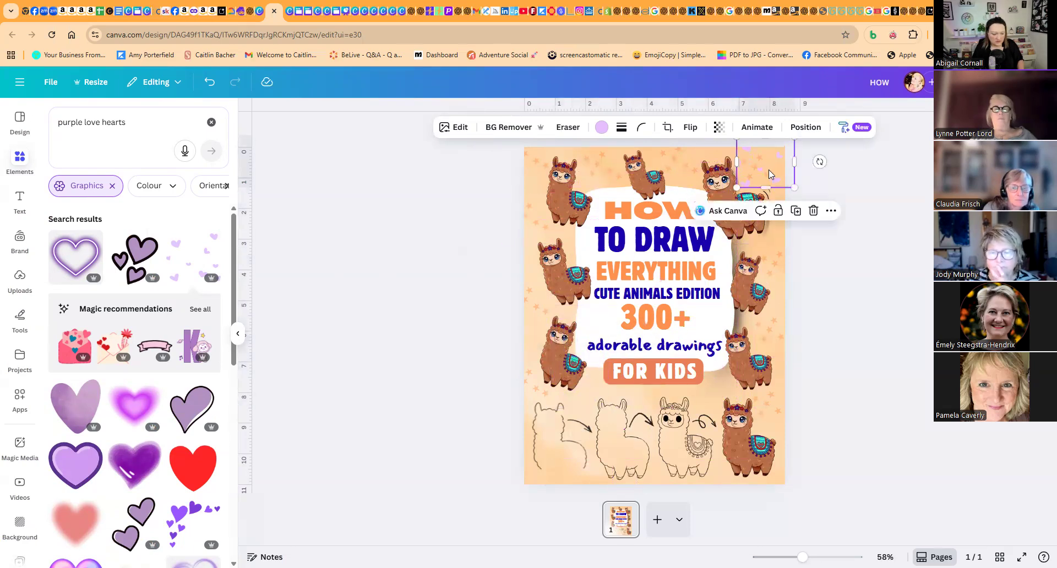
- Make the purple heart cluster in the cover's upper right corner more transparent
{"action": "left_click", "coordinate": [796, 212]}
{"action": "left_click_drag", "start_coordinate": [783, 175], "coordinate": [883, 196]}
{"action": "left_click", "coordinate": [777, 168]}
{"action": "left_click", "coordinate": [725, 131]}
{"action": "left_click_drag", "start_coordinate": [746, 170], "coordinate": [707, 170]}
{"action": "left_click", "coordinate": [784, 179]}
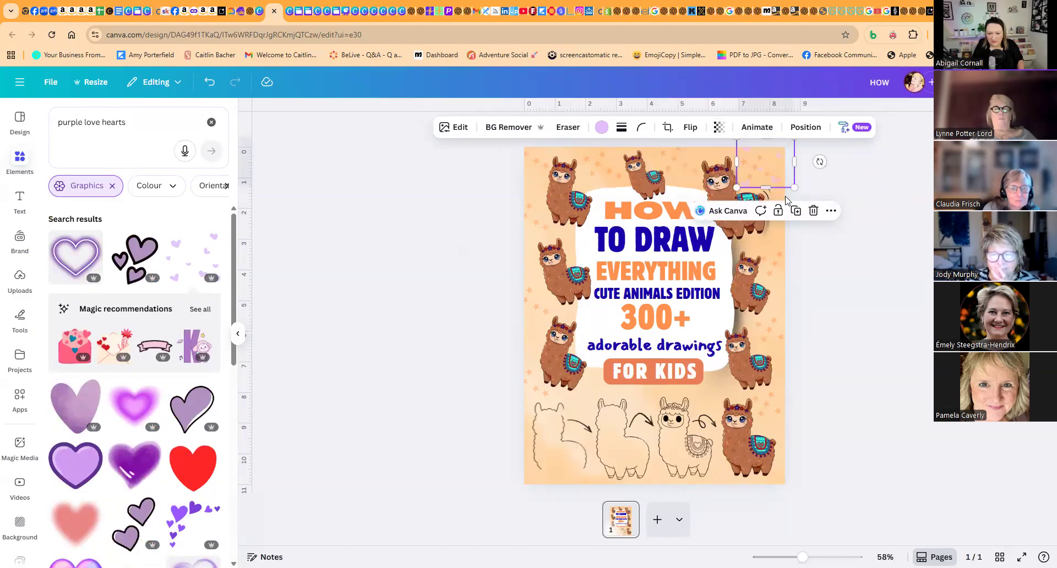
- Duplicate the faint heart cluster and scatter the copies down the cover's right edge and around its other borders
{"action": "left_click", "coordinate": [795, 211]}
{"action": "left_click_drag", "start_coordinate": [779, 168], "coordinate": [796, 318]}
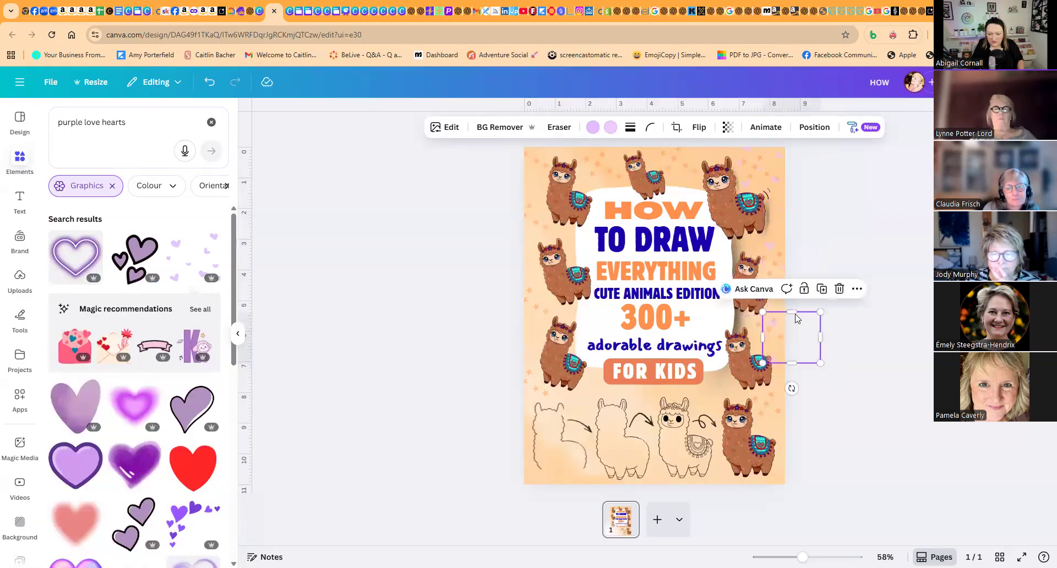
{"action": "left_click", "coordinate": [821, 289]}
{"action": "left_click_drag", "start_coordinate": [789, 409], "coordinate": [784, 406]}
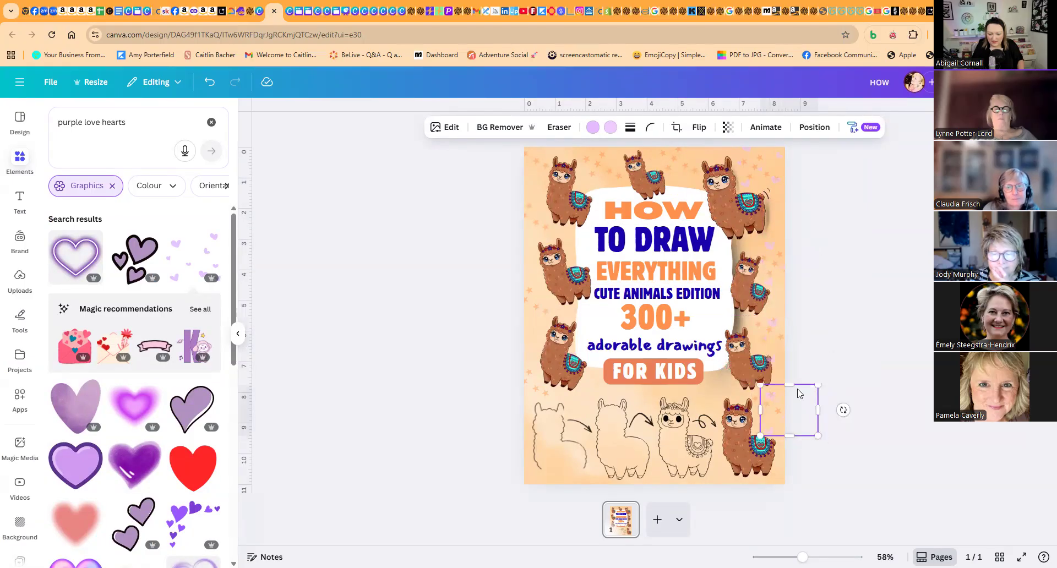
{"action": "left_click", "coordinate": [819, 365]}
{"action": "left_click_drag", "start_coordinate": [803, 462], "coordinate": [671, 158]}
{"action": "left_click", "coordinate": [547, 236]}
{"action": "left_click", "coordinate": [845, 266]}
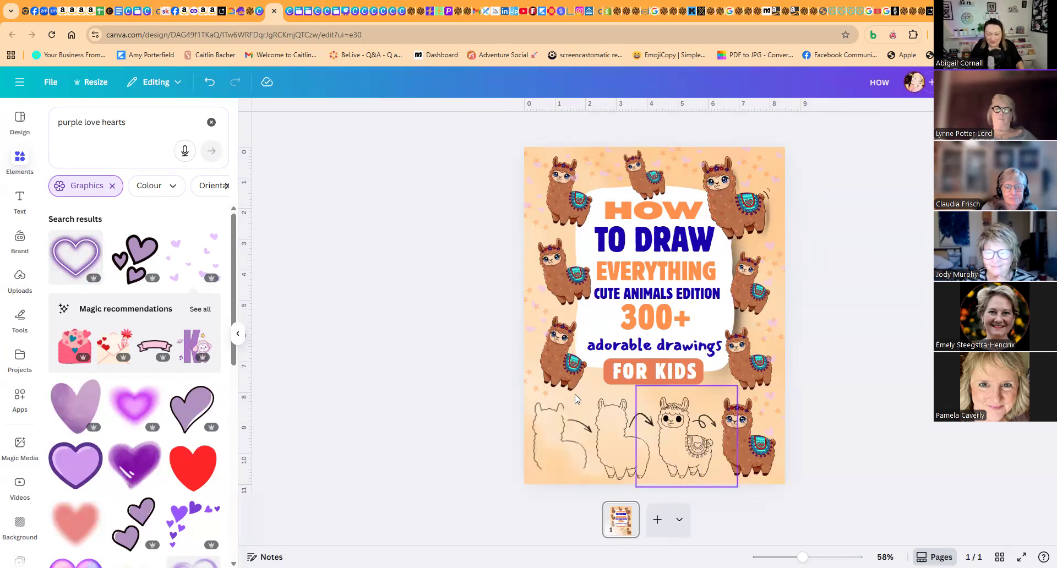
- Add a blank second page and insert a rounded square from the basic shapes
{"action": "left_click", "coordinate": [655, 520]}
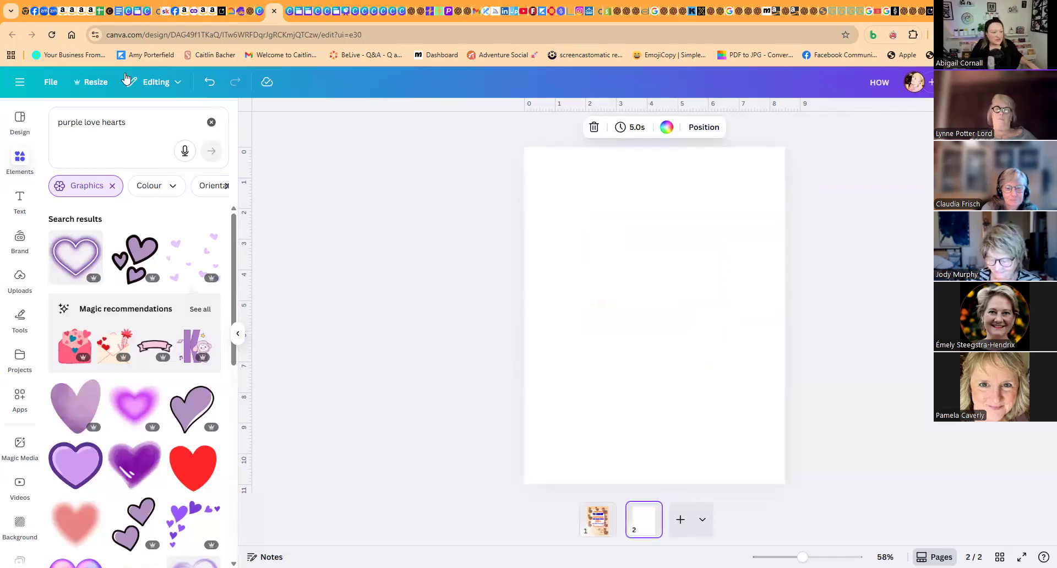
{"action": "left_click_drag", "start_coordinate": [131, 120], "coordinate": [40, 122]}
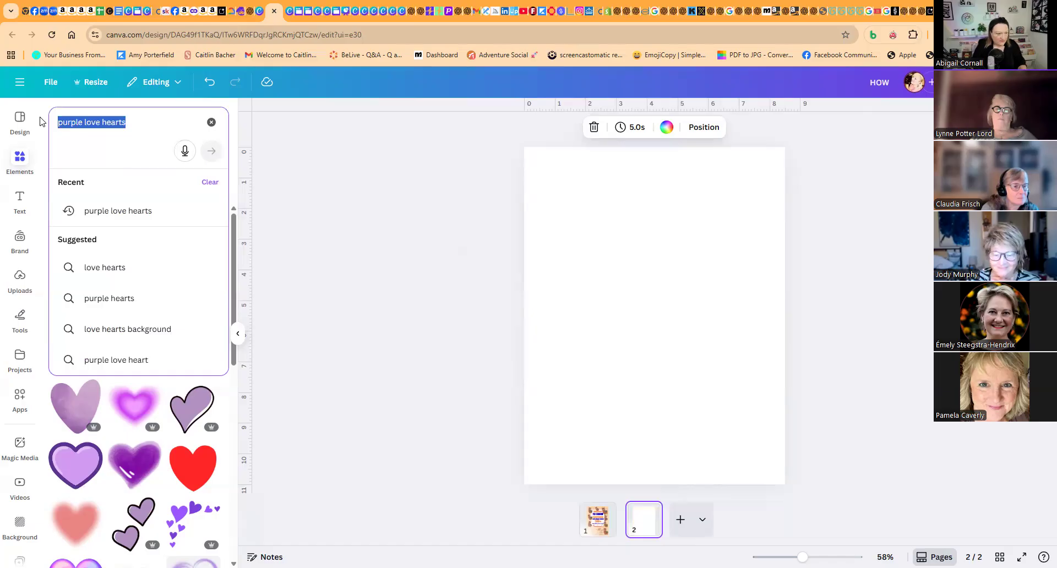
{"action": "left_click", "coordinate": [211, 122]}
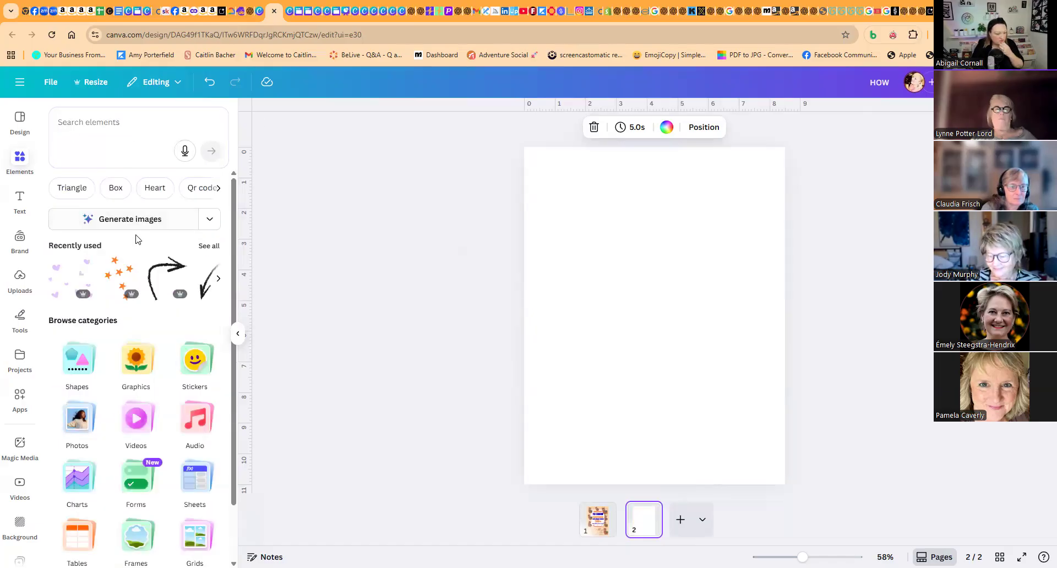
{"action": "left_click", "coordinate": [79, 355]}
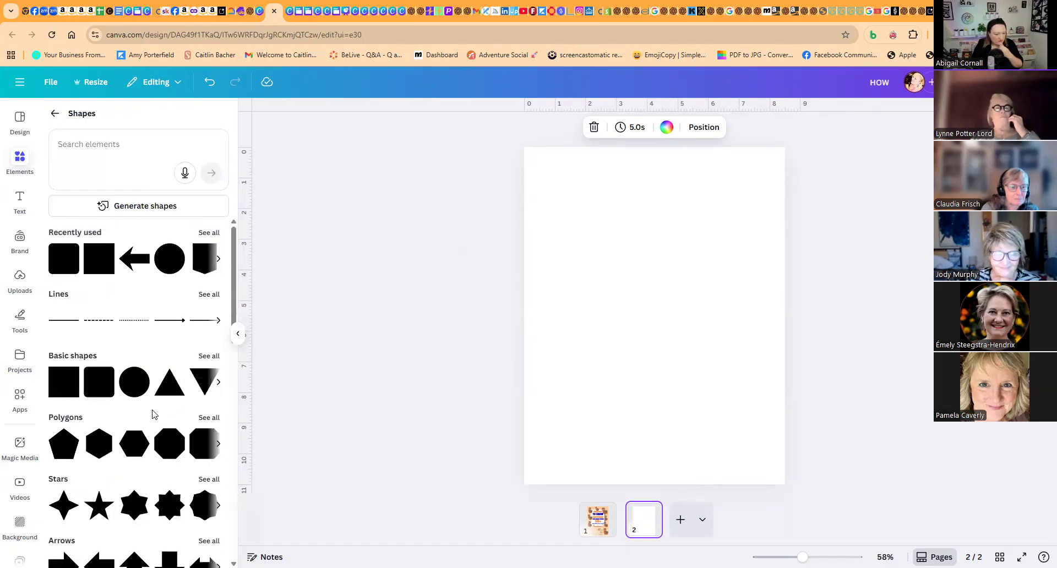
{"action": "left_click", "coordinate": [104, 376]}
{"action": "left_click", "coordinate": [105, 377]}
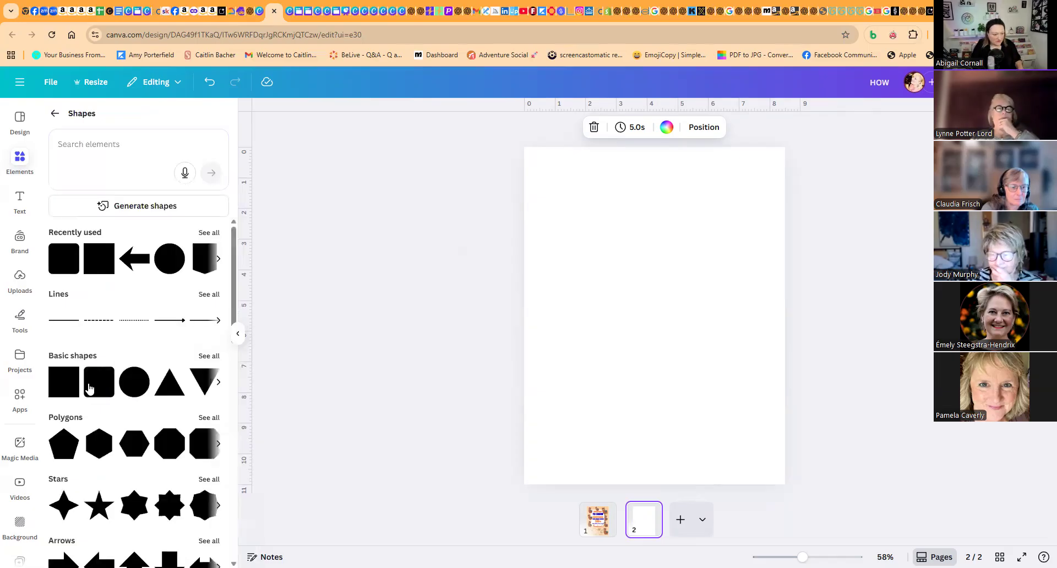
{"action": "left_click", "coordinate": [90, 388]}
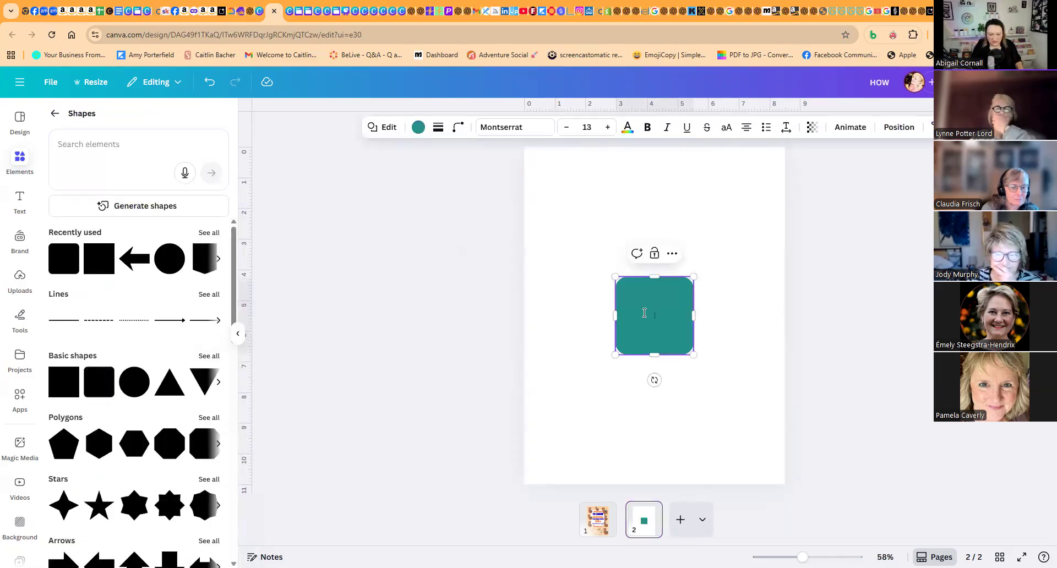
- Move the rounded square to the top of the page and widen it to nearly the full page width
{"action": "left_click_drag", "start_coordinate": [667, 316], "coordinate": [760, 203]}
{"action": "left_click_drag", "start_coordinate": [676, 203], "coordinate": [681, 204]}
{"action": "left_click_drag", "start_coordinate": [767, 204], "coordinate": [775, 203]}
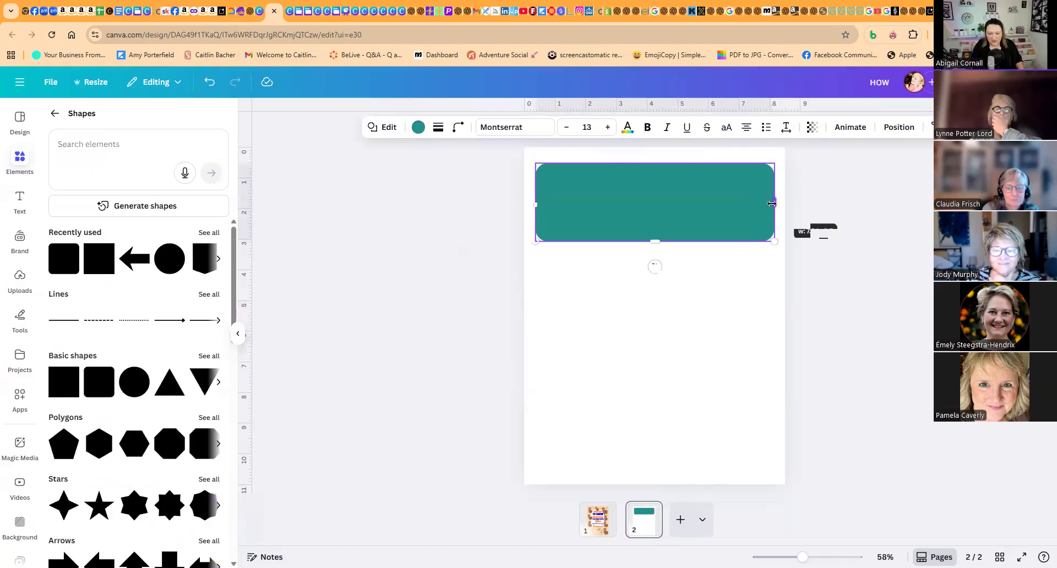
- Give the rounded box a solid outline with stroke weight 2 and a white fill
{"action": "left_click", "coordinate": [457, 132]}
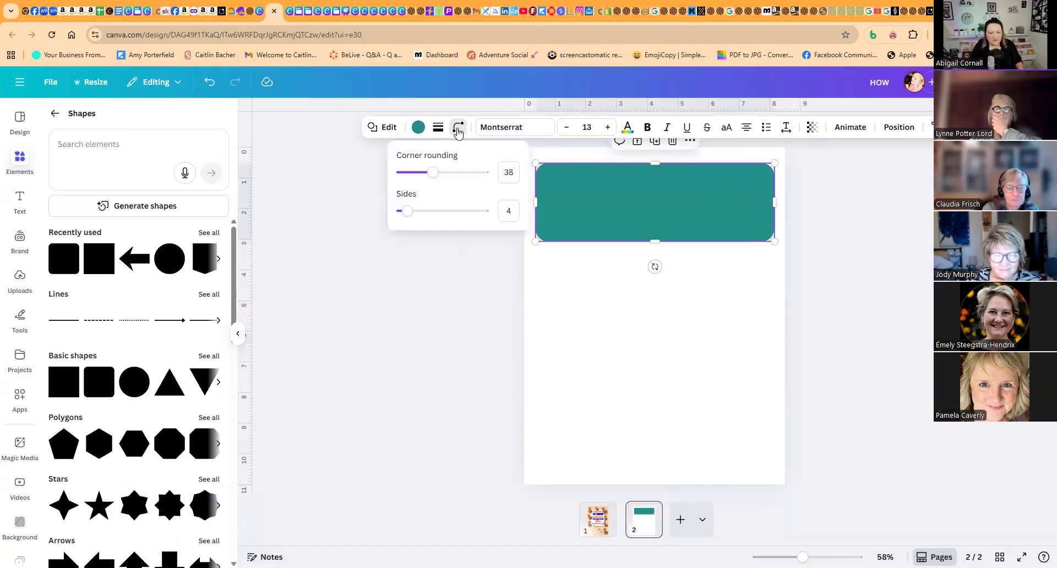
{"action": "left_click", "coordinate": [627, 127]}
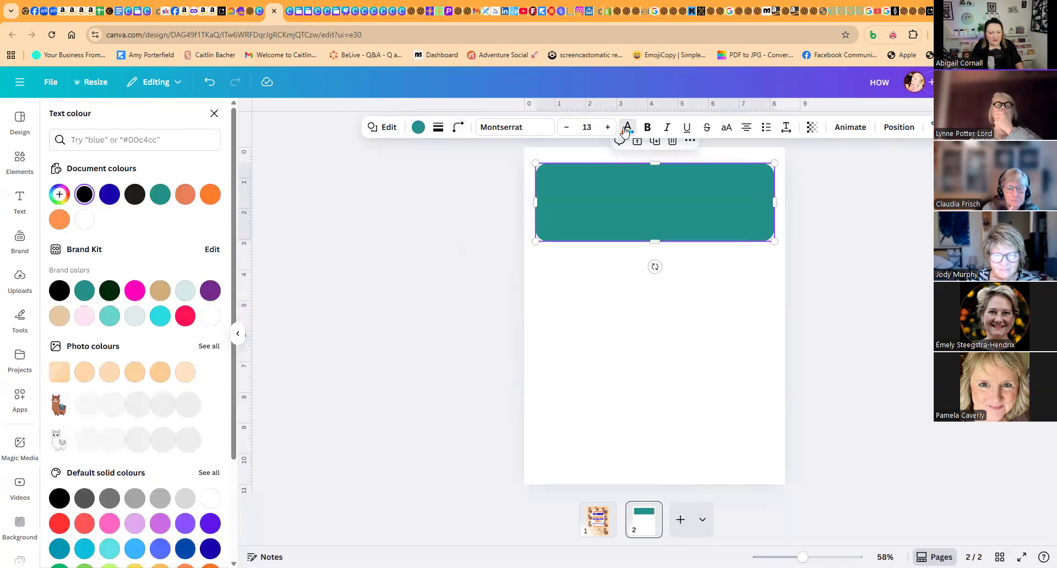
{"action": "left_click", "coordinate": [455, 131]}
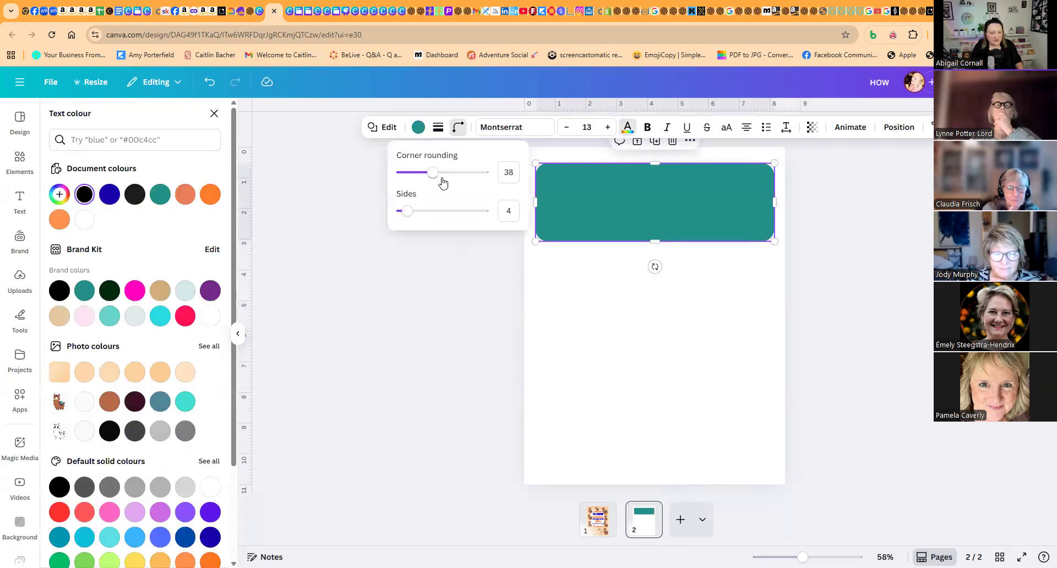
{"action": "left_click", "coordinate": [439, 129]}
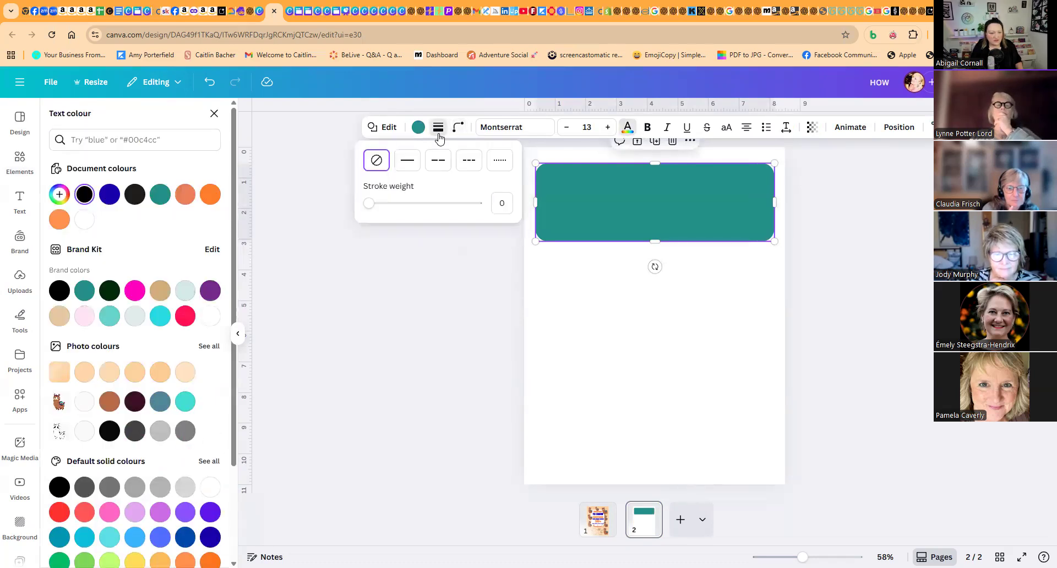
{"action": "left_click", "coordinate": [406, 165]}
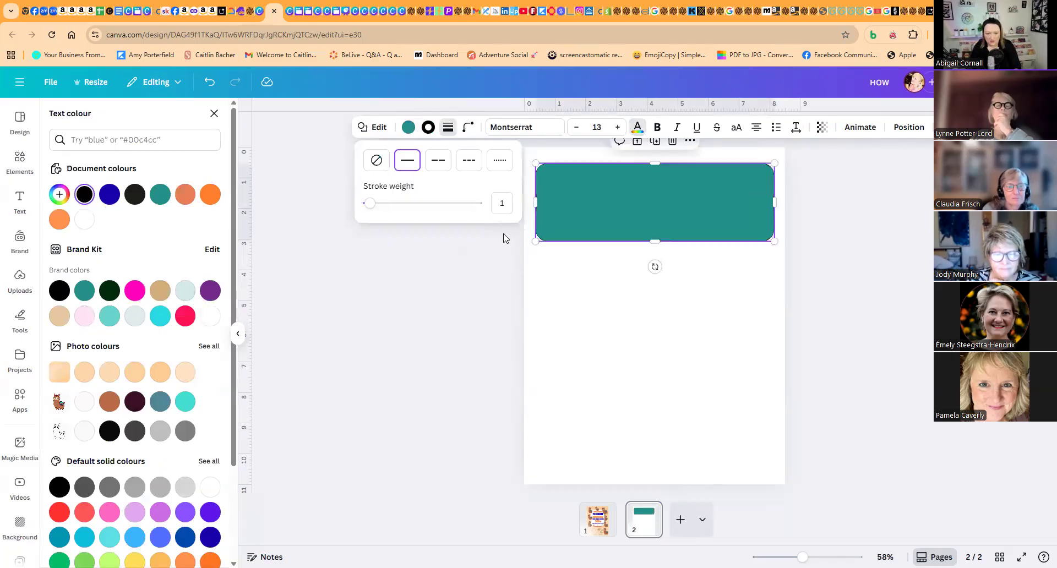
{"action": "left_click", "coordinate": [509, 203]}
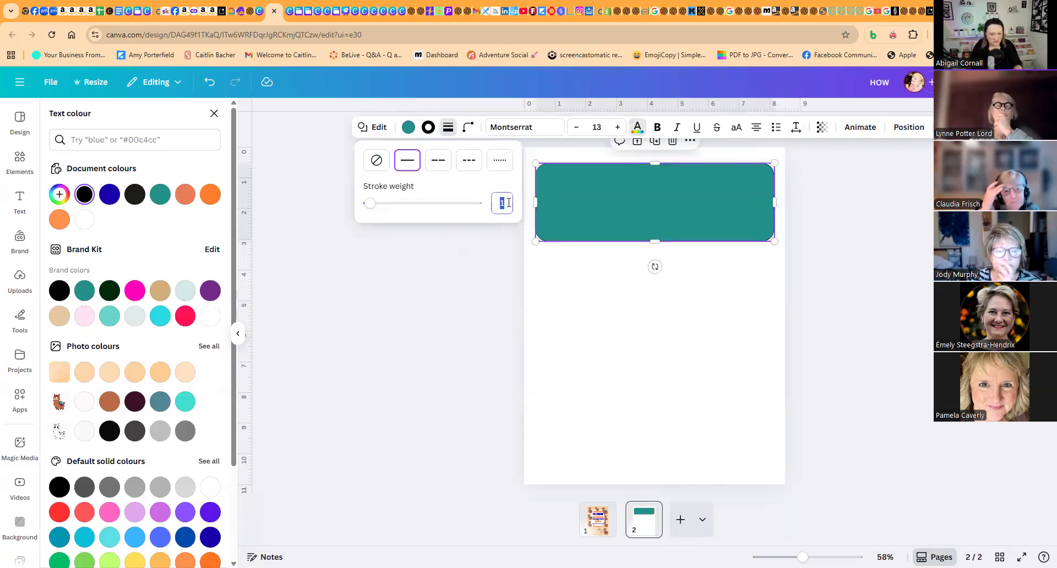
{"action": "type", "text": "2"}
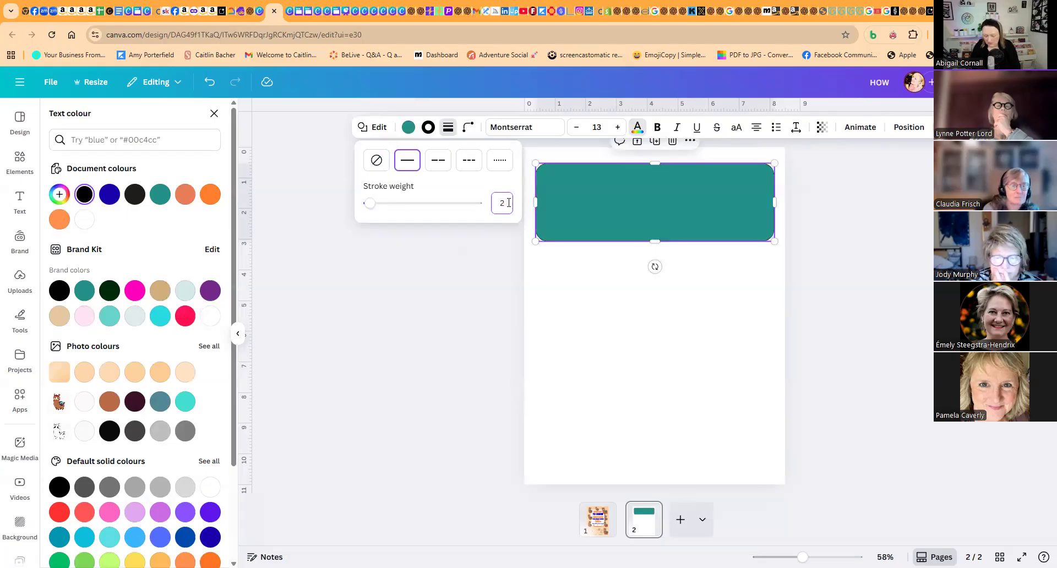
{"action": "left_click", "coordinate": [595, 196]}
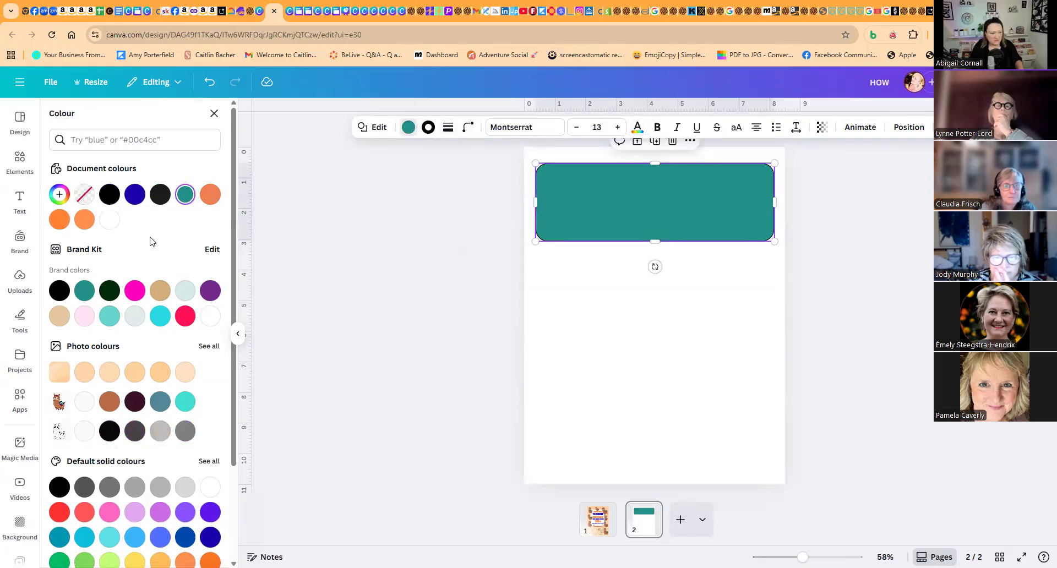
{"action": "left_click", "coordinate": [111, 220]}
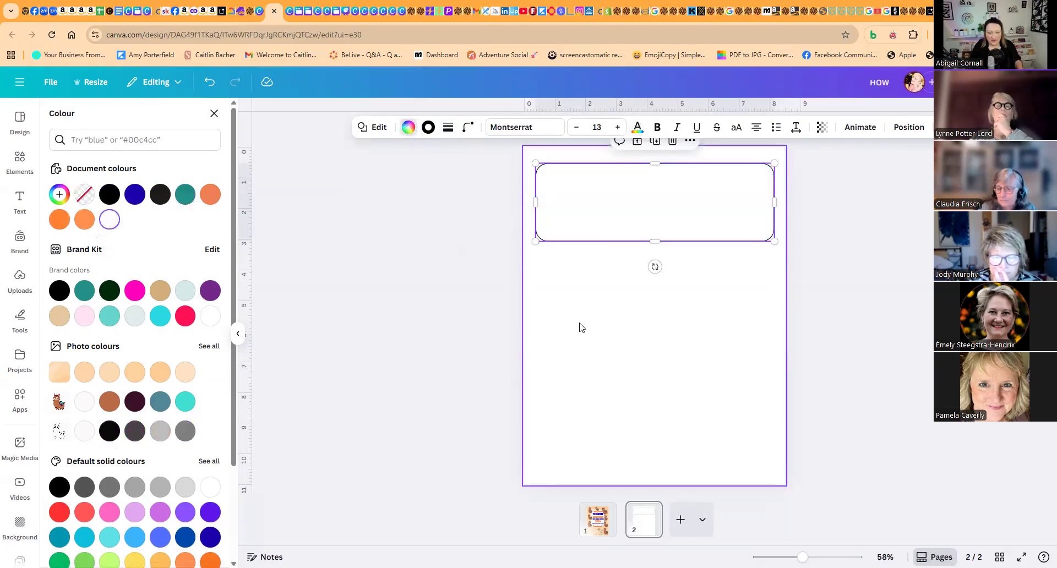
{"action": "left_click", "coordinate": [620, 310]}
{"action": "left_click", "coordinate": [679, 227]}
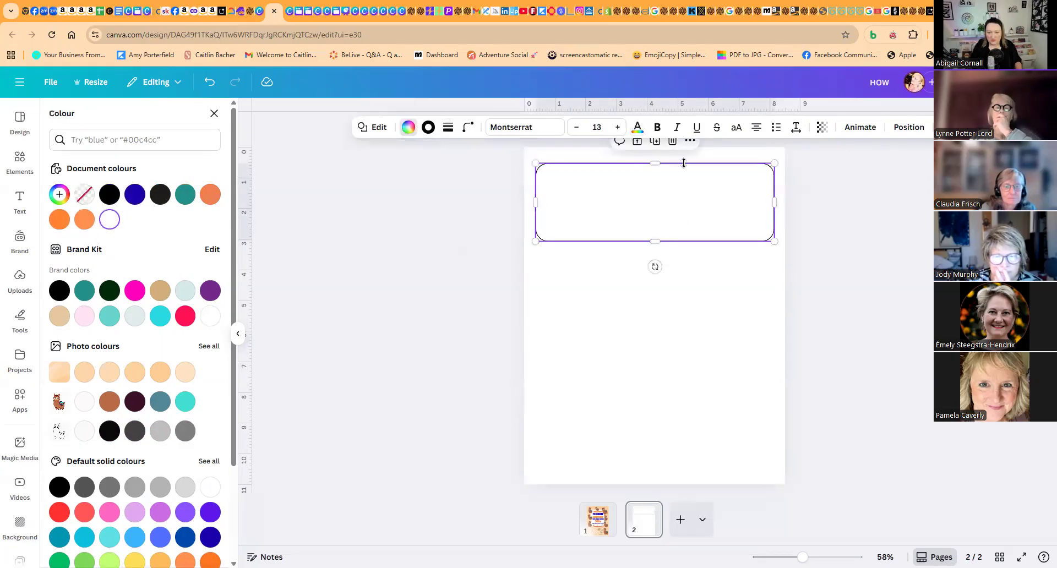
{"action": "key", "text": "ctrl+d"}
{"action": "left_click_drag", "start_coordinate": [673, 198], "coordinate": [666, 272]}
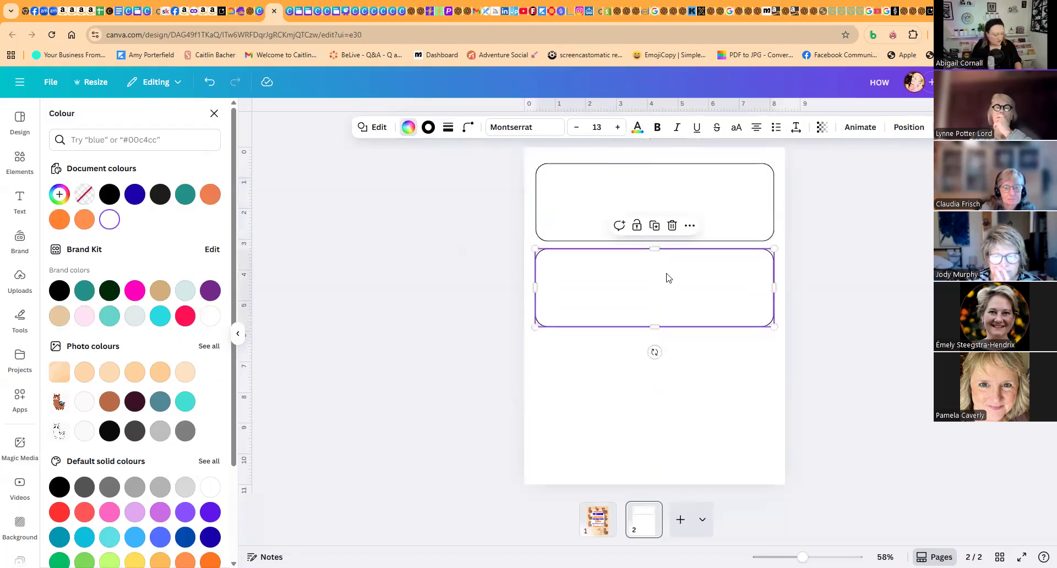
{"action": "left_click", "coordinate": [654, 226]}
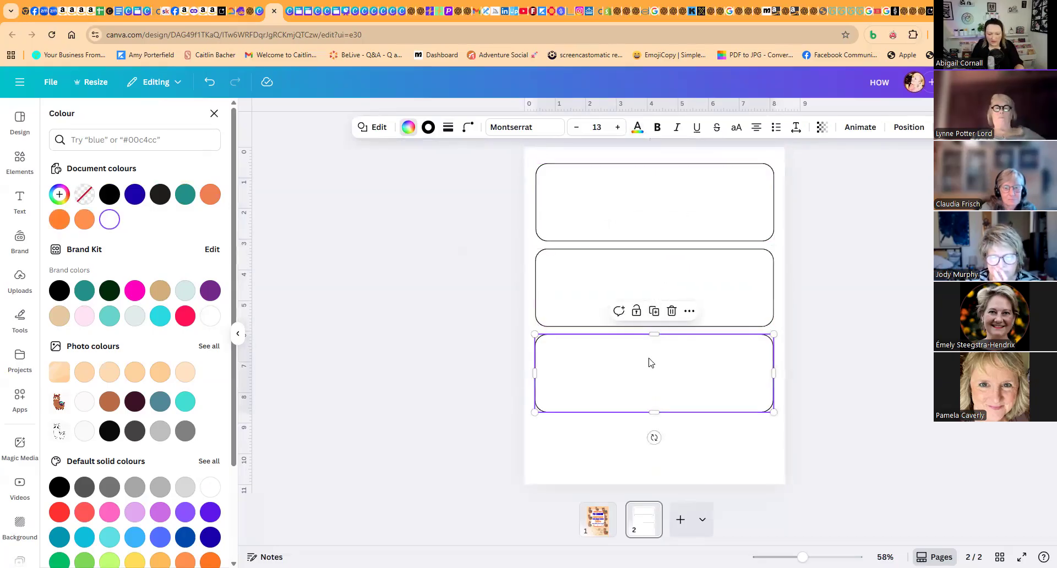
{"action": "key", "text": "Delete"}
{"action": "left_click", "coordinate": [629, 289]}
{"action": "key", "text": "Delete"}
- Make the rounded box at the top of the page slightly taller and place a duplicate directly beneath it
{"action": "left_click", "coordinate": [649, 241]}
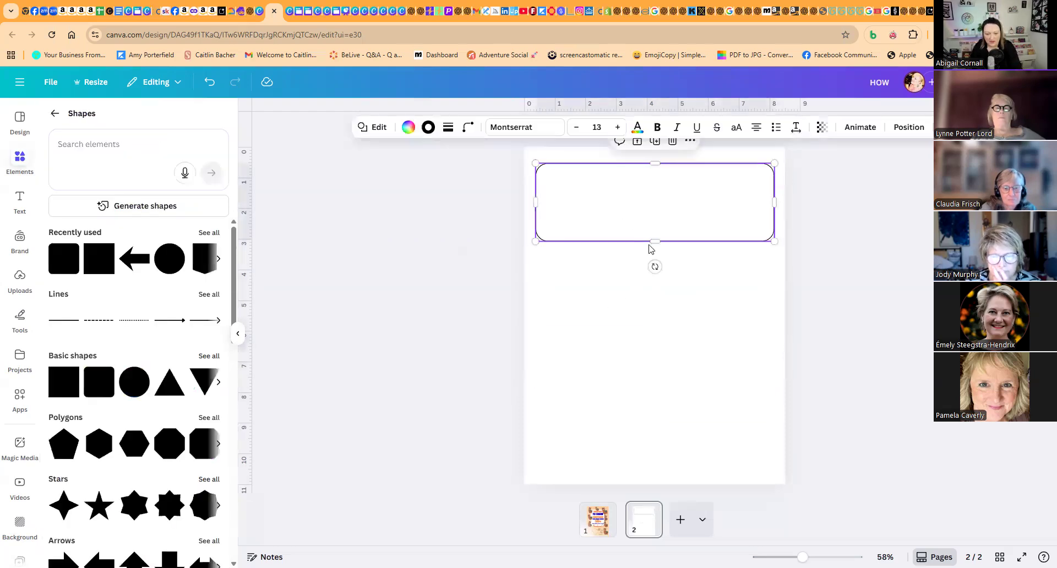
{"action": "left_click_drag", "start_coordinate": [656, 244], "coordinate": [659, 321]}
{"action": "left_click", "coordinate": [654, 141]}
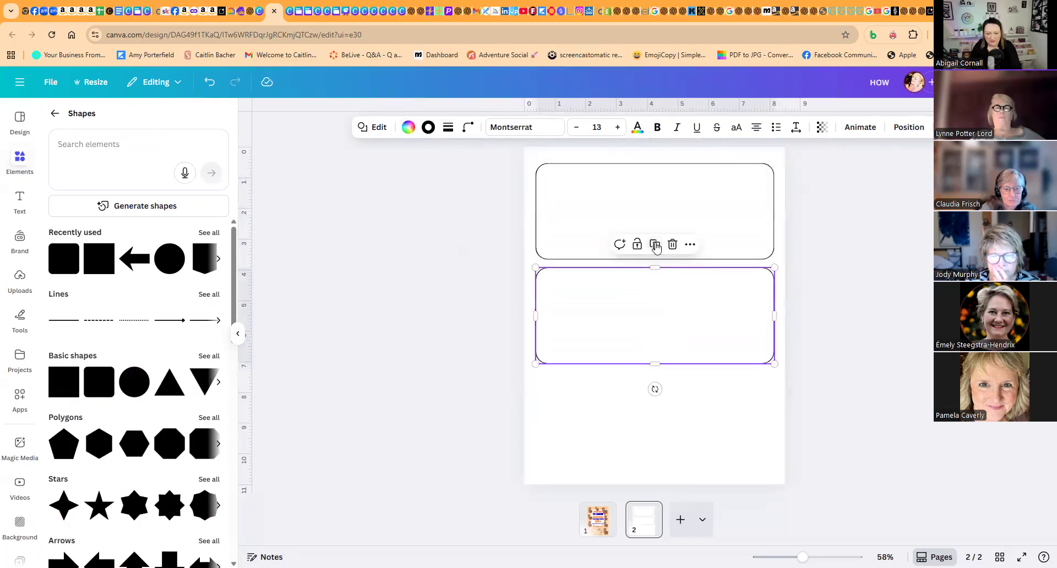
- Place a third duplicate rounded box beneath the others, and shrink all three together slightly, leaving space below them
{"action": "left_click", "coordinate": [654, 244]}
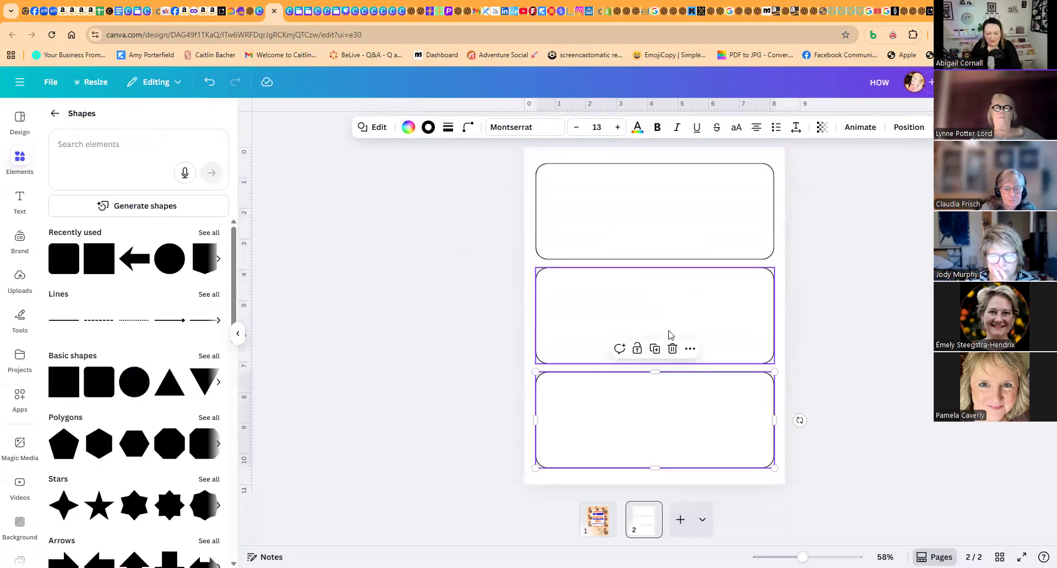
{"action": "left_click", "coordinate": [822, 362]}
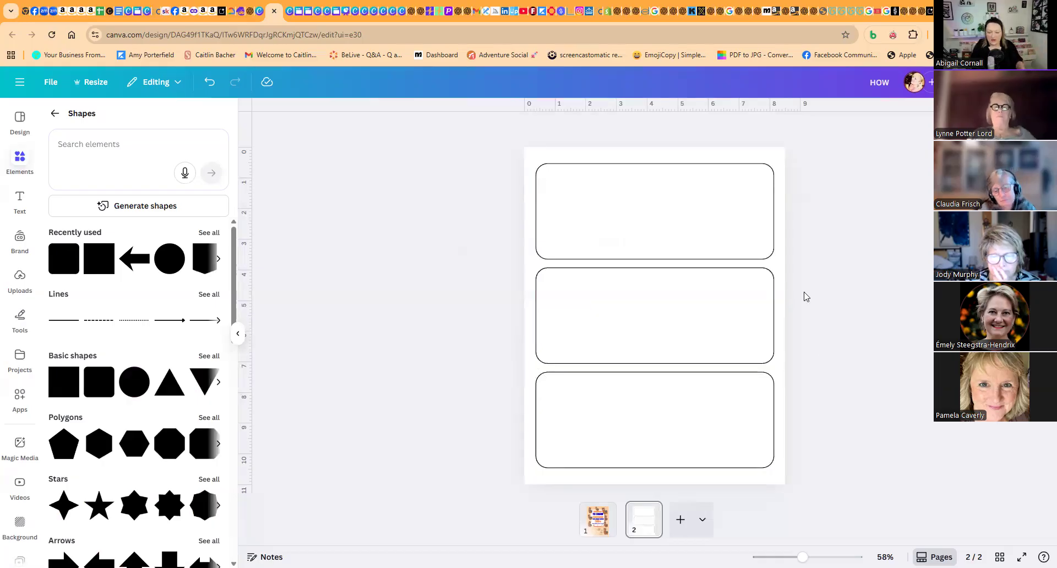
{"action": "left_click_drag", "start_coordinate": [826, 204], "coordinate": [533, 471]}
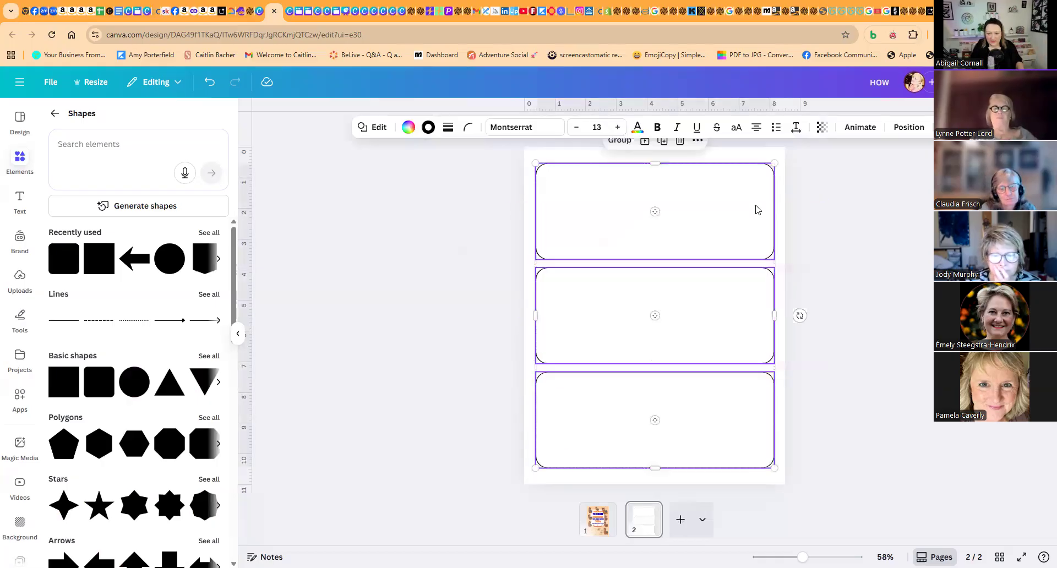
{"action": "left_click_drag", "start_coordinate": [773, 163], "coordinate": [734, 184]}
{"action": "left_click", "coordinate": [697, 182]}
{"action": "mouse_move", "coordinate": [756, 368]}
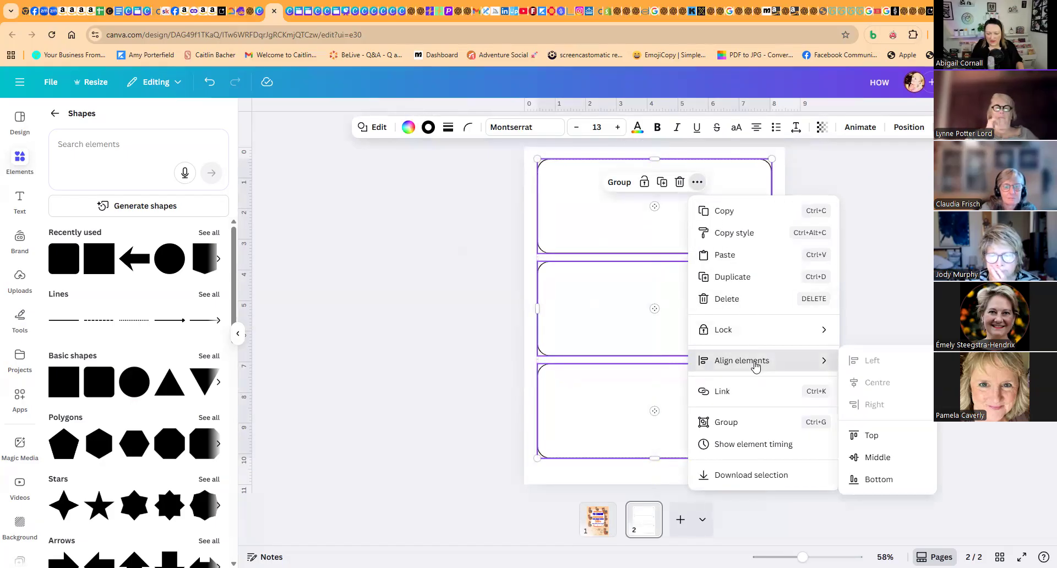
{"action": "left_click", "coordinate": [872, 279]}
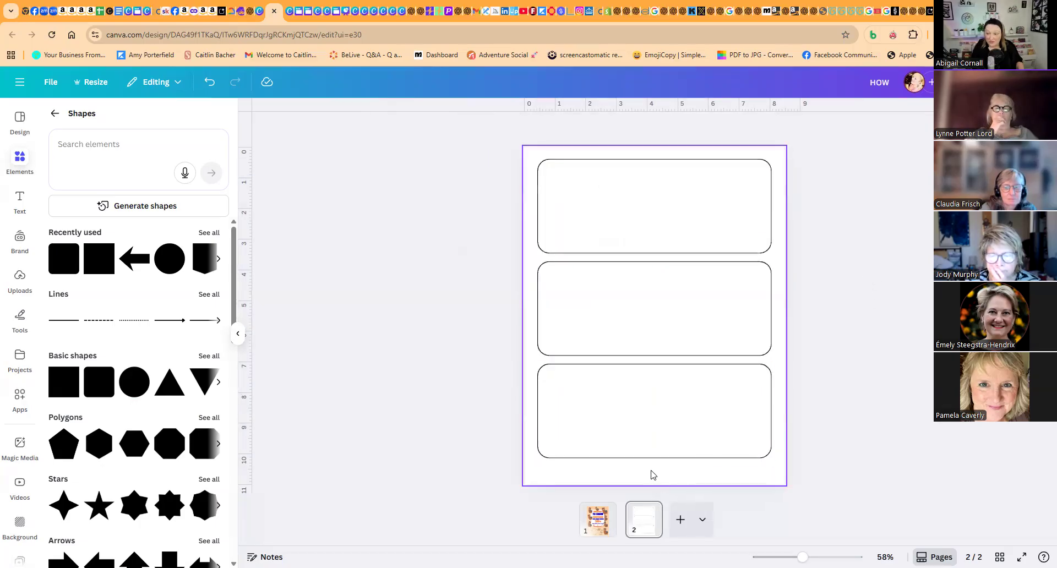
- Add a subheading text box reading 2 and place it centred below the bottom rounded box
{"action": "left_click", "coordinate": [20, 201]}
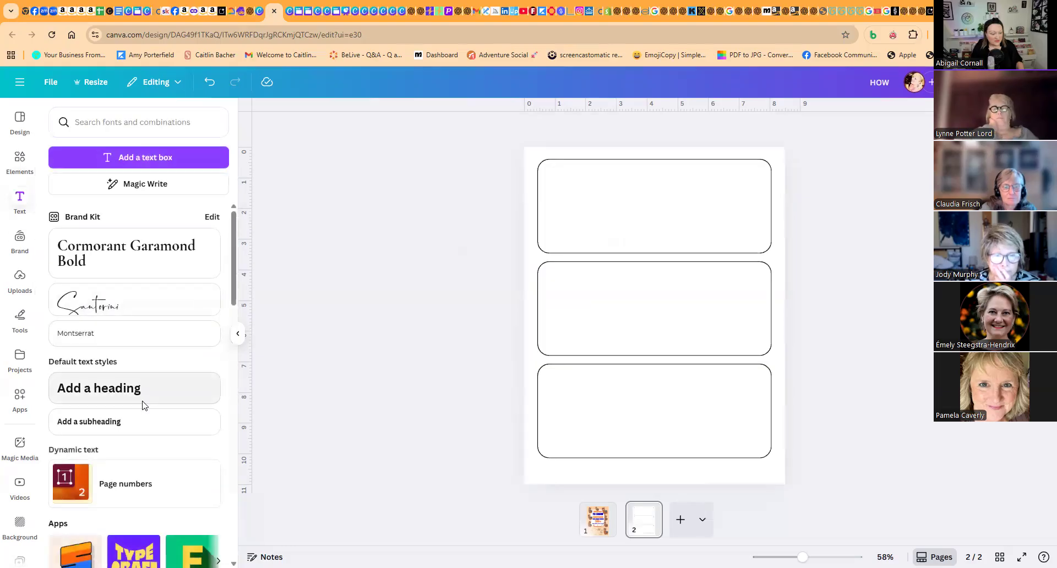
{"action": "left_click", "coordinate": [134, 424]}
{"action": "type", "text": "2"}
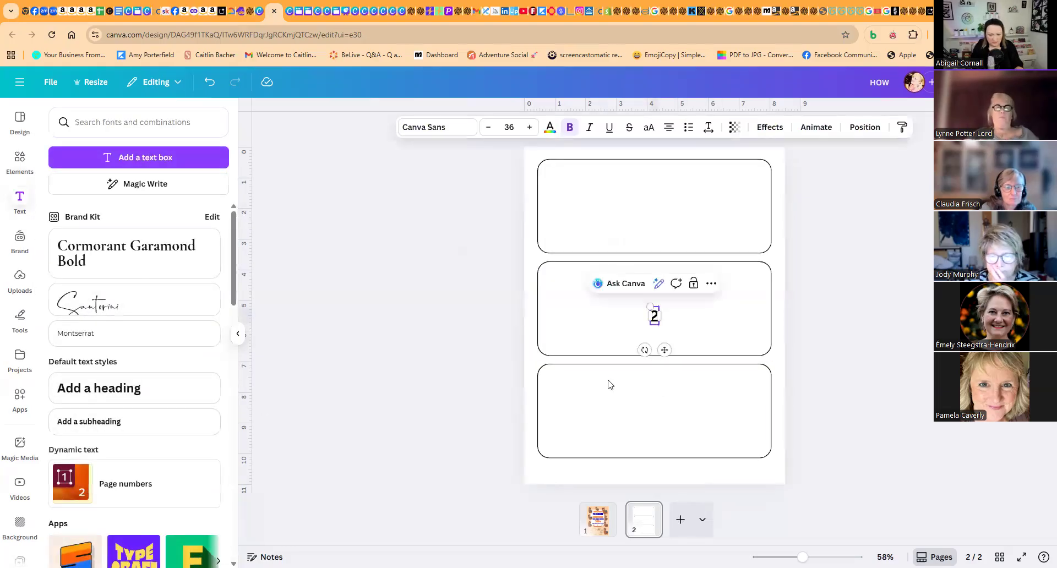
{"action": "left_click", "coordinate": [835, 370]}
{"action": "left_click_drag", "start_coordinate": [654, 318], "coordinate": [654, 468]}
- Set the page number to font size 27 without bold and nudge it into the gap under the bottom box
{"action": "left_click", "coordinate": [488, 127]}
{"action": "left_click", "coordinate": [488, 127]}
{"action": "left_click", "coordinate": [488, 128]}
{"action": "left_click", "coordinate": [488, 127]}
{"action": "left_click", "coordinate": [489, 127]}
{"action": "left_click", "coordinate": [488, 127]}
{"action": "left_click", "coordinate": [570, 127]}
{"action": "left_click", "coordinate": [843, 321]}
{"action": "left_click_drag", "start_coordinate": [654, 466], "coordinate": [654, 468]}
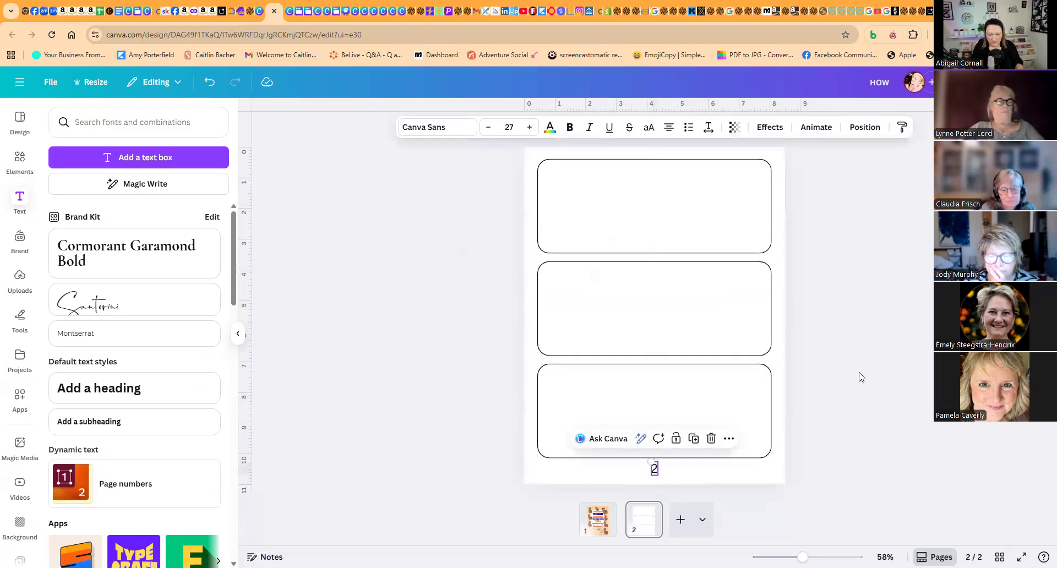
{"action": "left_click", "coordinate": [860, 376]}
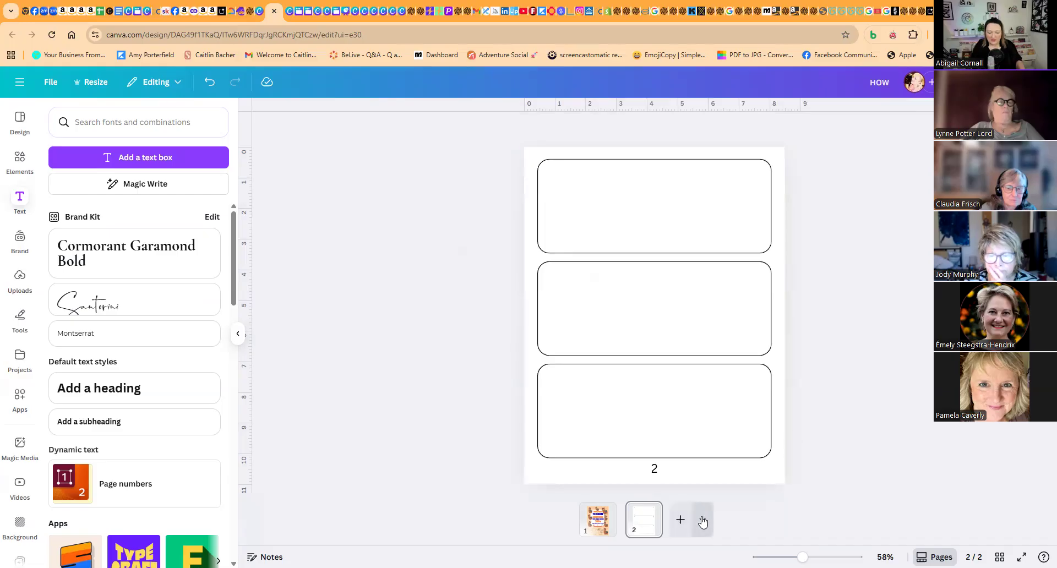
- Duplicate the three-box page four times so the document has six pages
{"action": "left_click", "coordinate": [647, 510]}
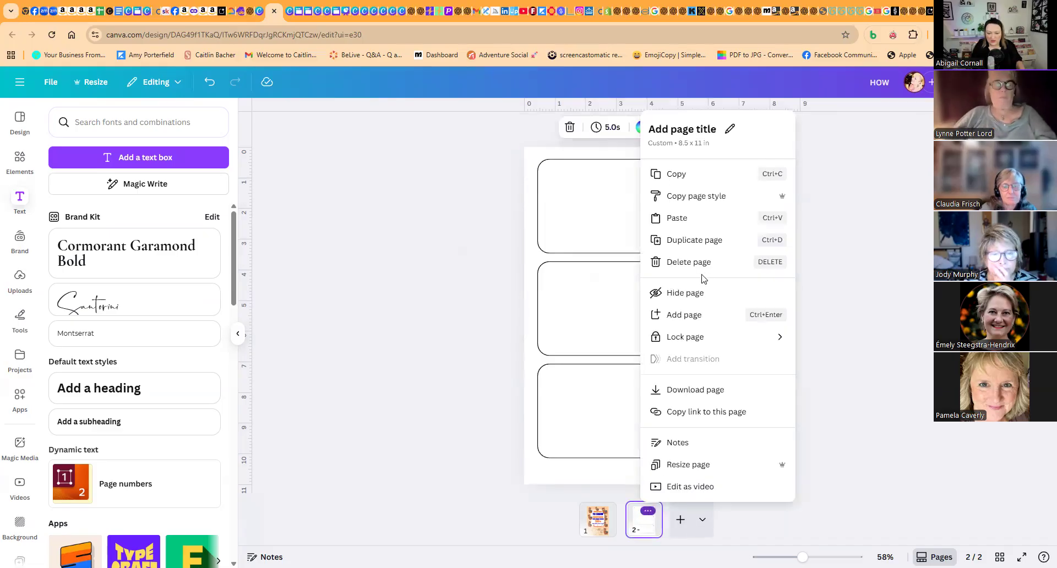
{"action": "left_click", "coordinate": [694, 240]}
{"action": "left_click", "coordinate": [671, 512]}
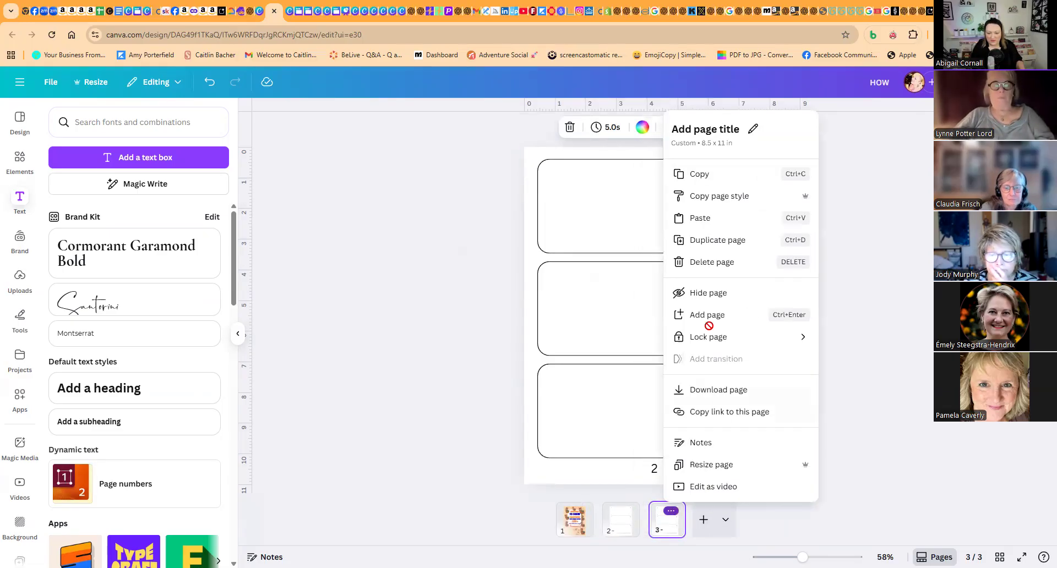
{"action": "left_click", "coordinate": [709, 240]}
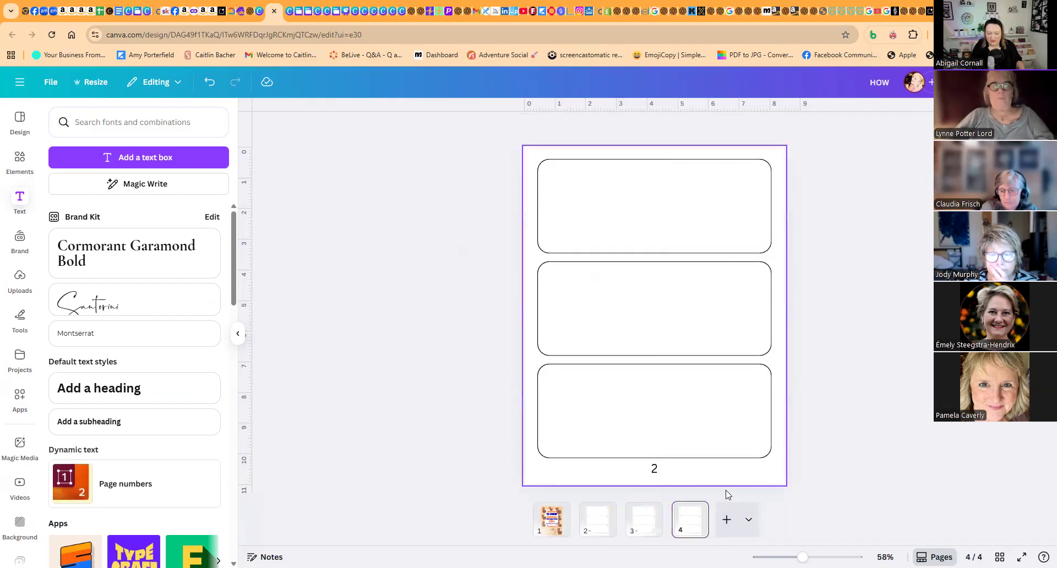
{"action": "left_click", "coordinate": [693, 511]}
{"action": "left_click", "coordinate": [738, 240]}
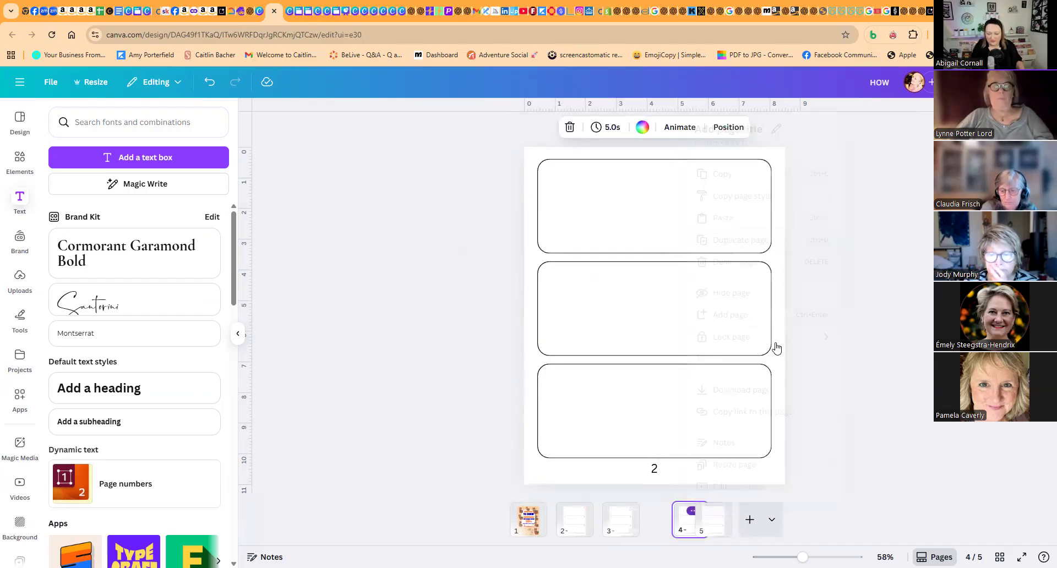
{"action": "left_click", "coordinate": [716, 511]}
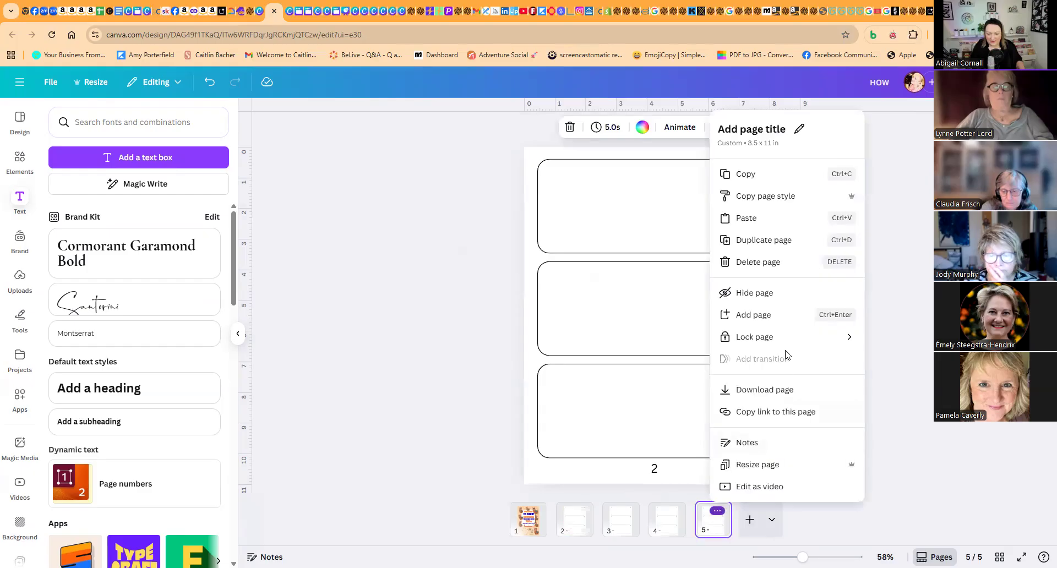
{"action": "left_click", "coordinate": [759, 240]}
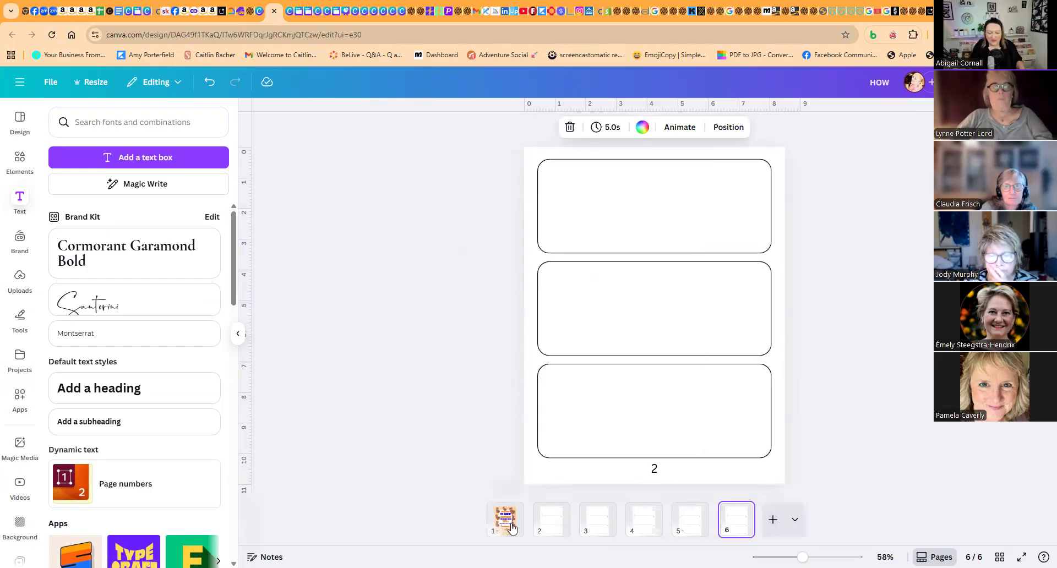
- Copy the llama drawing sequence from the cover to page 2 and scale it down to fit inside the top box
{"action": "left_click", "coordinate": [512, 529]}
{"action": "left_click_drag", "start_coordinate": [471, 413], "coordinate": [799, 479]}
{"action": "left_click", "coordinate": [551, 518]}
{"action": "key", "text": "ctrl+v"}
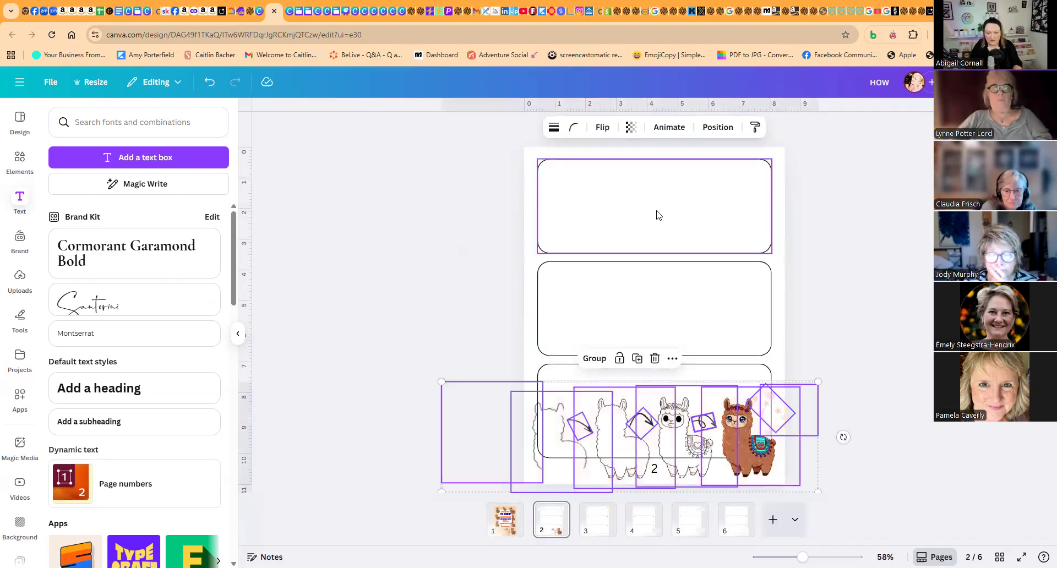
{"action": "left_click_drag", "start_coordinate": [819, 382], "coordinate": [678, 422]}
{"action": "left_click_drag", "start_coordinate": [625, 442], "coordinate": [716, 210]}
{"action": "left_click", "coordinate": [852, 244]}
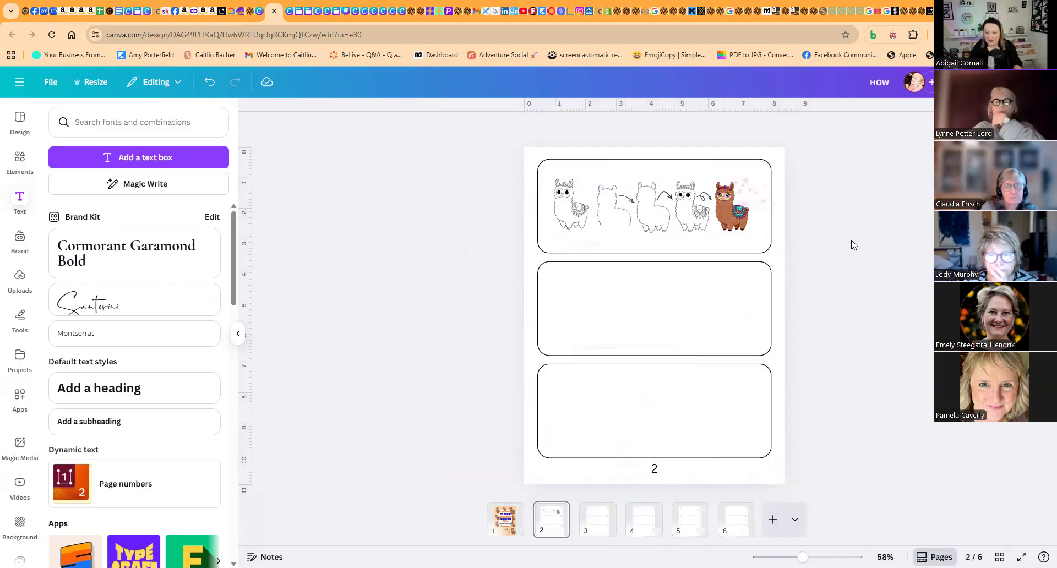
- Delete the coloured llama and the pink decorations around it from the sequence in the top box
{"action": "left_click", "coordinate": [731, 202]}
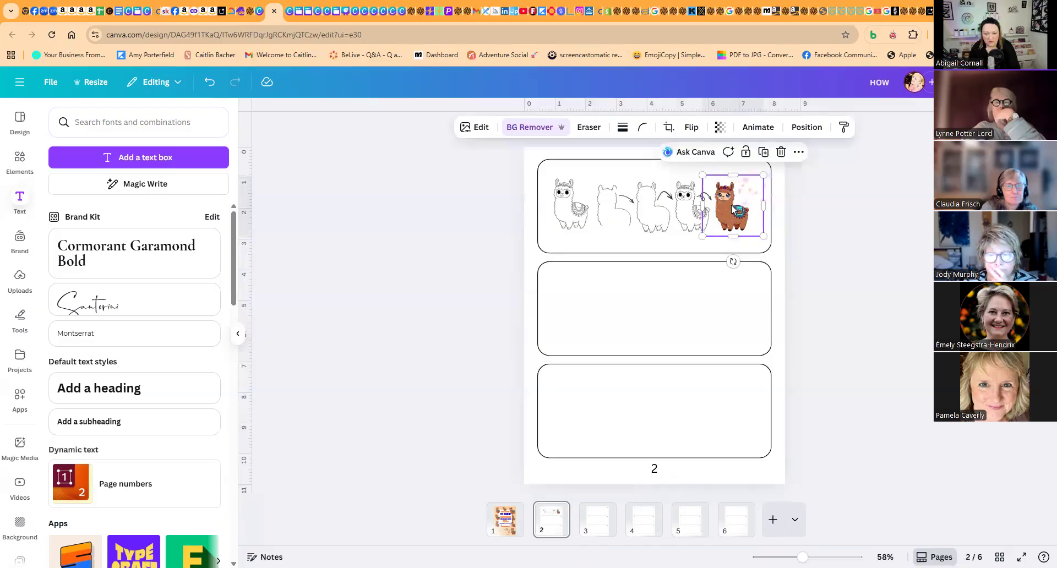
{"action": "key", "text": "Delete"}
{"action": "left_click", "coordinate": [746, 192]}
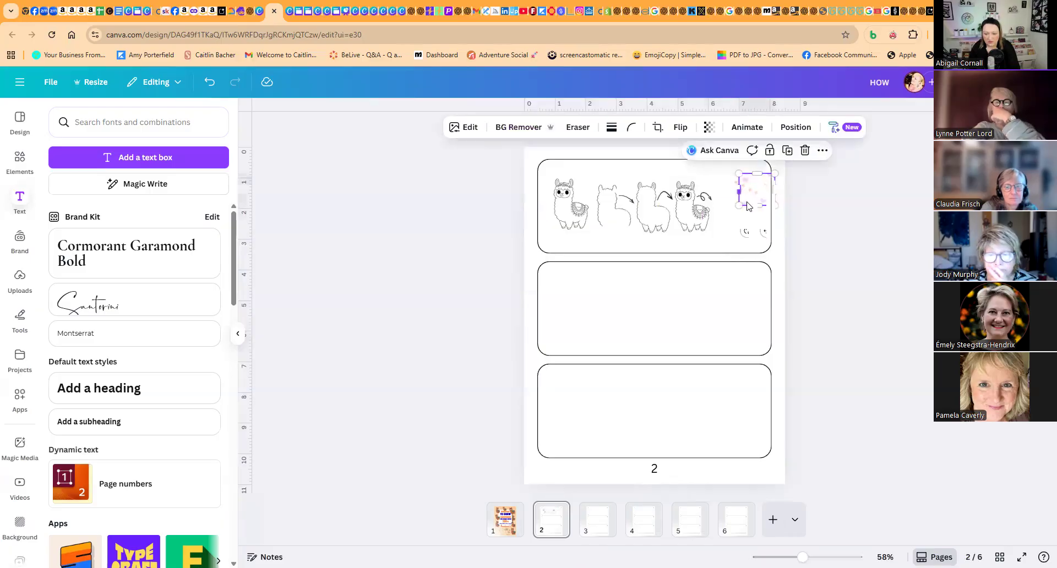
{"action": "key", "text": "Delete"}
{"action": "left_click", "coordinate": [748, 195]}
{"action": "key", "text": "Delete"}
{"action": "left_click", "coordinate": [709, 202]}
{"action": "key", "text": "Delete"}
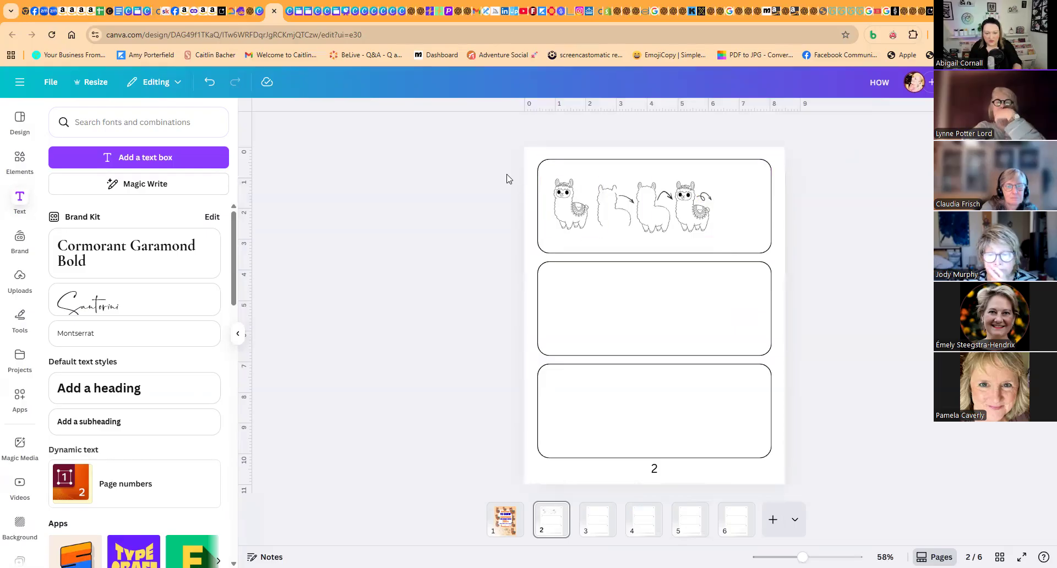
- Lock the top rounded box so the llama drawings can be selected without it
{"action": "left_click_drag", "start_coordinate": [494, 180], "coordinate": [710, 234]}
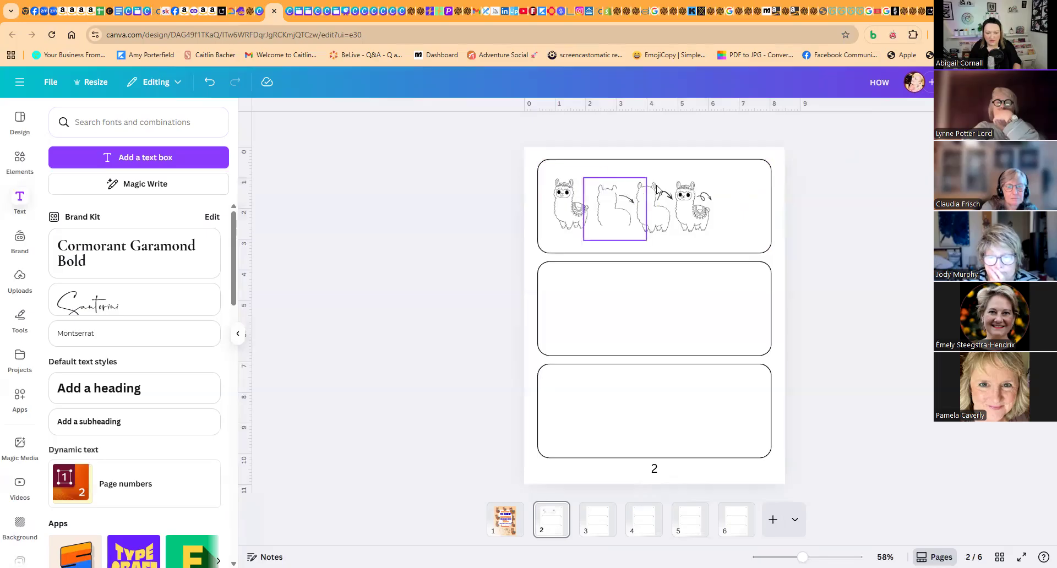
{"action": "left_click", "coordinate": [743, 173]}
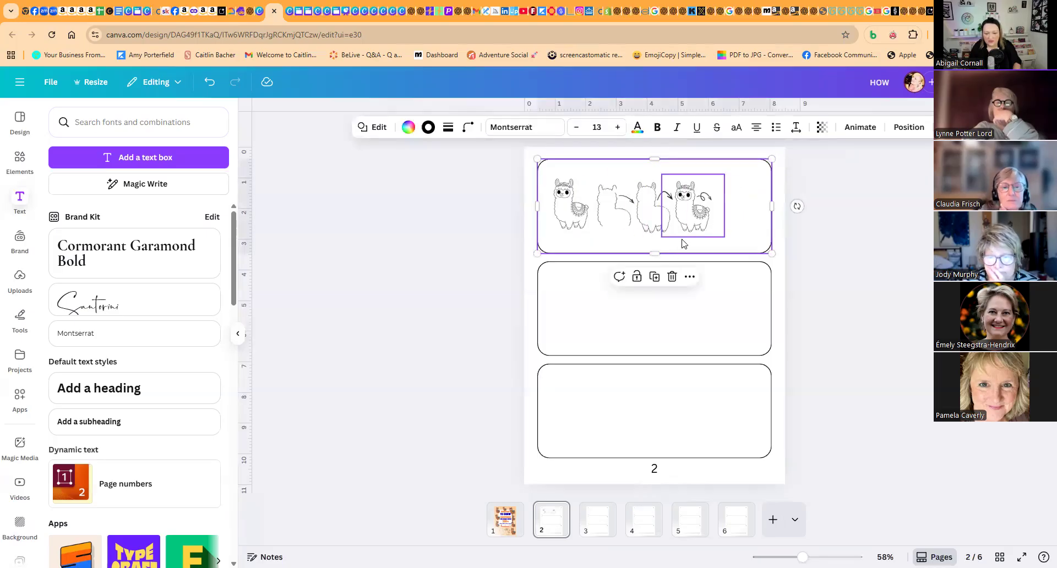
{"action": "left_click", "coordinate": [637, 278]}
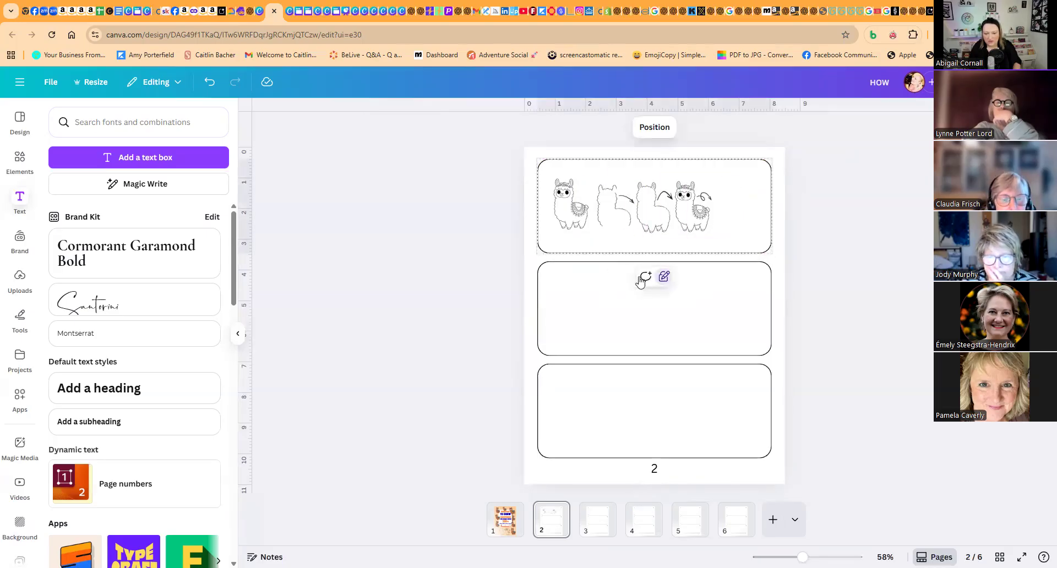
- Enlarge the llama drawings and arrows, shift them toward the box's left end, and delete the extra detailed llama in front
{"action": "left_click_drag", "start_coordinate": [457, 169], "coordinate": [709, 237]}
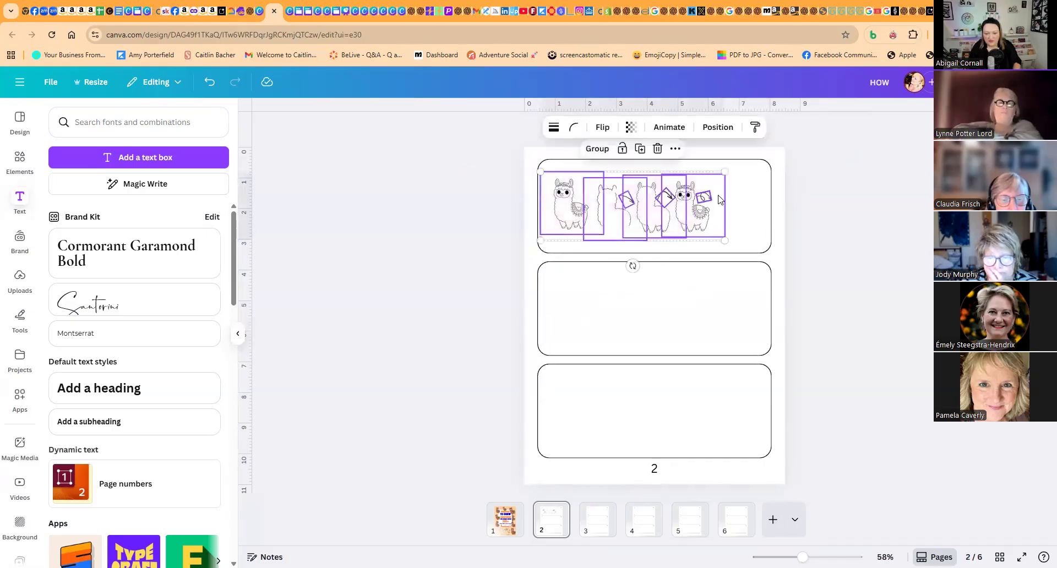
{"action": "left_click_drag", "start_coordinate": [725, 169], "coordinate": [765, 156]}
{"action": "left_click_drag", "start_coordinate": [738, 215], "coordinate": [732, 224]}
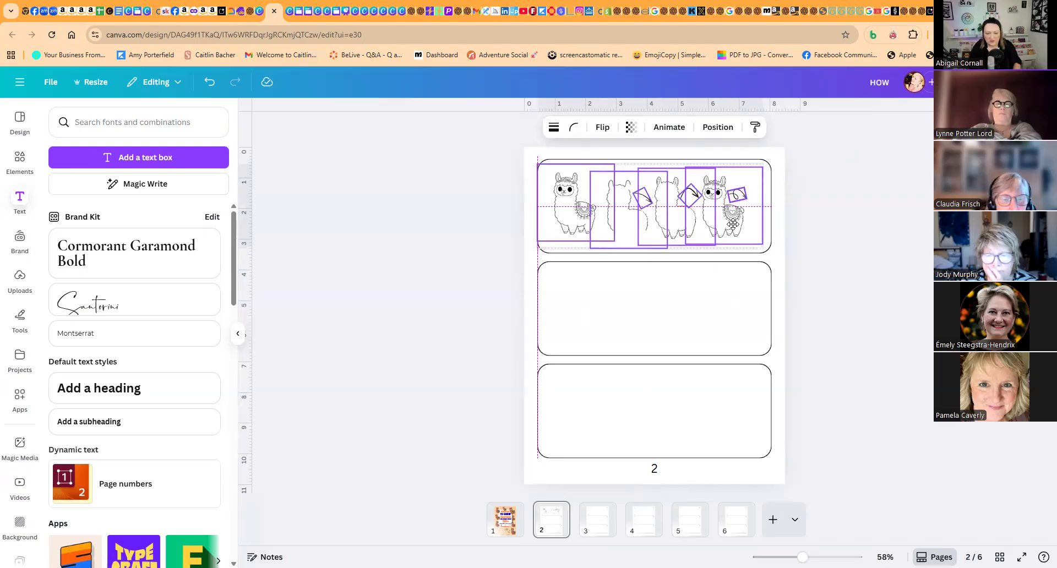
{"action": "left_click_drag", "start_coordinate": [731, 224], "coordinate": [679, 226]}
{"action": "left_click", "coordinate": [448, 230]}
{"action": "left_click", "coordinate": [526, 225]}
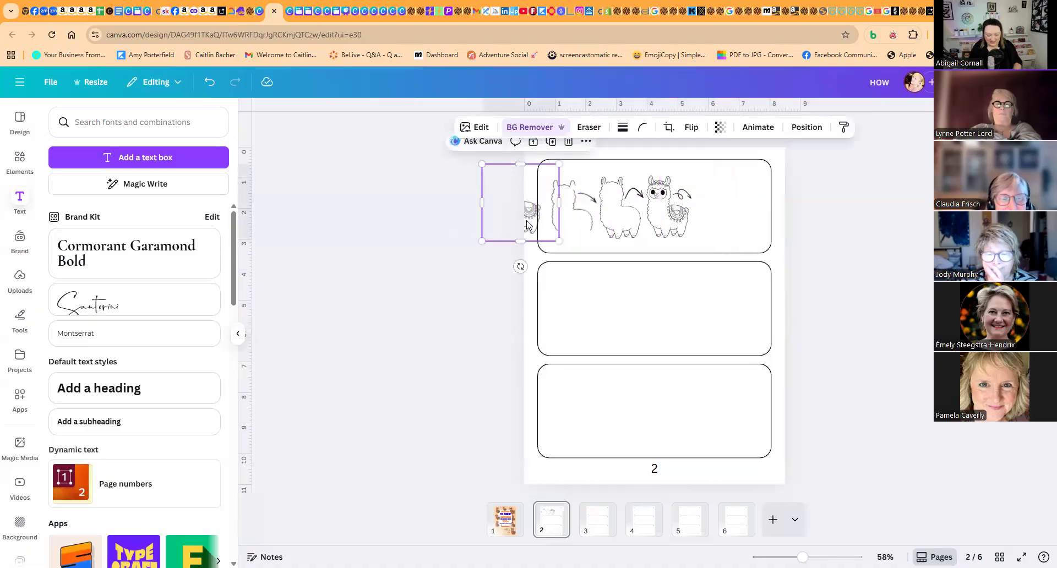
{"action": "key", "text": "Delete"}
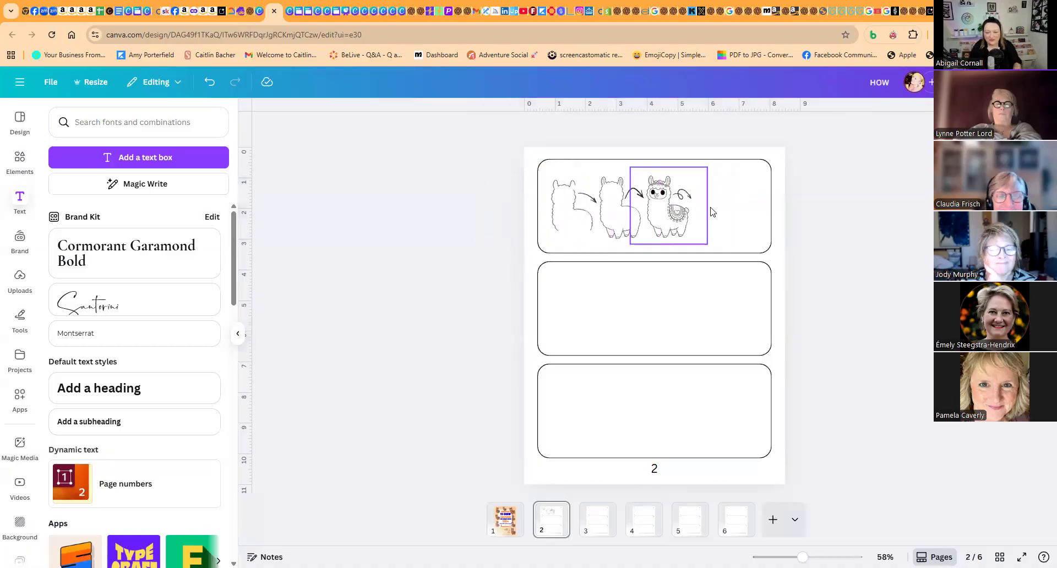
- Spread out the drawing stages by moving the detailed llama to the right end, lowering the first outline and raising the second
{"action": "left_click_drag", "start_coordinate": [742, 179], "coordinate": [653, 218]}
{"action": "left_click", "coordinate": [809, 226]}
{"action": "left_click_drag", "start_coordinate": [813, 194], "coordinate": [733, 229]}
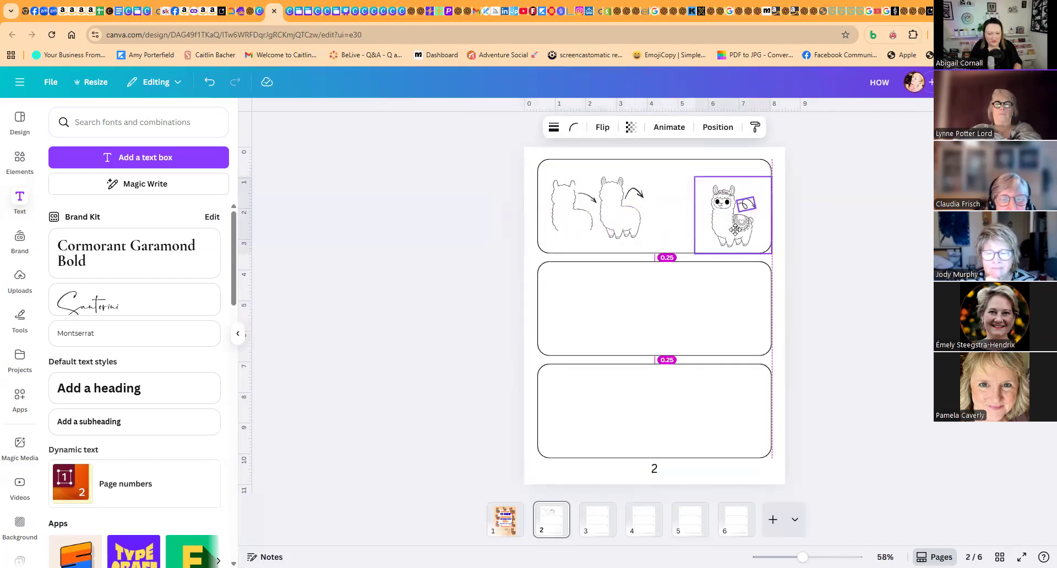
{"action": "left_click_drag", "start_coordinate": [479, 160], "coordinate": [559, 228]}
{"action": "left_click", "coordinate": [529, 160]}
{"action": "left_click_drag", "start_coordinate": [584, 128], "coordinate": [653, 182]}
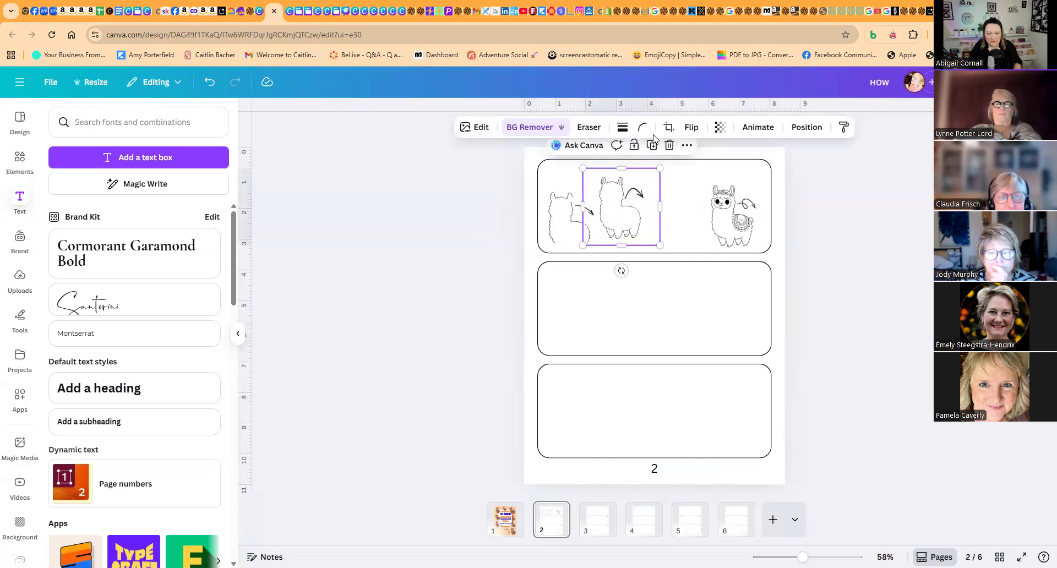
{"action": "left_click", "coordinate": [478, 163]}
{"action": "left_click_drag", "start_coordinate": [621, 137], "coordinate": [480, 201]}
{"action": "left_click", "coordinate": [631, 258]}
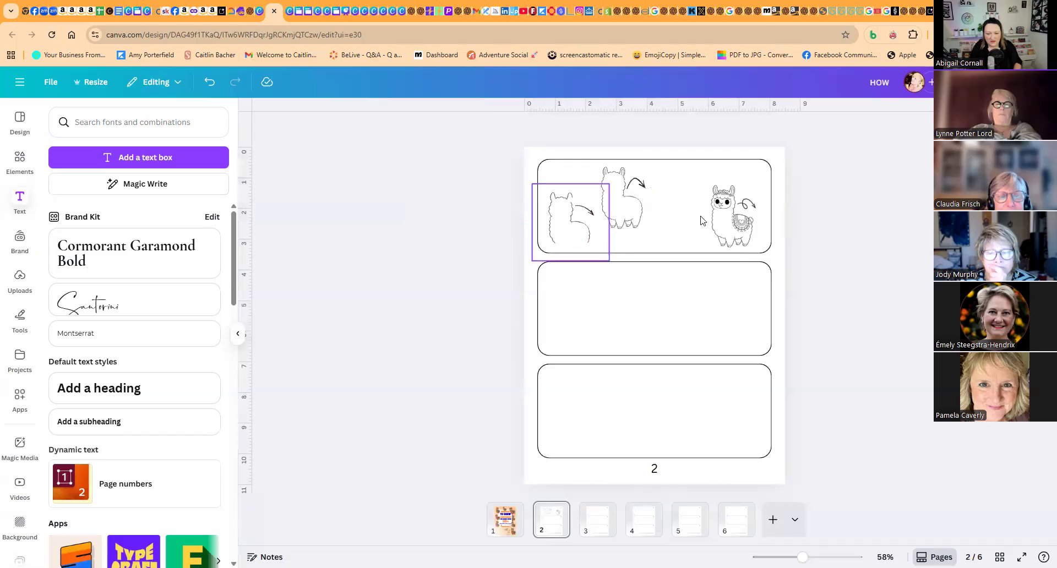
- Separate and delete the overlapping detailed llama copy, and place the remaining one with its arrow beside the second outline
{"action": "left_click", "coordinate": [737, 230]}
{"action": "left_click_drag", "start_coordinate": [737, 230], "coordinate": [681, 220]}
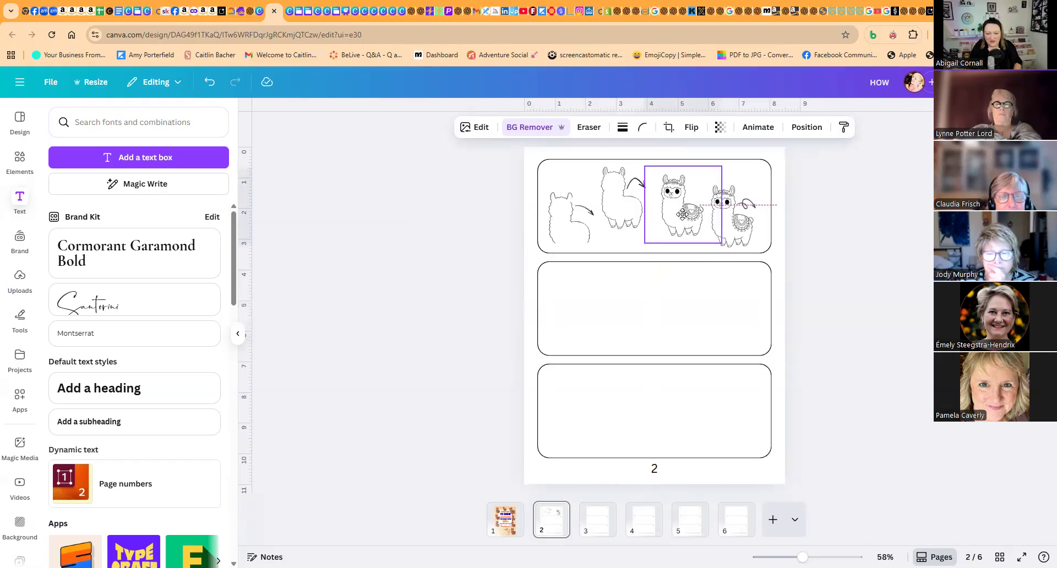
{"action": "left_click", "coordinate": [810, 205]}
{"action": "left_click_drag", "start_coordinate": [785, 195], "coordinate": [730, 212]}
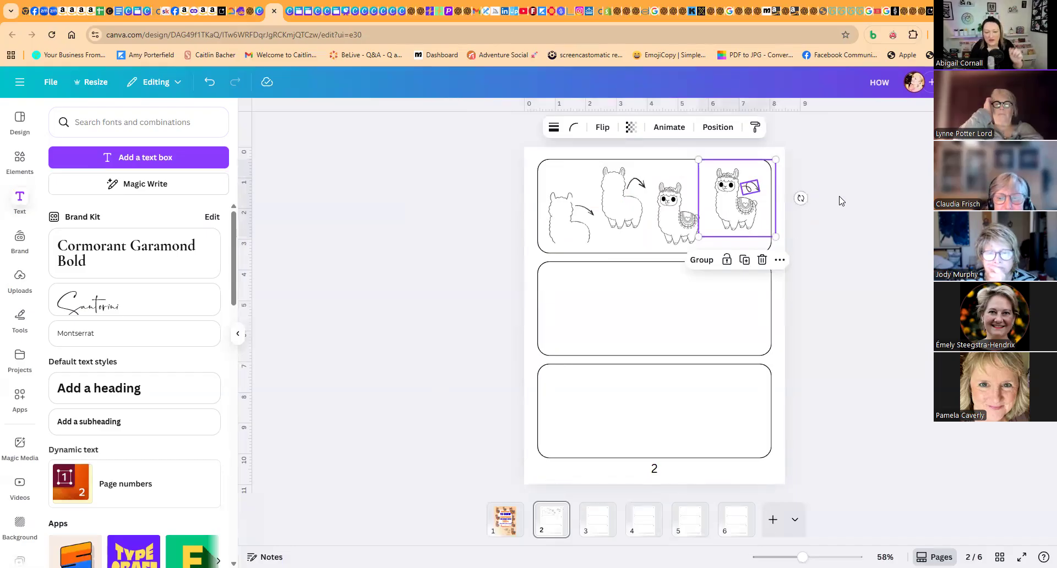
{"action": "left_click", "coordinate": [681, 216]}
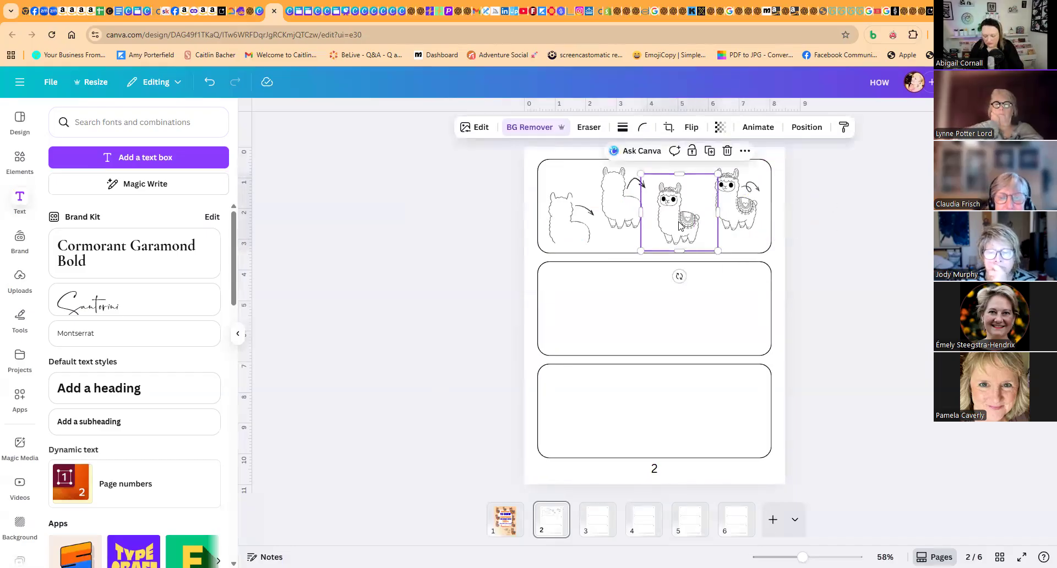
{"action": "key", "text": "Delete"}
{"action": "left_click_drag", "start_coordinate": [859, 165], "coordinate": [664, 228]}
{"action": "left_click", "coordinate": [831, 238]}
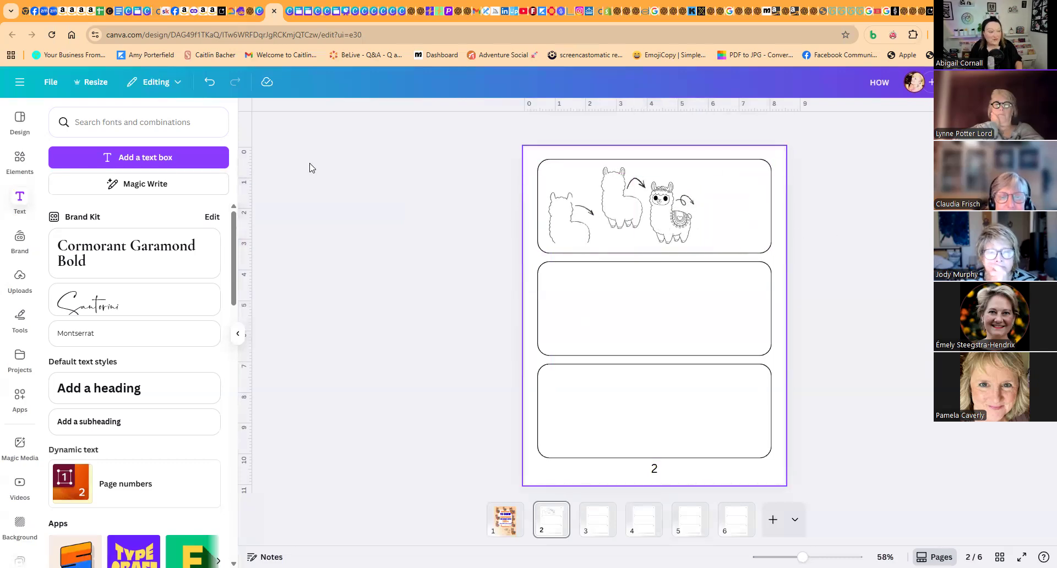
- Add a subheading text box reading "practice" to page 2
{"action": "left_click", "coordinate": [106, 423]}
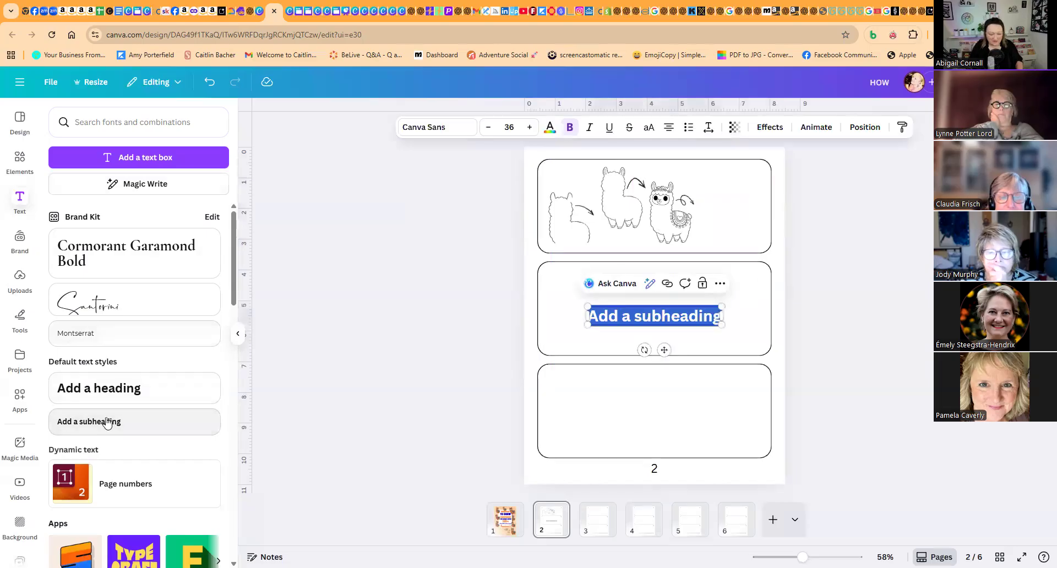
{"action": "type", "text": "PR"}
{"action": "key", "text": "BackSpace"}
{"action": "type", "text": "practice"}
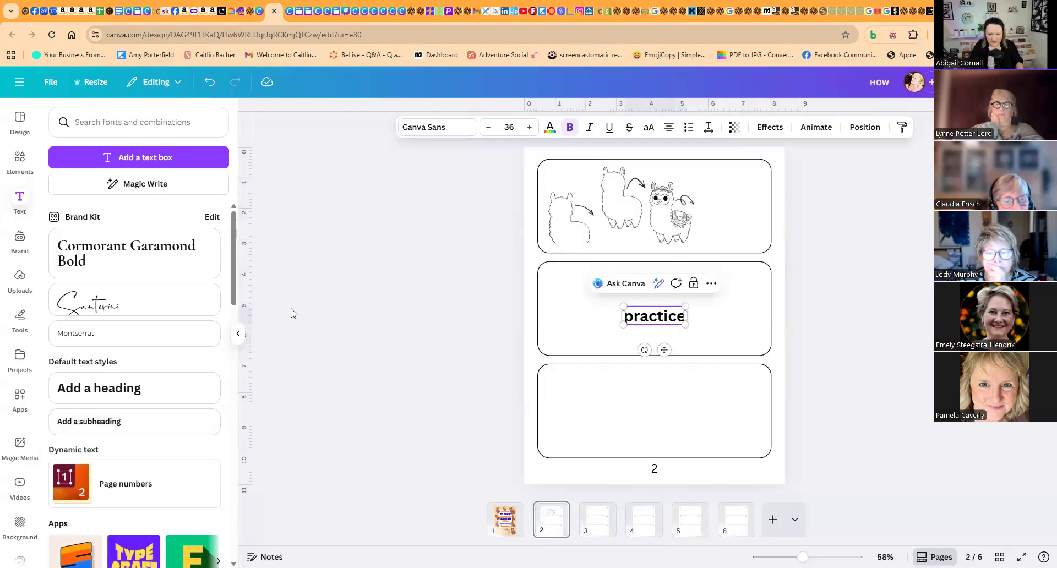
{"action": "left_click", "coordinate": [852, 309]}
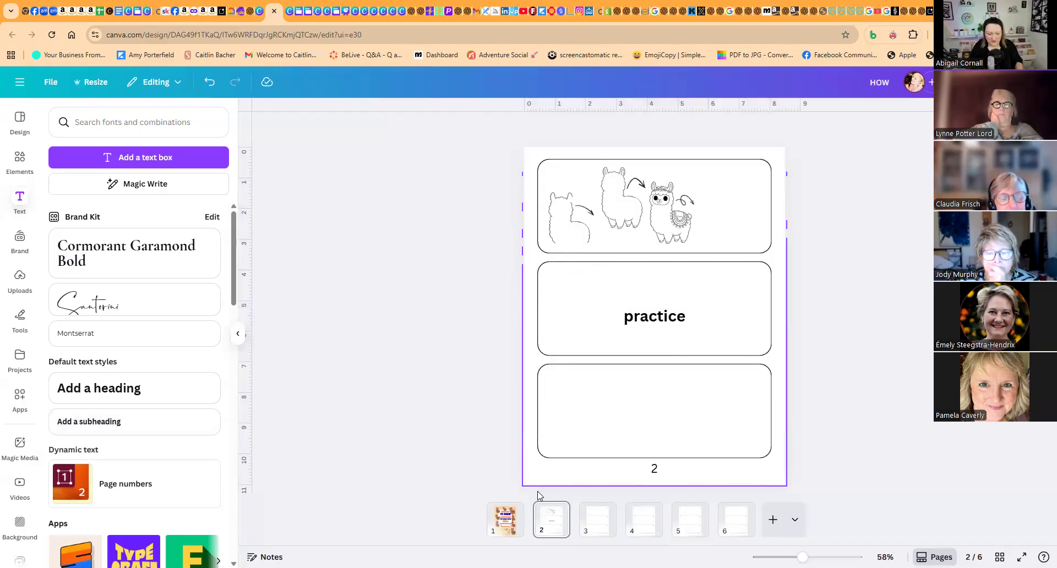
- Set the "practice" text in the cover's Mansalva font and move it, reduced to size 29.7, into the top box's upper right corner
{"action": "left_click", "coordinate": [501, 527]}
{"action": "left_click", "coordinate": [654, 346]}
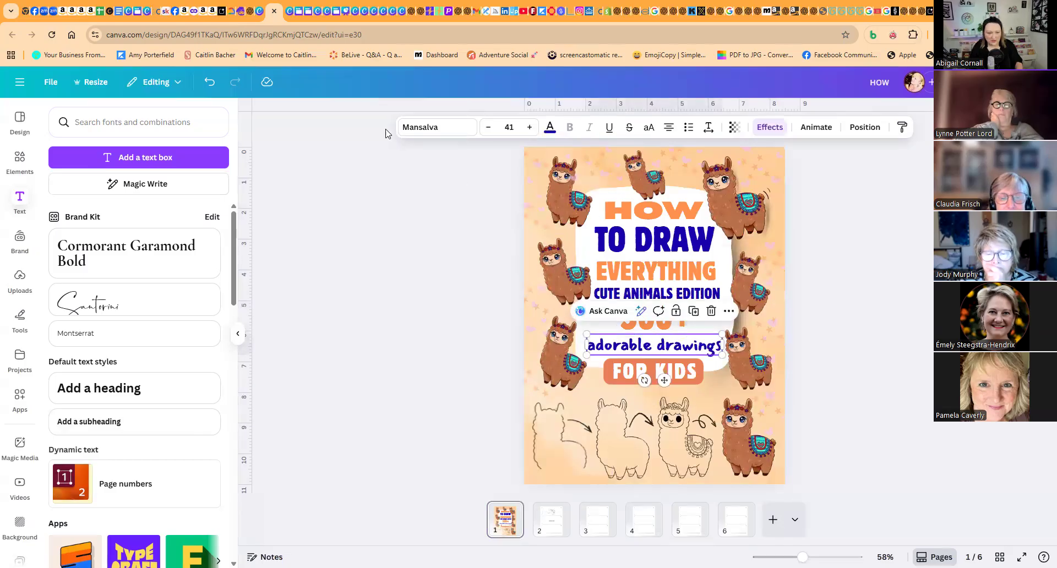
{"action": "left_click", "coordinate": [549, 512]}
{"action": "left_click", "coordinate": [660, 318]}
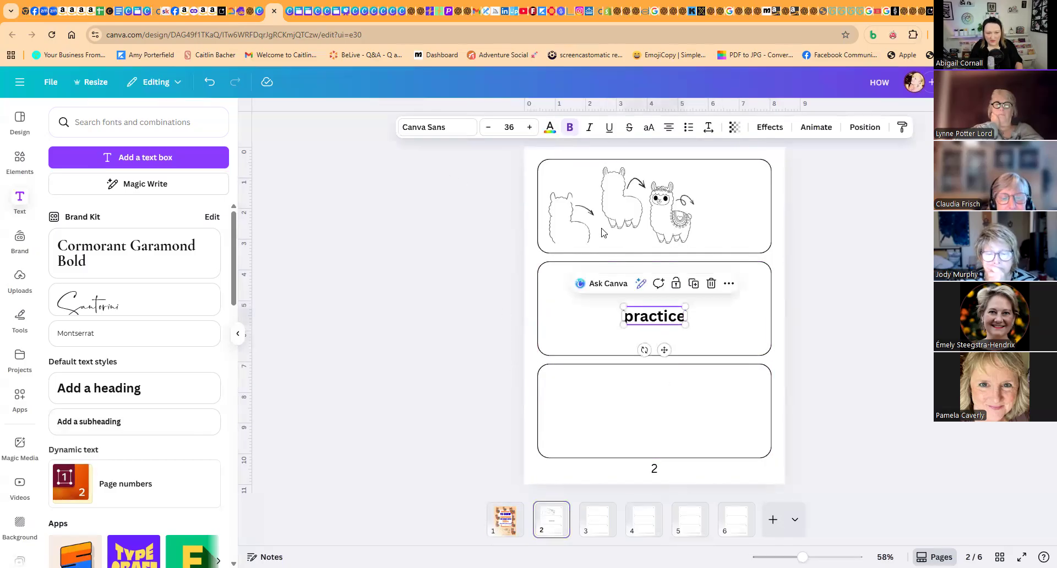
{"action": "left_click", "coordinate": [451, 126]}
{"action": "left_click", "coordinate": [105, 264]}
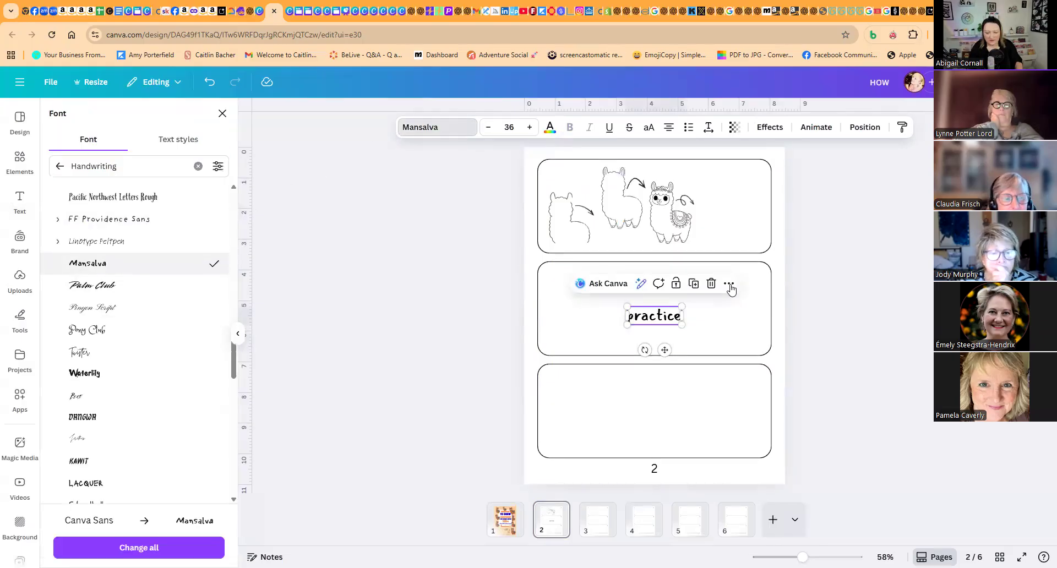
{"action": "left_click_drag", "start_coordinate": [667, 318], "coordinate": [755, 188]}
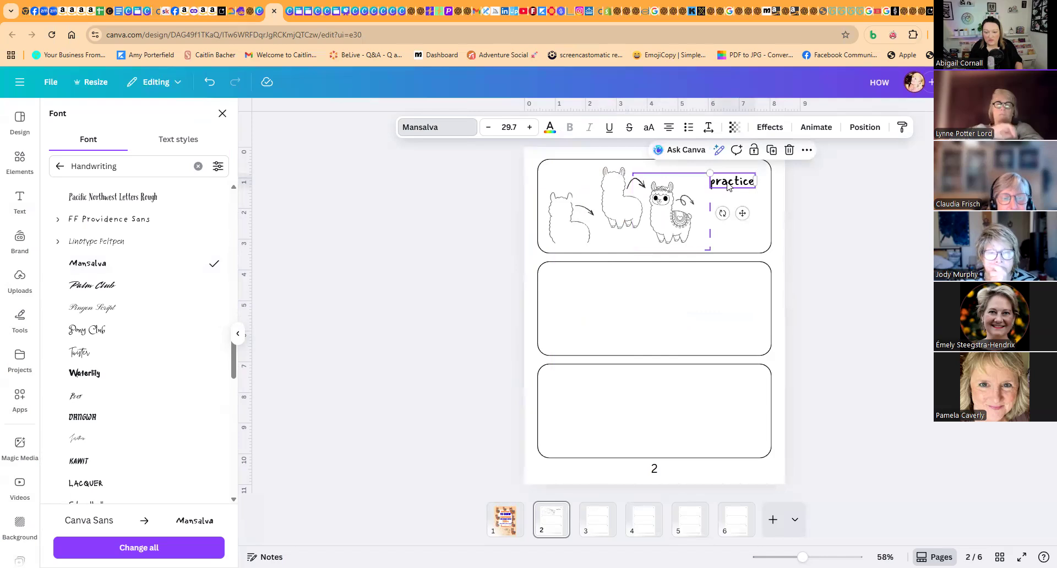
{"action": "left_click_drag", "start_coordinate": [726, 181], "coordinate": [726, 175]}
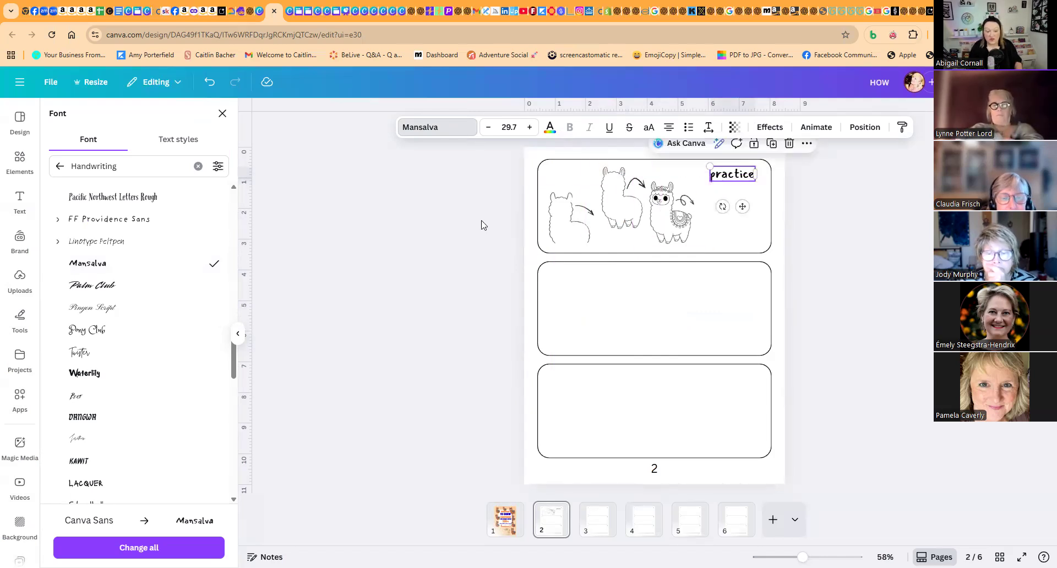
- Adjust the arrows between the llama stages, flattening the first one and enlarging the last looped one toward the "practice" label
{"action": "left_click_drag", "start_coordinate": [556, 195], "coordinate": [613, 228]}
{"action": "left_click", "coordinate": [475, 198]}
{"action": "left_click", "coordinate": [589, 211]}
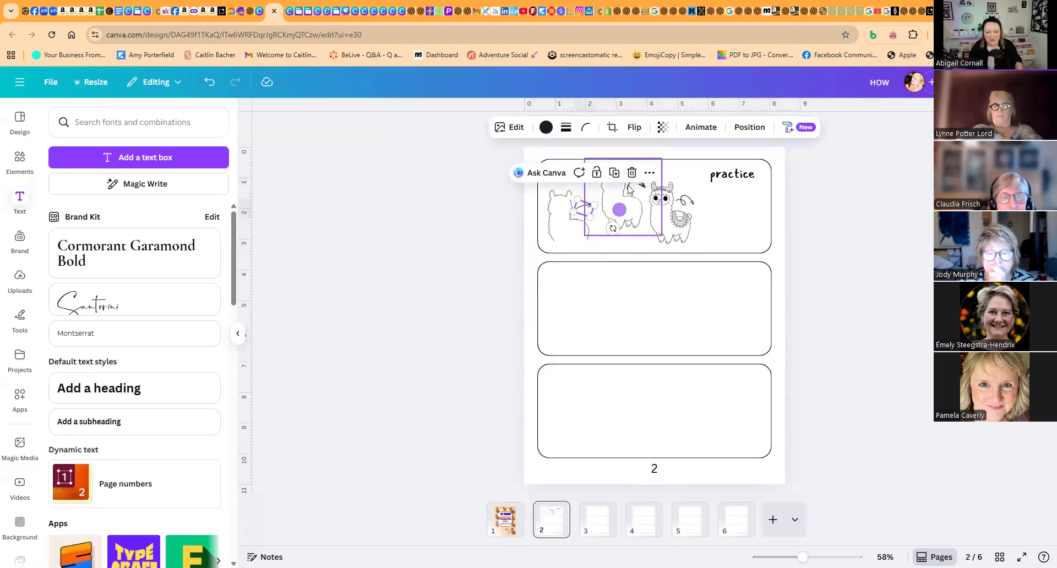
{"action": "left_click", "coordinate": [685, 205]}
{"action": "mouse_move", "coordinate": [694, 205]}
{"action": "left_mouse_down"}
{"action": "mouse_move", "coordinate": [848, 225]}
{"action": "mouse_move", "coordinate": [717, 195]}
{"action": "mouse_move", "coordinate": [684, 199]}
{"action": "mouse_move", "coordinate": [696, 230]}
{"action": "mouse_move", "coordinate": [709, 198]}
{"action": "left_mouse_up"}
{"action": "left_click", "coordinate": [740, 197]}
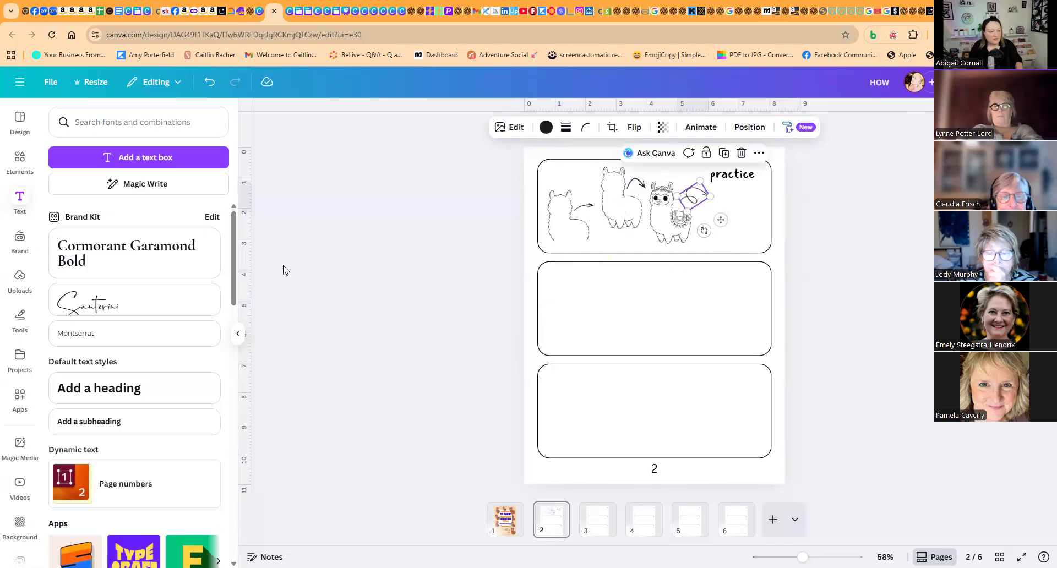
{"action": "left_click", "coordinate": [283, 269]}
- Search for "kitten" among the shapes and across all elements
{"action": "left_click", "coordinate": [21, 164]}
{"action": "left_click", "coordinate": [100, 144]}
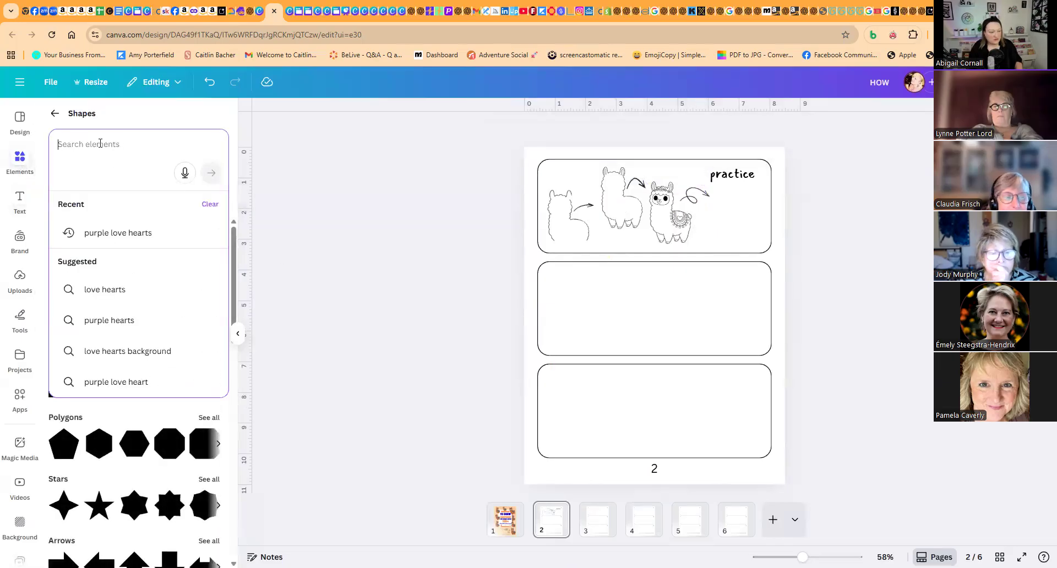
{"action": "type", "text": "kitte"}
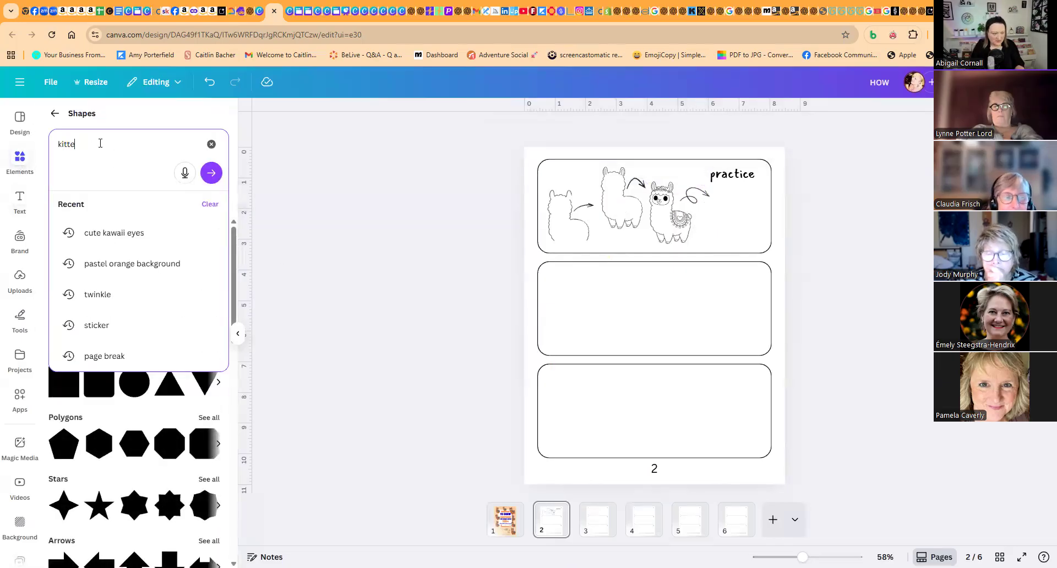
{"action": "type", "text": "n"}
{"action": "key", "text": "Return"}
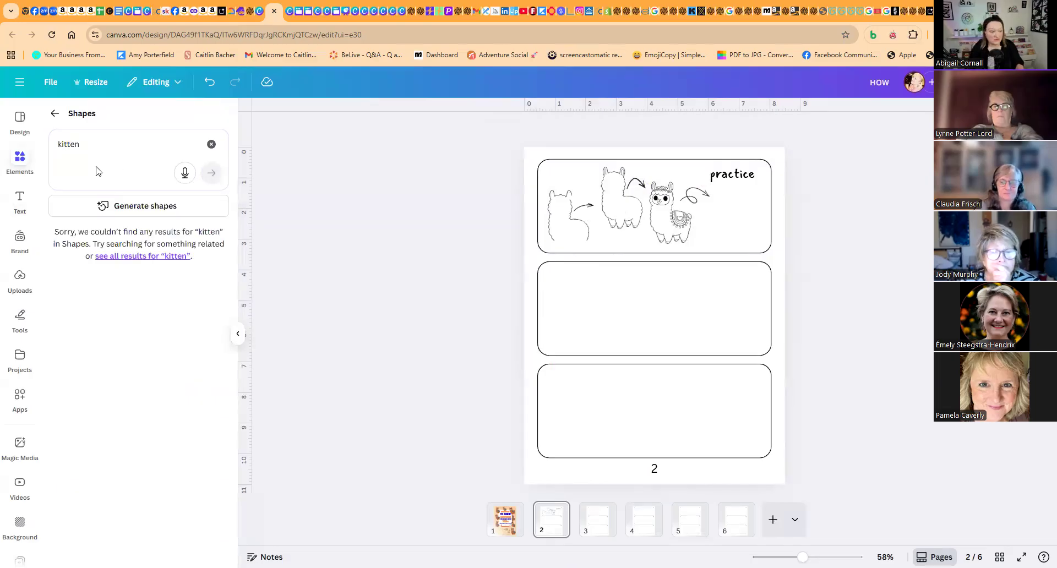
{"action": "left_click", "coordinate": [54, 115]}
{"action": "left_click", "coordinate": [76, 127]}
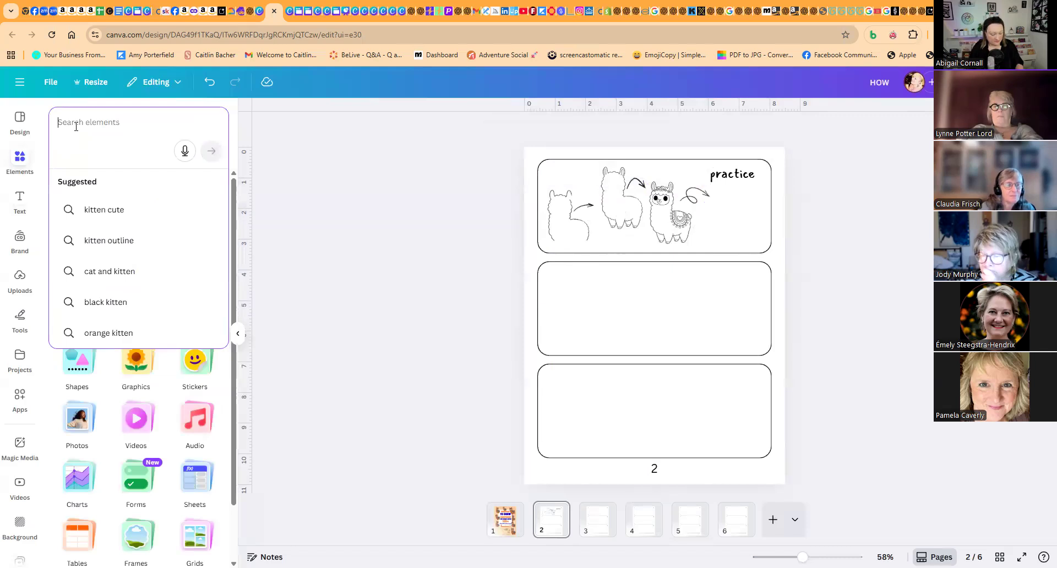
{"action": "type", "text": "kitten"}
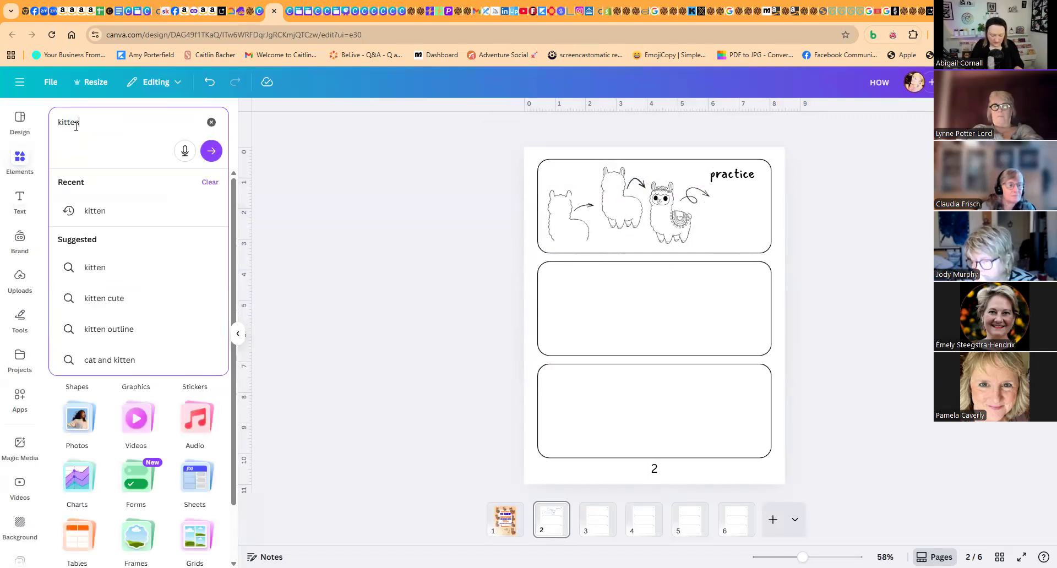
{"action": "key", "text": "Return"}
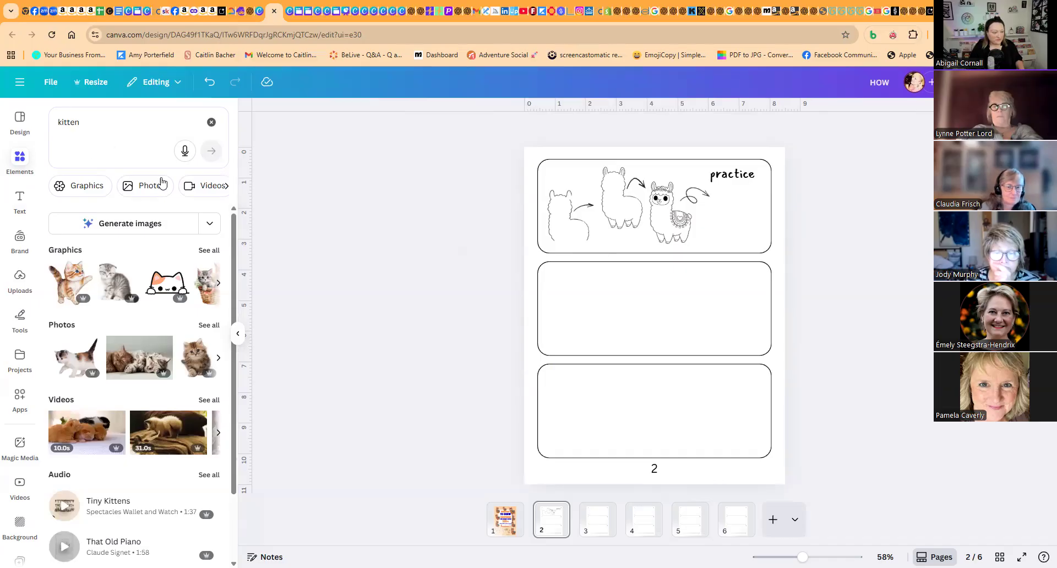
- Extend the kitten search with "black and white outline" and browse the full set of graphics
{"action": "left_click", "coordinate": [58, 120]}
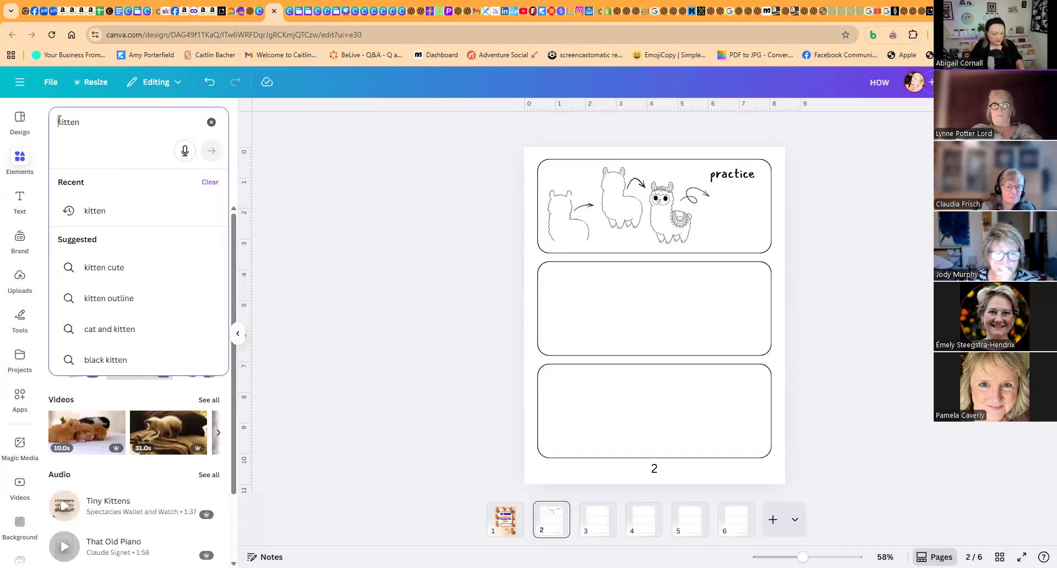
{"action": "type", "text": "b"}
{"action": "type", "text": "lack and "}
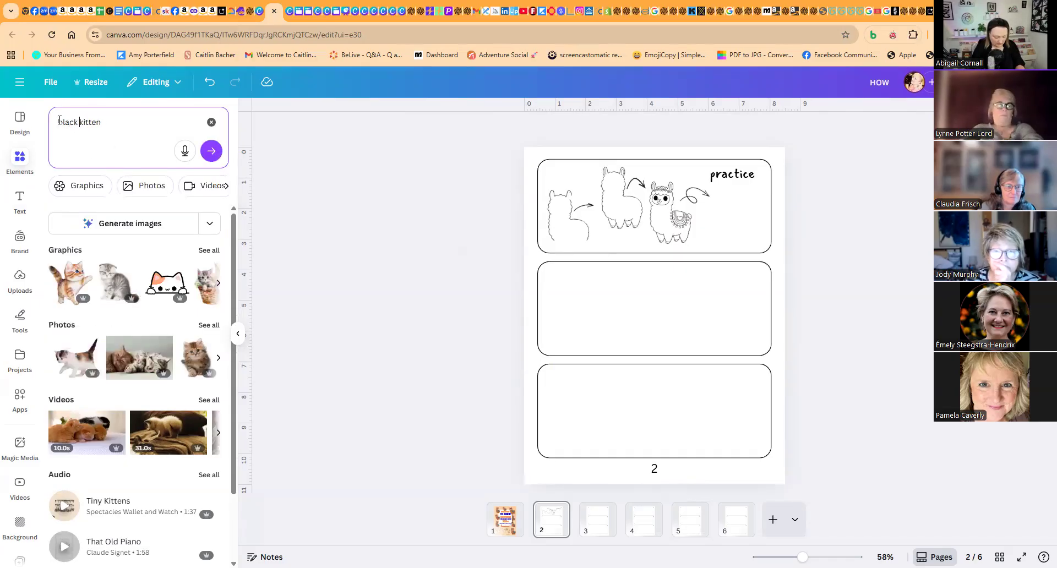
{"action": "type", "text": "white outline"}
{"action": "key", "text": "Return"}
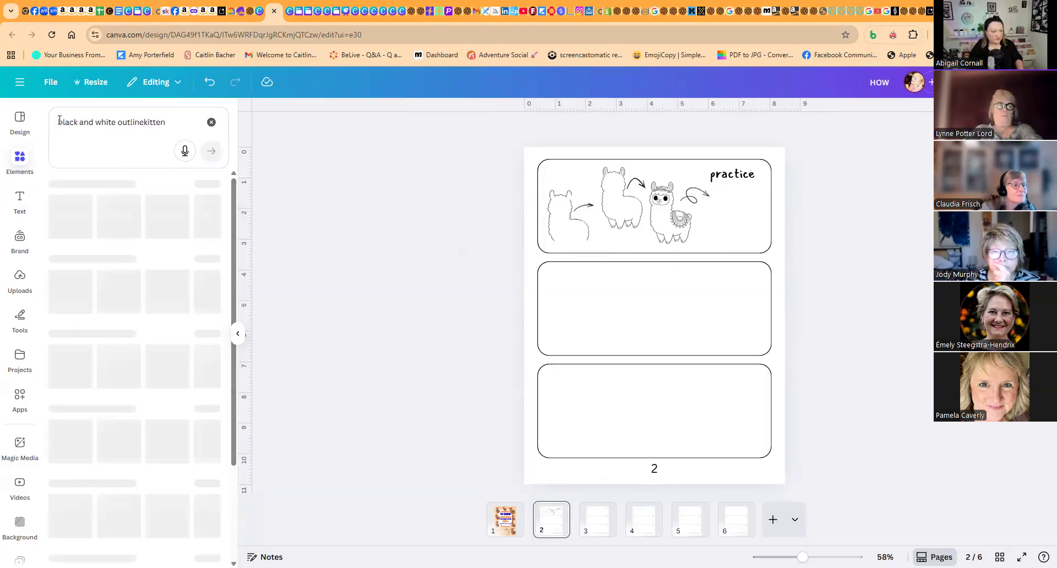
{"action": "left_click", "coordinate": [208, 254]}
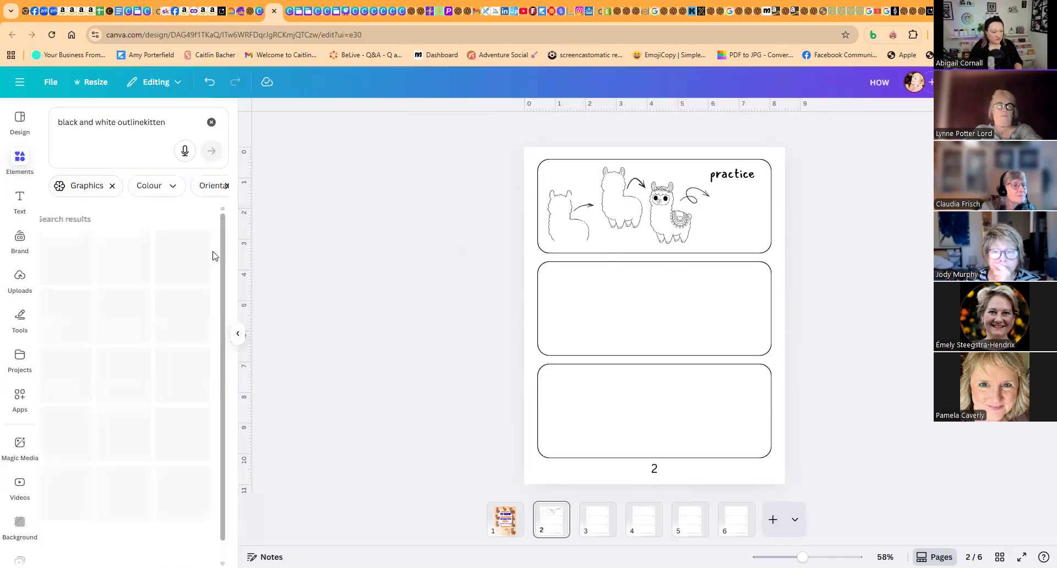
{"action": "scroll", "coordinate": [178, 405], "scroll_direction": "down", "scroll_amount": 10}
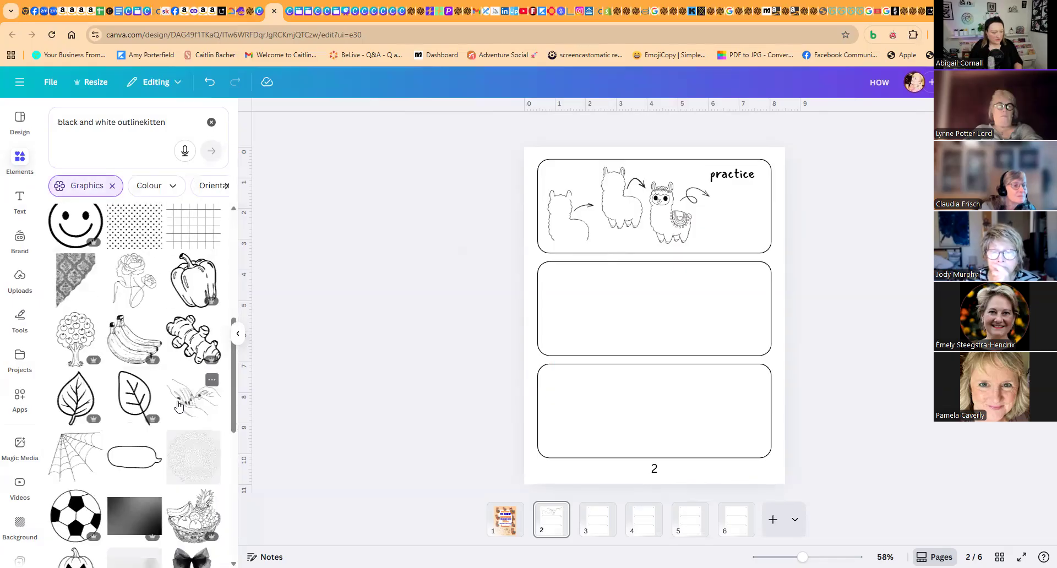
{"action": "scroll", "coordinate": [178, 406], "scroll_direction": "down", "scroll_amount": 3}
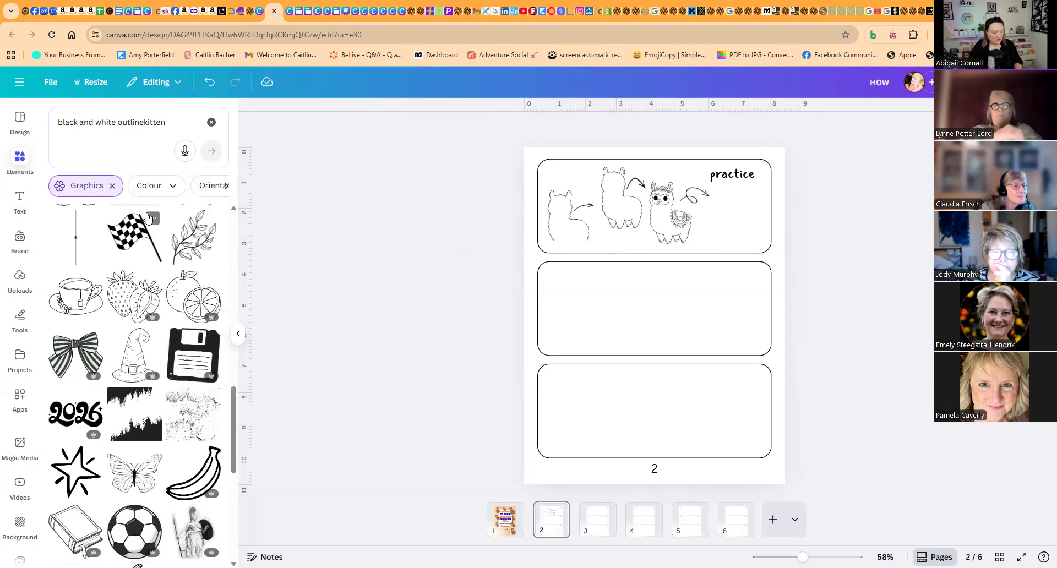
- Search the graphics for "black and white animal" and add the smiling crab outline to page 2
{"action": "left_click", "coordinate": [138, 115]}
{"action": "key", "text": "ctrl+a"}
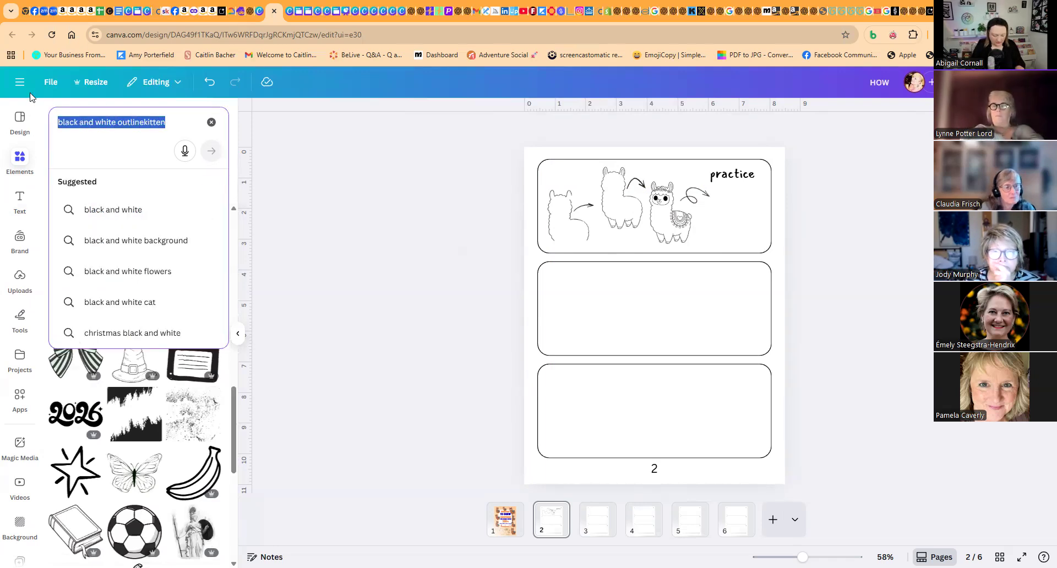
{"action": "type", "text": "black and white anima"}
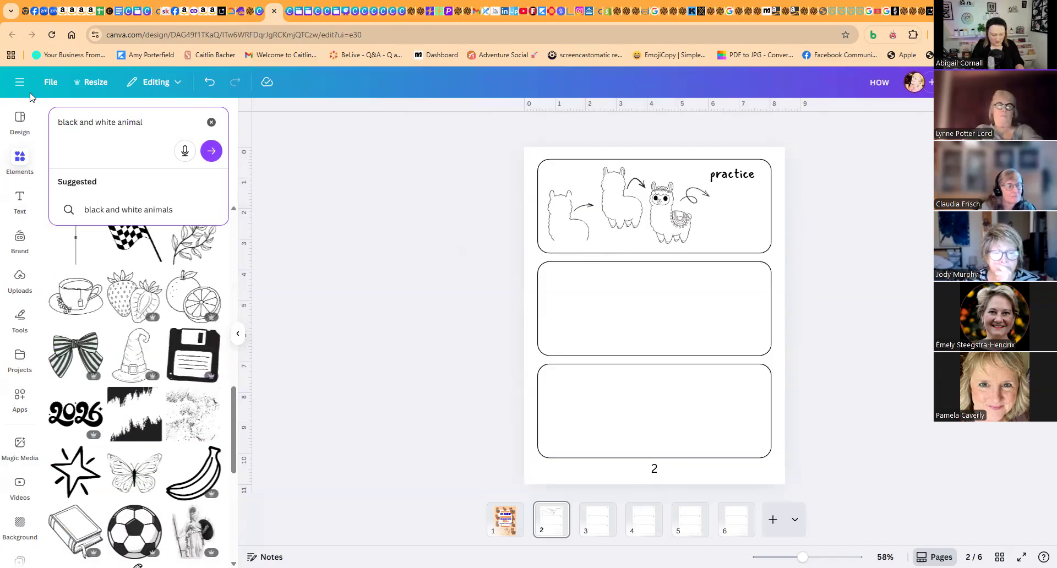
{"action": "key", "text": "Return"}
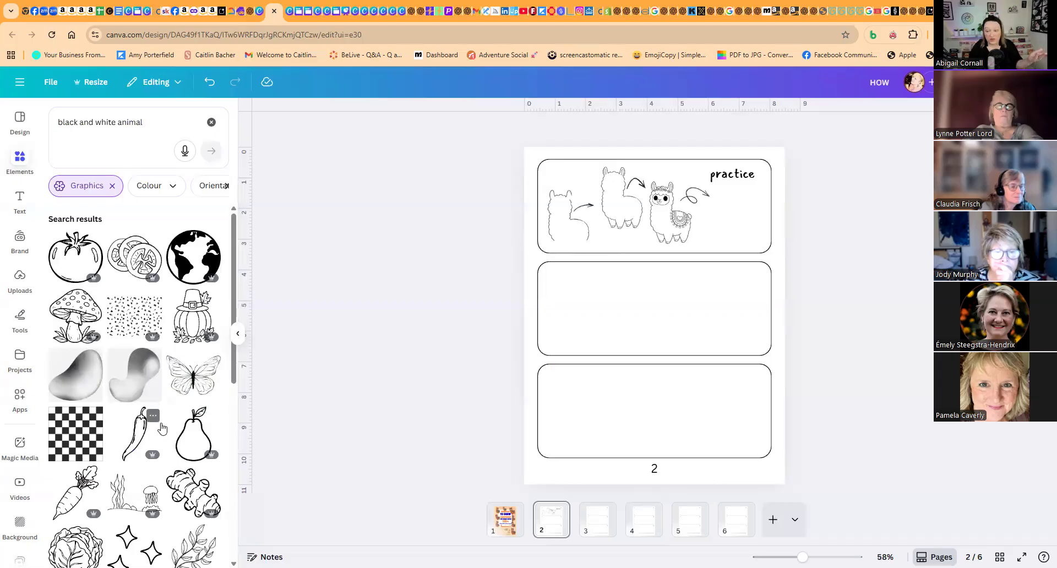
{"action": "scroll", "coordinate": [163, 394], "scroll_direction": "down", "scroll_amount": 5}
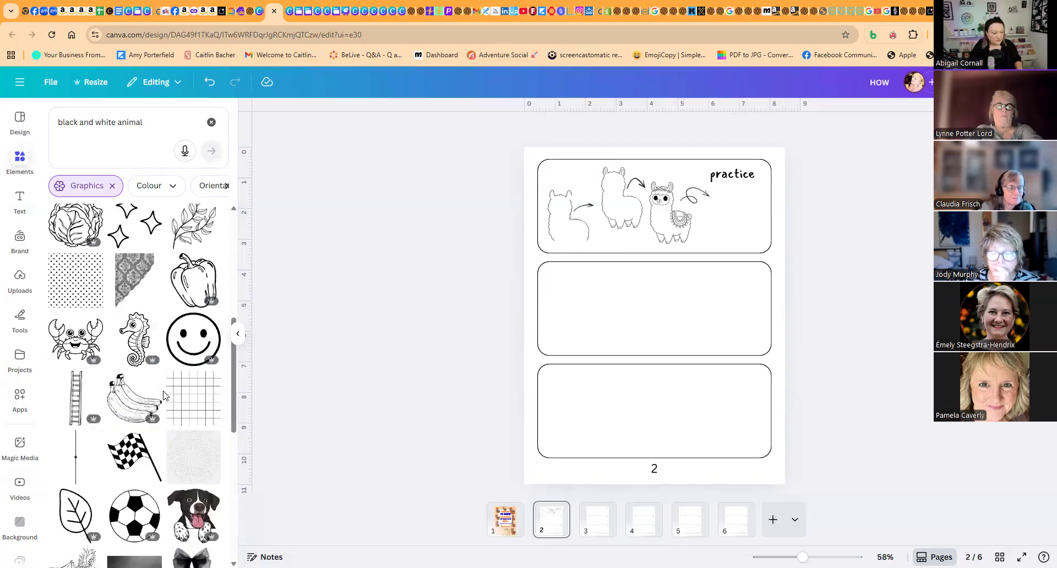
{"action": "scroll", "coordinate": [165, 391], "scroll_direction": "down", "scroll_amount": 3}
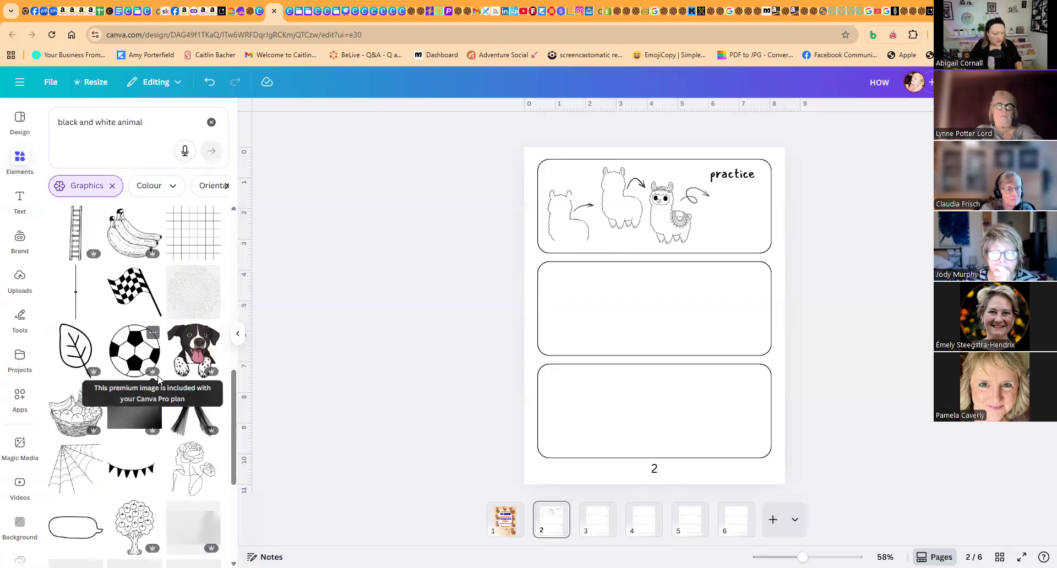
{"action": "scroll", "coordinate": [148, 388], "scroll_direction": "up", "scroll_amount": 4}
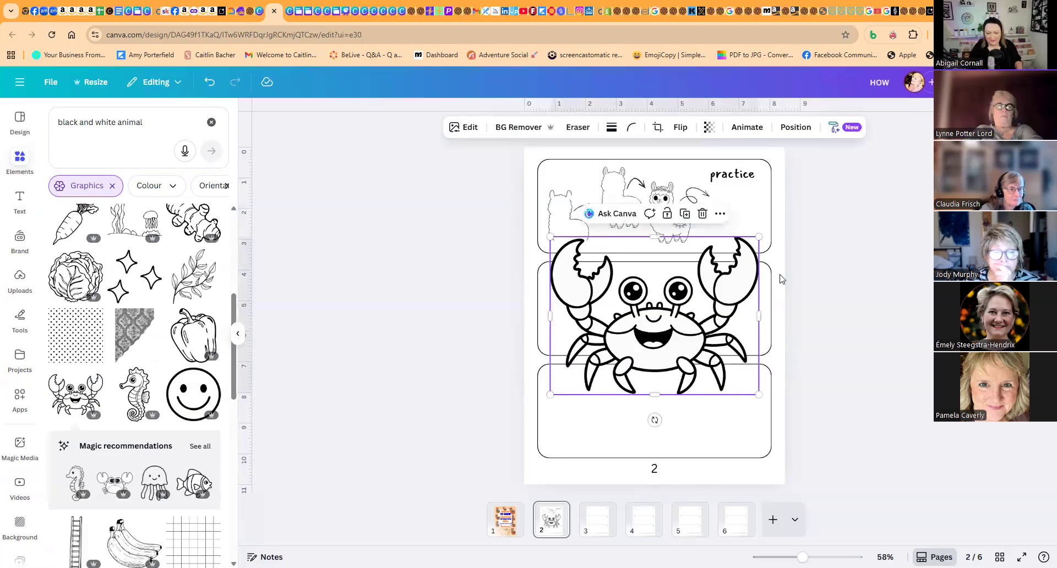
- Shrink the crab to fit inside the middle box and place a duplicate above and to the left of it
{"action": "left_click_drag", "start_coordinate": [758, 237], "coordinate": [695, 335]}
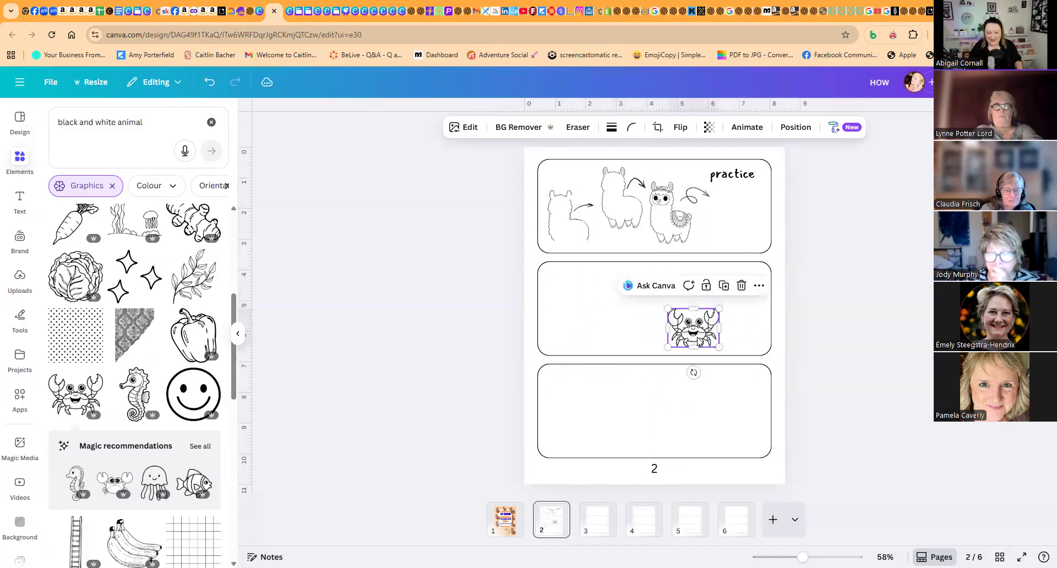
{"action": "left_click", "coordinate": [723, 286]}
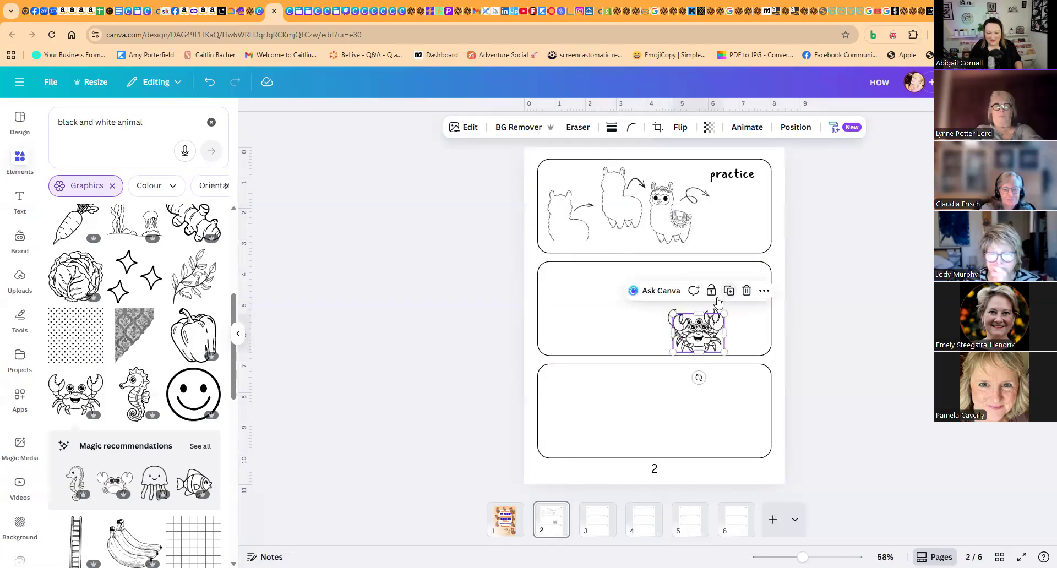
{"action": "left_click_drag", "start_coordinate": [700, 338], "coordinate": [638, 295]}
- Mark the upper crab's left claw and arm joints and both pupils for Magic Eraser, using brush sizes 40 and 9
{"action": "left_click", "coordinate": [575, 131]}
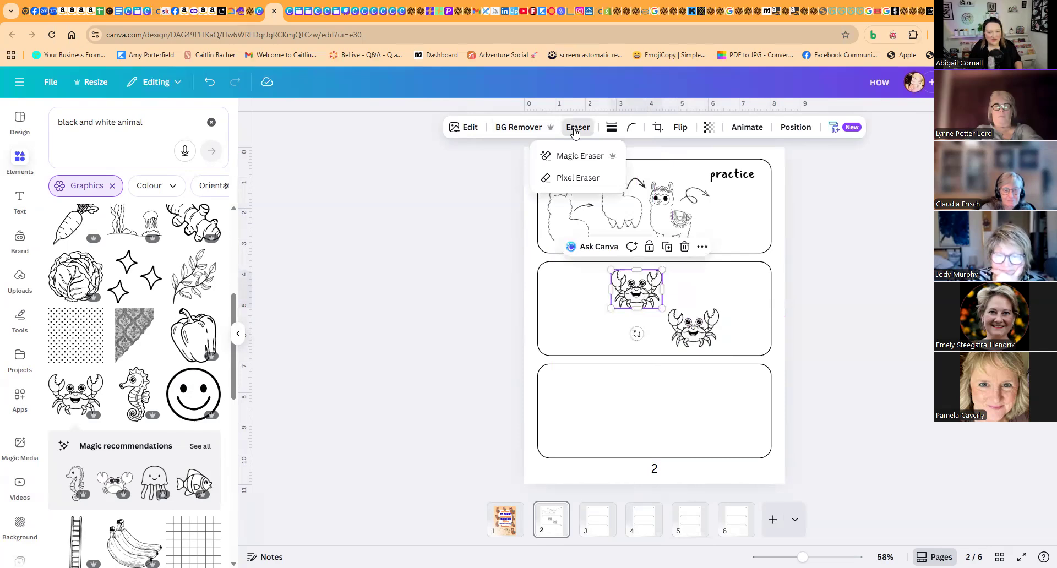
{"action": "left_click", "coordinate": [581, 156]}
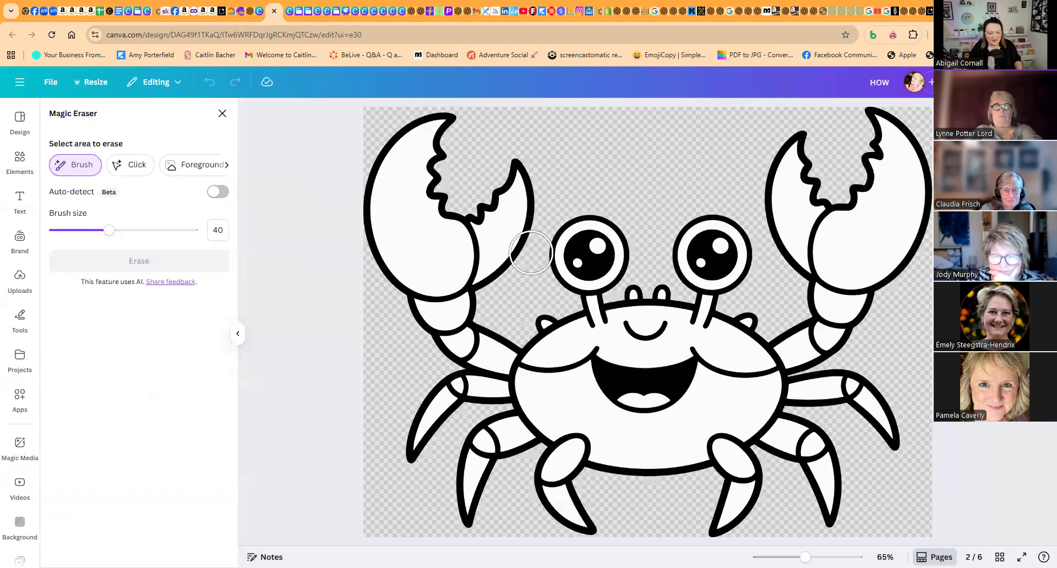
{"action": "mouse_move", "coordinate": [484, 245]}
{"action": "left_mouse_down"}
{"action": "mouse_move", "coordinate": [458, 265]}
{"action": "mouse_move", "coordinate": [437, 283]}
{"action": "left_mouse_up"}
{"action": "left_click_drag", "start_coordinate": [109, 231], "coordinate": [63, 232]}
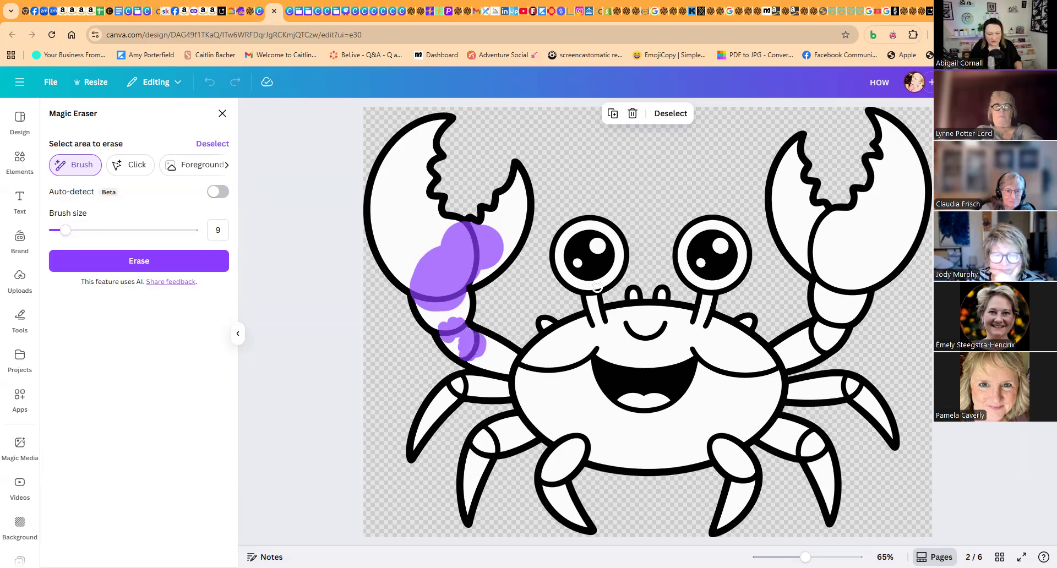
{"action": "mouse_move", "coordinate": [568, 235]}
{"action": "left_mouse_down"}
{"action": "mouse_move", "coordinate": [561, 261]}
{"action": "mouse_move", "coordinate": [580, 280]}
{"action": "left_mouse_up"}
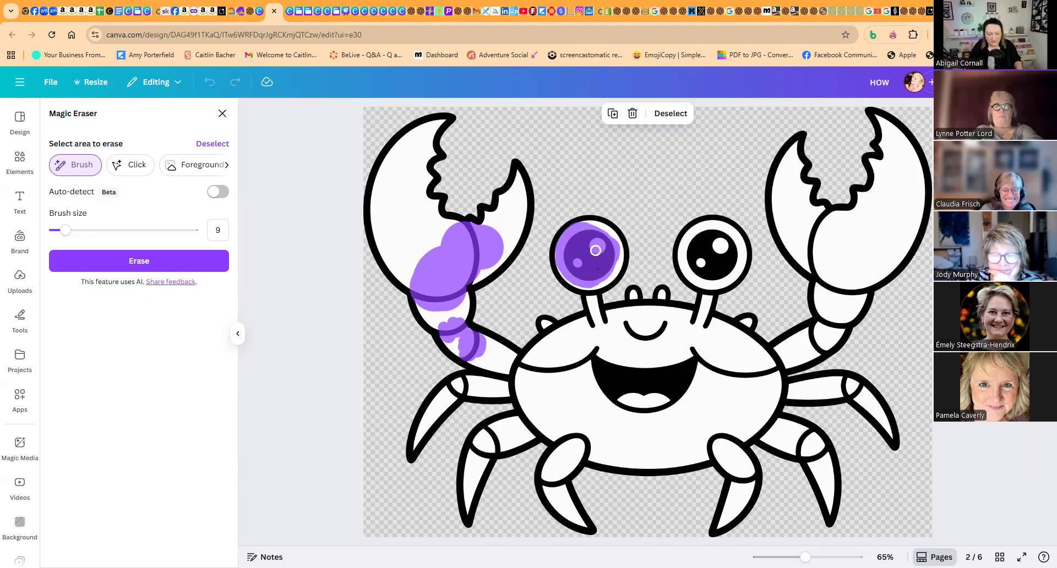
{"action": "left_click_drag", "start_coordinate": [707, 279], "coordinate": [730, 265]}
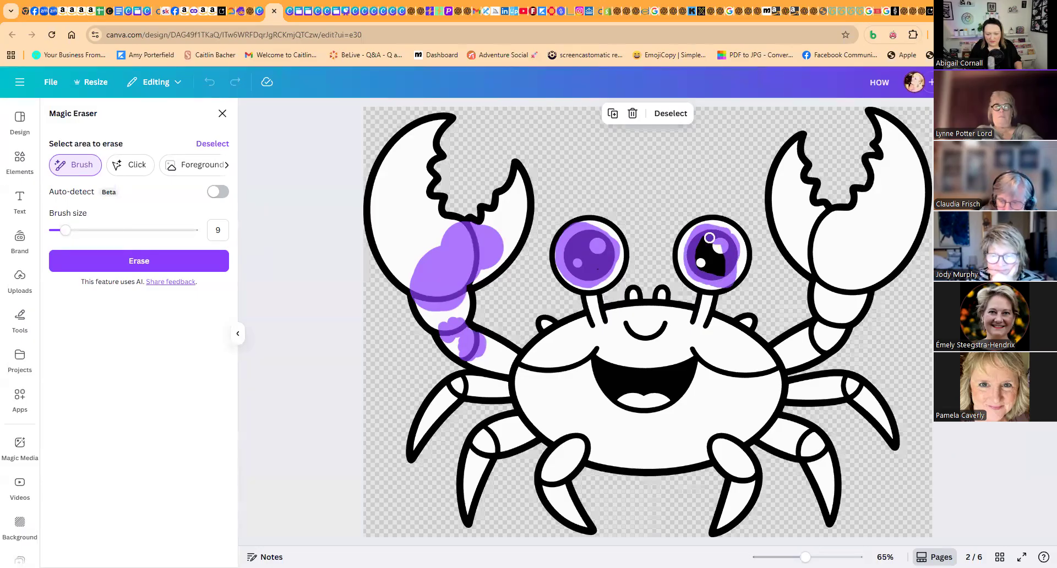
{"action": "mouse_move", "coordinate": [702, 251]}
{"action": "left_mouse_down"}
{"action": "mouse_move", "coordinate": [715, 267]}
{"action": "mouse_move", "coordinate": [691, 257]}
{"action": "mouse_move", "coordinate": [720, 273]}
{"action": "left_mouse_up"}
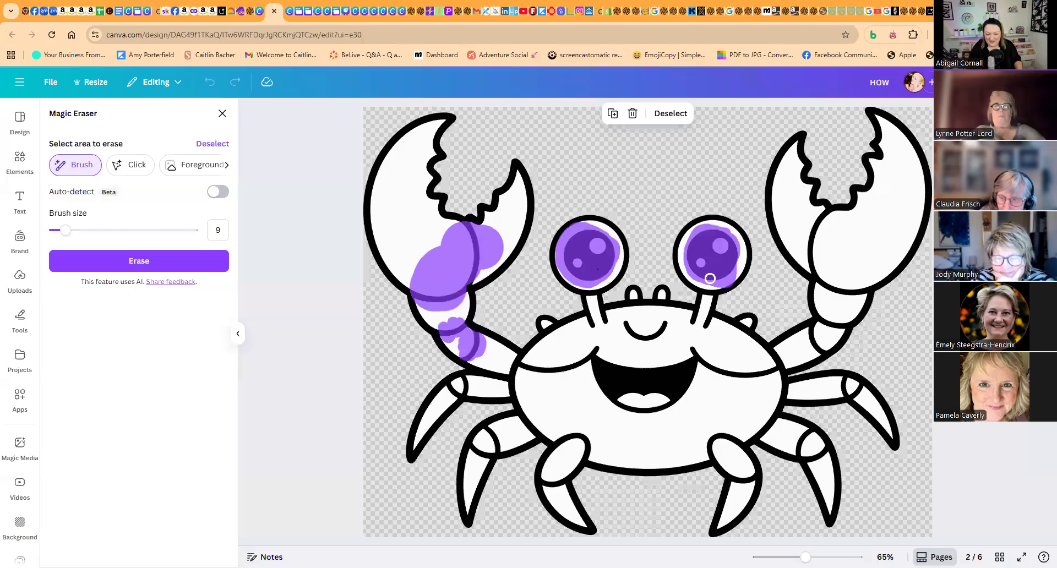
- Mark the crab's mouth and face lines at brush size 44, and its right claw and arm joints at sizes 44 and 23
{"action": "left_click_drag", "start_coordinate": [68, 234], "coordinate": [114, 230]}
{"action": "mouse_move", "coordinate": [587, 369]}
{"action": "left_mouse_down"}
{"action": "mouse_move", "coordinate": [619, 356]}
{"action": "mouse_move", "coordinate": [631, 334]}
{"action": "mouse_move", "coordinate": [756, 376]}
{"action": "mouse_move", "coordinate": [706, 368]}
{"action": "mouse_move", "coordinate": [619, 397]}
{"action": "mouse_move", "coordinate": [584, 366]}
{"action": "mouse_move", "coordinate": [542, 373]}
{"action": "left_mouse_up"}
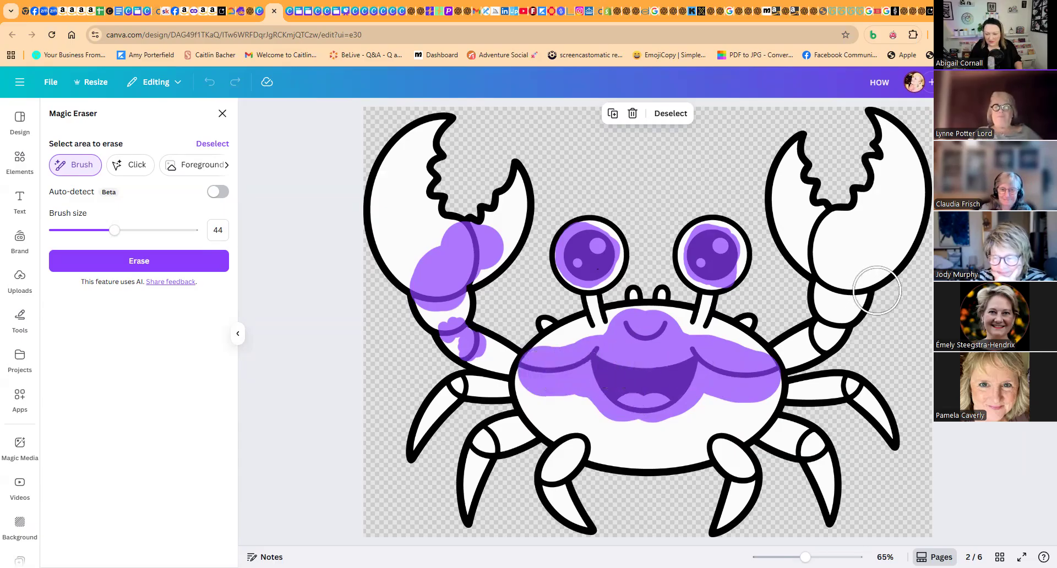
{"action": "left_click", "coordinate": [842, 283]}
{"action": "mouse_move", "coordinate": [842, 283]}
{"action": "left_mouse_down"}
{"action": "mouse_move", "coordinate": [821, 232]}
{"action": "mouse_move", "coordinate": [843, 251]}
{"action": "mouse_move", "coordinate": [827, 236]}
{"action": "mouse_move", "coordinate": [820, 253]}
{"action": "left_mouse_up"}
{"action": "left_click_drag", "start_coordinate": [113, 229], "coordinate": [85, 230]}
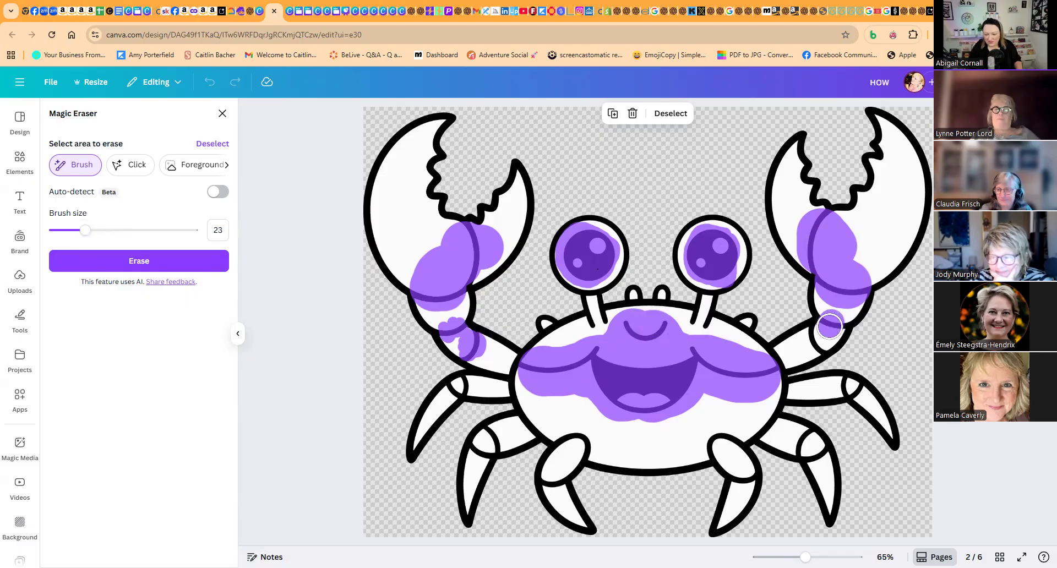
{"action": "left_click_drag", "start_coordinate": [821, 331], "coordinate": [814, 338]}
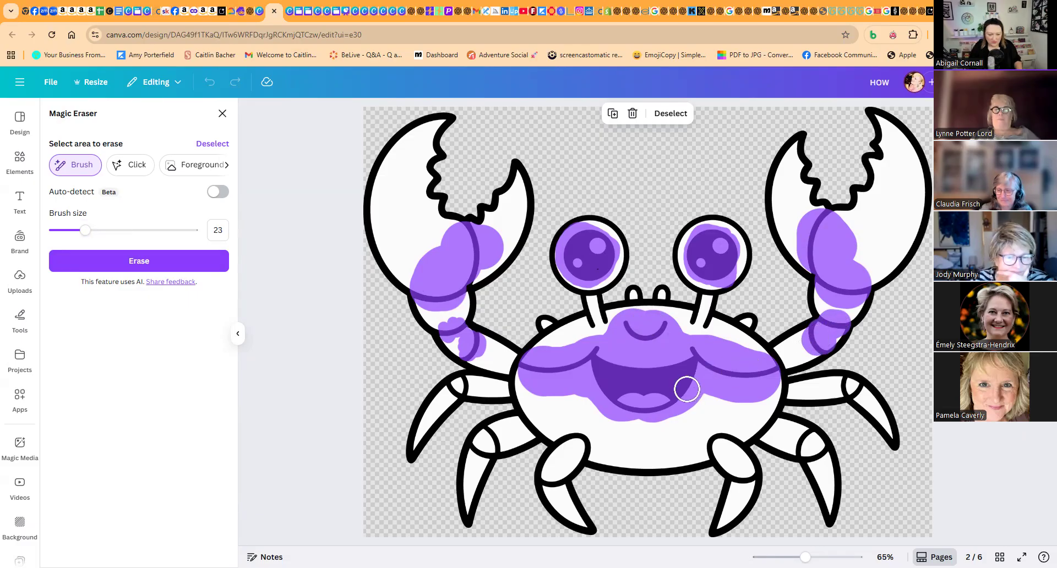
- Brush over the small bumps along the top edge of the crab's shell
{"action": "left_click_drag", "start_coordinate": [549, 310], "coordinate": [549, 312]}
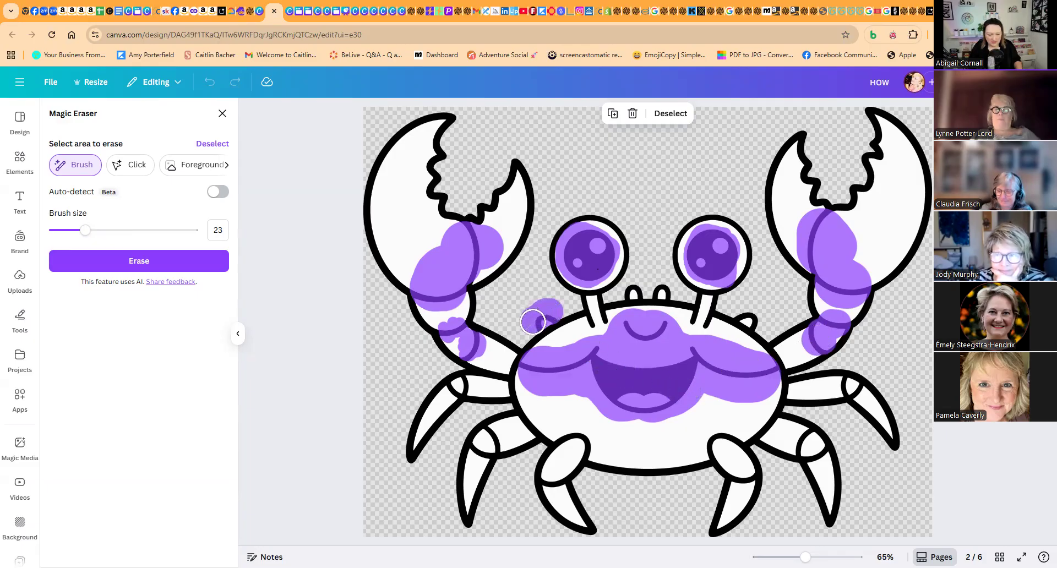
{"action": "left_click_drag", "start_coordinate": [636, 288], "coordinate": [665, 287]}
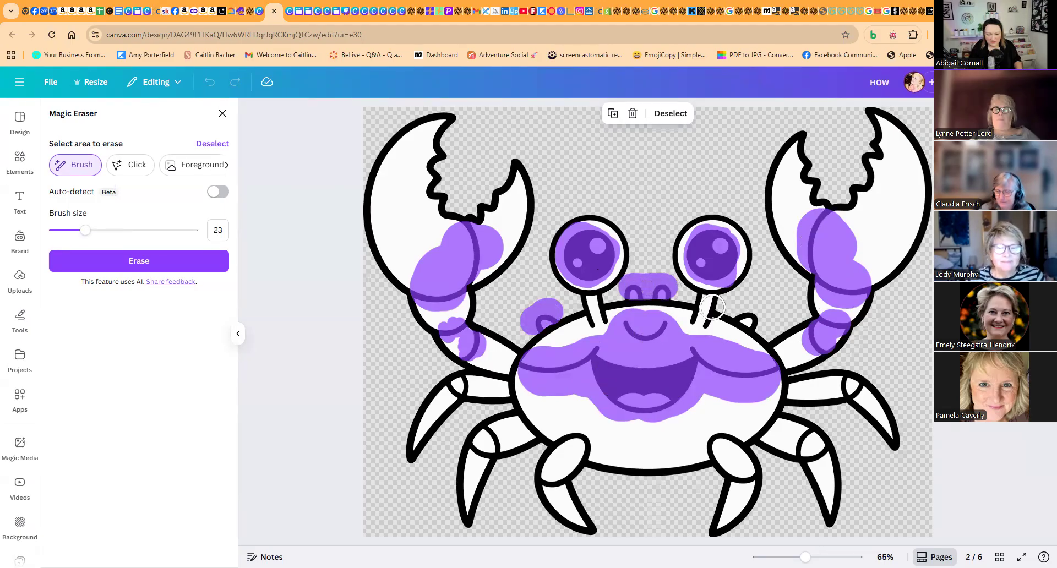
{"action": "left_click_drag", "start_coordinate": [746, 312], "coordinate": [753, 312]}
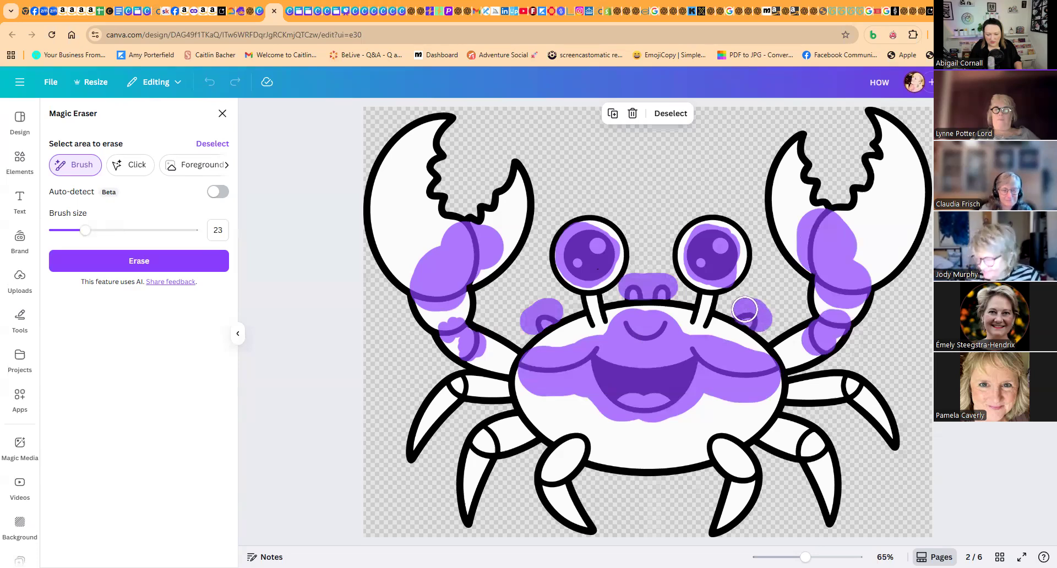
- Mark the joint lines on all the crab's legs at brush size 8 and erase every marked area
{"action": "left_click_drag", "start_coordinate": [85, 230], "coordinate": [64, 230]}
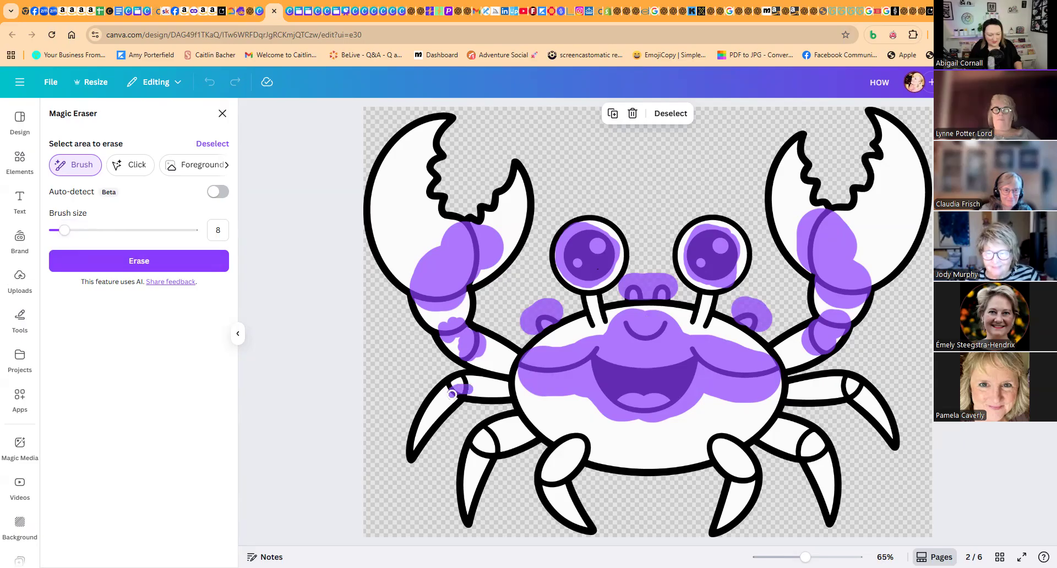
{"action": "mouse_move", "coordinate": [460, 390]}
{"action": "left_mouse_down"}
{"action": "mouse_move", "coordinate": [466, 381]}
{"action": "mouse_move", "coordinate": [446, 387]}
{"action": "left_mouse_up"}
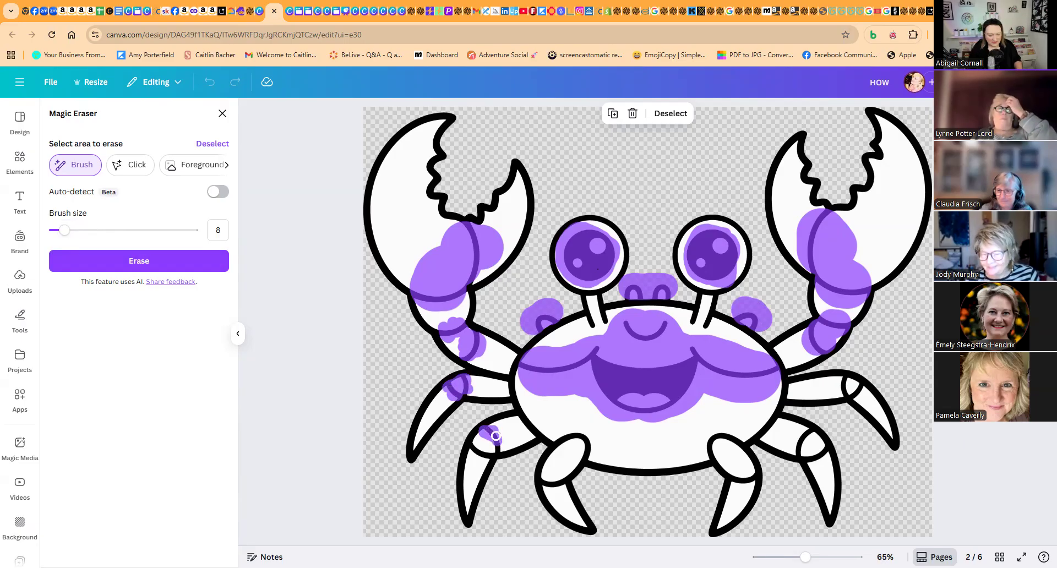
{"action": "left_click_drag", "start_coordinate": [490, 448], "coordinate": [479, 452]}
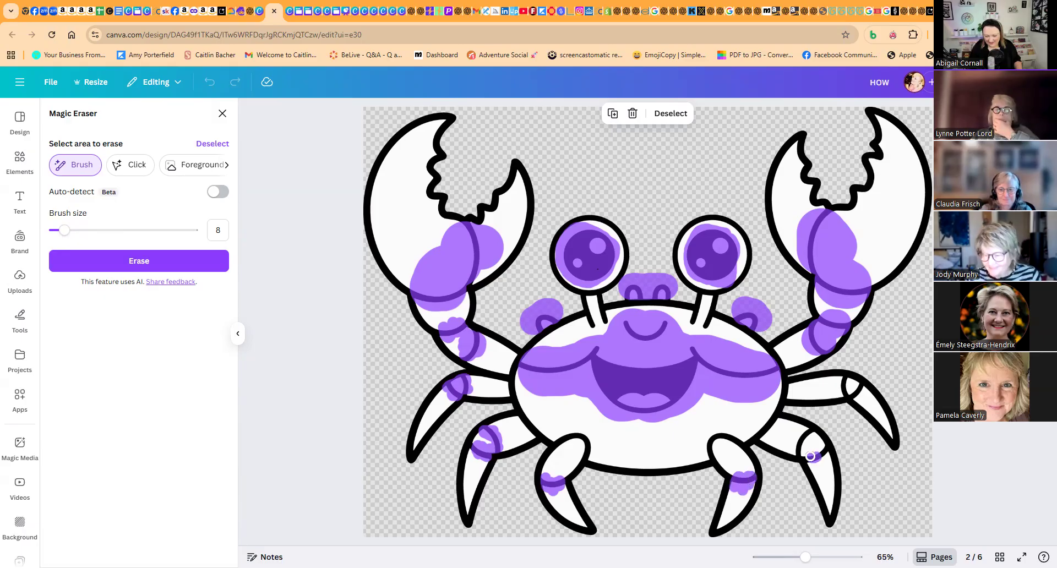
{"action": "left_click_drag", "start_coordinate": [824, 459], "coordinate": [810, 435]}
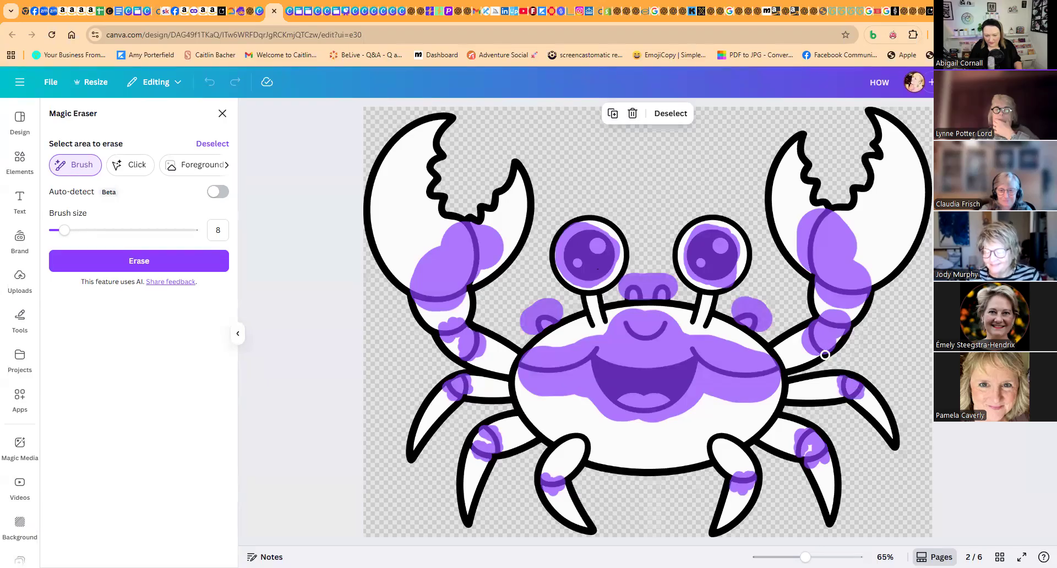
{"action": "left_click", "coordinate": [111, 254]}
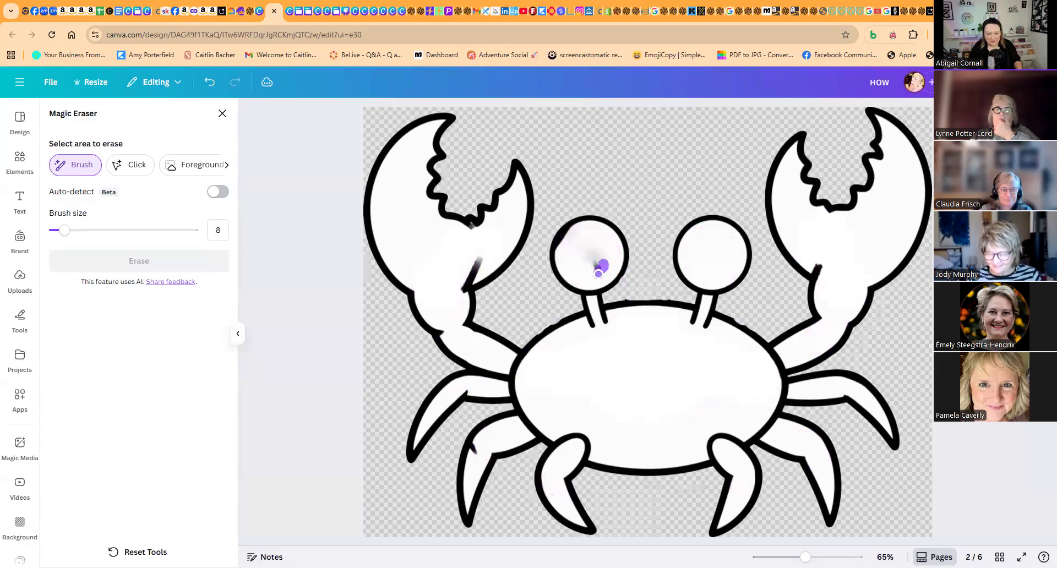
- Erase the leftover smudges in the crab's left eye, left claw and left leg, using brush sizes 8, 29 and 6
{"action": "left_click_drag", "start_coordinate": [571, 248], "coordinate": [571, 249]}
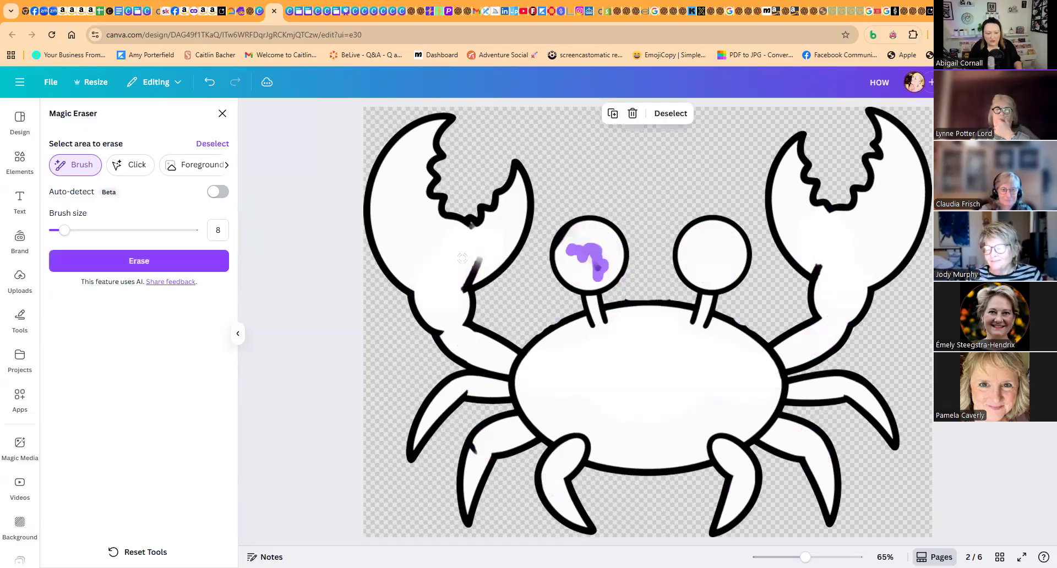
{"action": "left_click_drag", "start_coordinate": [69, 234], "coordinate": [95, 233]}
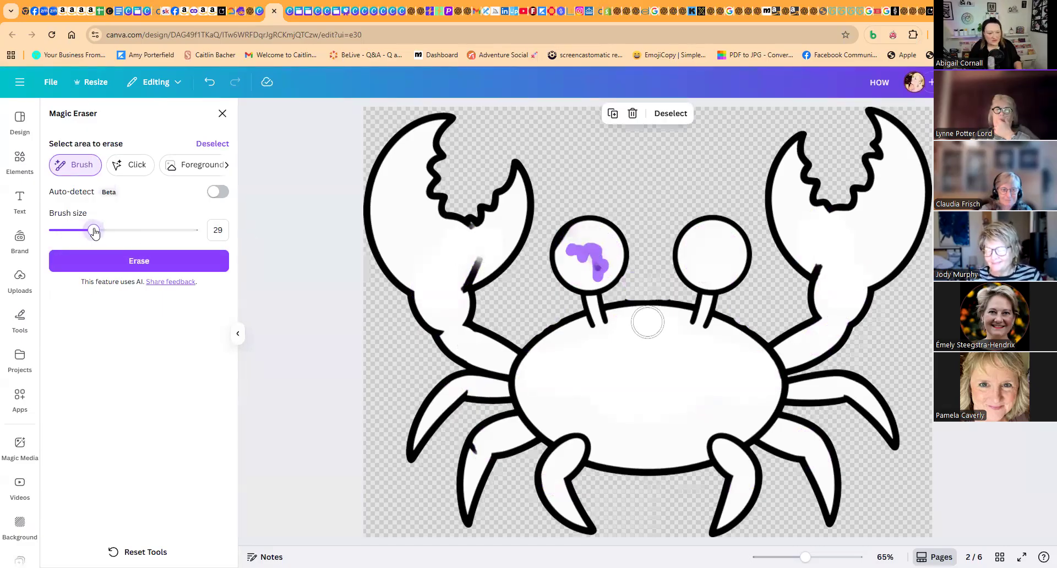
{"action": "left_click_drag", "start_coordinate": [479, 261], "coordinate": [452, 284]}
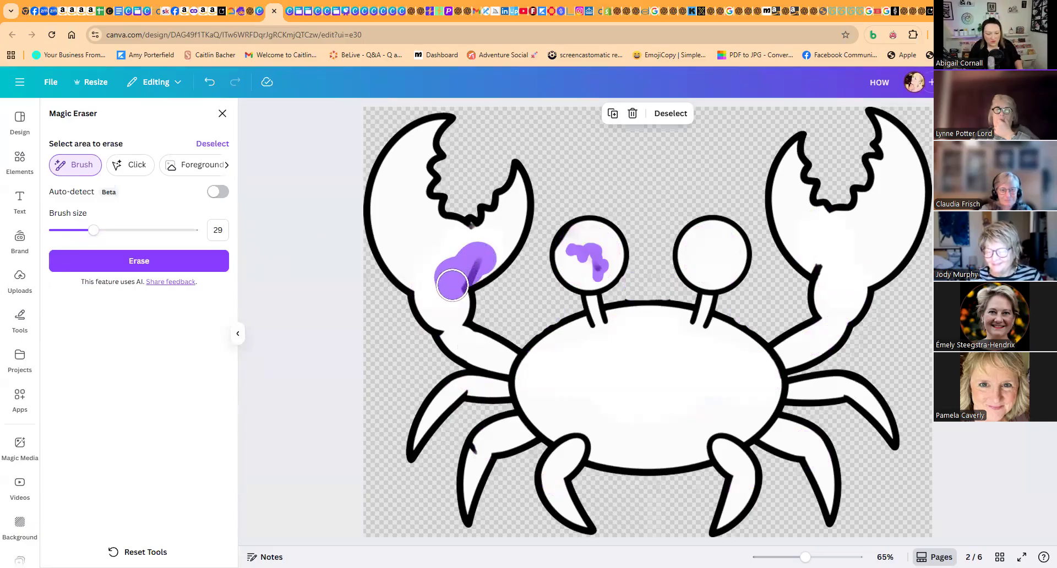
{"action": "left_click_drag", "start_coordinate": [93, 235], "coordinate": [64, 234]}
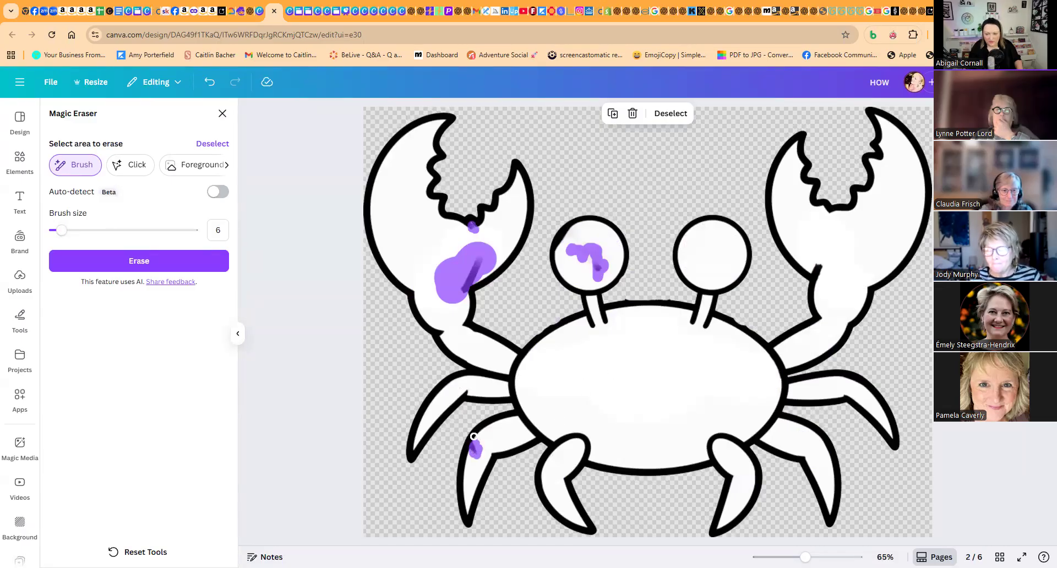
{"action": "left_click", "coordinate": [153, 265]}
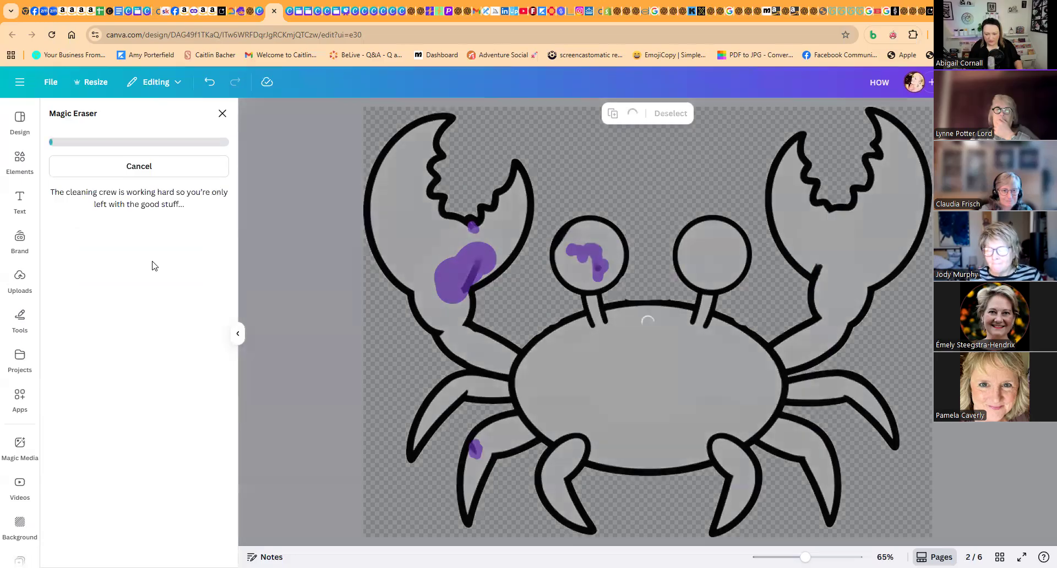
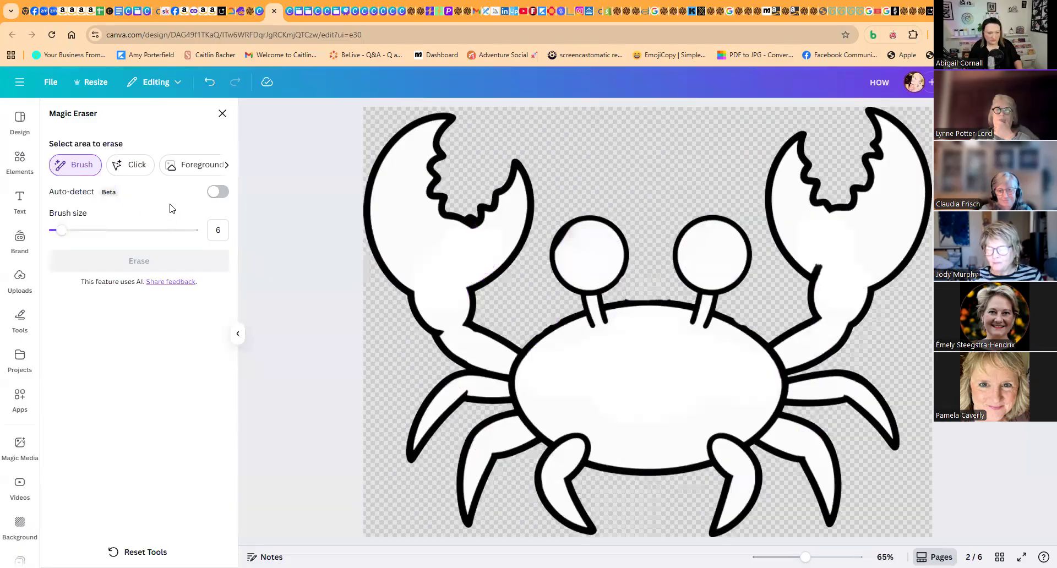
- Close the Magic Eraser, place the simplified crab in the upper middle of the second box, and resize the finished crab
{"action": "left_click", "coordinate": [222, 113]}
{"action": "left_click_drag", "start_coordinate": [663, 309], "coordinate": [637, 297]}
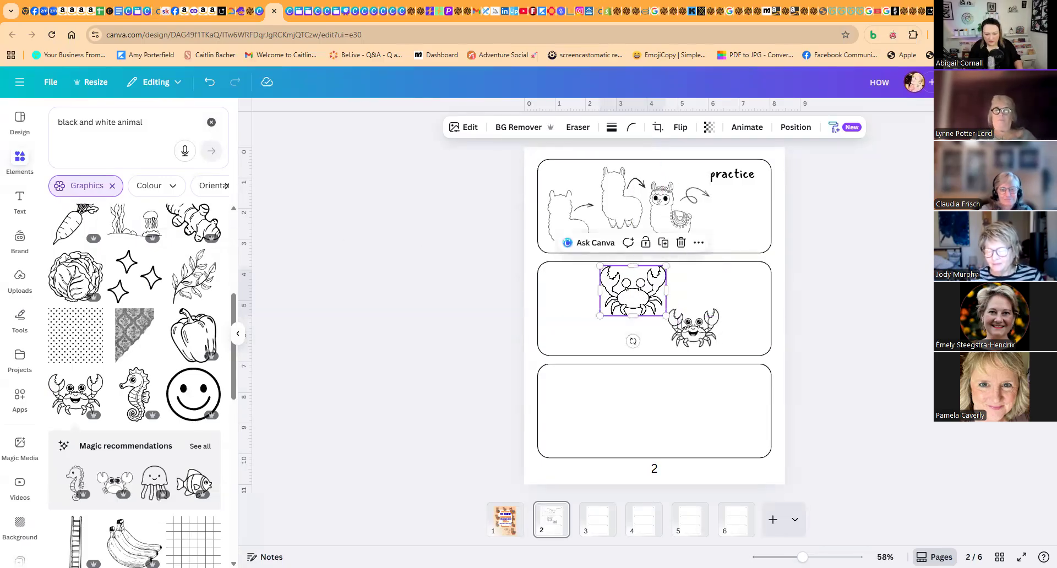
{"action": "left_click", "coordinate": [714, 318]}
{"action": "left_click_drag", "start_coordinate": [719, 309], "coordinate": [727, 301]}
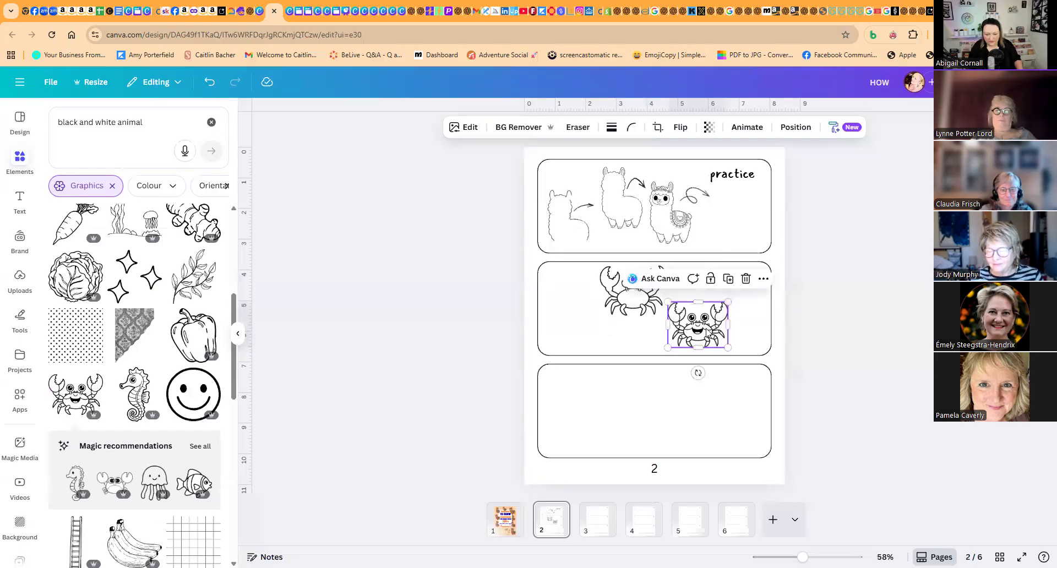
- Duplicate the simplified crab and place a smaller copy at the left end of the second box
{"action": "left_click", "coordinate": [661, 282]}
{"action": "key", "text": "ctrl+d"}
{"action": "mouse_move", "coordinate": [641, 295]}
{"action": "left_mouse_down"}
{"action": "mouse_move", "coordinate": [586, 318]}
{"action": "mouse_move", "coordinate": [594, 300]}
{"action": "mouse_move", "coordinate": [584, 321]}
{"action": "left_mouse_up"}
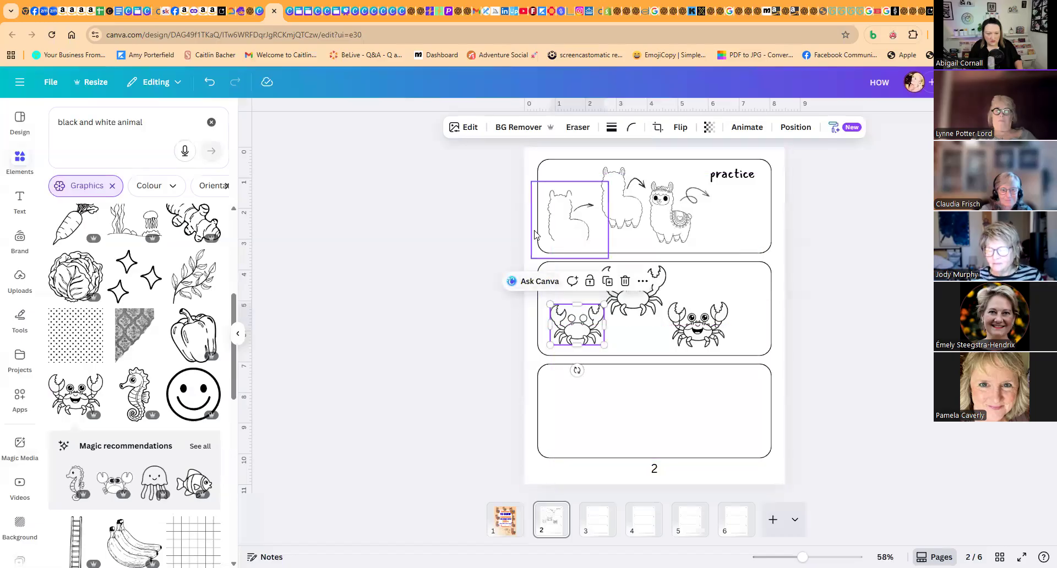
- Mark all the legs and the lower shell edge of the left crab copy with the Magic Eraser at brush size 40
{"action": "left_click", "coordinate": [580, 132]}
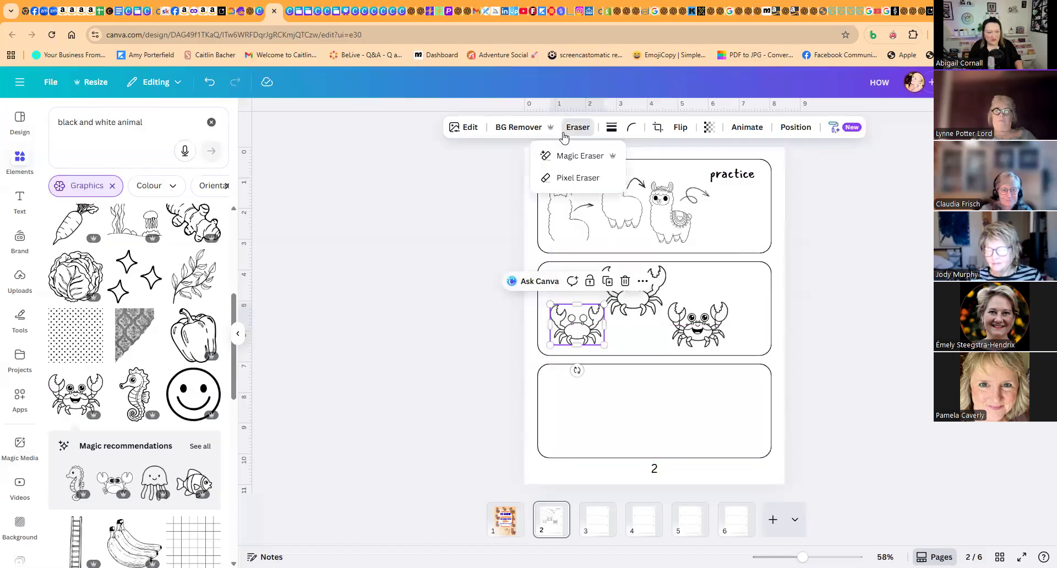
{"action": "left_click", "coordinate": [585, 157]}
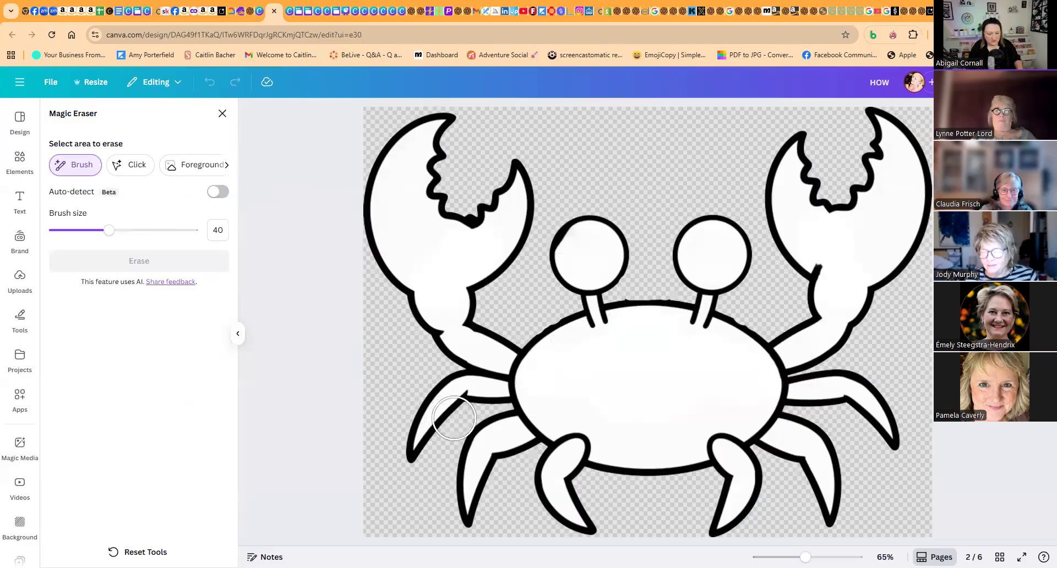
{"action": "mouse_move", "coordinate": [483, 407]}
{"action": "left_mouse_down"}
{"action": "mouse_move", "coordinate": [456, 389]}
{"action": "mouse_move", "coordinate": [412, 430]}
{"action": "mouse_move", "coordinate": [421, 440]}
{"action": "mouse_move", "coordinate": [498, 407]}
{"action": "left_mouse_up"}
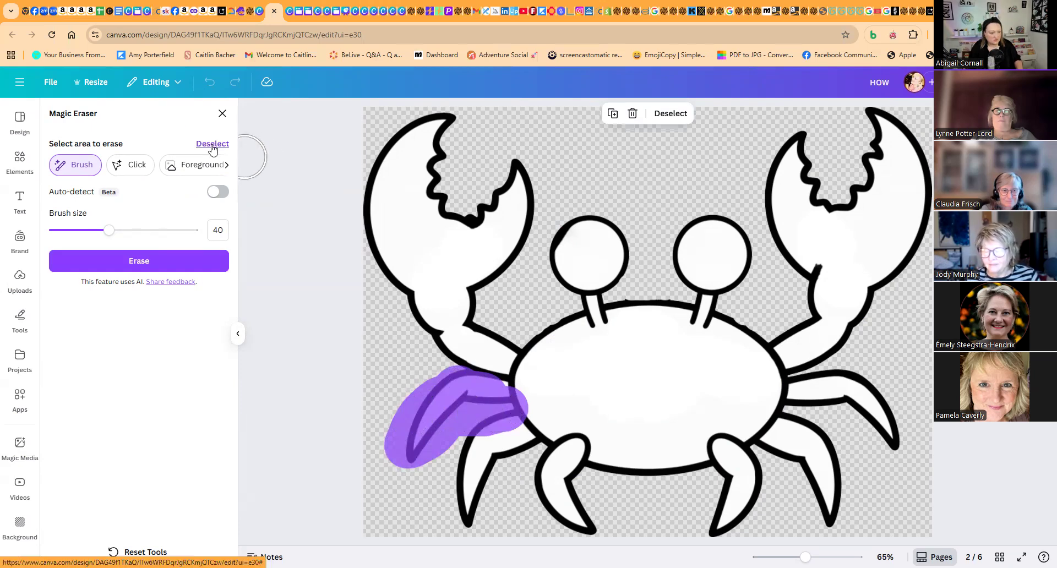
{"action": "left_click", "coordinate": [212, 144]}
{"action": "mouse_move", "coordinate": [492, 409]}
{"action": "left_mouse_down"}
{"action": "mouse_move", "coordinate": [454, 390]}
{"action": "mouse_move", "coordinate": [412, 442]}
{"action": "mouse_move", "coordinate": [461, 416]}
{"action": "mouse_move", "coordinate": [500, 422]}
{"action": "mouse_move", "coordinate": [529, 459]}
{"action": "mouse_move", "coordinate": [574, 484]}
{"action": "mouse_move", "coordinate": [575, 507]}
{"action": "mouse_move", "coordinate": [594, 525]}
{"action": "mouse_move", "coordinate": [528, 471]}
{"action": "mouse_move", "coordinate": [477, 451]}
{"action": "mouse_move", "coordinate": [462, 456]}
{"action": "mouse_move", "coordinate": [460, 500]}
{"action": "left_mouse_up"}
{"action": "mouse_move", "coordinate": [566, 462]}
{"action": "left_mouse_down"}
{"action": "mouse_move", "coordinate": [584, 441]}
{"action": "mouse_move", "coordinate": [565, 457]}
{"action": "mouse_move", "coordinate": [608, 494]}
{"action": "left_mouse_up"}
{"action": "mouse_move", "coordinate": [718, 438]}
{"action": "left_mouse_down"}
{"action": "mouse_move", "coordinate": [748, 467]}
{"action": "mouse_move", "coordinate": [752, 494]}
{"action": "mouse_move", "coordinate": [726, 524]}
{"action": "mouse_move", "coordinate": [732, 483]}
{"action": "mouse_move", "coordinate": [760, 487]}
{"action": "mouse_move", "coordinate": [737, 468]}
{"action": "mouse_move", "coordinate": [602, 457]}
{"action": "left_mouse_up"}
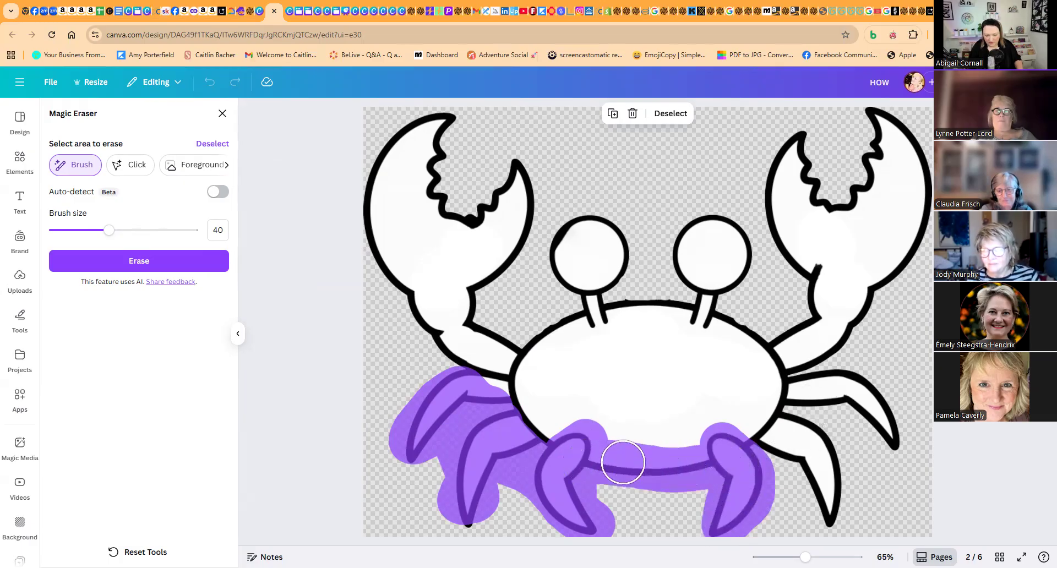
{"action": "mouse_move", "coordinate": [812, 392]}
{"action": "left_mouse_down"}
{"action": "mouse_move", "coordinate": [859, 387]}
{"action": "mouse_move", "coordinate": [892, 450]}
{"action": "mouse_move", "coordinate": [854, 421]}
{"action": "mouse_move", "coordinate": [800, 423]}
{"action": "mouse_move", "coordinate": [835, 467]}
{"action": "mouse_move", "coordinate": [837, 504]}
{"action": "mouse_move", "coordinate": [823, 512]}
{"action": "mouse_move", "coordinate": [808, 467]}
{"action": "mouse_move", "coordinate": [772, 457]}
{"action": "mouse_move", "coordinate": [810, 406]}
{"action": "left_mouse_up"}
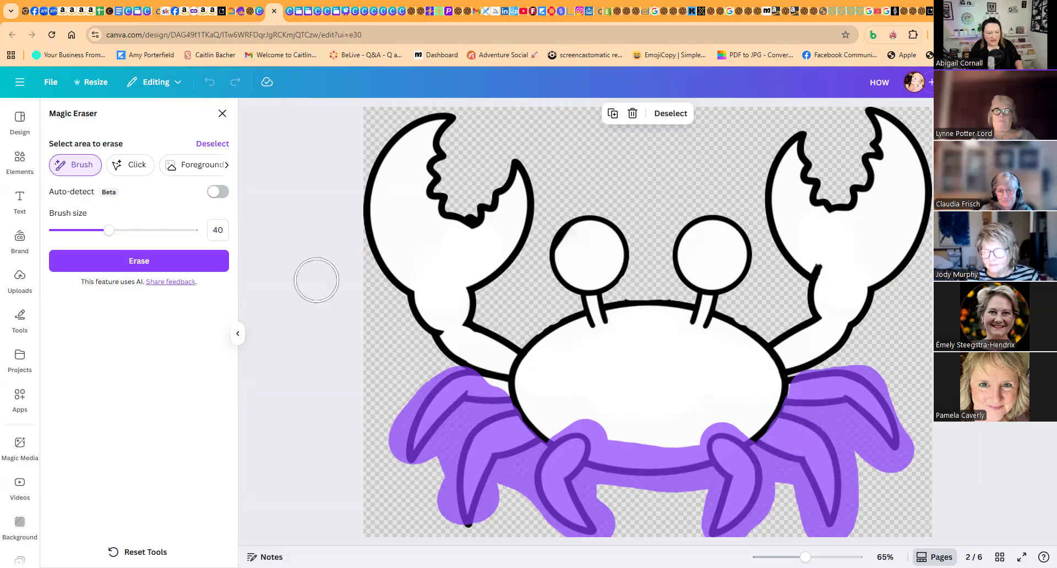
- Mark the crab's two eyes at brush size 60 and both eye stalks at brush size 20
{"action": "left_click_drag", "start_coordinate": [109, 230], "coordinate": [76, 230]}
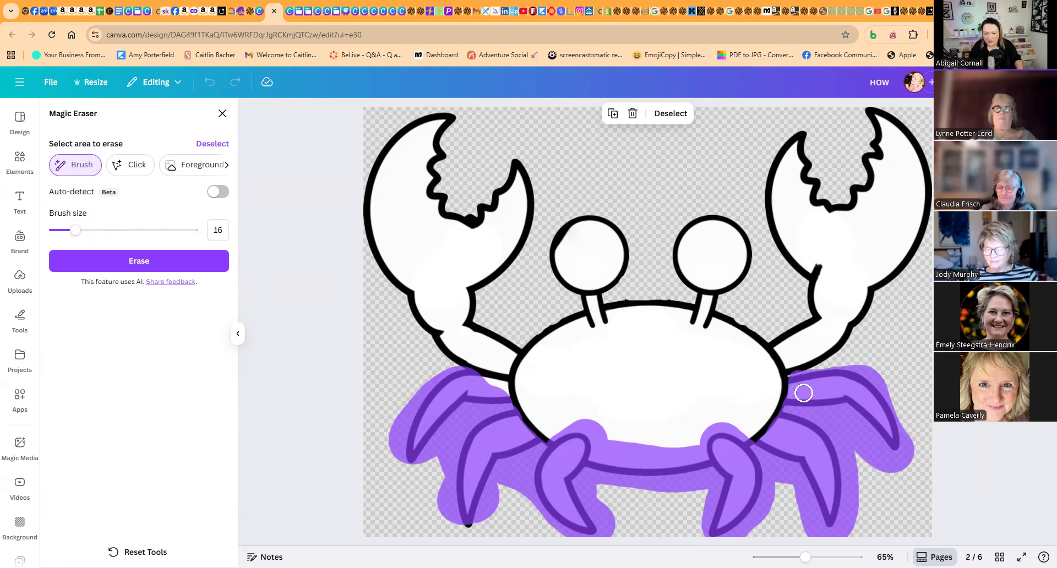
{"action": "left_click_drag", "start_coordinate": [76, 230], "coordinate": [137, 230]}
{"action": "mouse_move", "coordinate": [595, 193]}
{"action": "left_mouse_down"}
{"action": "mouse_move", "coordinate": [613, 259]}
{"action": "mouse_move", "coordinate": [573, 256]}
{"action": "mouse_move", "coordinate": [569, 233]}
{"action": "mouse_move", "coordinate": [656, 214]}
{"action": "mouse_move", "coordinate": [713, 229]}
{"action": "mouse_move", "coordinate": [700, 265]}
{"action": "left_mouse_up"}
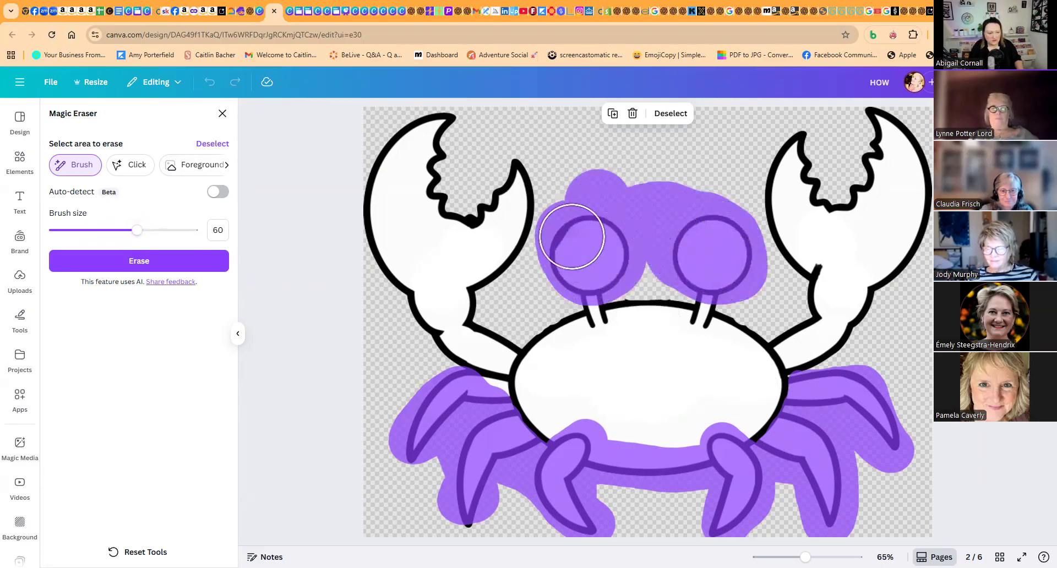
{"action": "left_click_drag", "start_coordinate": [137, 230], "coordinate": [81, 230]}
{"action": "left_click_drag", "start_coordinate": [597, 302], "coordinate": [600, 331]}
{"action": "left_click_drag", "start_coordinate": [700, 310], "coordinate": [695, 330]}
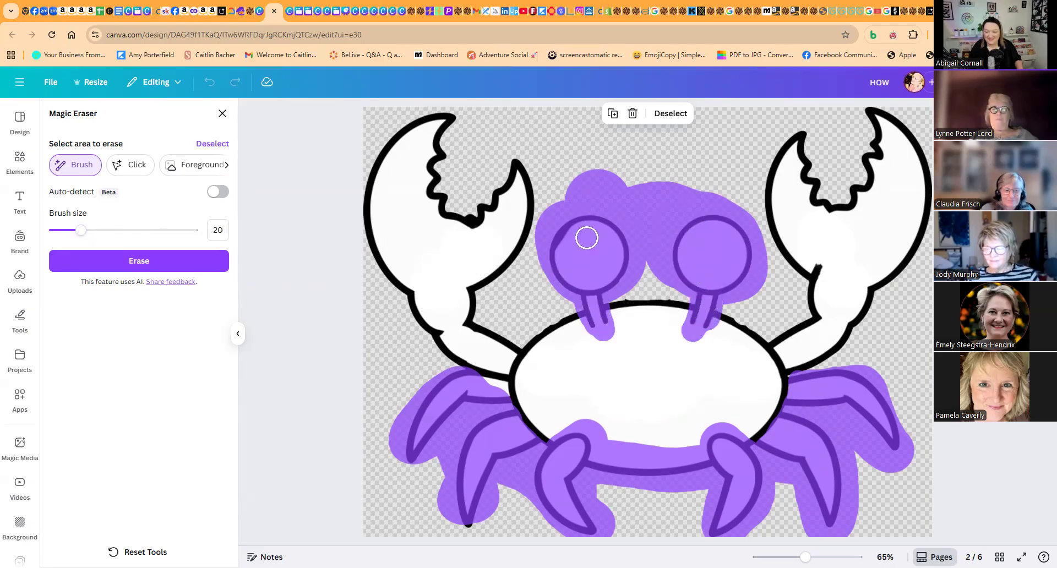
- Mark the small spot in the crab's left claw at brush size 6 and erase all marked areas
{"action": "left_click_drag", "start_coordinate": [82, 234], "coordinate": [62, 236]}
{"action": "left_click", "coordinate": [468, 214]}
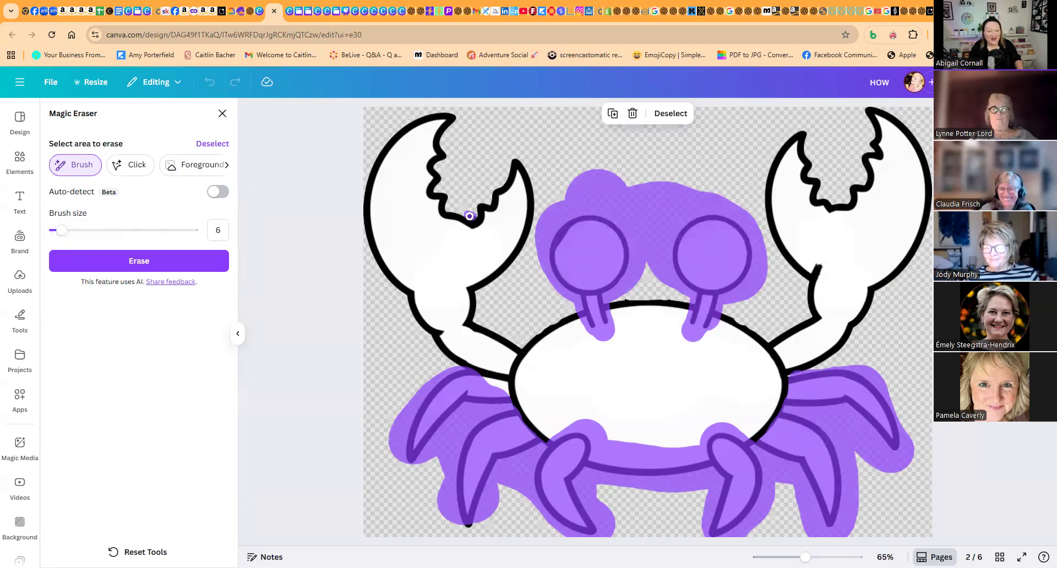
{"action": "left_click", "coordinate": [132, 264]}
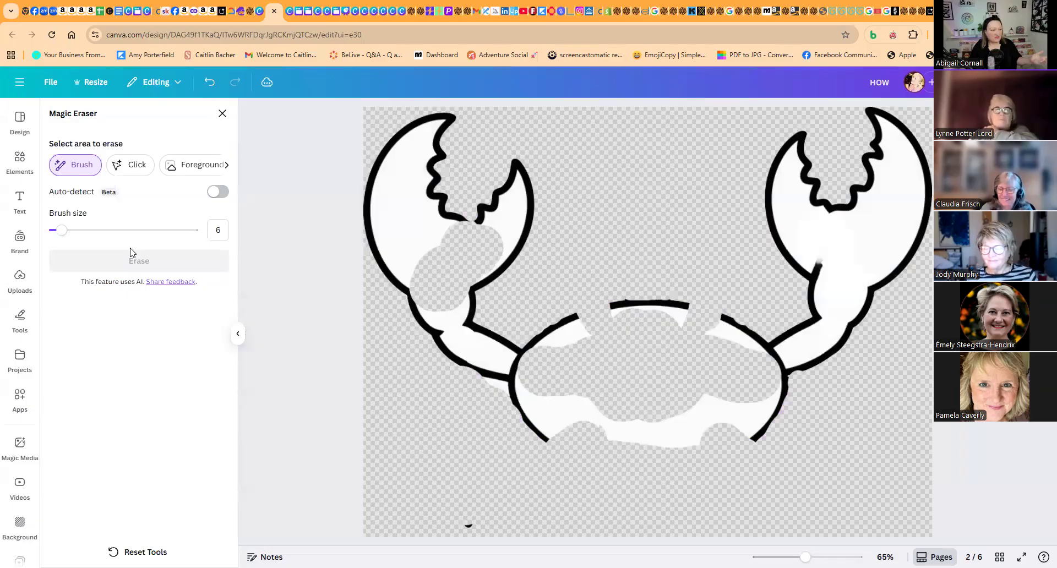
- Close the Magic Eraser and adjust the positions of the three crab drawings inside the second box
{"action": "left_click", "coordinate": [223, 113]}
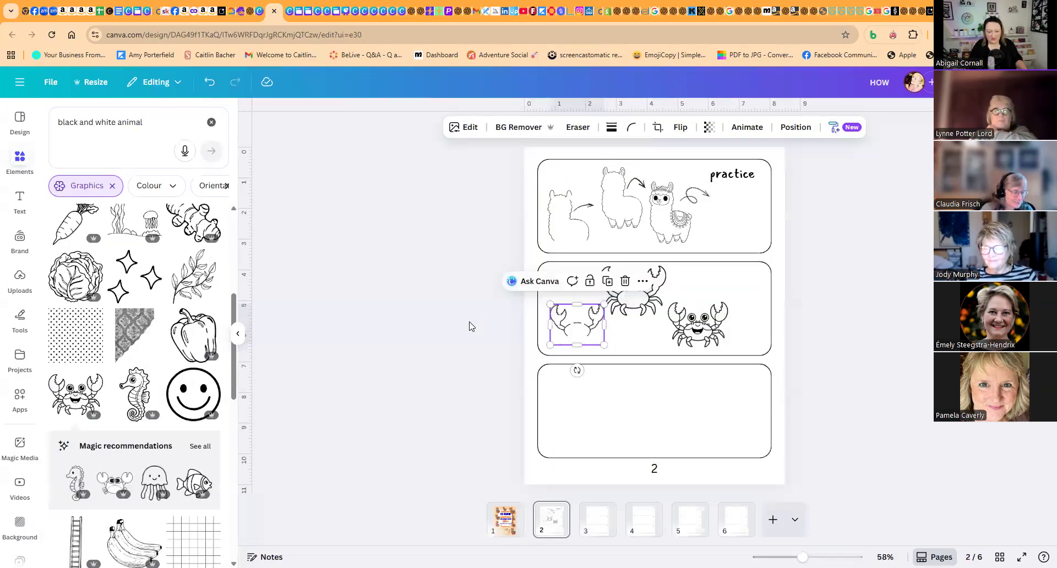
{"action": "left_click", "coordinate": [469, 326]}
{"action": "left_click_drag", "start_coordinate": [579, 330], "coordinate": [575, 334]}
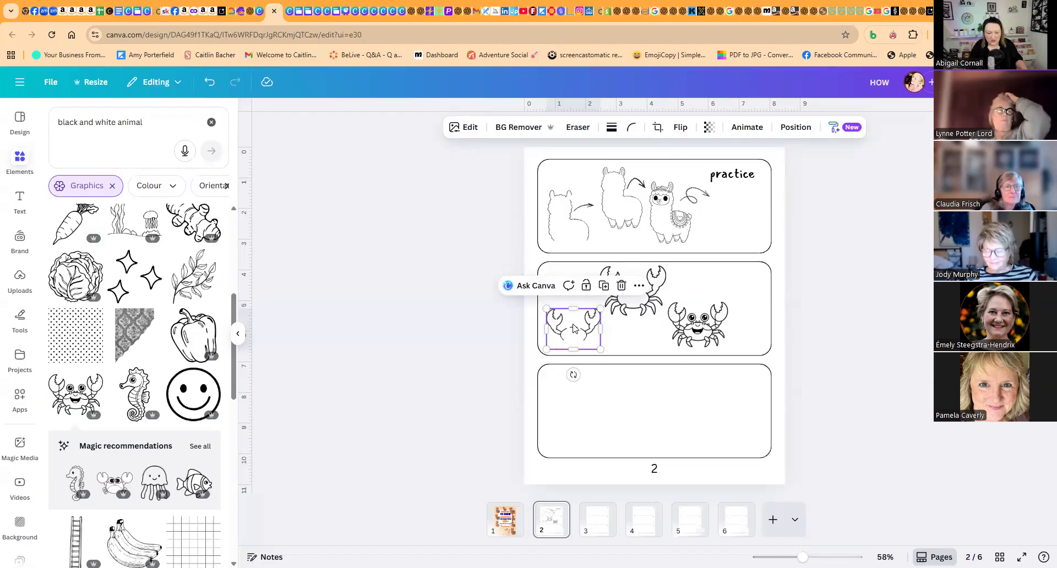
{"action": "left_click_drag", "start_coordinate": [571, 326], "coordinate": [567, 324]}
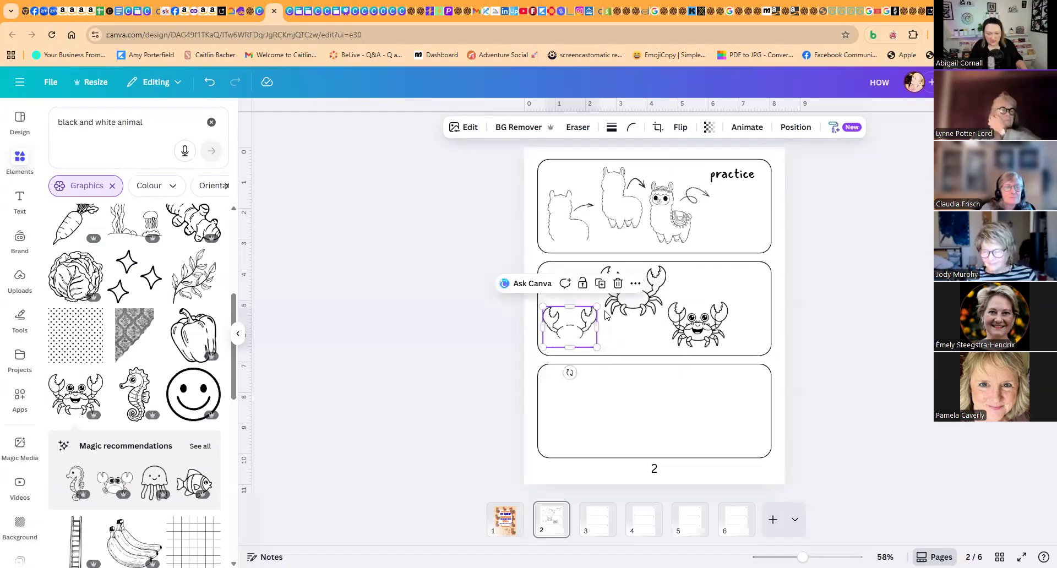
{"action": "left_click_drag", "start_coordinate": [627, 302], "coordinate": [629, 305]}
{"action": "left_click_drag", "start_coordinate": [694, 319], "coordinate": [698, 323]}
- Duplicate the "practice" label and place the copy in the upper right corner of the crab box
{"action": "left_click", "coordinate": [732, 175]}
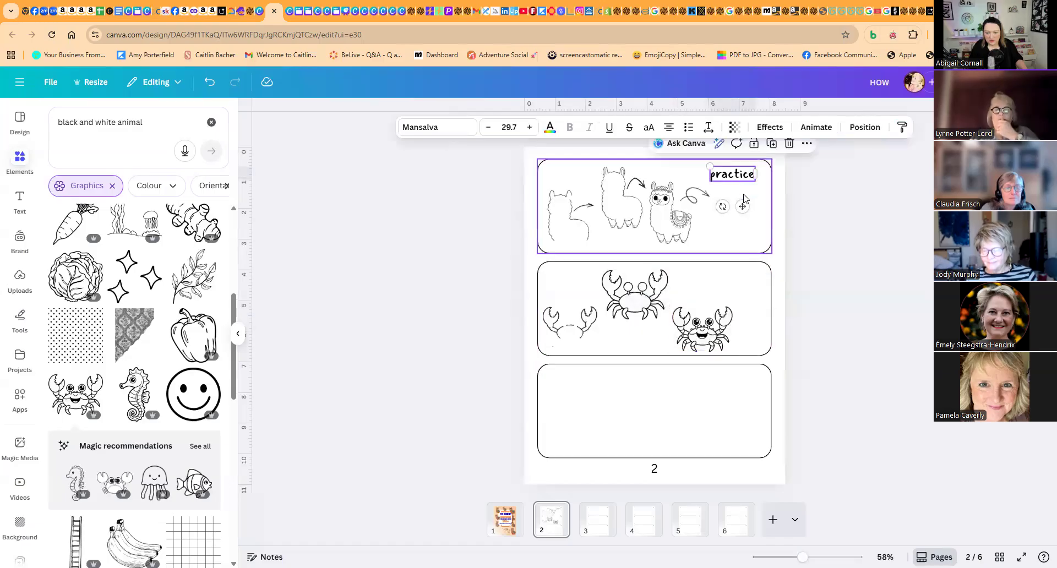
{"action": "left_click", "coordinate": [731, 209]}
{"action": "left_click", "coordinate": [735, 179]}
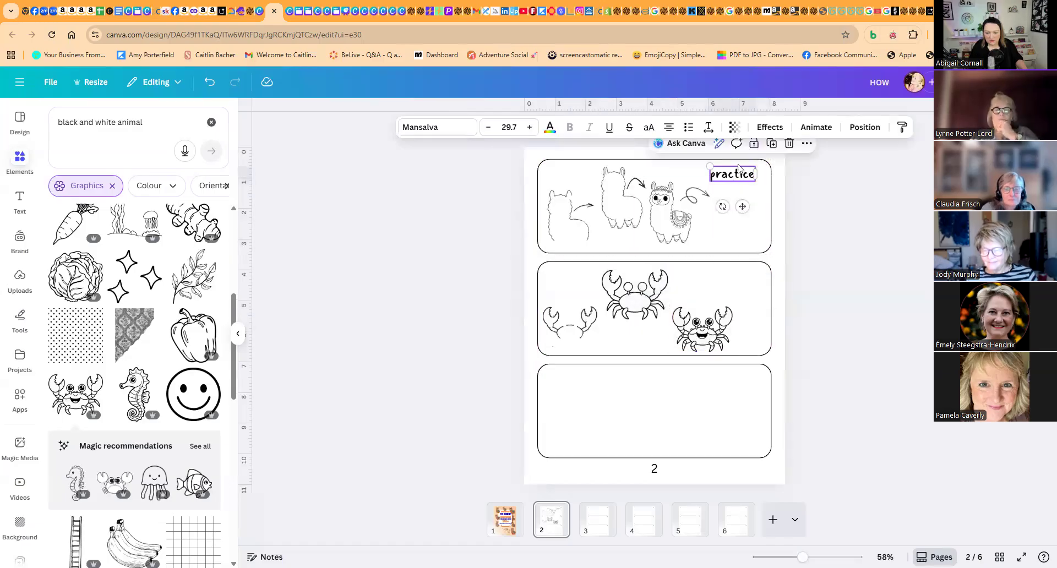
{"action": "left_click", "coordinate": [768, 145]}
{"action": "left_click_drag", "start_coordinate": [753, 183], "coordinate": [754, 280]}
- Shrink the middle crab and shift it and the finished crab left to free space under the "practice" label
{"action": "left_click", "coordinate": [666, 309]}
{"action": "left_click_drag", "start_coordinate": [663, 308], "coordinate": [652, 309]}
{"action": "left_click_drag", "start_coordinate": [660, 268], "coordinate": [631, 289]}
{"action": "mouse_move", "coordinate": [698, 317]}
{"action": "left_mouse_down"}
{"action": "mouse_move", "coordinate": [672, 317]}
{"action": "mouse_move", "coordinate": [704, 306]}
{"action": "left_mouse_up"}
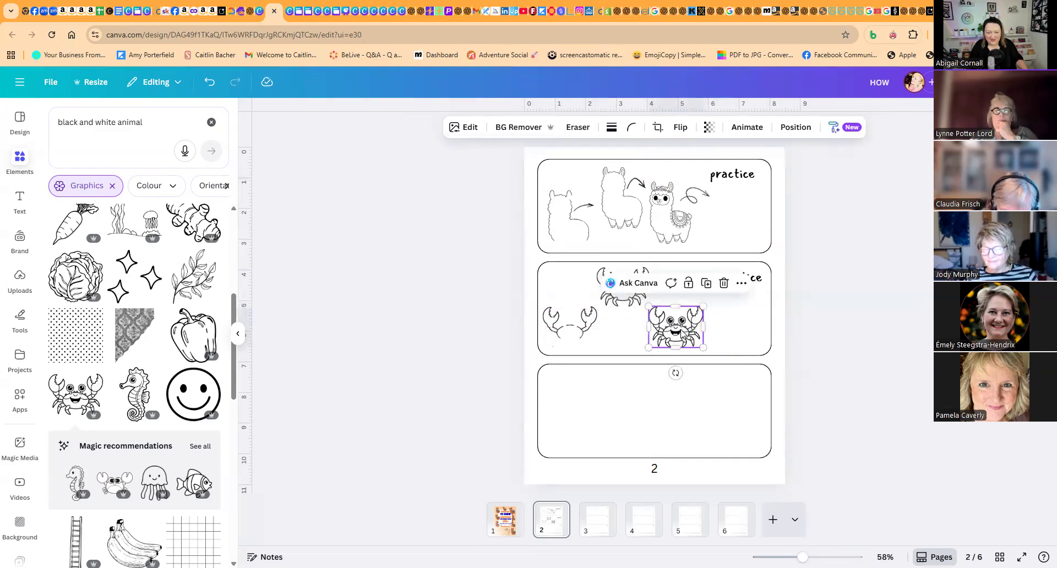
- Duplicate the three arrows from the llama box and place them after the first, second and finished crabs
{"action": "left_click", "coordinate": [582, 212]}
{"action": "left_click_drag", "start_coordinate": [585, 216], "coordinate": [584, 324]}
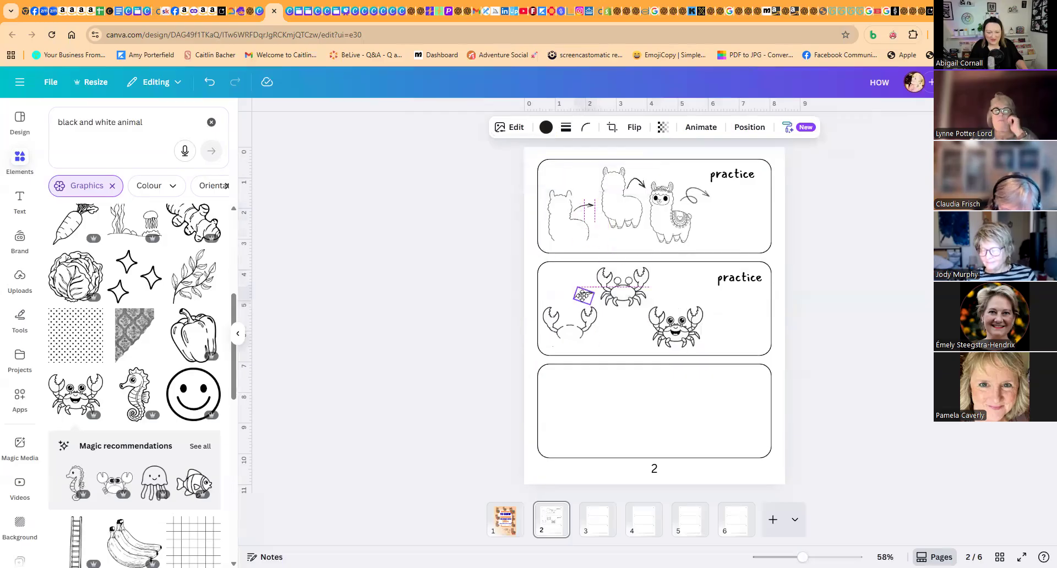
{"action": "left_click", "coordinate": [636, 185]}
{"action": "left_click", "coordinate": [667, 145]}
{"action": "left_click_drag", "start_coordinate": [662, 240], "coordinate": [660, 289]}
{"action": "left_click", "coordinate": [698, 195]}
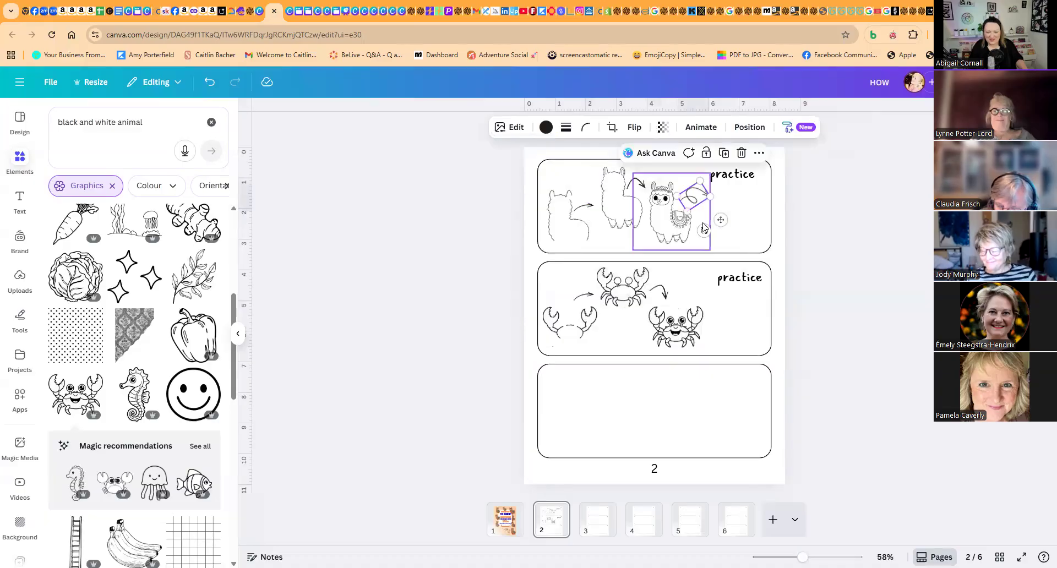
{"action": "left_click_drag", "start_coordinate": [695, 207], "coordinate": [702, 294]}
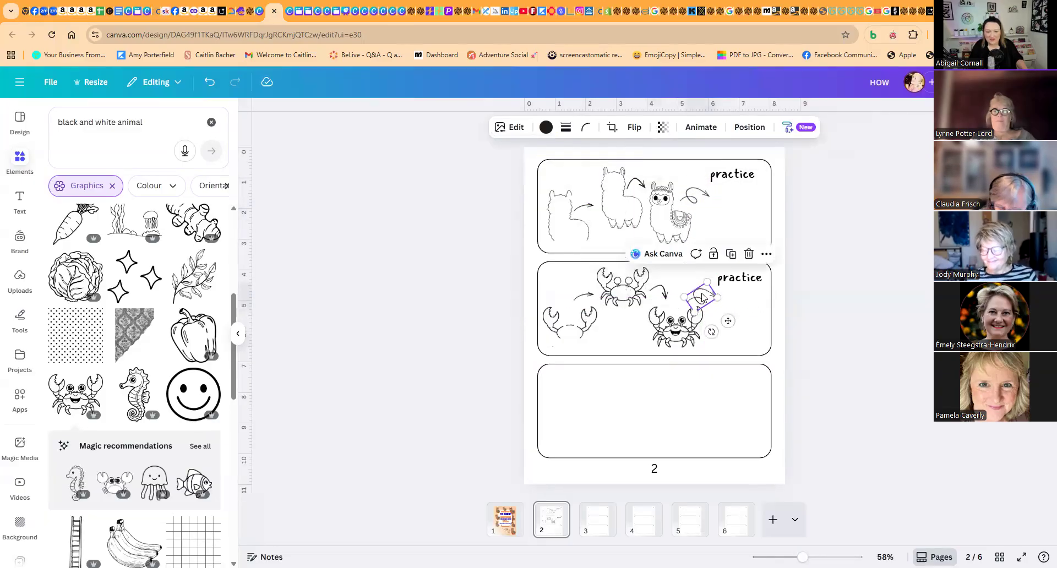
{"action": "left_click", "coordinate": [832, 294]}
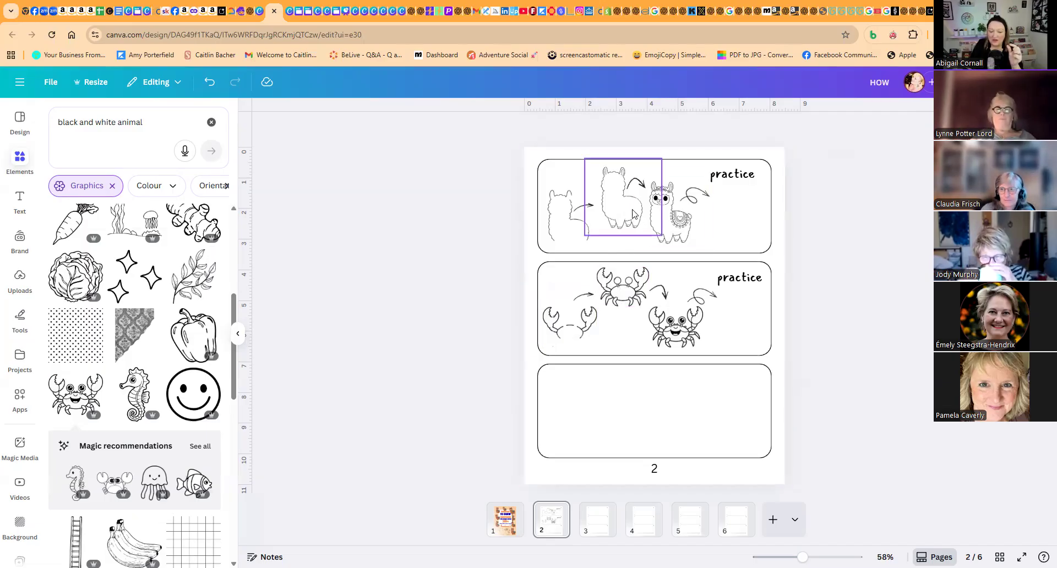
- Nudge the middle llama outline slightly left on page 2 and return to the cover page
{"action": "left_click_drag", "start_coordinate": [622, 208], "coordinate": [618, 208]}
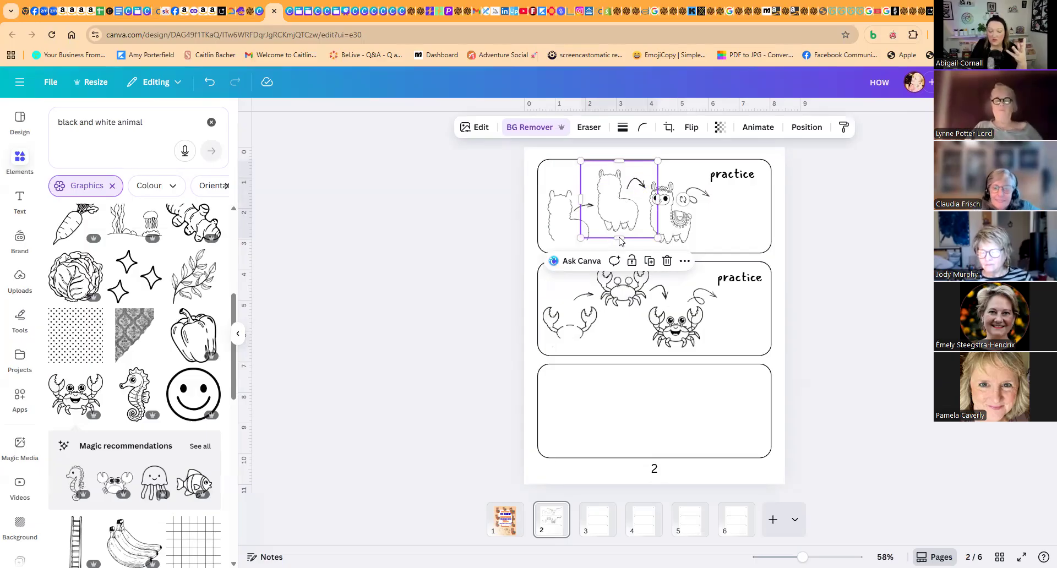
{"action": "left_click", "coordinate": [473, 354]}
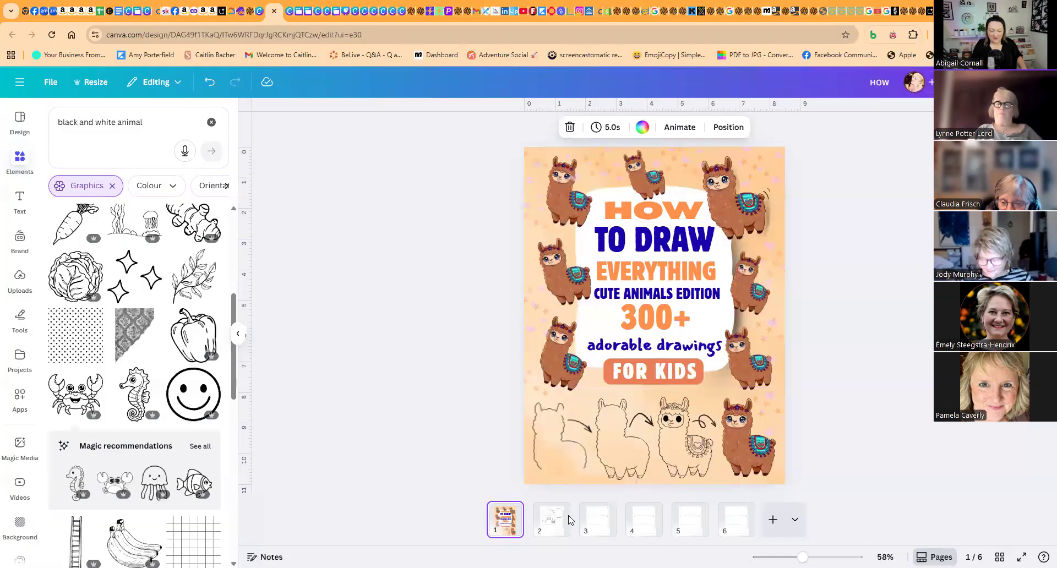
{"action": "left_click", "coordinate": [546, 521]}
{"action": "left_click", "coordinate": [499, 530]}
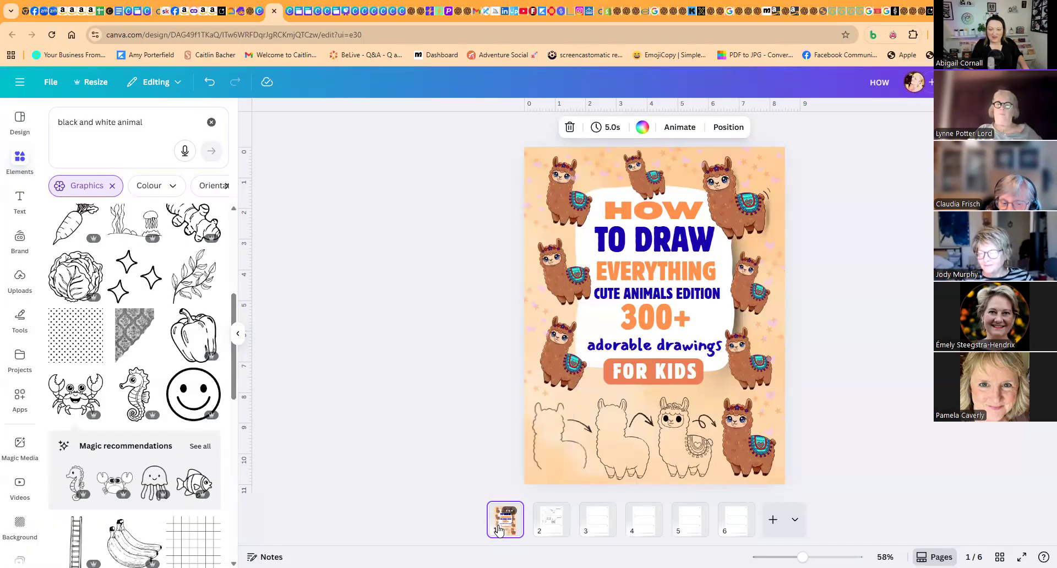